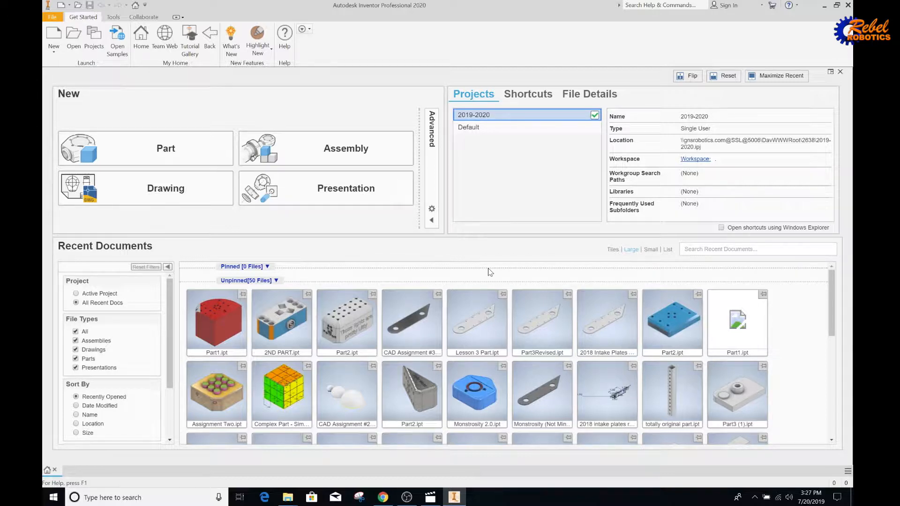
Open File Explorer at gnsrobotics.com > CAD Shenanigans 2019 > Summer People > student folder > Assignment #5.
left_click(429, 497)
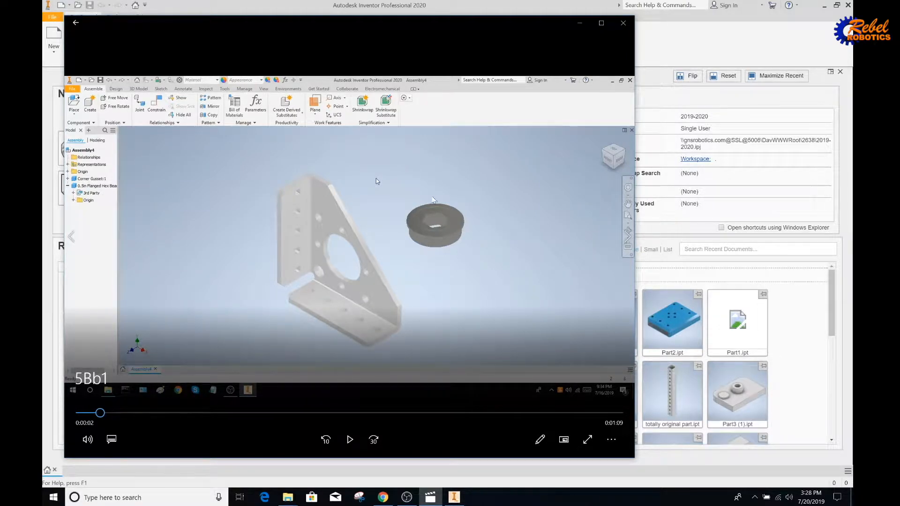
left_click(813, 317)
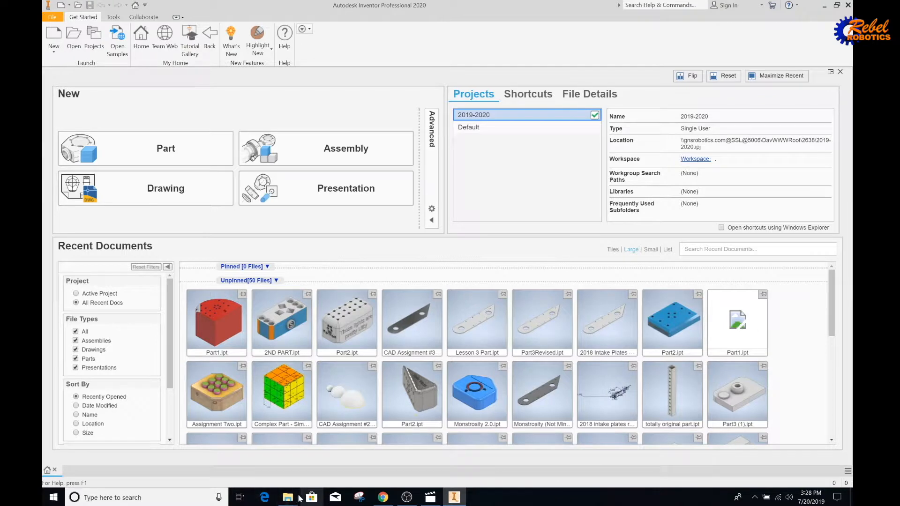
mouse_move(301, 499)
left_click(236, 452)
double_click(330, 306)
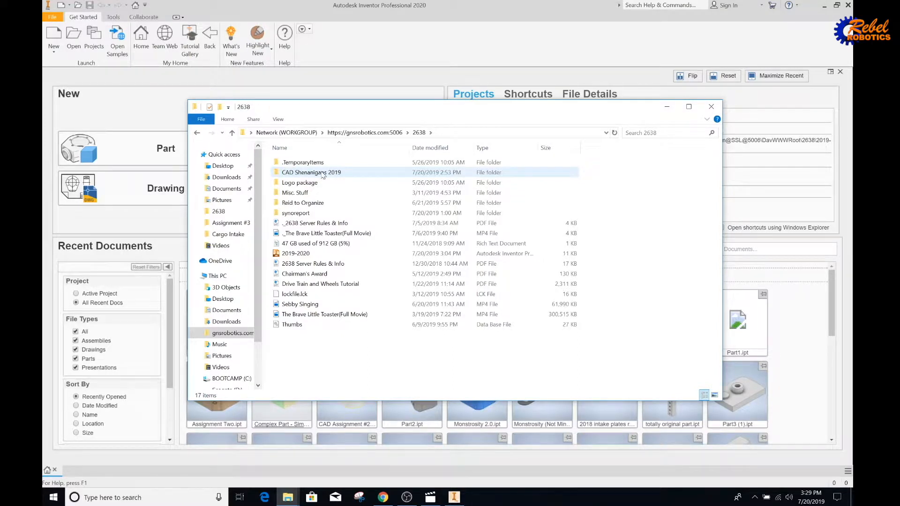
double_click(345, 173)
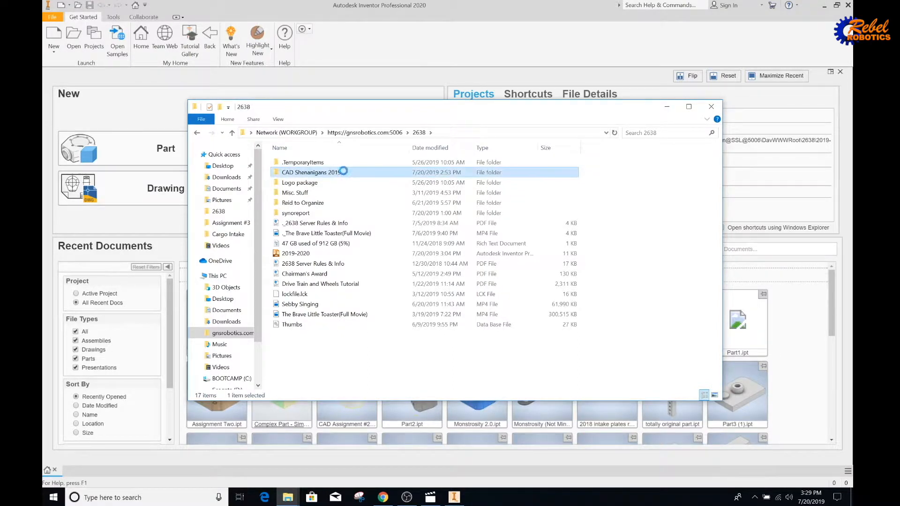
double_click(324, 206)
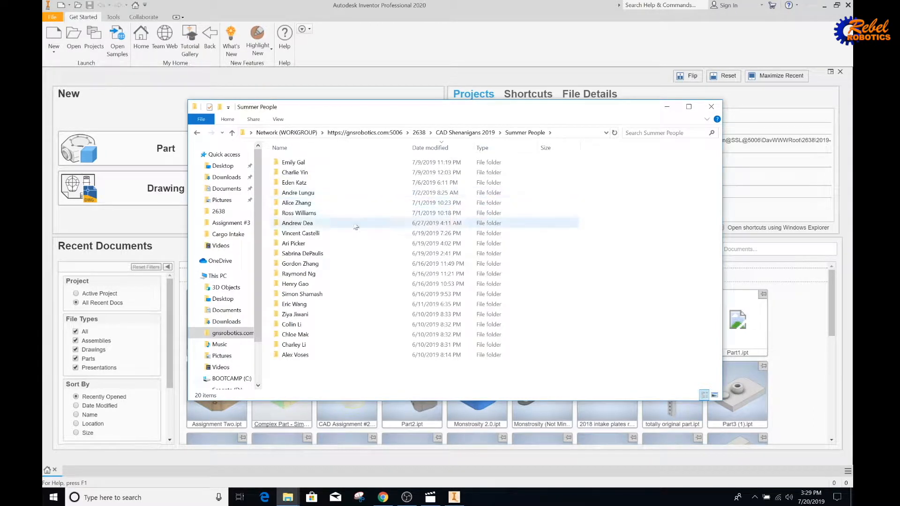
double_click(384, 203)
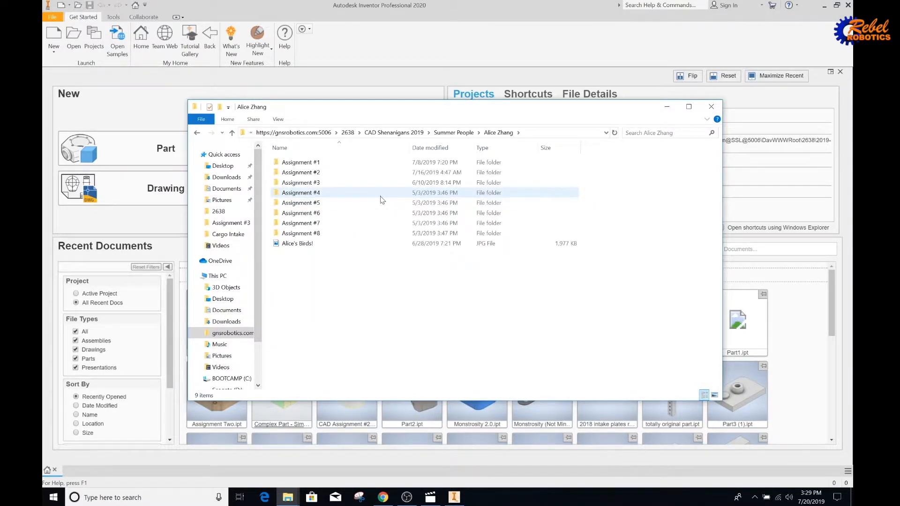
double_click(336, 202)
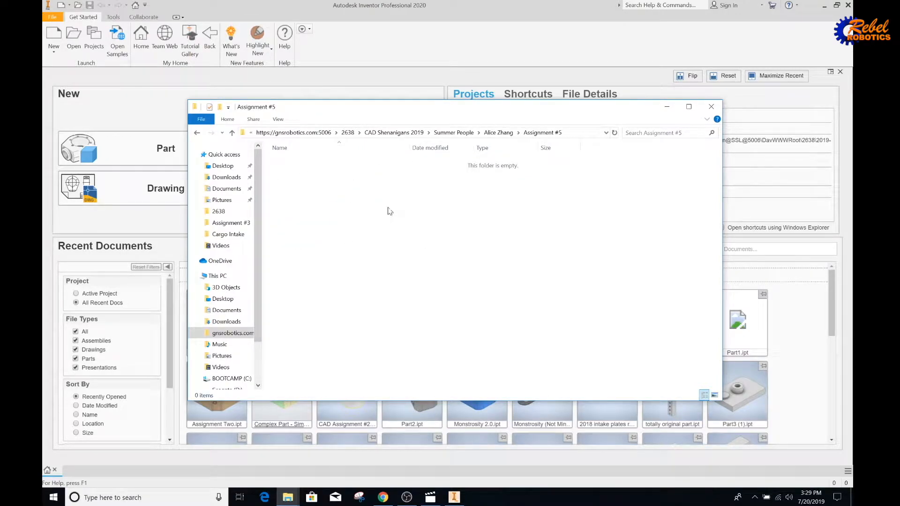
left_click_drag(388, 113, 287, 106)
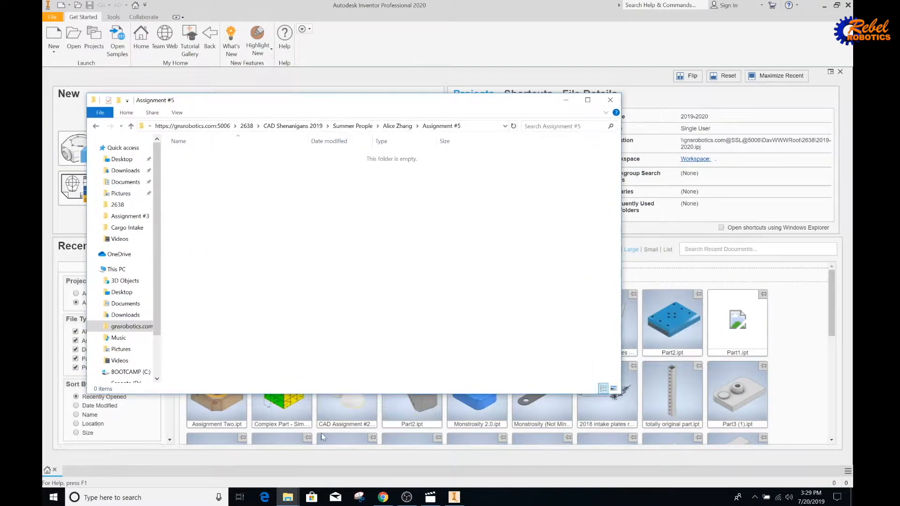
Open a second File Explorer on gnsrobotics.com > CAD Shenanigans 2019 > Parts Library, then bring back the video.
right_click(278, 488)
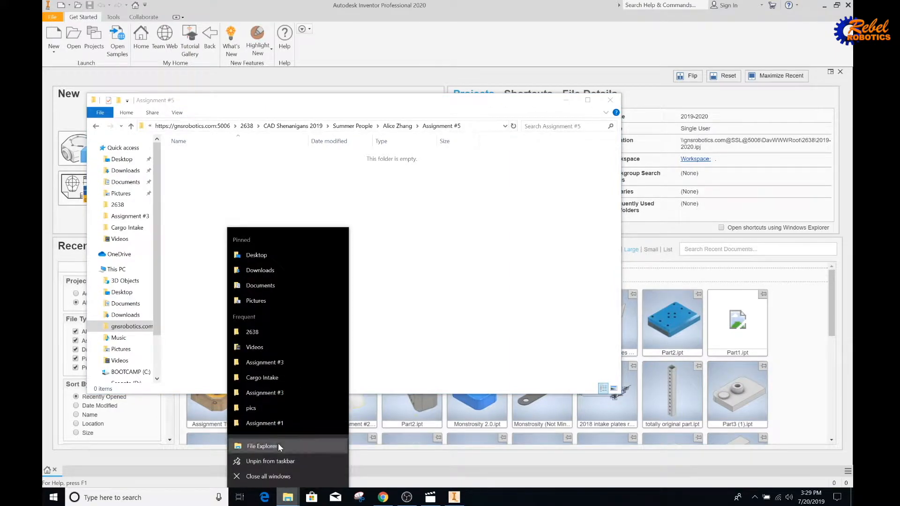
left_click(277, 443)
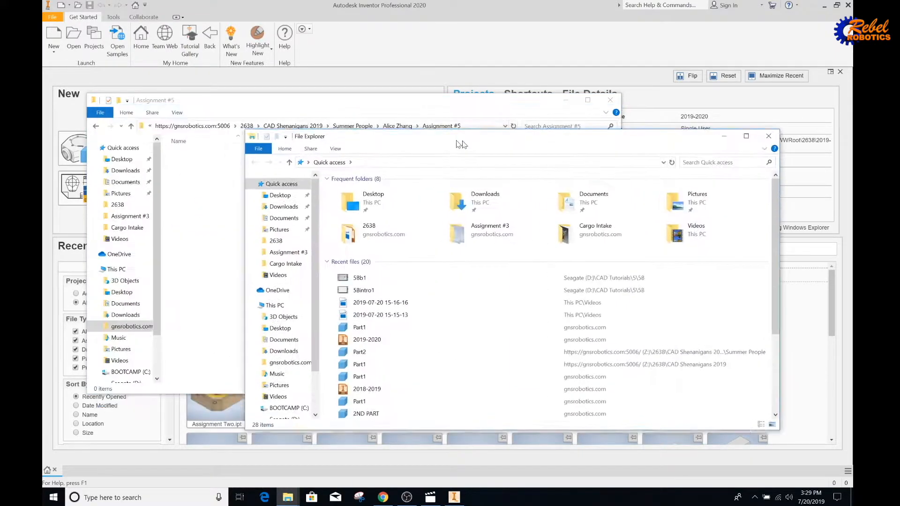
left_click(302, 309)
double_click(410, 344)
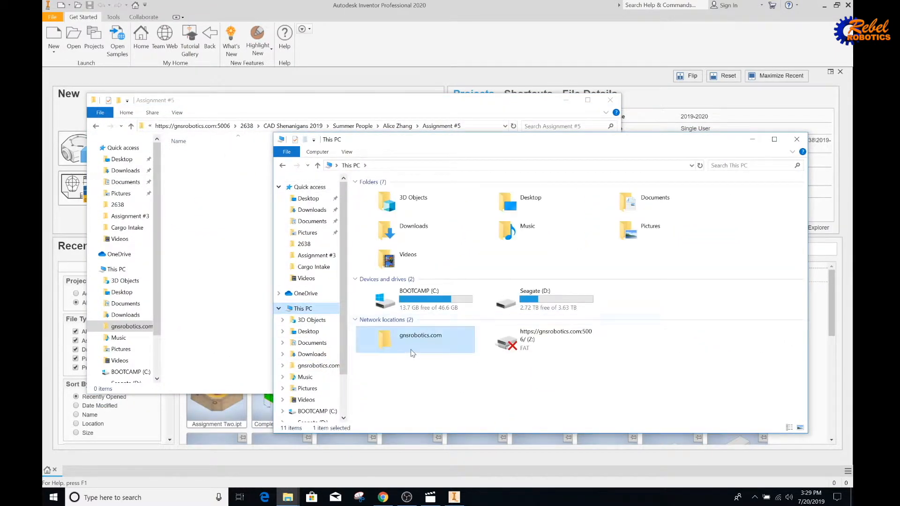
double_click(419, 207)
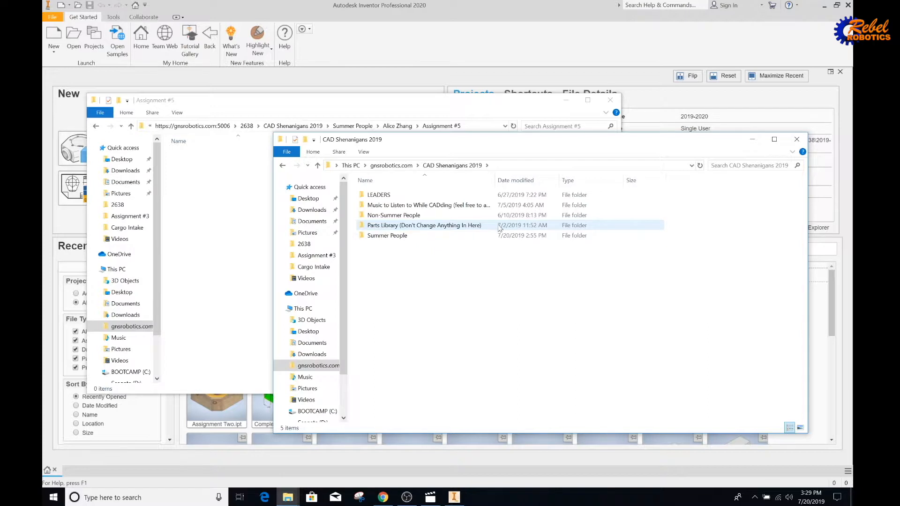
double_click(383, 225)
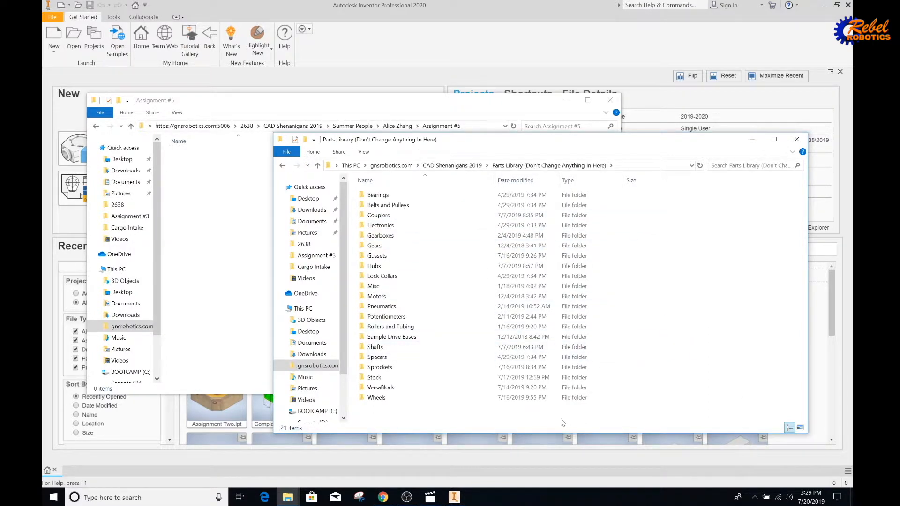
left_click_drag(562, 421, 716, 180)
left_click(719, 214)
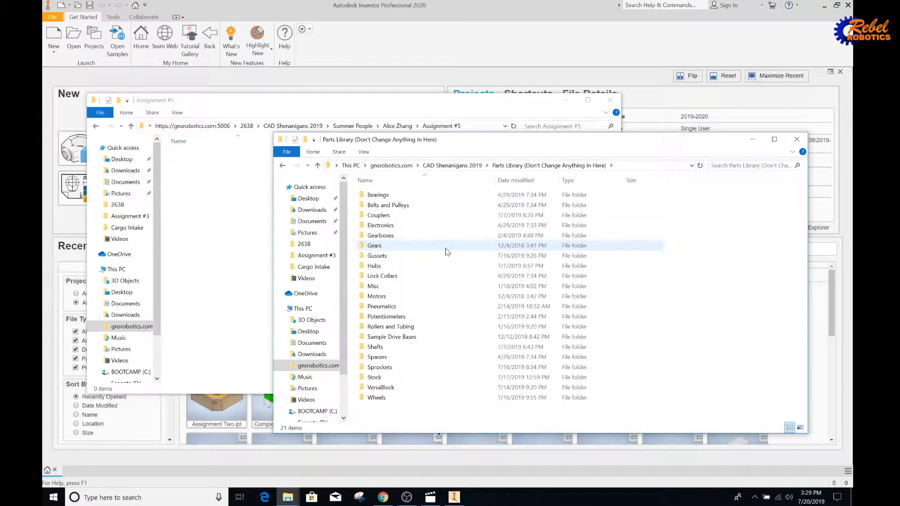
left_click(430, 499)
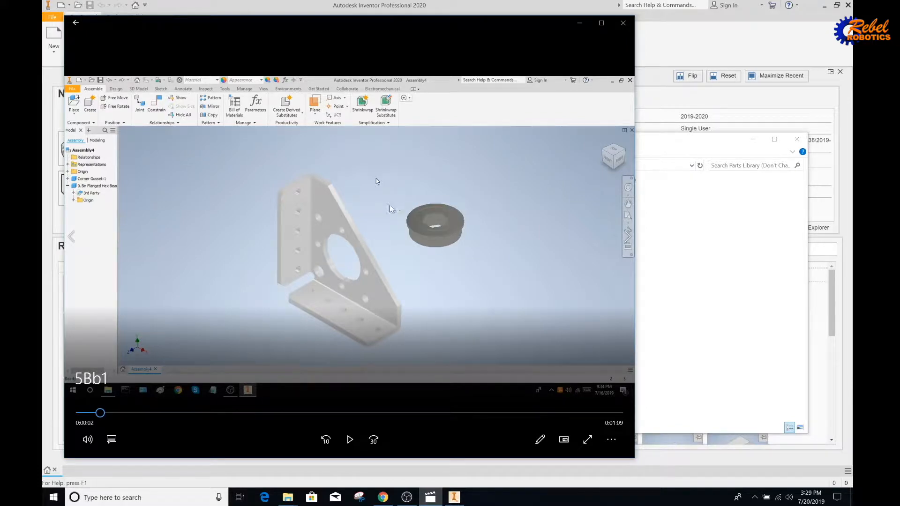
Copy Corner Gusset from the Parts Library's Gussets folder and paste it into Assignment #5.
left_click(679, 249)
left_click(399, 260)
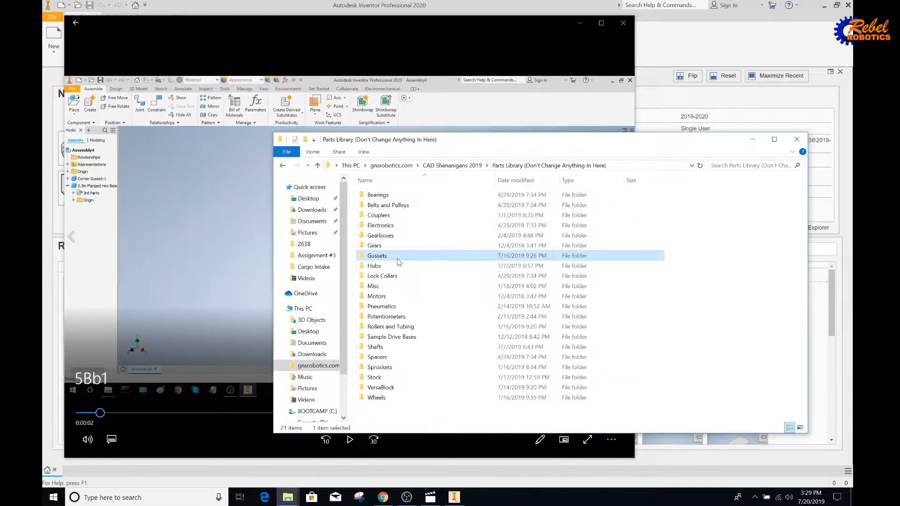
double_click(399, 260)
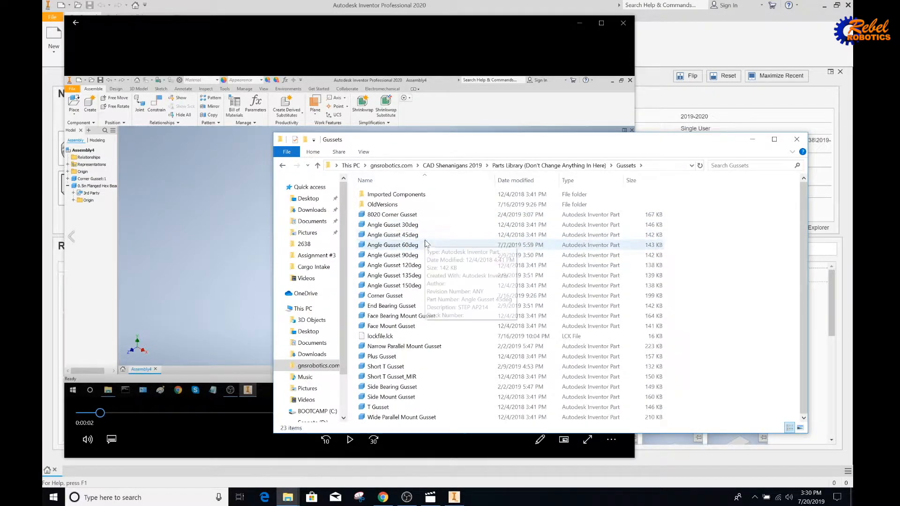
left_click(424, 295)
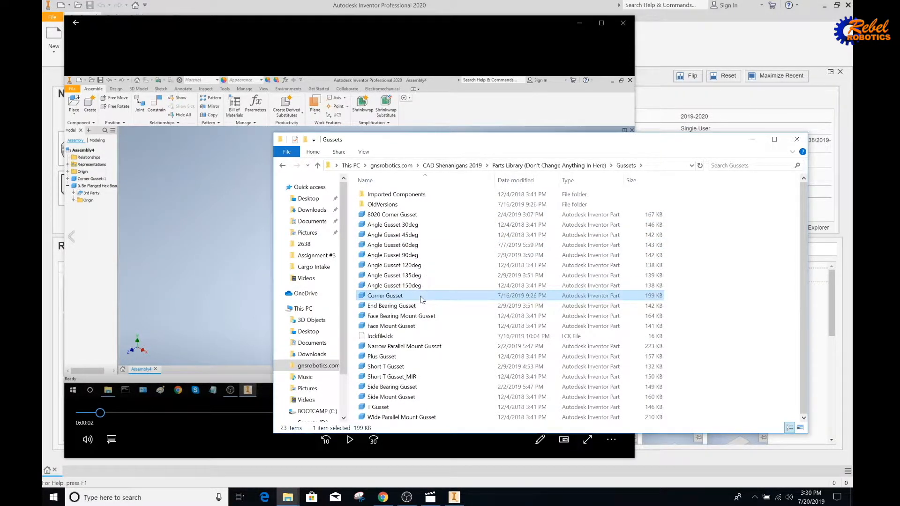
right_click(420, 296)
left_click(445, 241)
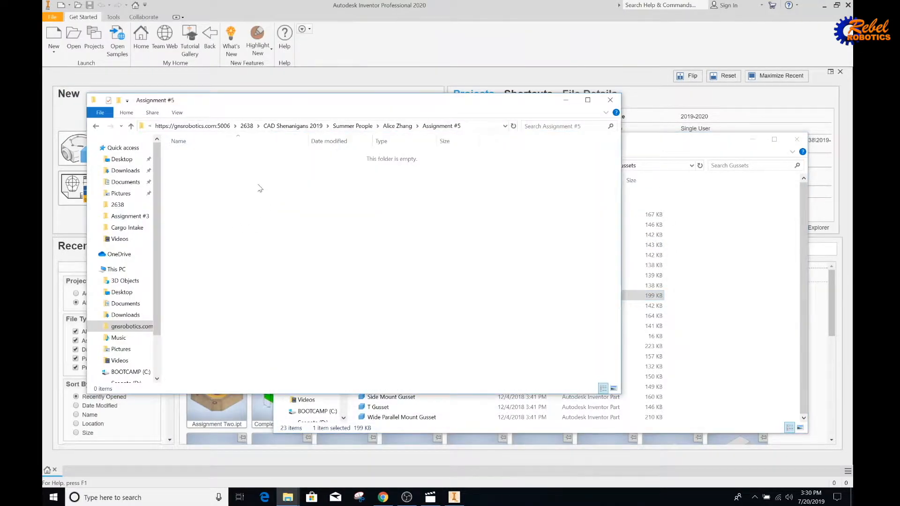
right_click(259, 189)
left_click(292, 252)
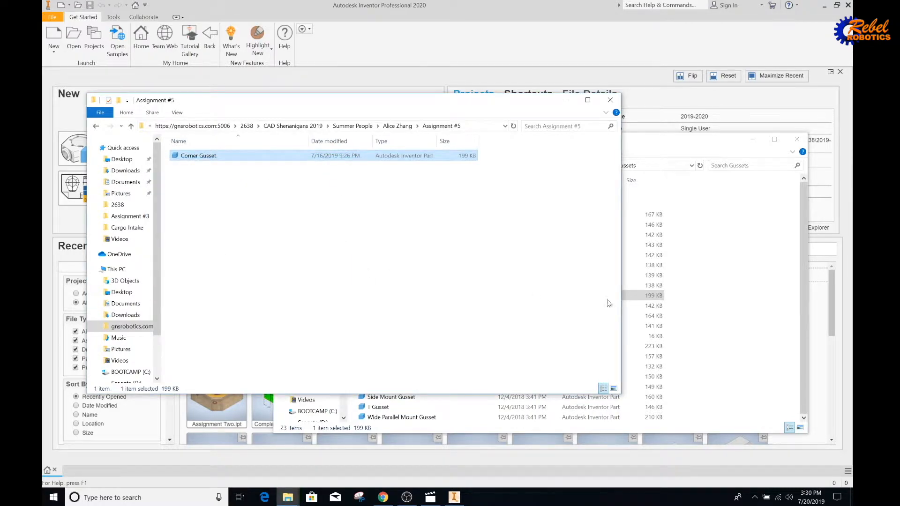
left_click(692, 310)
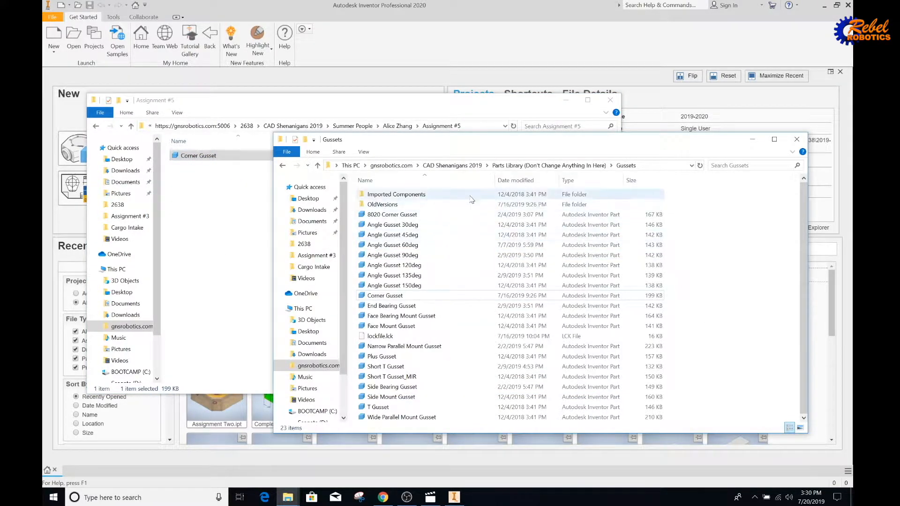
Copy 0.5in Flanged Hex Bearing from Parts Library > Bearings into Assignment #5, then return to Inventor.
left_click(550, 165)
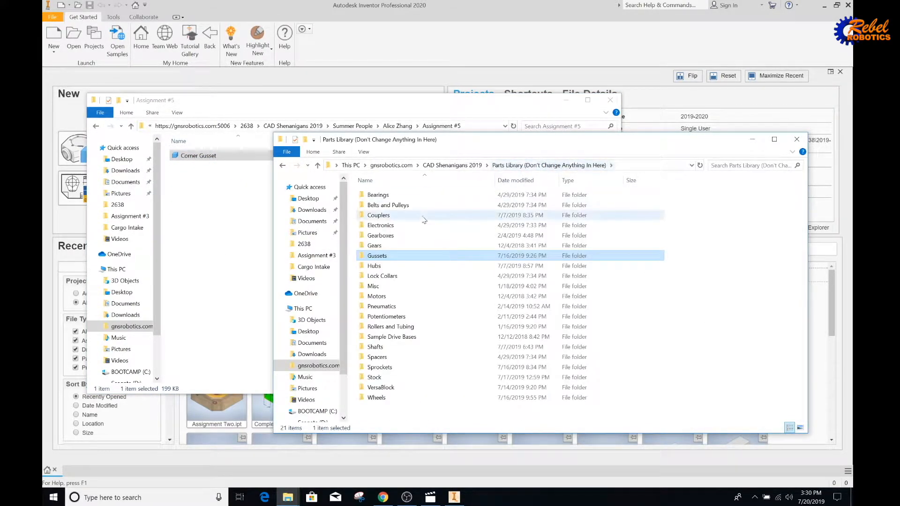
double_click(401, 199)
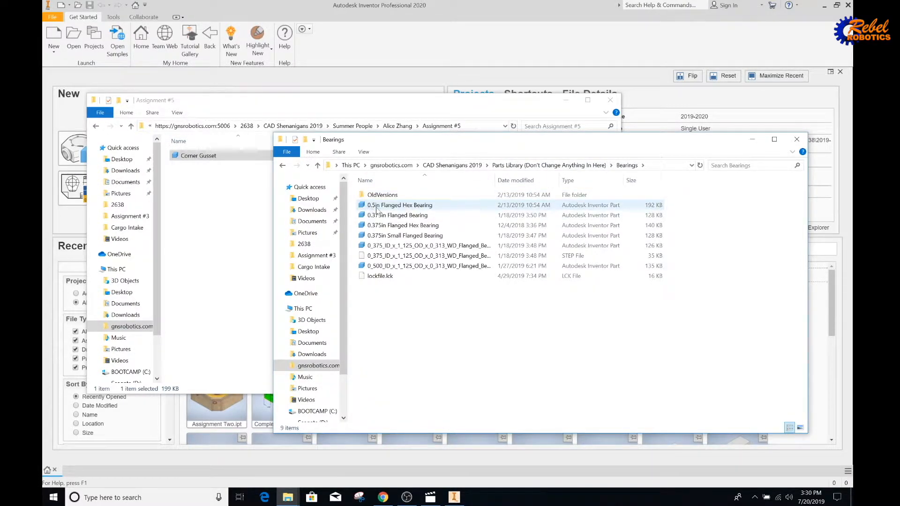
left_click(414, 206)
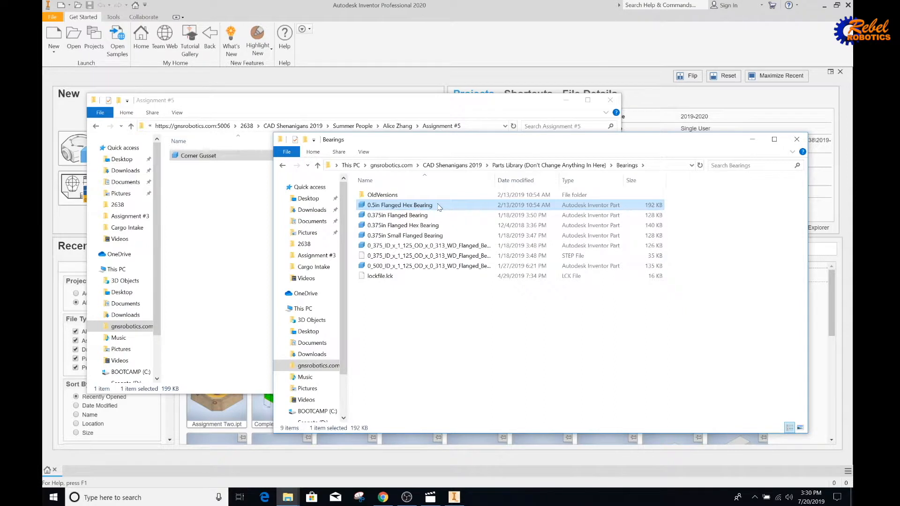
right_click(438, 207)
left_click(457, 395)
left_click(237, 292)
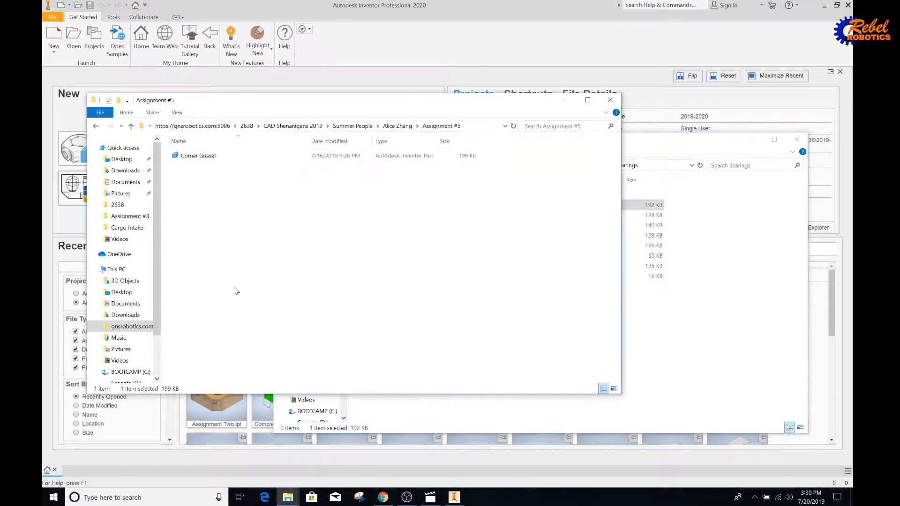
right_click(273, 254)
left_click(313, 323)
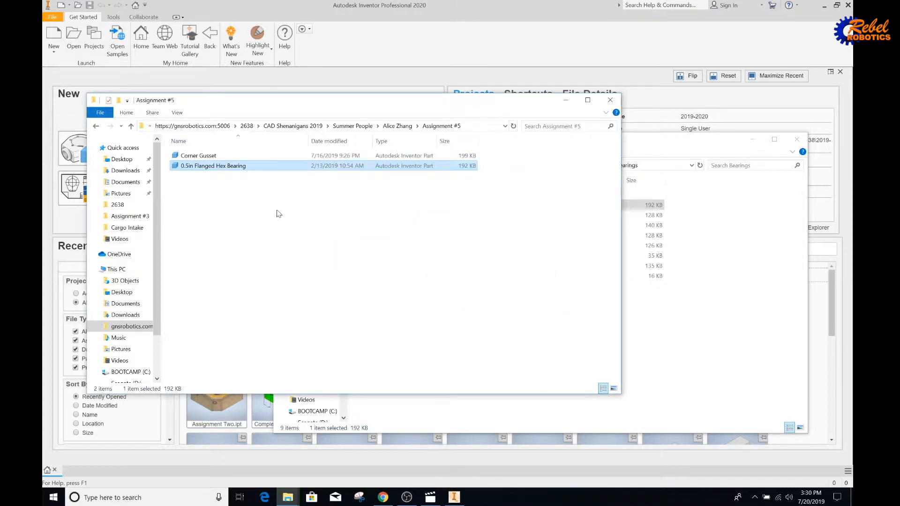
left_click_drag(314, 259, 283, 226)
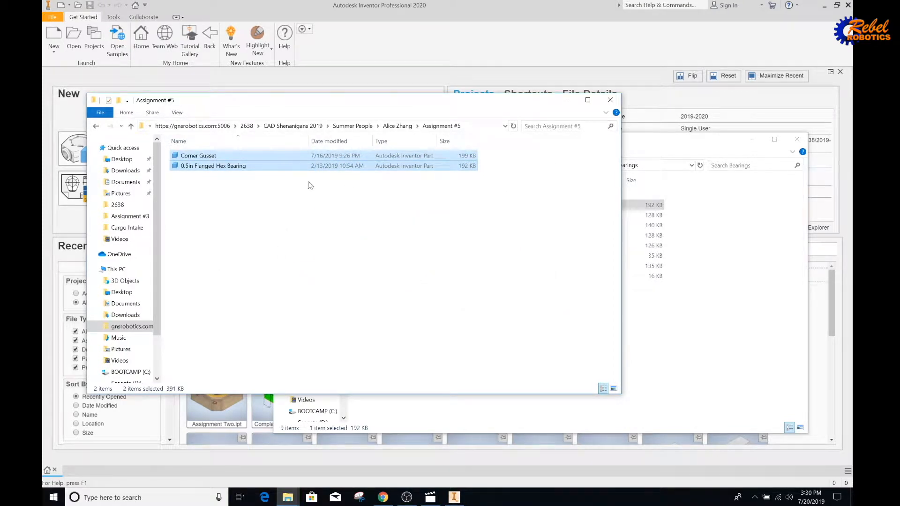
left_click(352, 17)
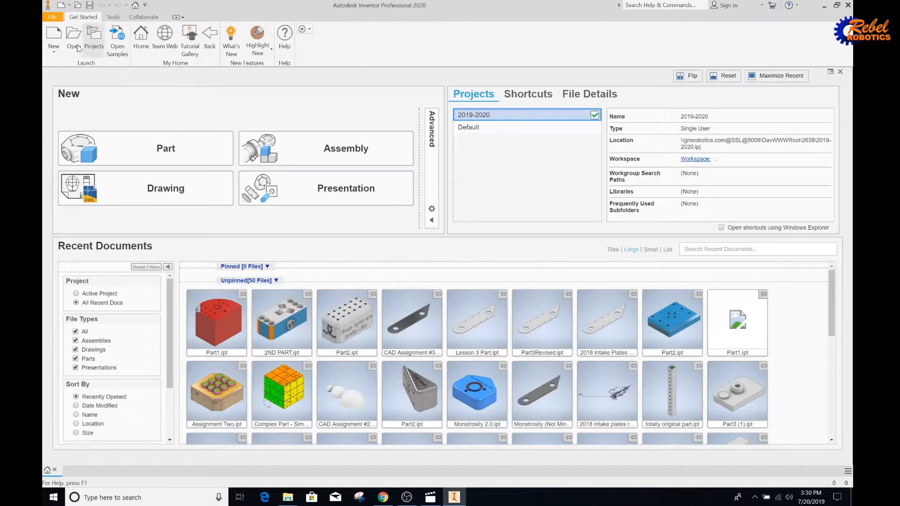
Create a new assembly from the Standard.iam template.
left_click(55, 48)
left_click(65, 71)
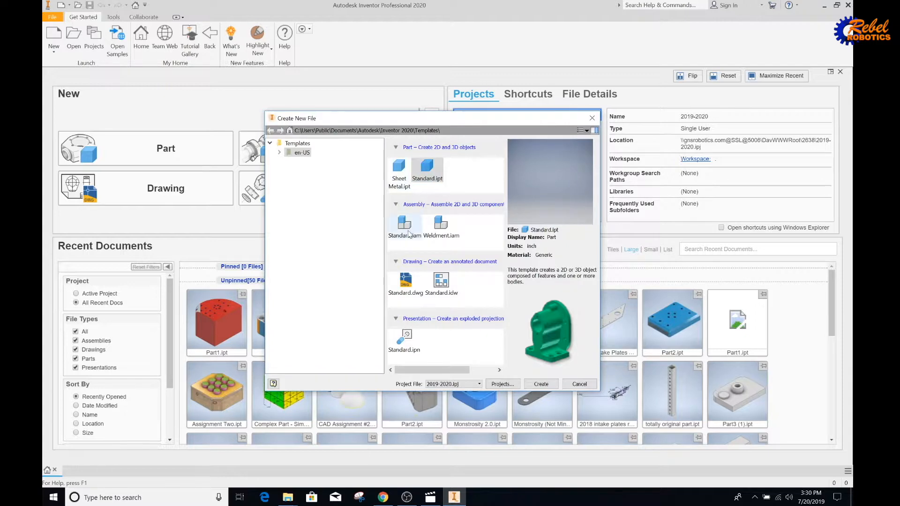
left_click(409, 234)
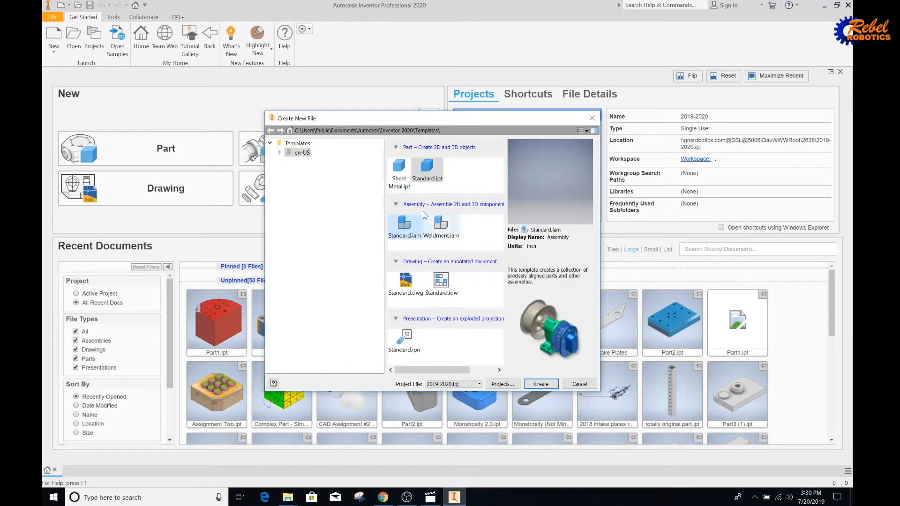
left_click(540, 385)
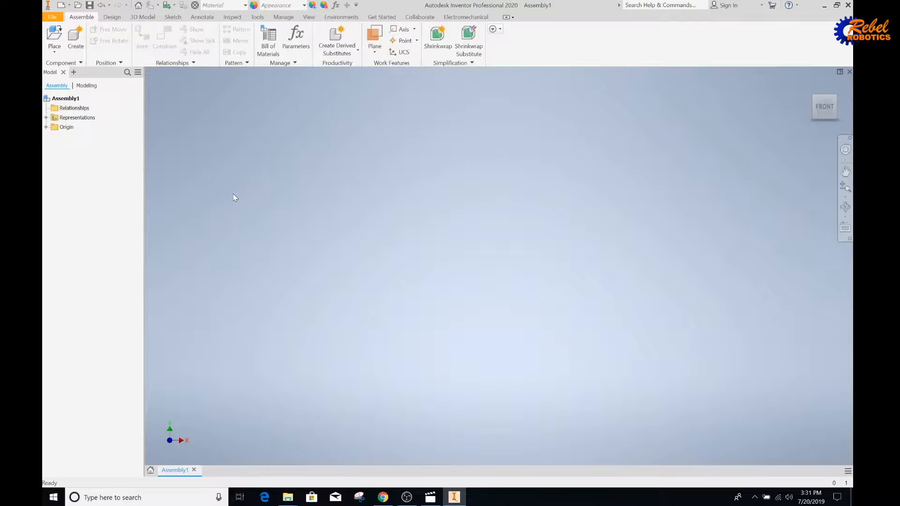
Save the new assembly to the Desktop as #5, accept the project prompt, and close it.
left_click(51, 17)
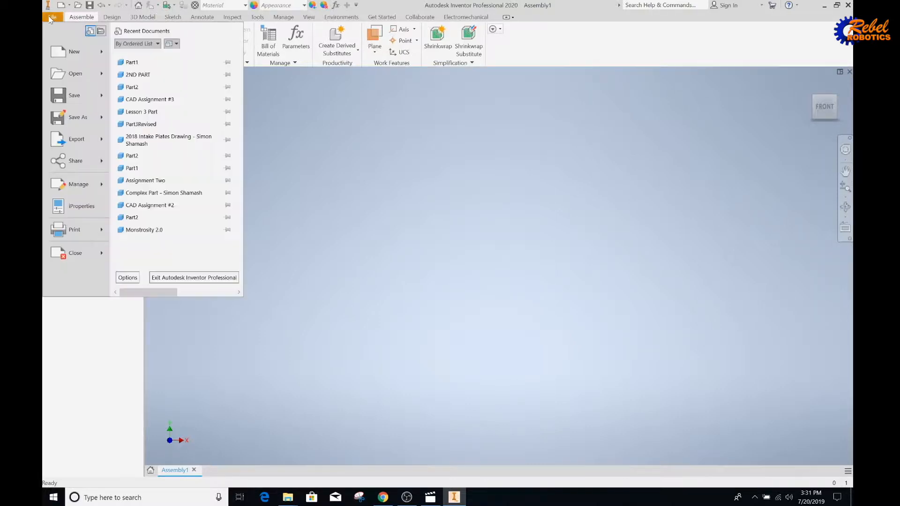
key("Escape")
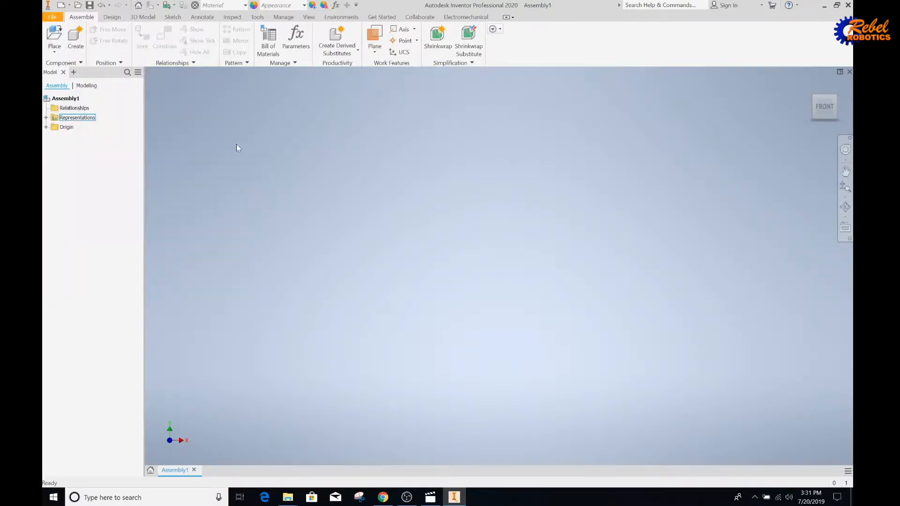
key("ctrl+s")
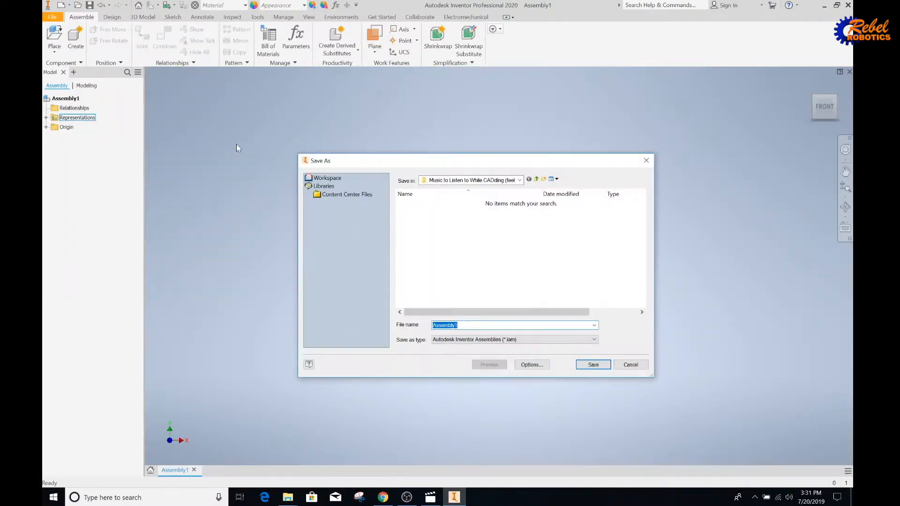
left_click(505, 181)
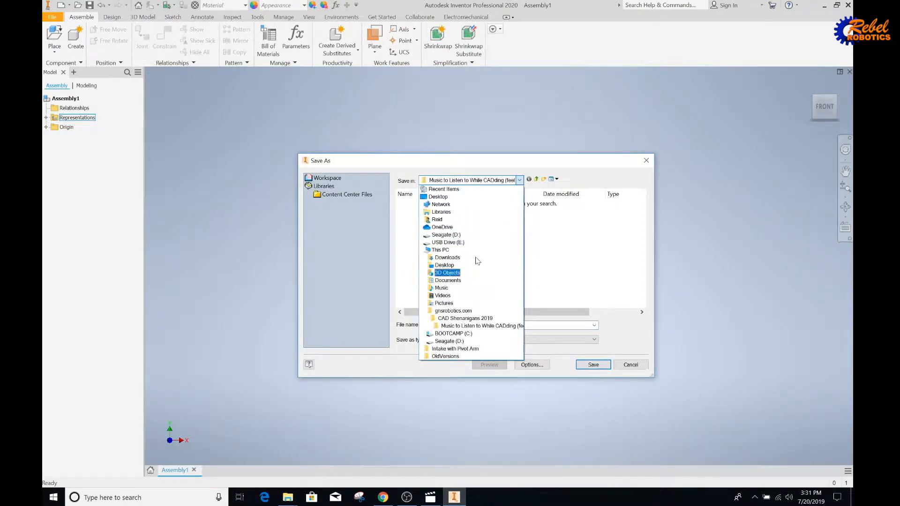
left_click(438, 196)
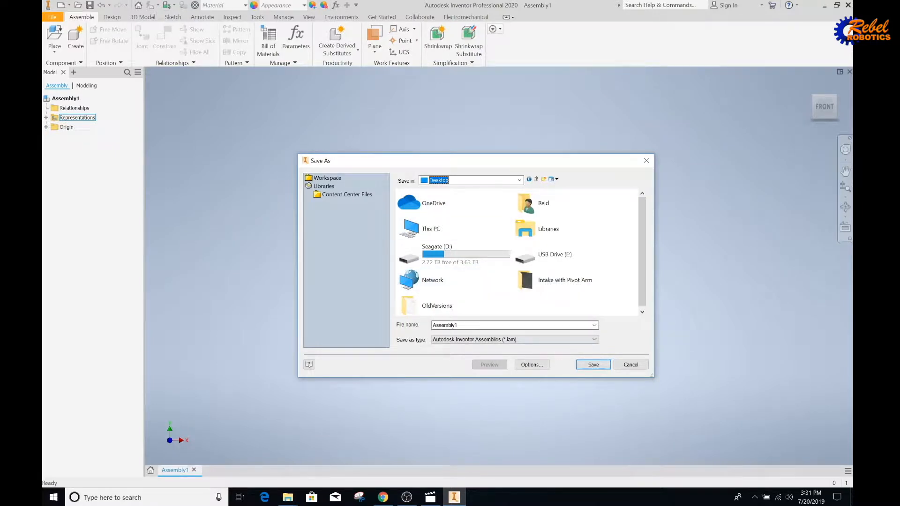
left_click_drag(482, 326, 414, 321)
type("#5")
left_click(577, 365)
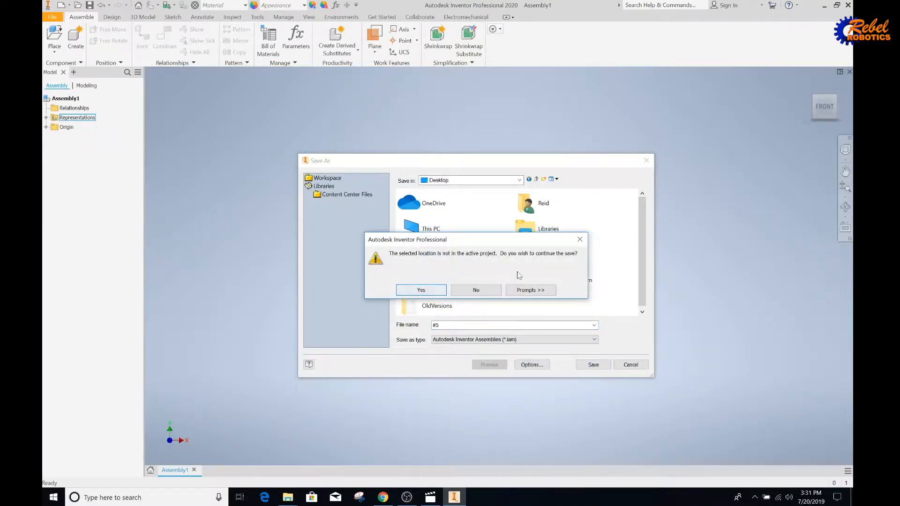
left_click(439, 288)
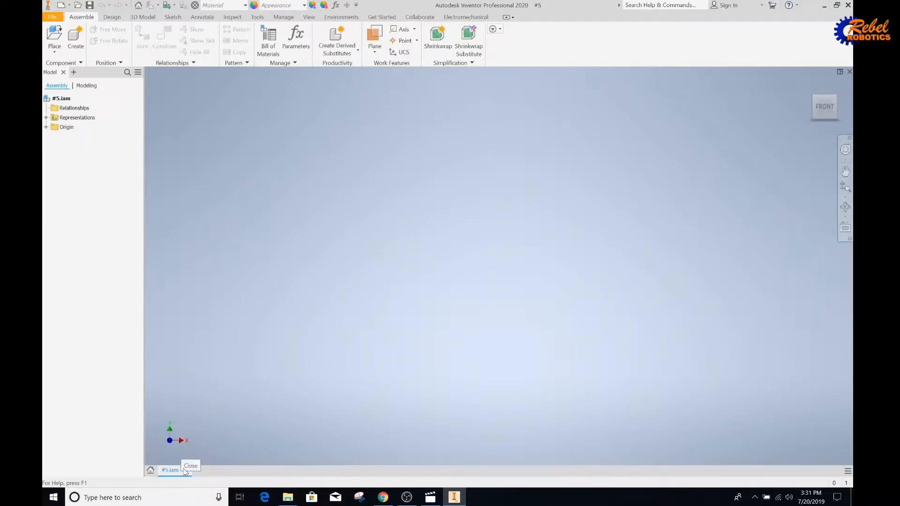
left_click(184, 470)
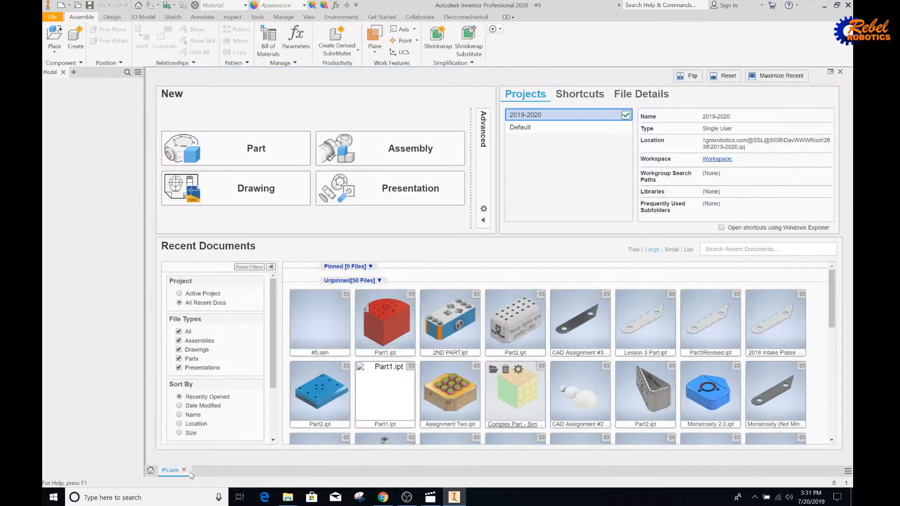
In a new File Explorer window, cut the #5 file from the Desktop.
right_click(290, 495)
left_click(285, 447)
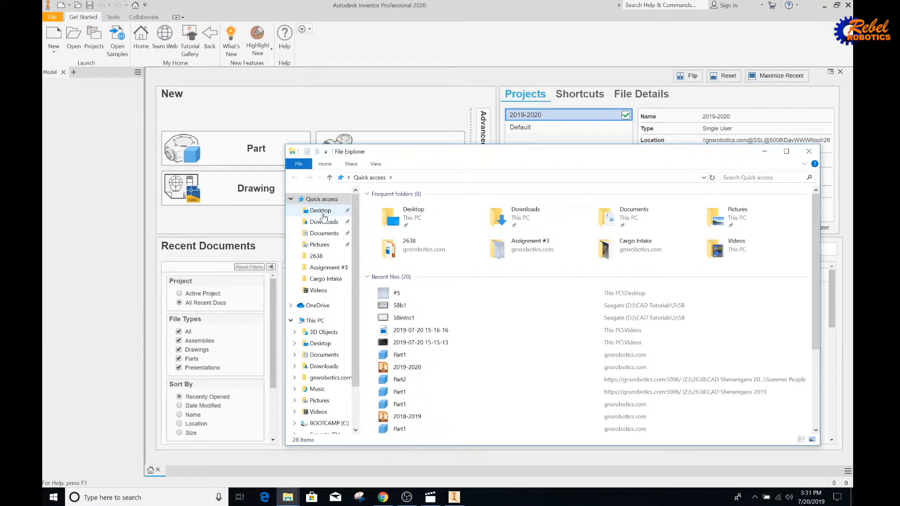
left_click(320, 210)
right_click(420, 229)
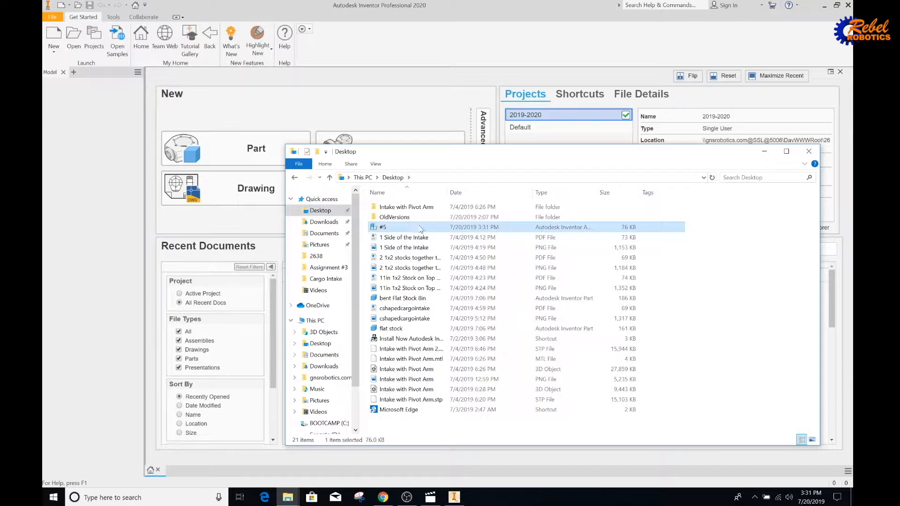
left_click(452, 420)
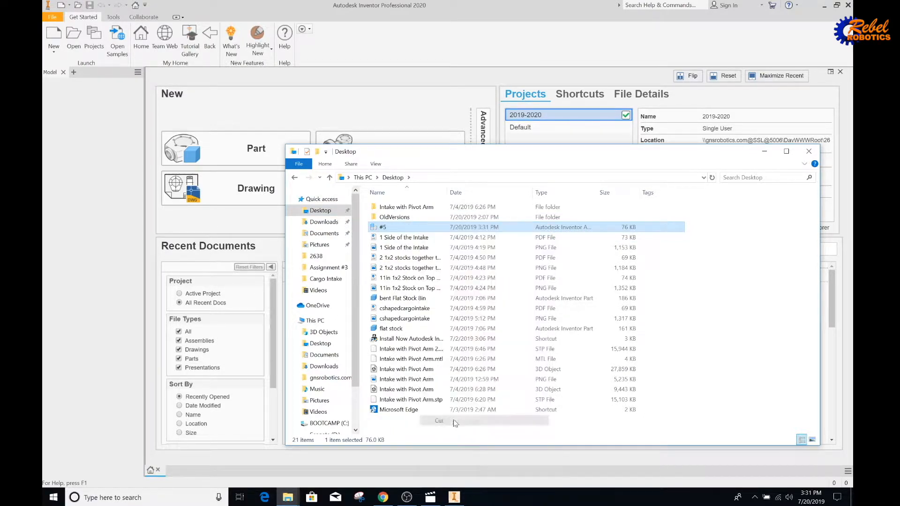
Paste #5 into the Assignment #5 folder and switch back to Inventor.
left_click(288, 496)
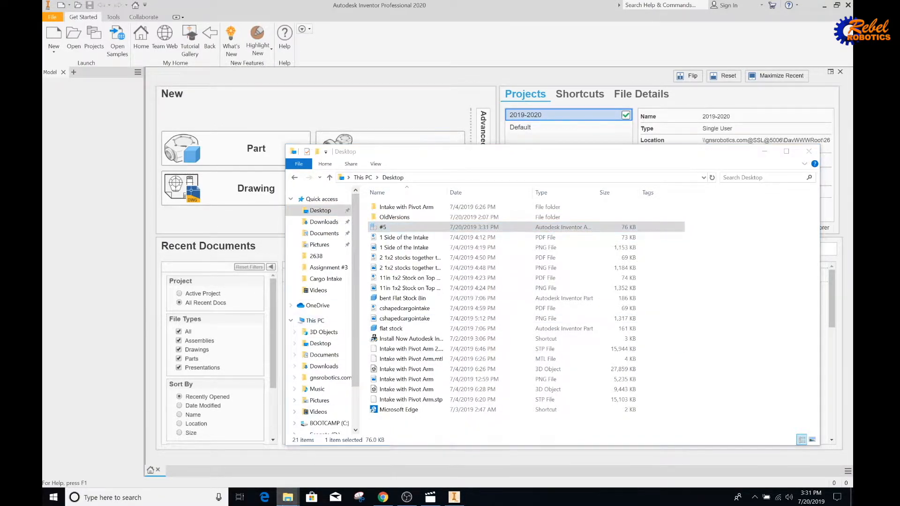
left_click(176, 459)
left_click(326, 280)
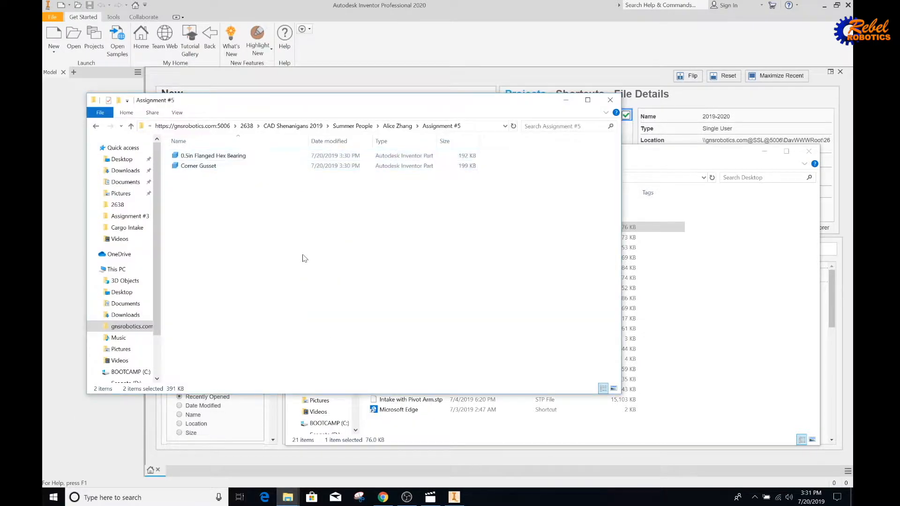
right_click(303, 256)
left_click(343, 322)
key("ctrl+v")
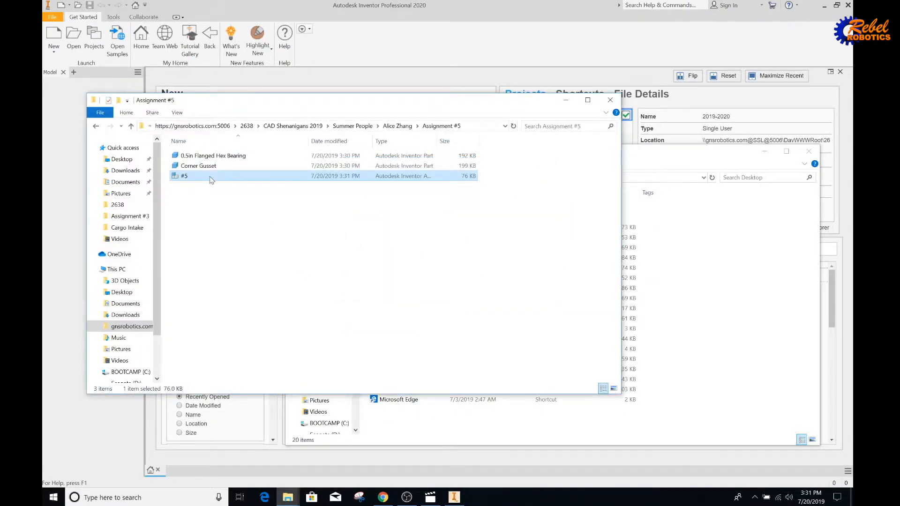
key("alt+Tab")
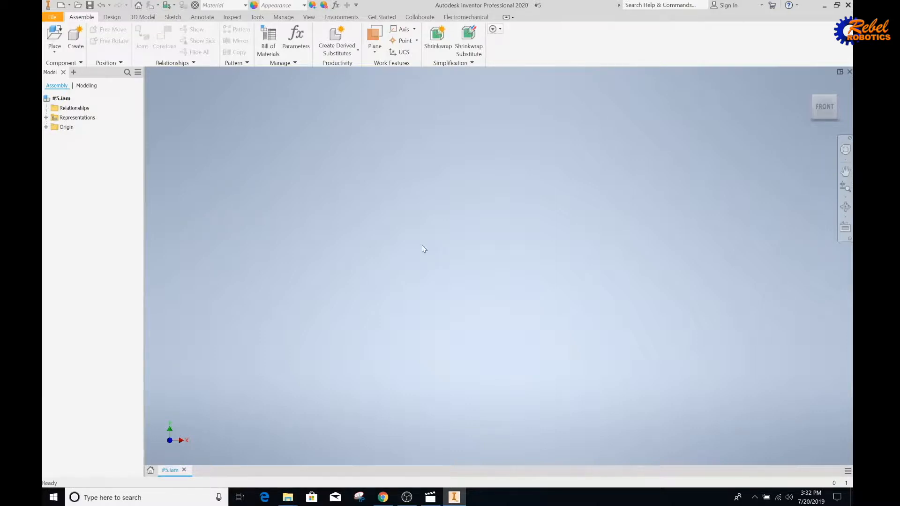
Start placing a component and browse to gnsrobotics.com > CAD Shenanigans 2019 > Parts Library.
left_click(55, 34)
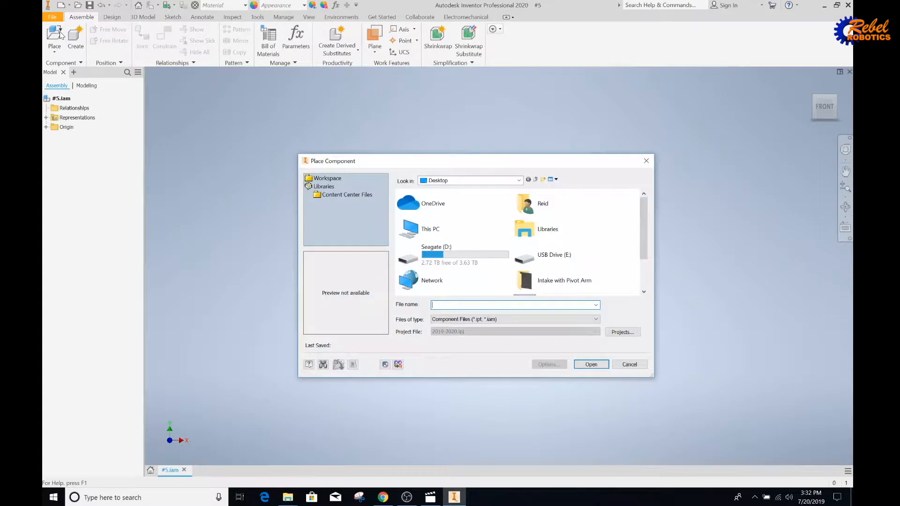
left_click(490, 181)
left_click(468, 316)
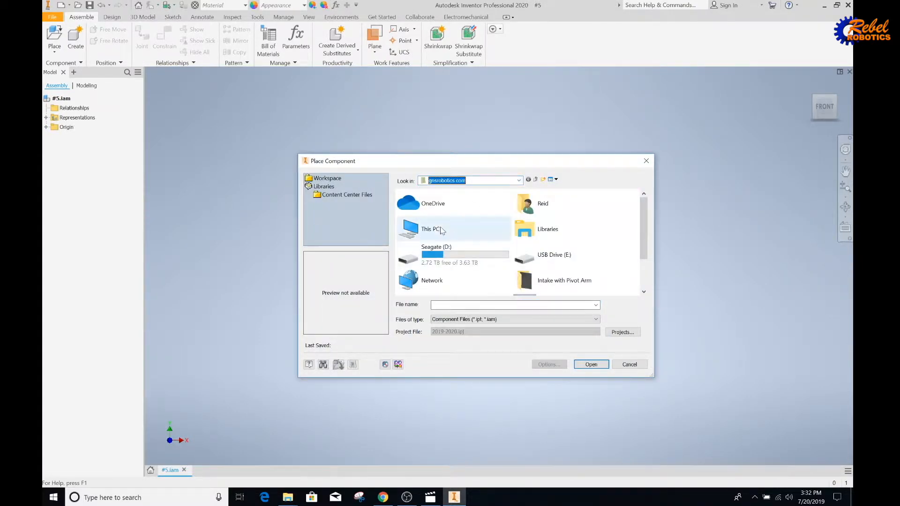
left_click(452, 214)
double_click(453, 216)
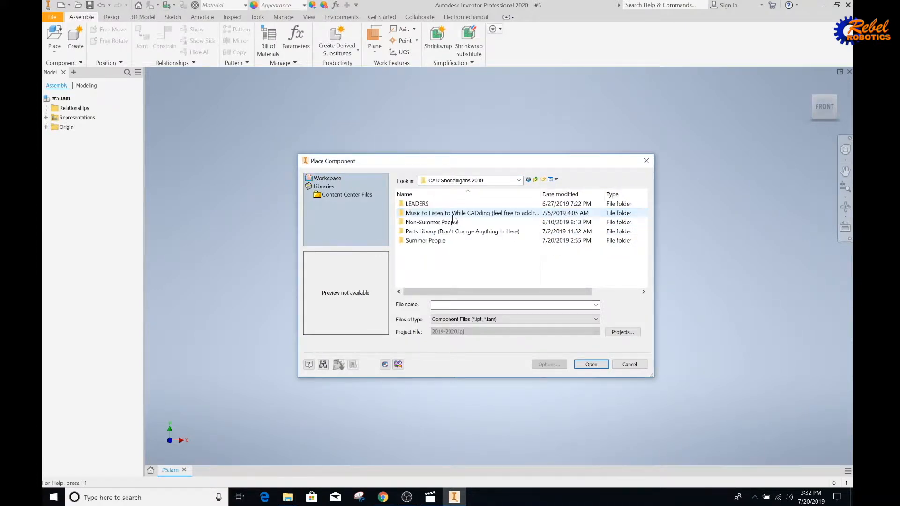
left_click(453, 232)
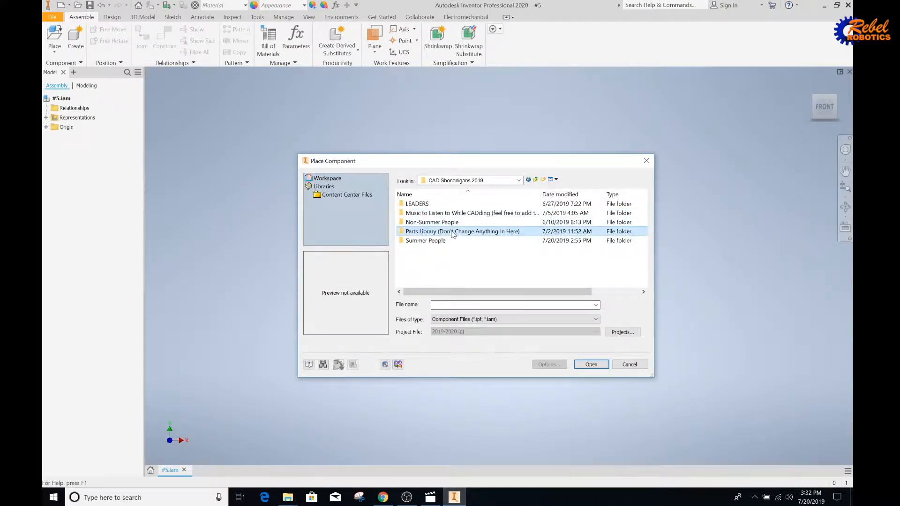
double_click(440, 230)
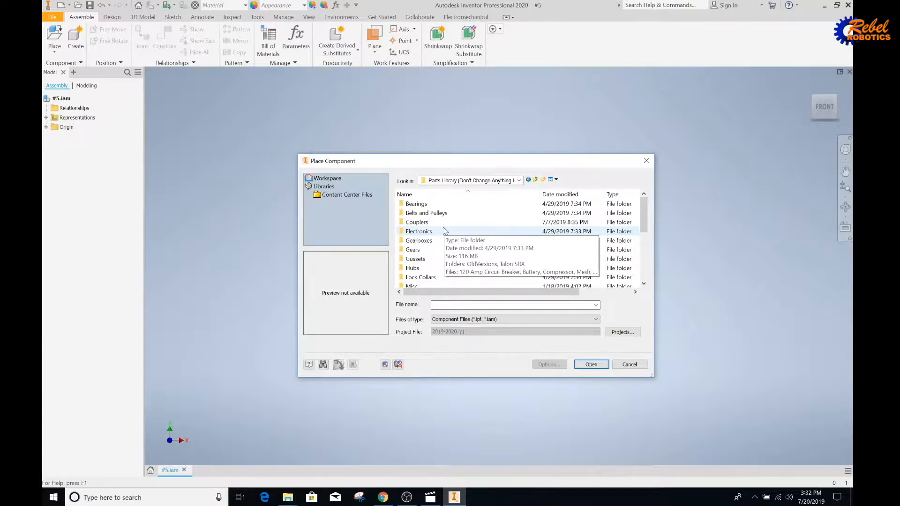
Go to Summer People > student folder > Assignment #5 and place Corner Gusset in the assembly.
left_click(535, 179)
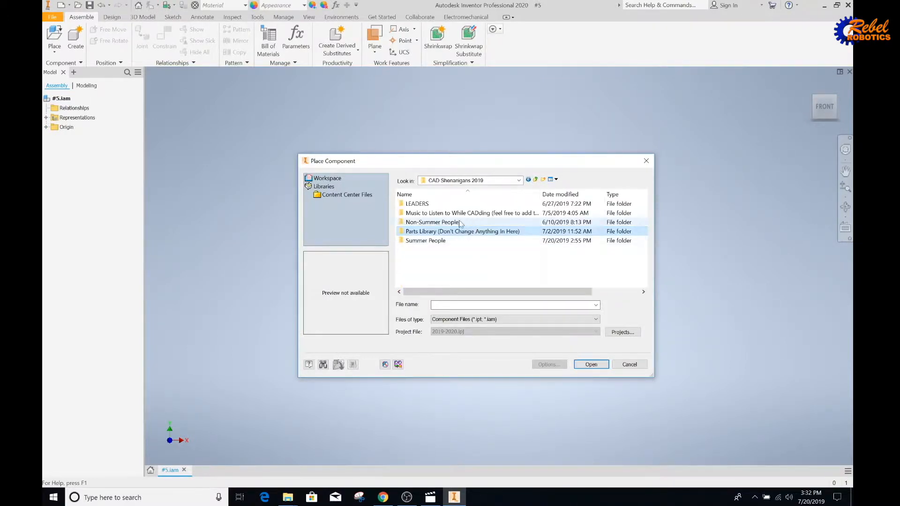
left_click(436, 242)
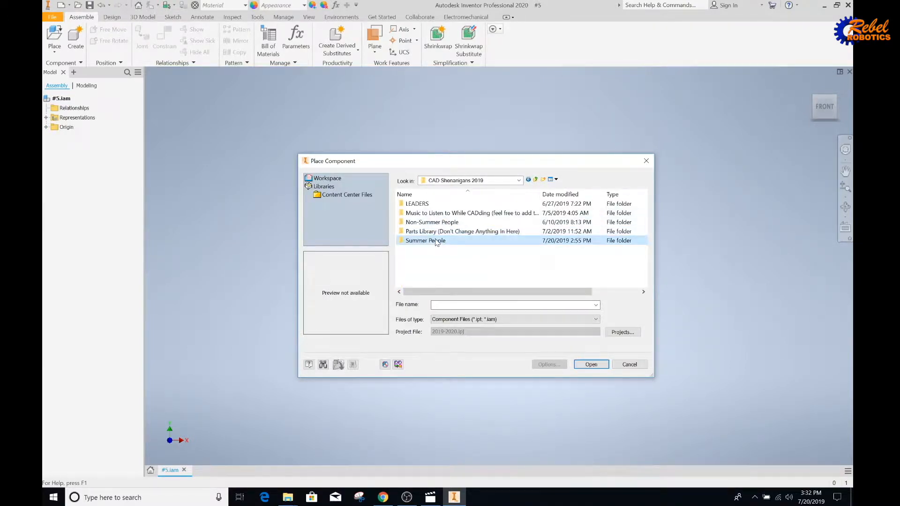
double_click(435, 242)
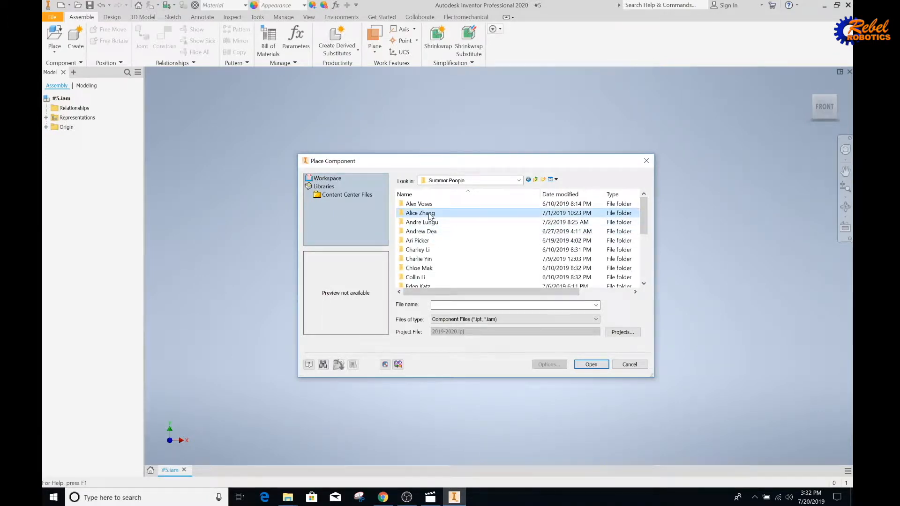
left_click(446, 216)
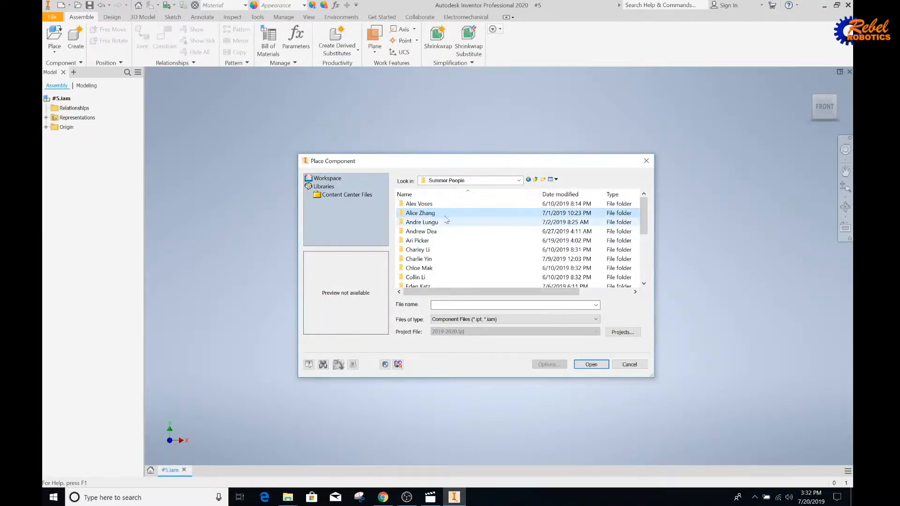
double_click(445, 216)
double_click(450, 241)
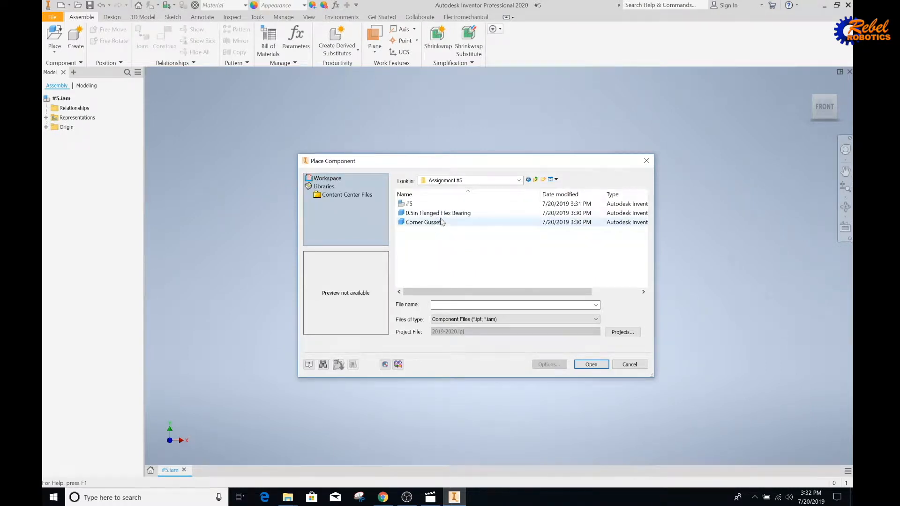
left_click(440, 222)
left_click(583, 364)
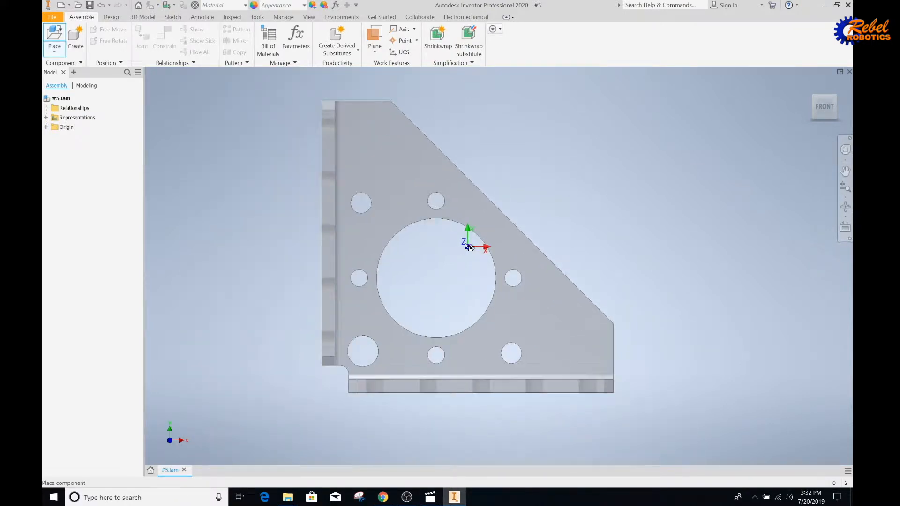
right_click(462, 244)
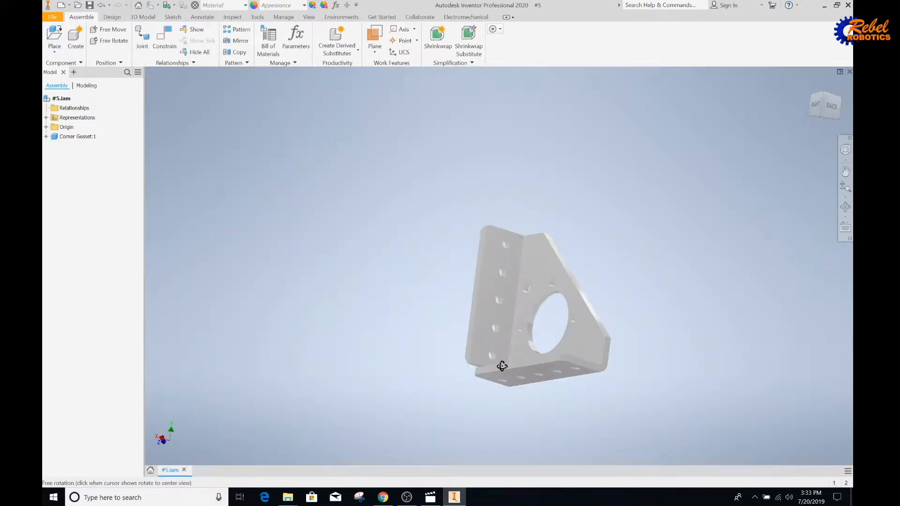
Start placing another component, browsing to CAD Shenanigans 2019 > Summer People > student folder > Assignment #5.
middle_click_drag(502, 366, 477, 291, "shift")
scroll(477, 291, "up", 3)
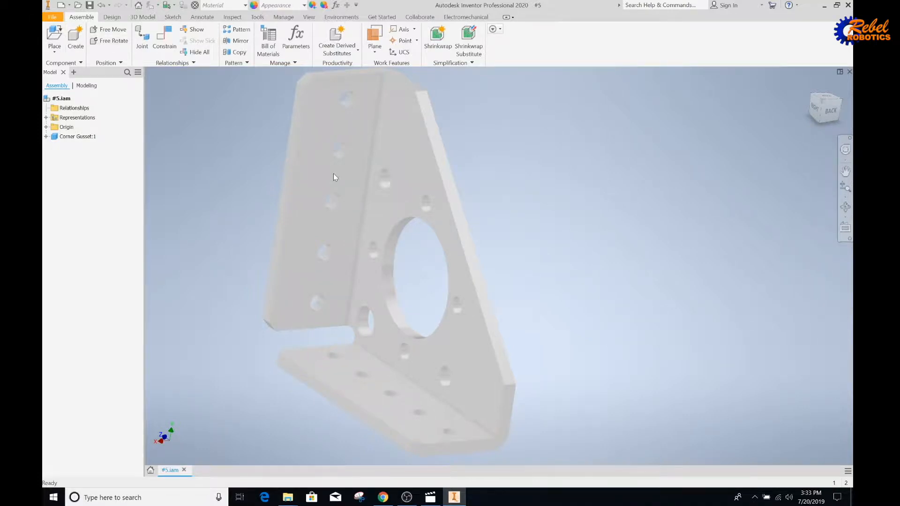
left_click(51, 38)
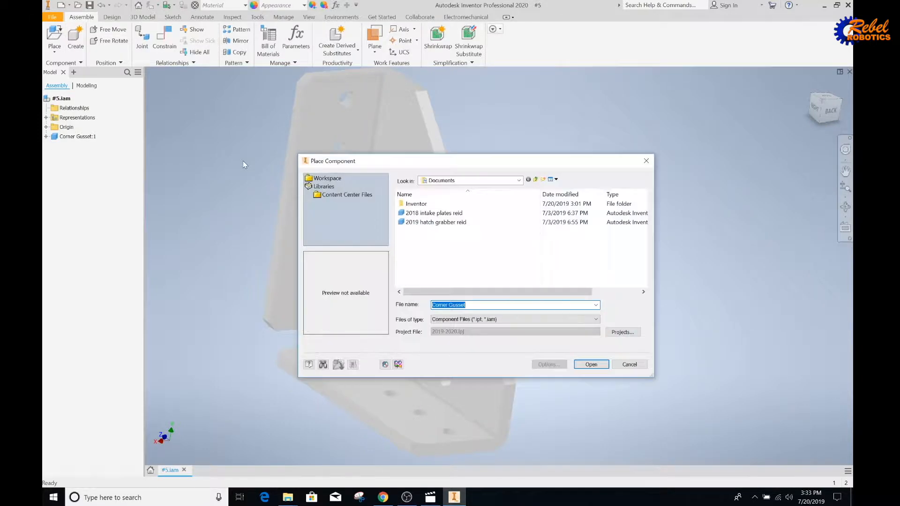
left_click(489, 182)
left_click(457, 302)
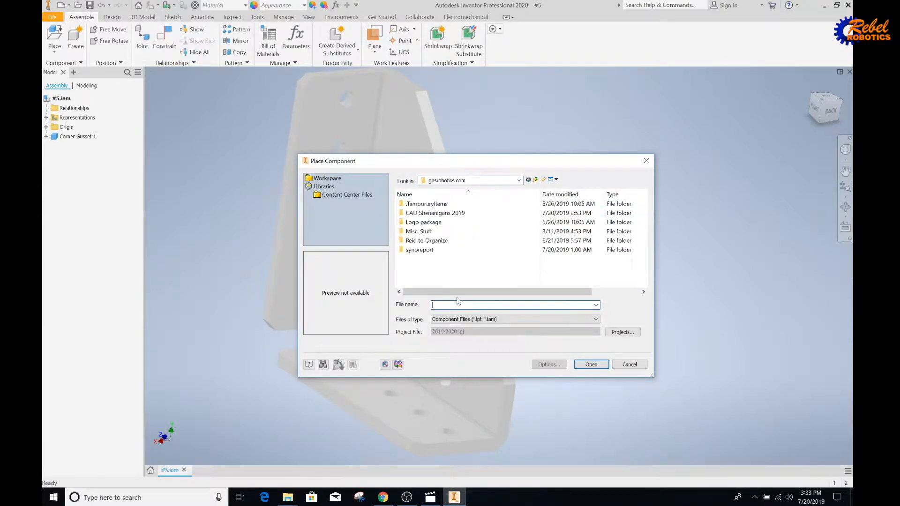
double_click(438, 213)
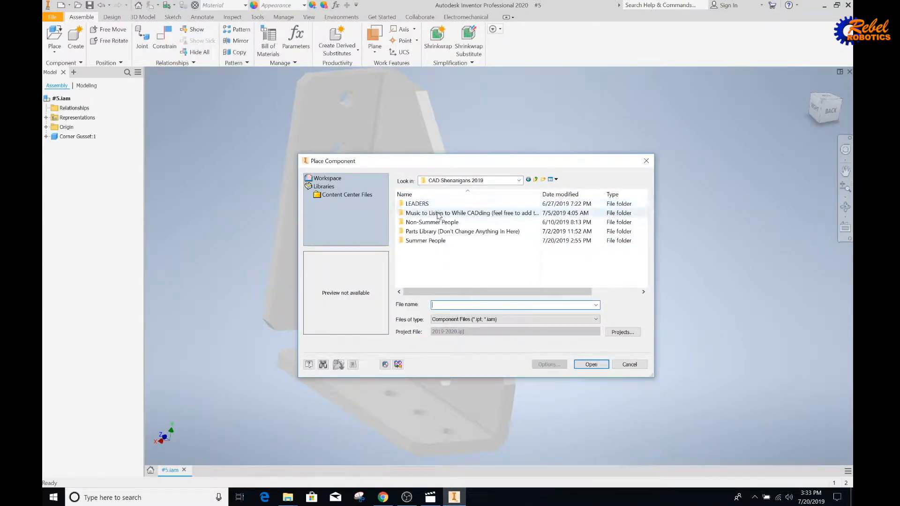
double_click(445, 240)
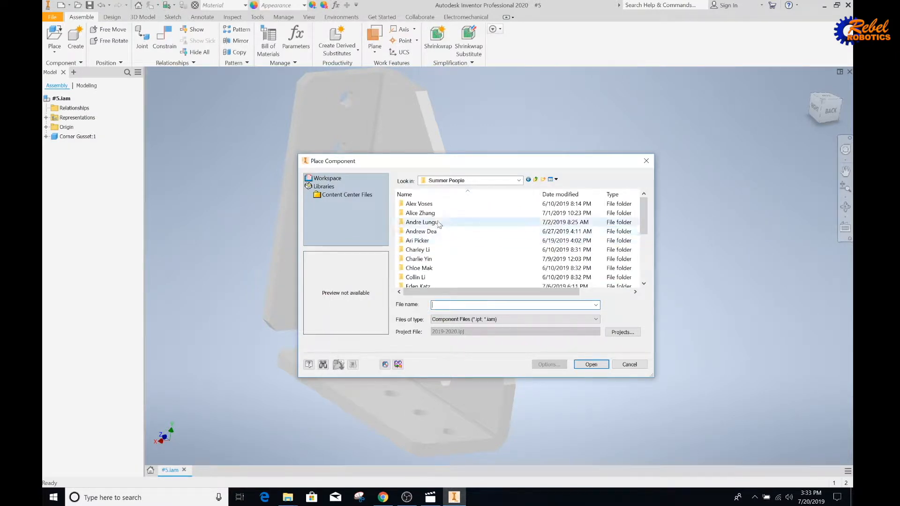
double_click(421, 212)
left_click(438, 240)
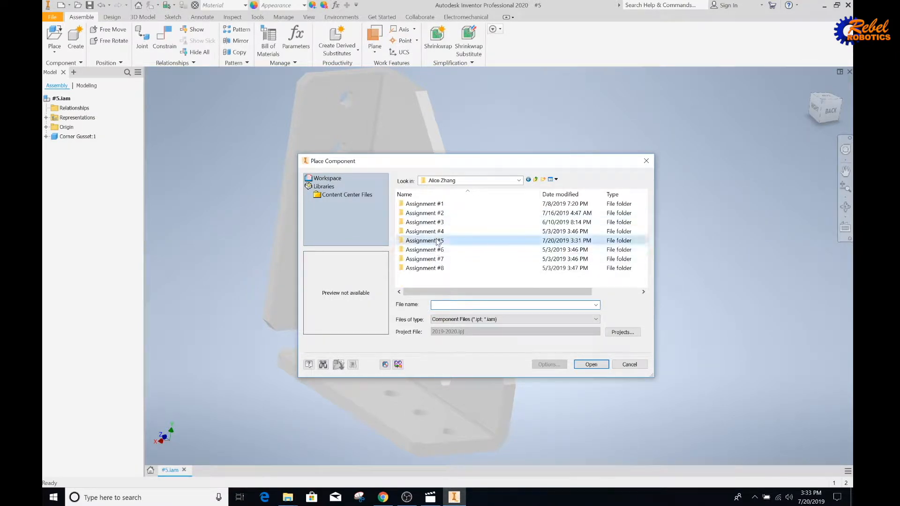
double_click(437, 241)
Place one 0.5in Flanged Hex Bearing in the viewport and stop further placement.
left_click(439, 222)
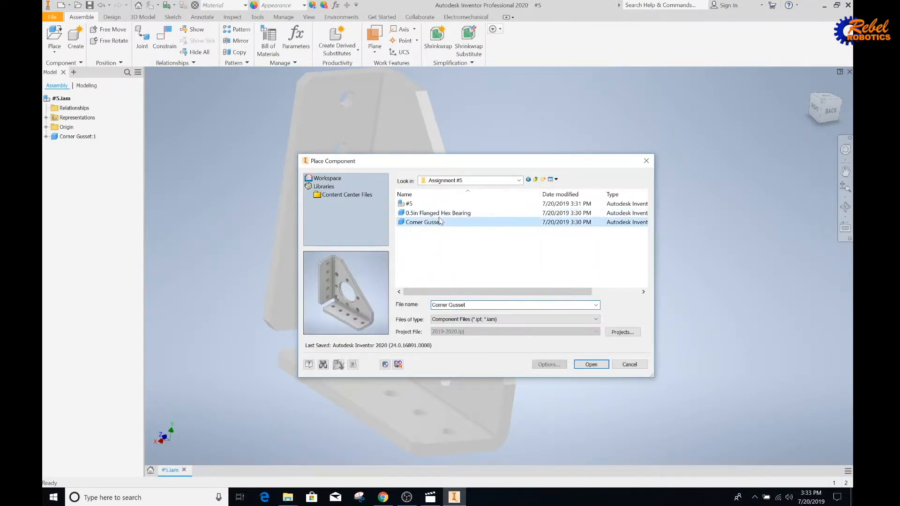
left_click(438, 212)
left_click(586, 363)
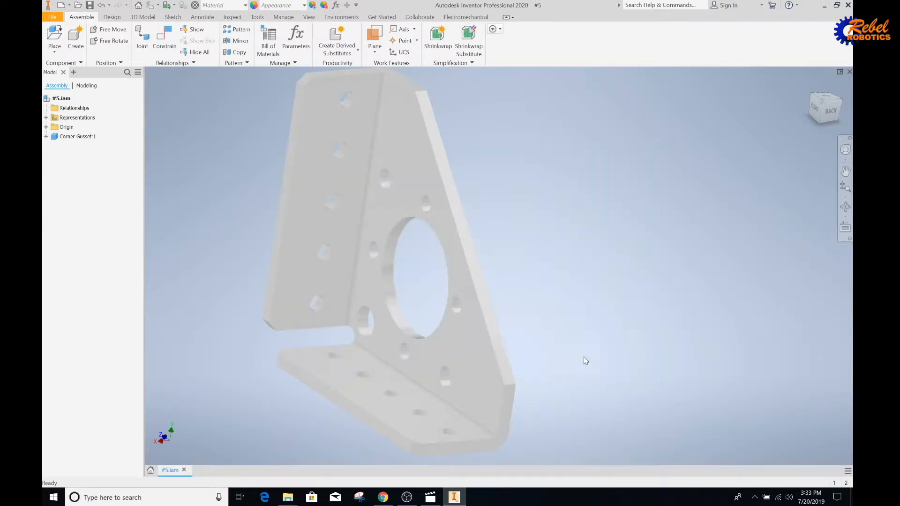
left_click(639, 300)
scroll(581, 342, "down", 2)
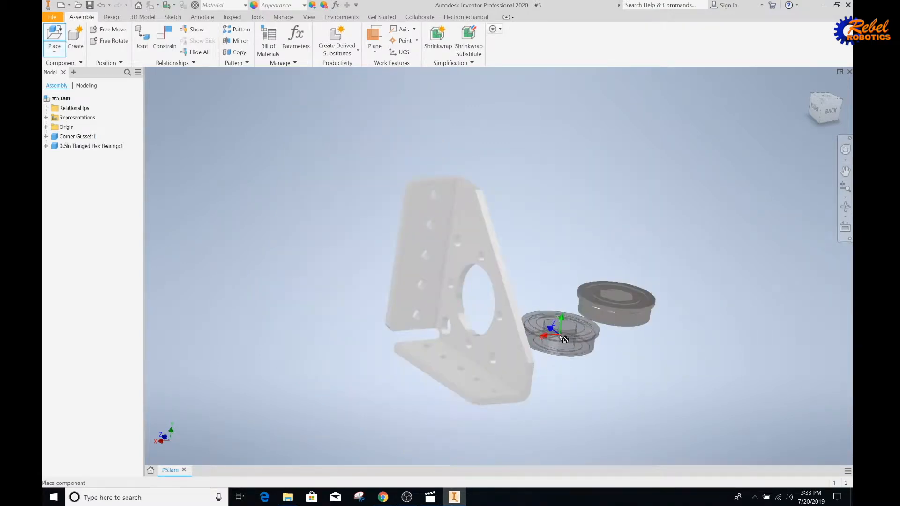
key("Escape")
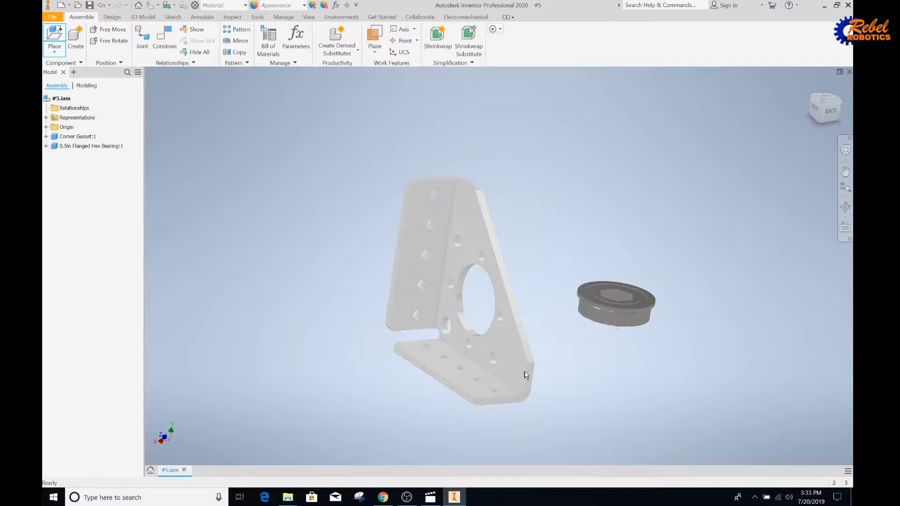
Save the #5 assembly along with its dependent part files, confirming with OK.
left_click(436, 489)
left_click(90, 5)
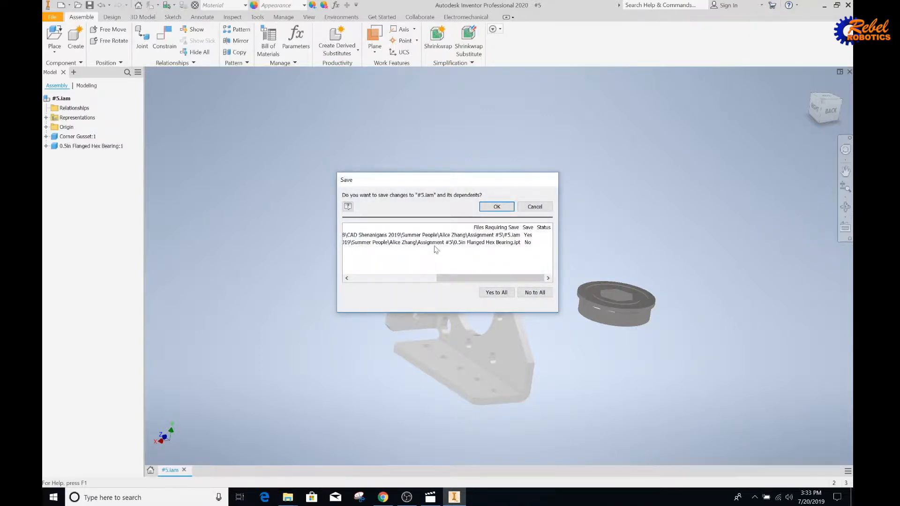
mouse_move(468, 279)
left_mouse_down()
mouse_move(440, 282)
mouse_move(467, 281)
left_mouse_up()
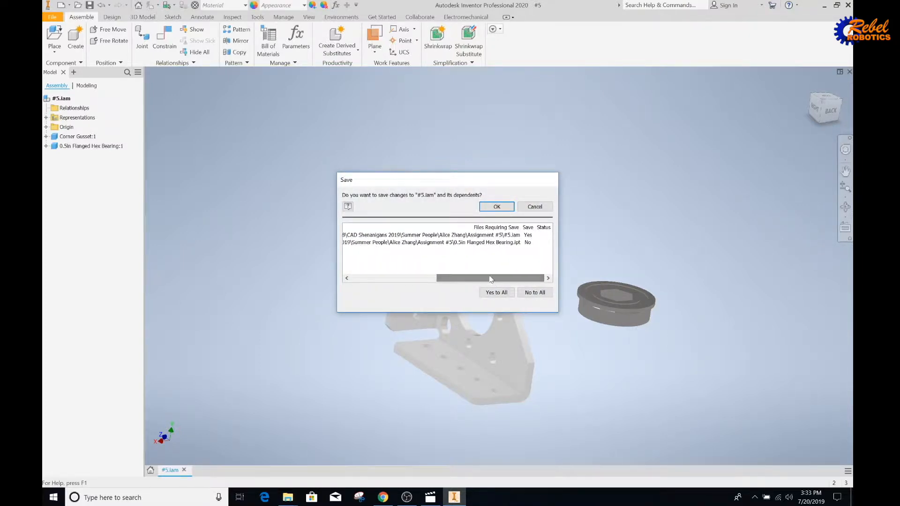
left_click(497, 292)
left_click(496, 208)
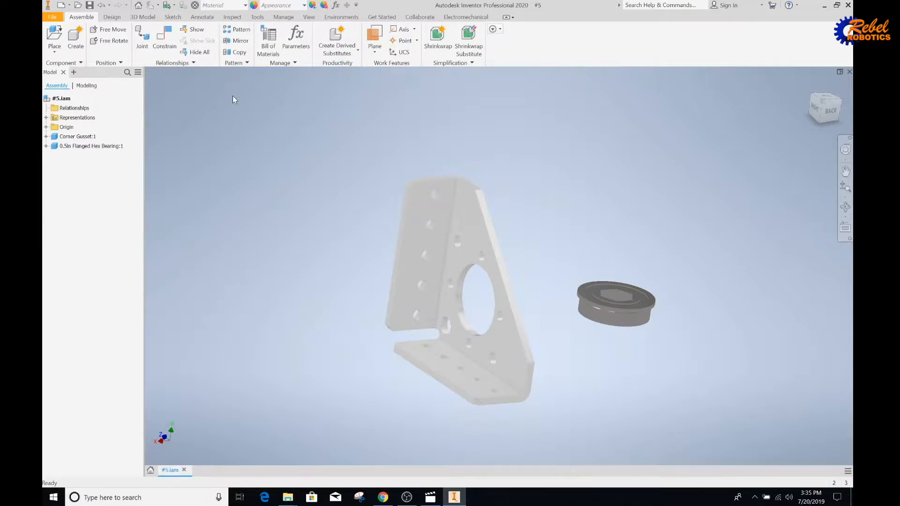
Place one Hatch Intake assembly from gnsrobotics.com > Misc. Stuff > Hatch Intake into the assembly.
left_click(54, 34)
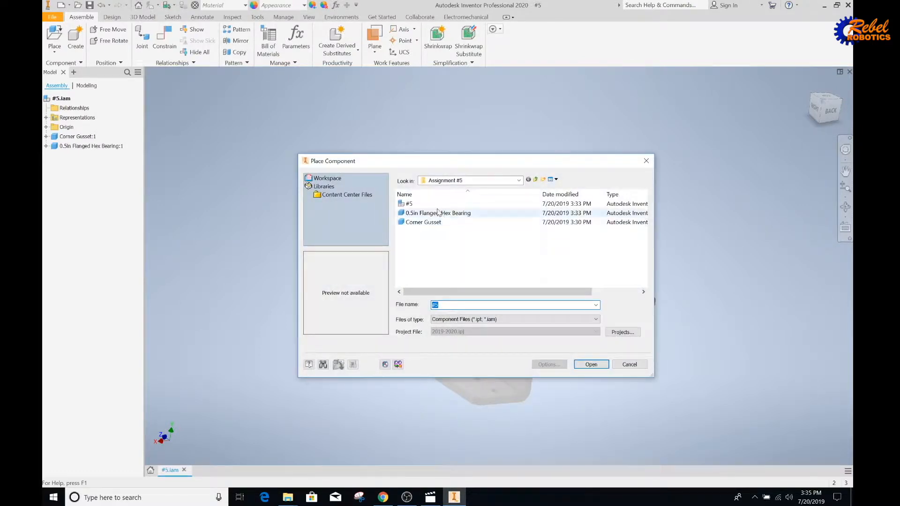
left_click(449, 181)
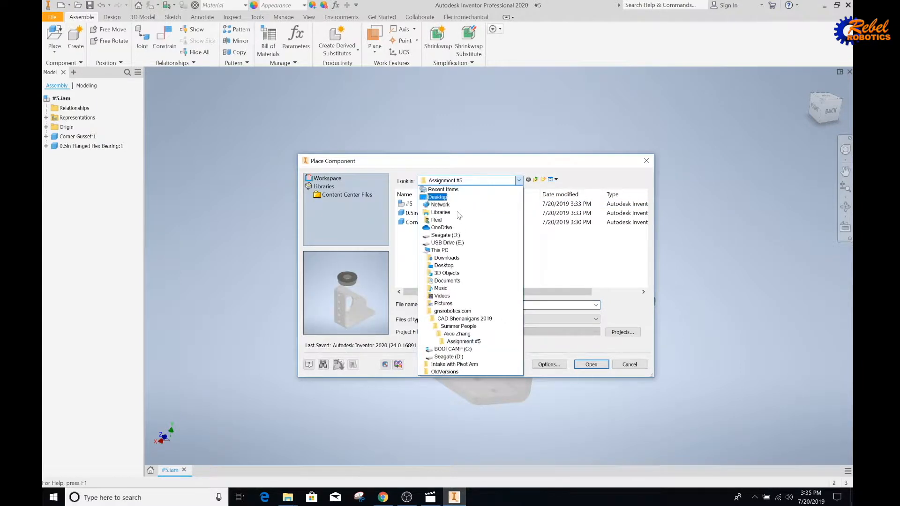
left_click(470, 312)
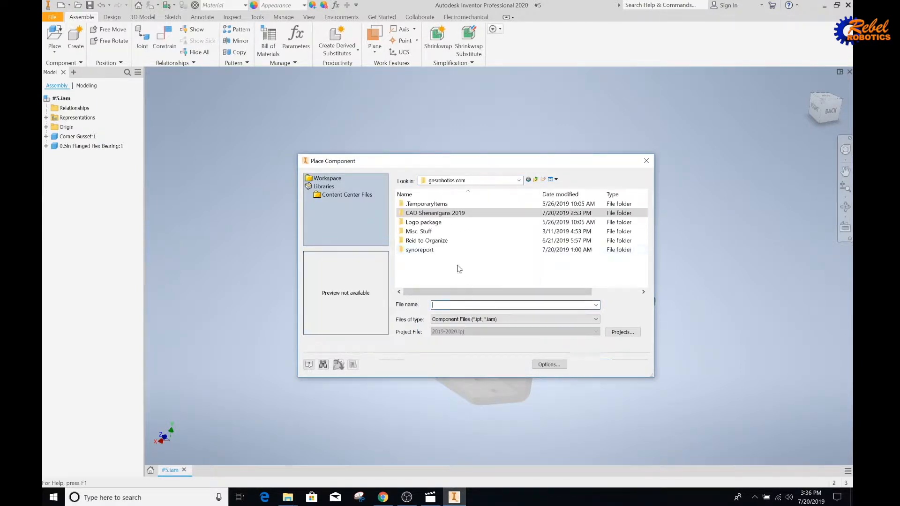
double_click(440, 232)
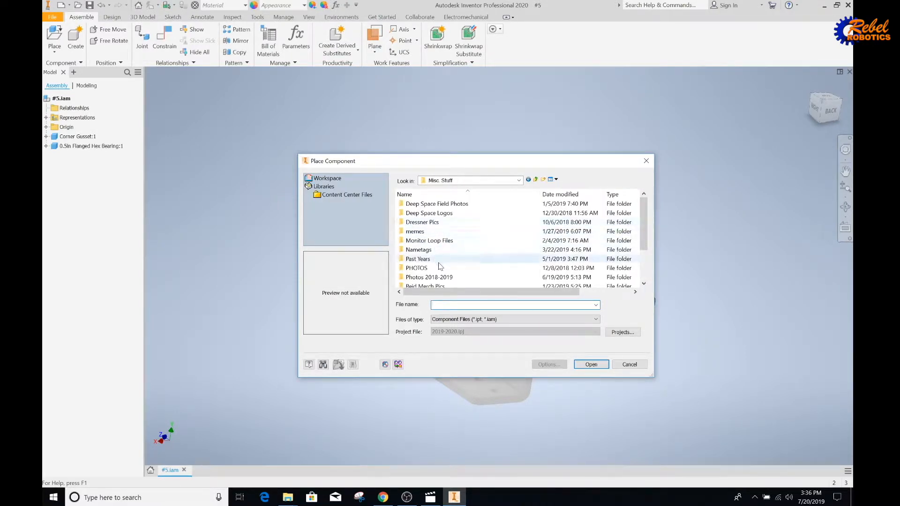
double_click(434, 259)
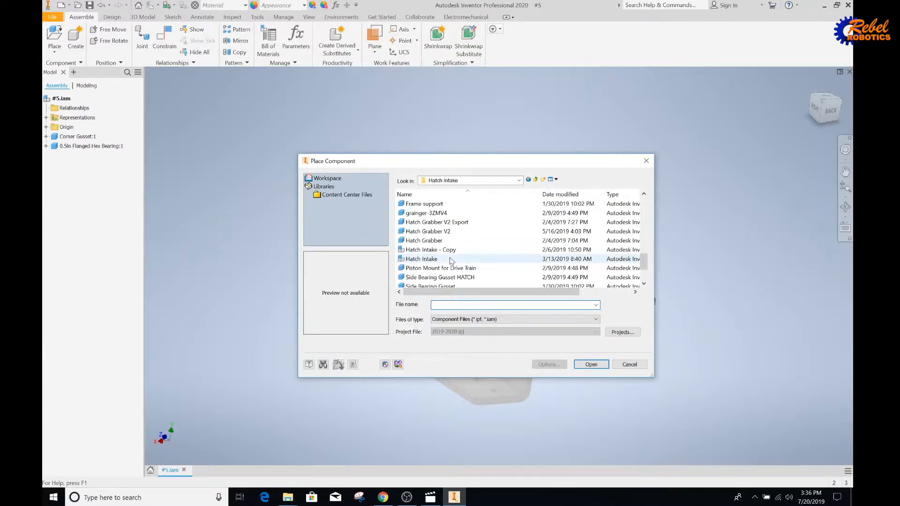
left_click(450, 260)
left_click(585, 364)
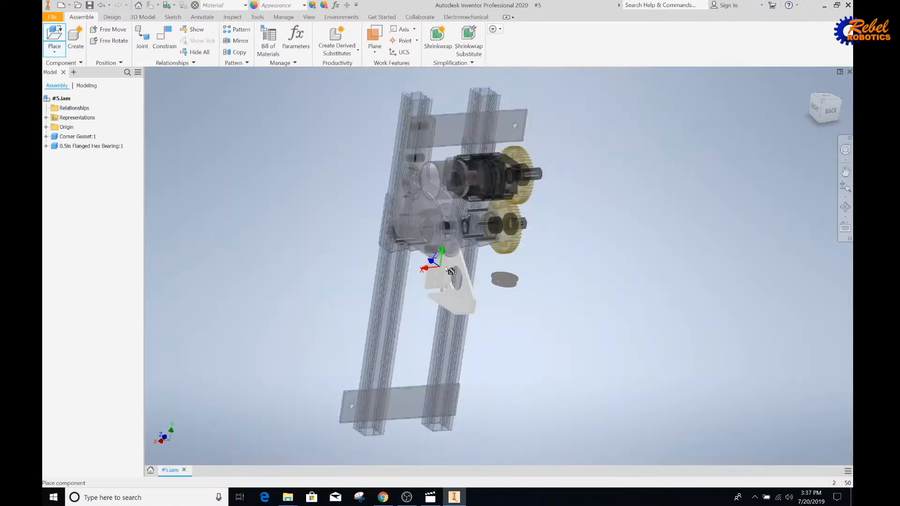
left_click(386, 247)
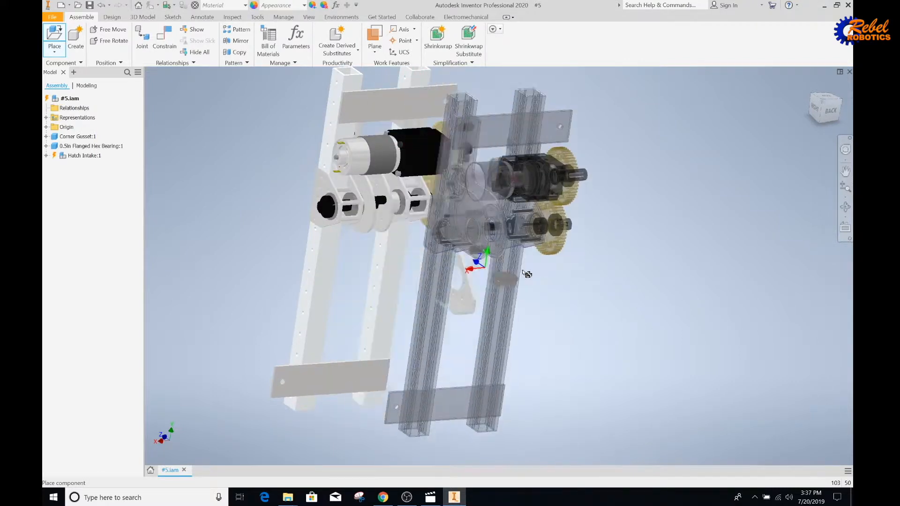
key("Escape")
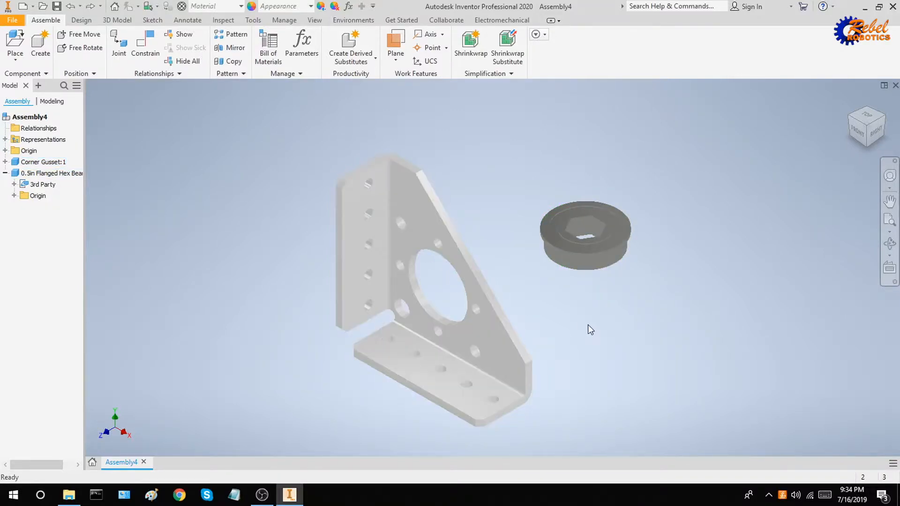
Start a Mate constraint with the bearing's cylindrical face as first selection, bringing the gusset's large hole into view.
left_click(147, 64)
middle_click_drag(608, 321, 594, 313, "shift")
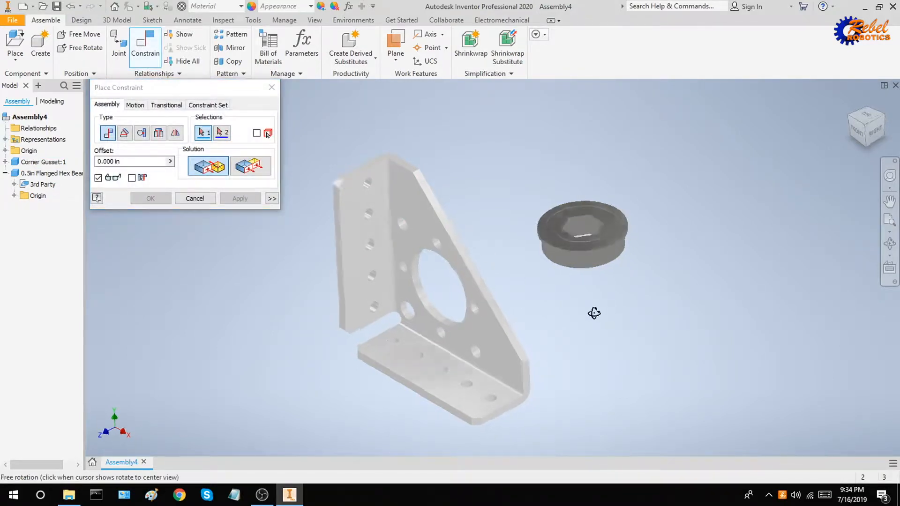
scroll(600, 258, "up", 5)
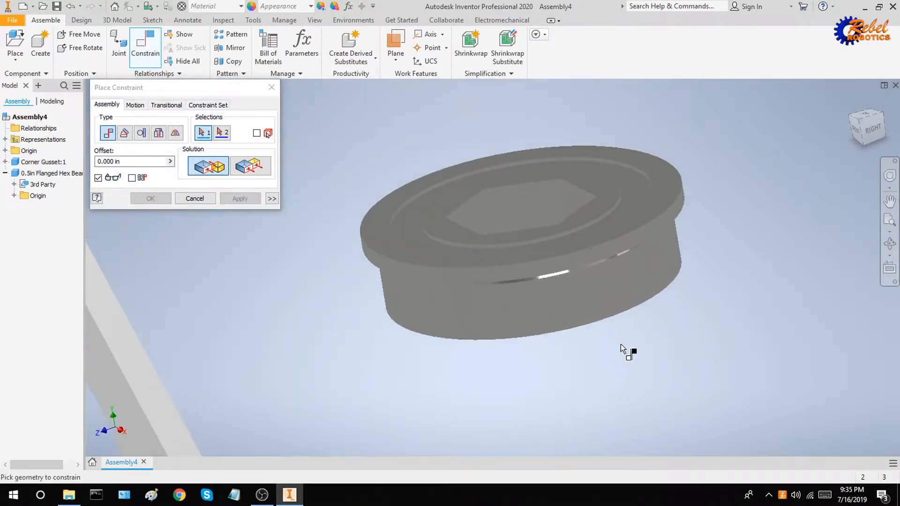
middle_click_drag(575, 305, 558, 276, "shift")
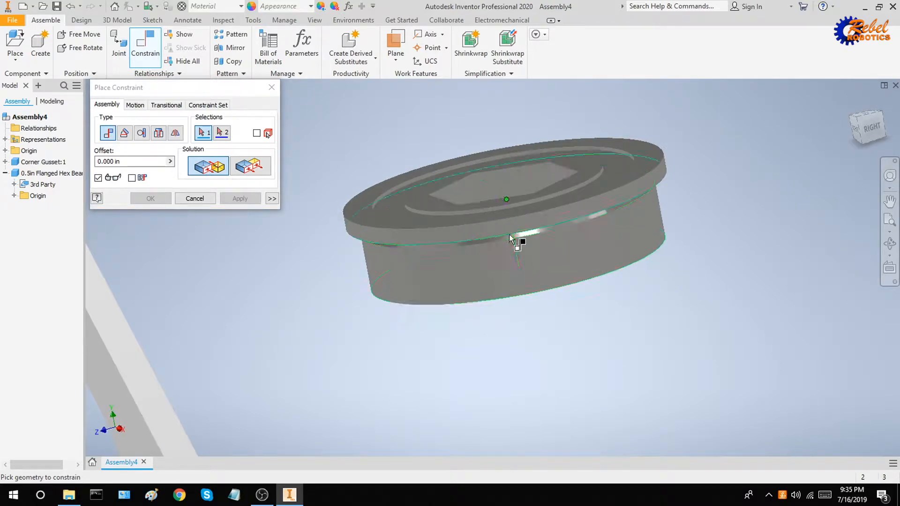
middle_click_drag(522, 274, 538, 269, "shift")
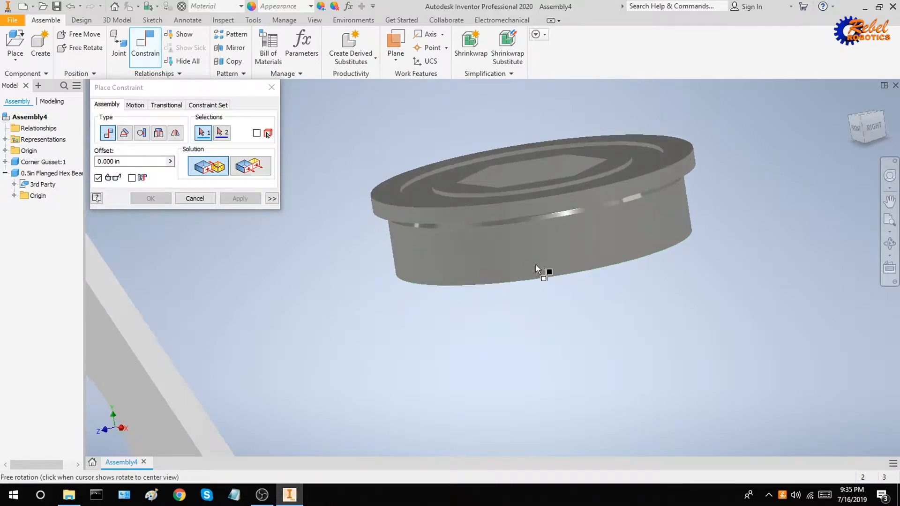
middle_click_drag(592, 239, 511, 304, "shift")
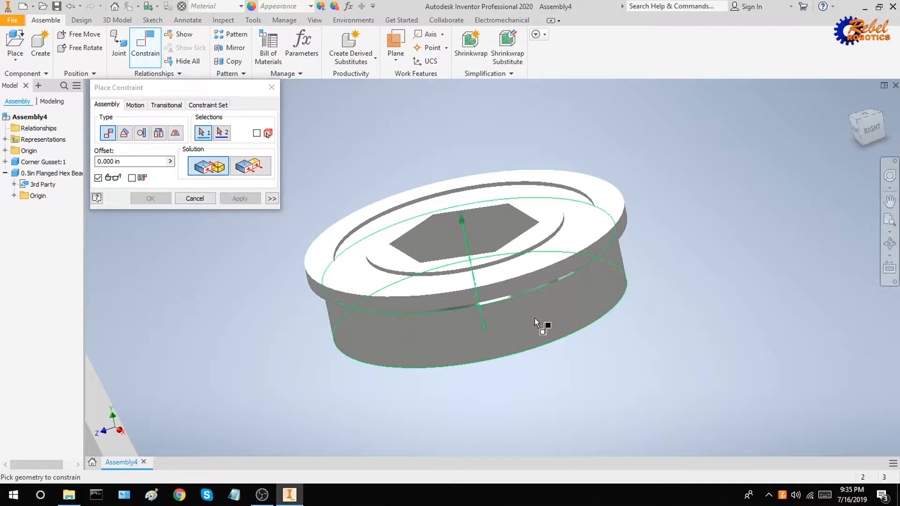
left_click(505, 327)
scroll(505, 327, "up", 3)
middle_click_drag(504, 327, 604, 256)
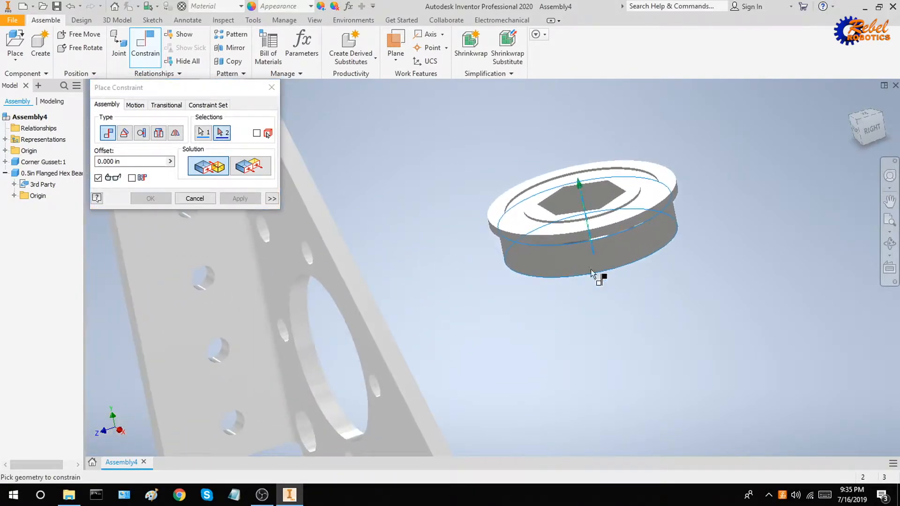
middle_click_drag(410, 249, 451, 196)
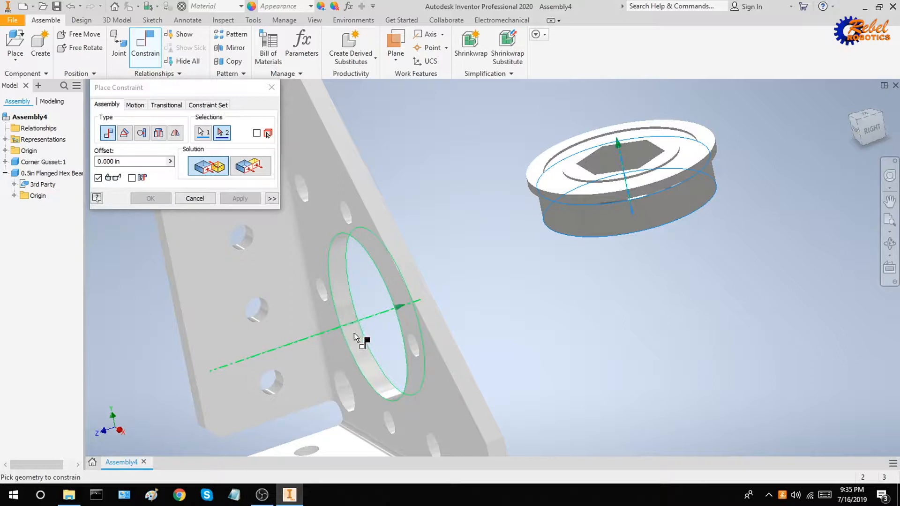
Pick the gusset hole as the bearing's mating axis and inspect the preview.
left_click(346, 317)
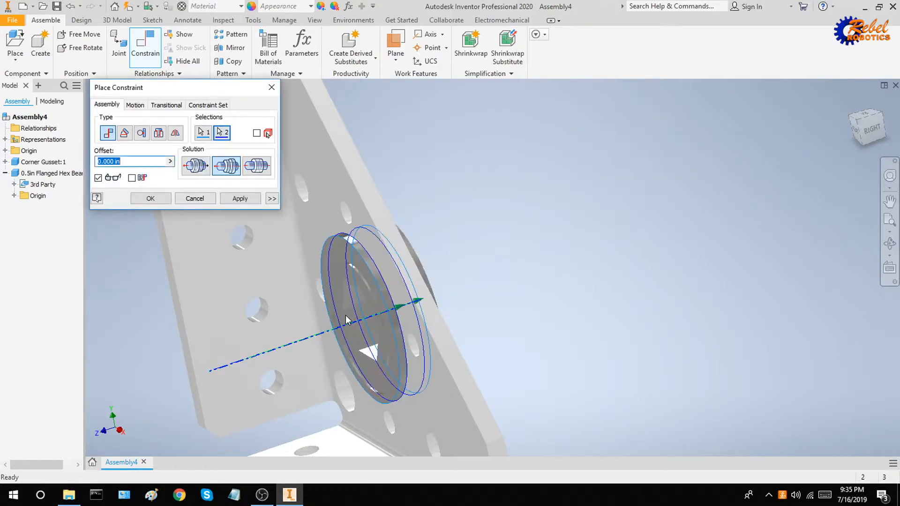
middle_click_drag(482, 276, 368, 202, "shift")
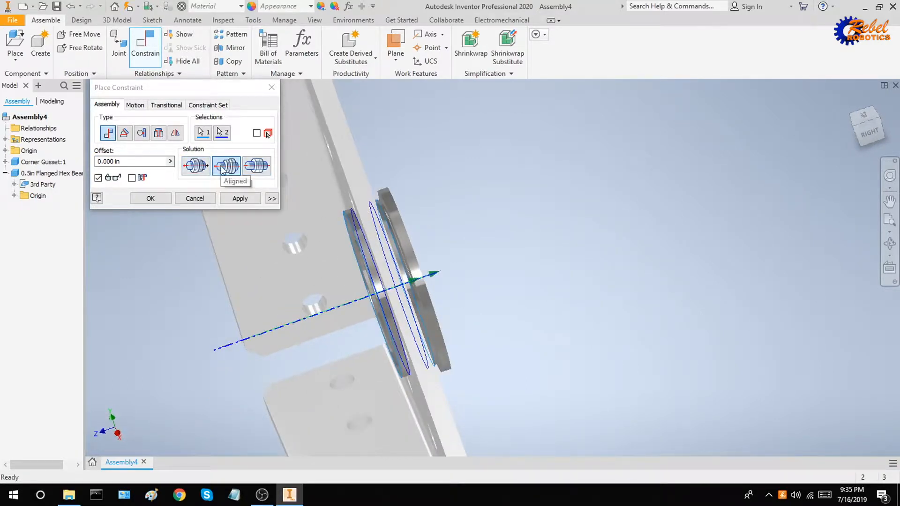
middle_click_drag(448, 230, 461, 234, "shift")
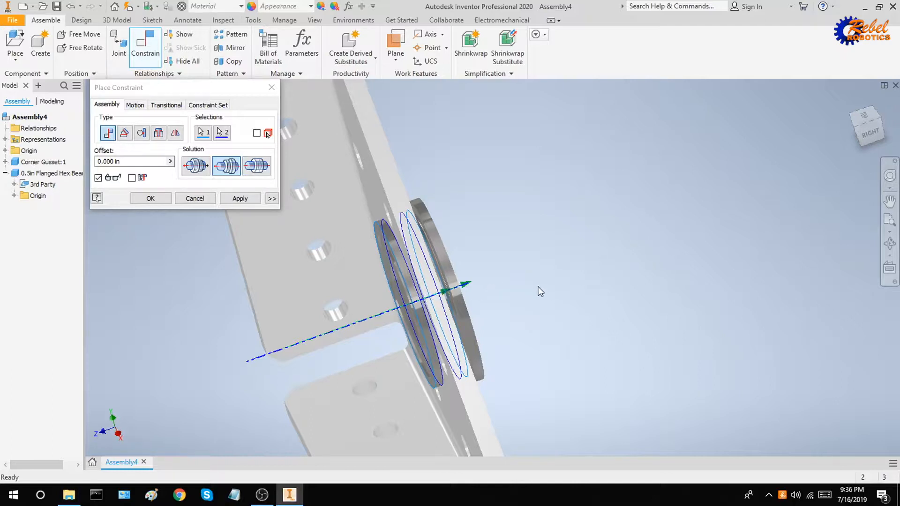
middle_click_drag(526, 288, 497, 274, "shift")
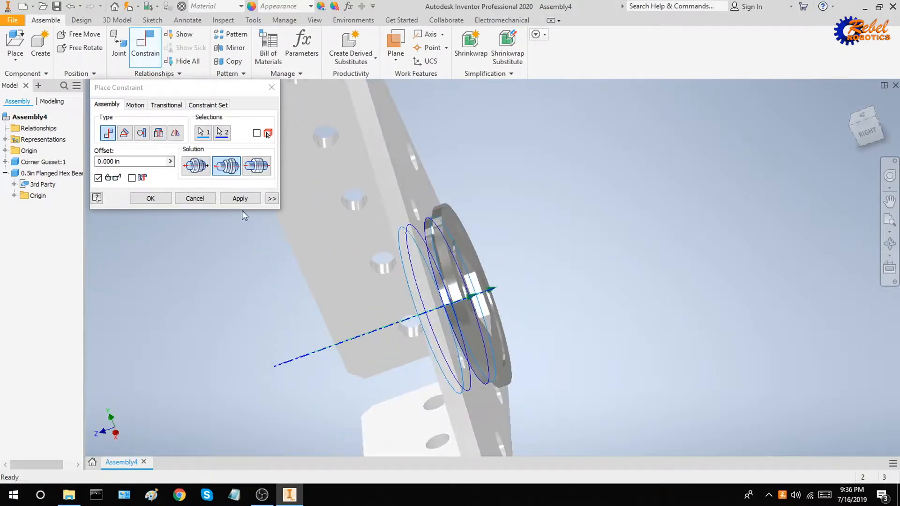
Compare the opposed and aligned solutions, then apply the undirected solution to create Mate:1.
left_click(195, 167)
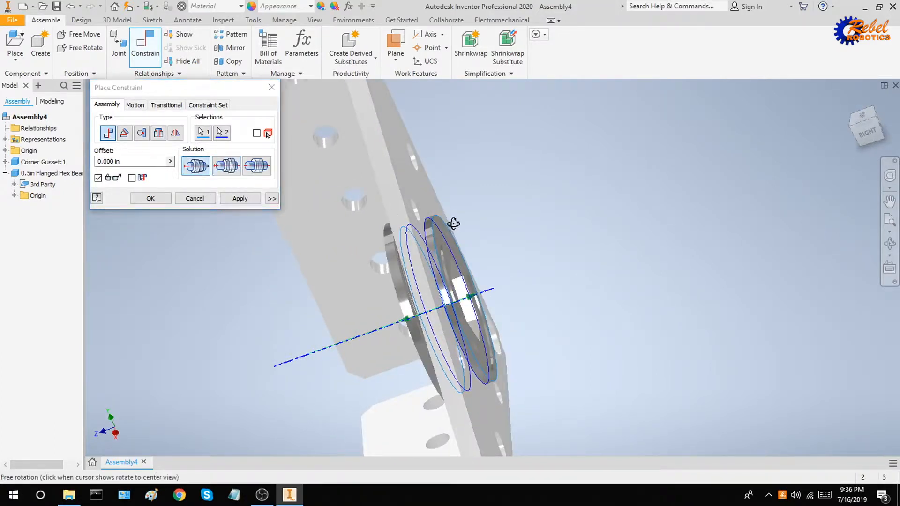
middle_click_drag(487, 243, 457, 232, "shift")
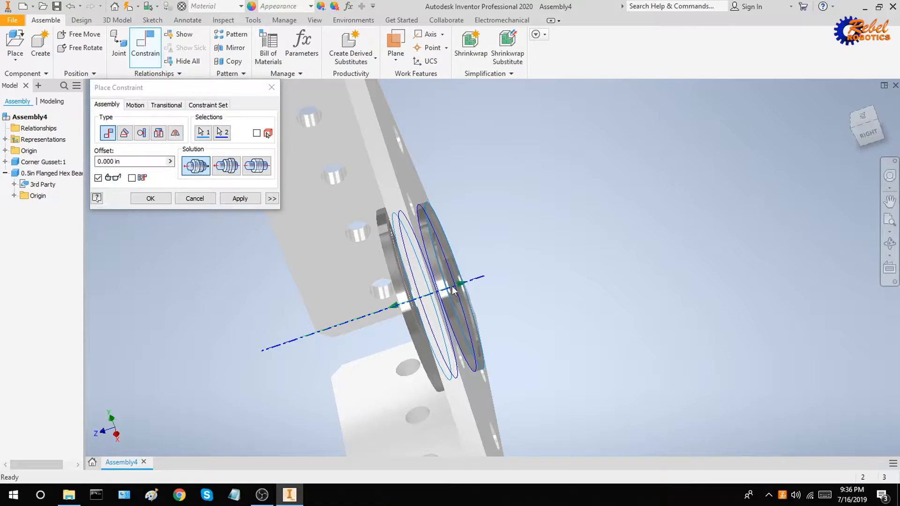
left_click(228, 168)
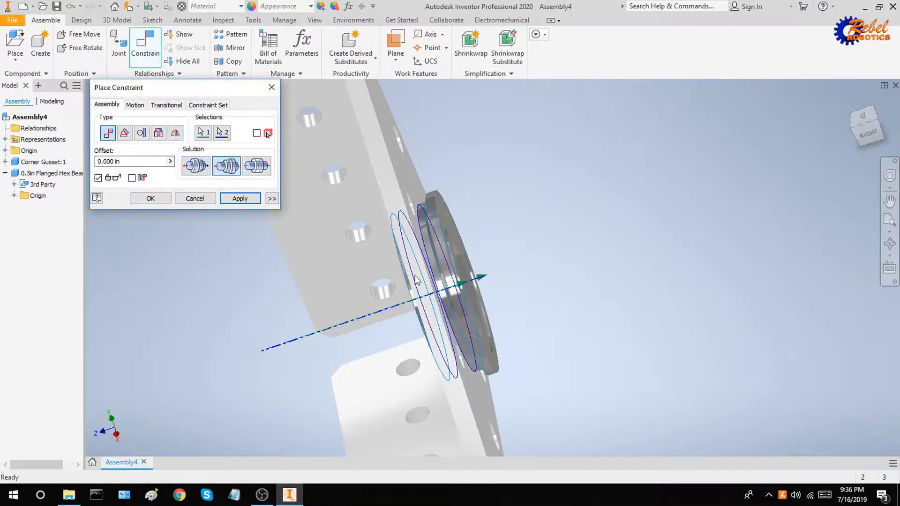
left_click_drag(477, 291, 490, 290, "shift")
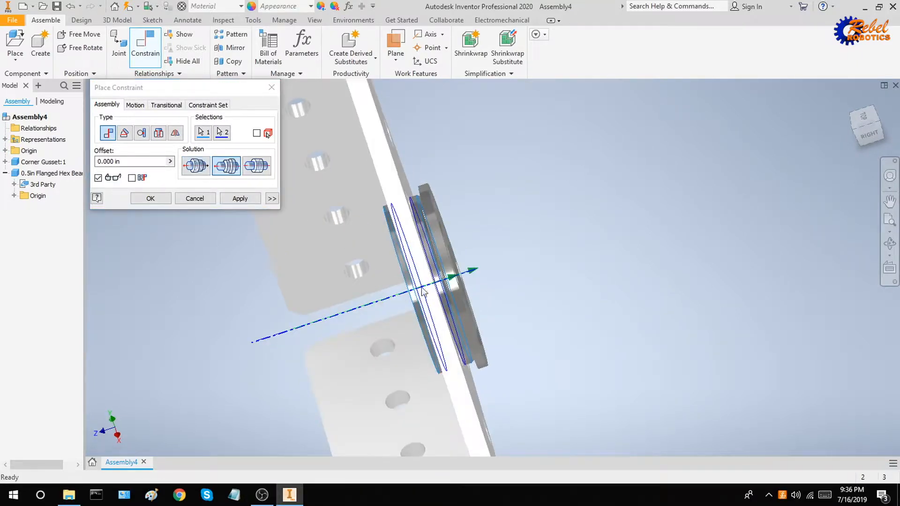
left_click(258, 166)
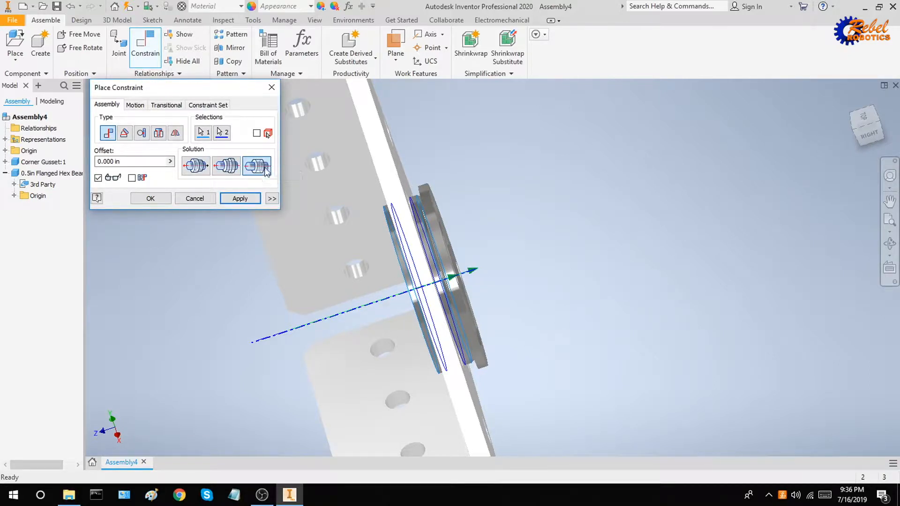
middle_click_drag(496, 281, 478, 279, "shift")
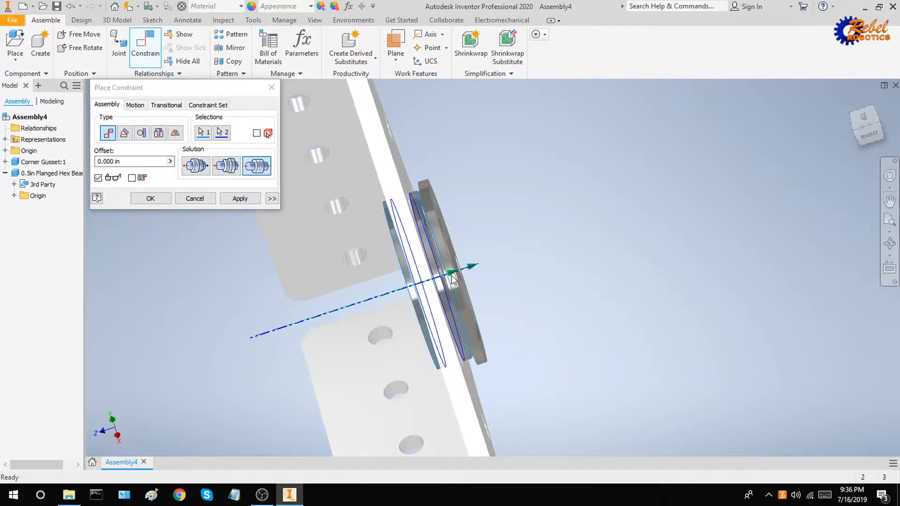
left_click(239, 199)
key("Escape")
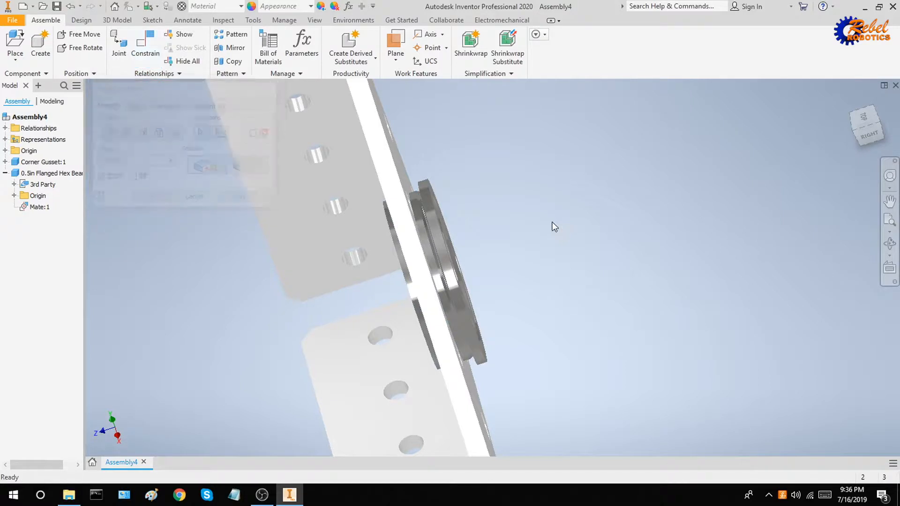
Drag the bearing off the gusset plate and deselect it.
scroll(550, 244, "up", 5)
middle_click_drag(550, 244, 527, 243, "shift")
left_click_drag(526, 245, 555, 236)
left_click(595, 210)
middle_click_drag(595, 209, 630, 212, "shift")
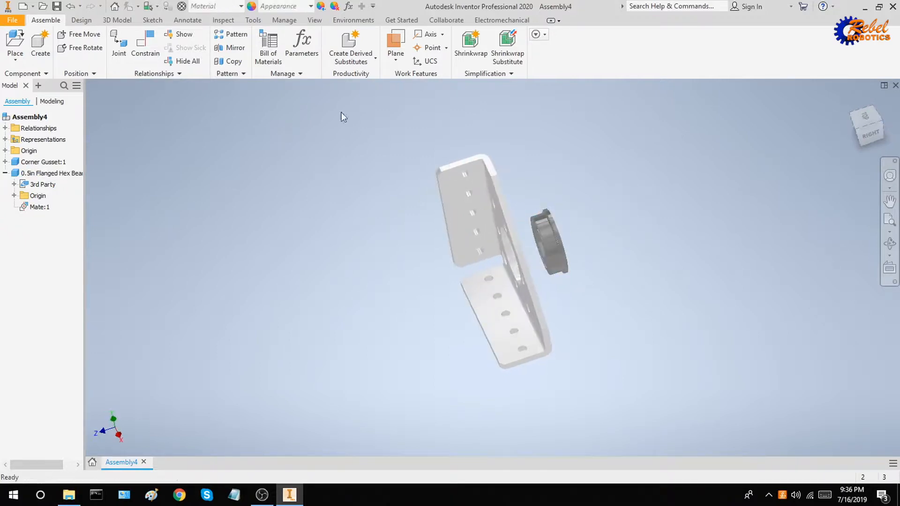
Mate the bearing's flange face flat against the gusset plate (Mate:2), then drag the bearing to test it.
left_click(151, 50)
scroll(532, 194, "up", 5)
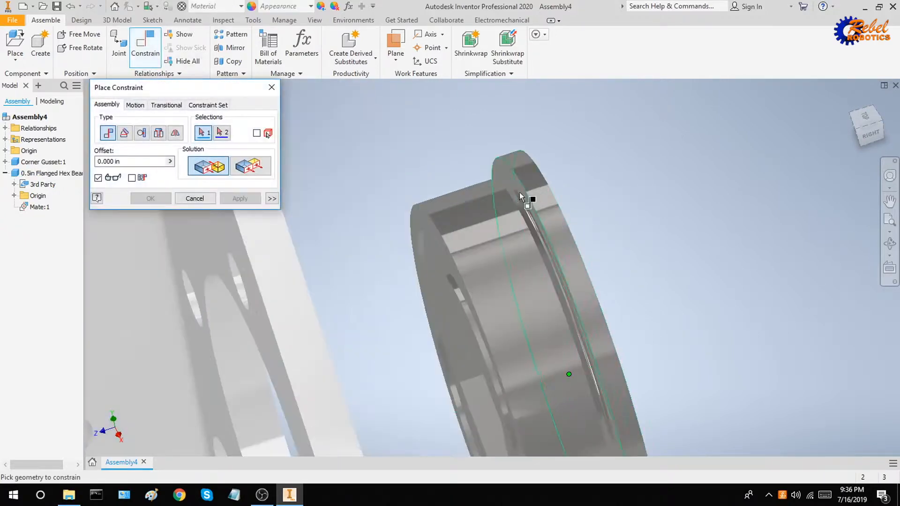
left_click(501, 171)
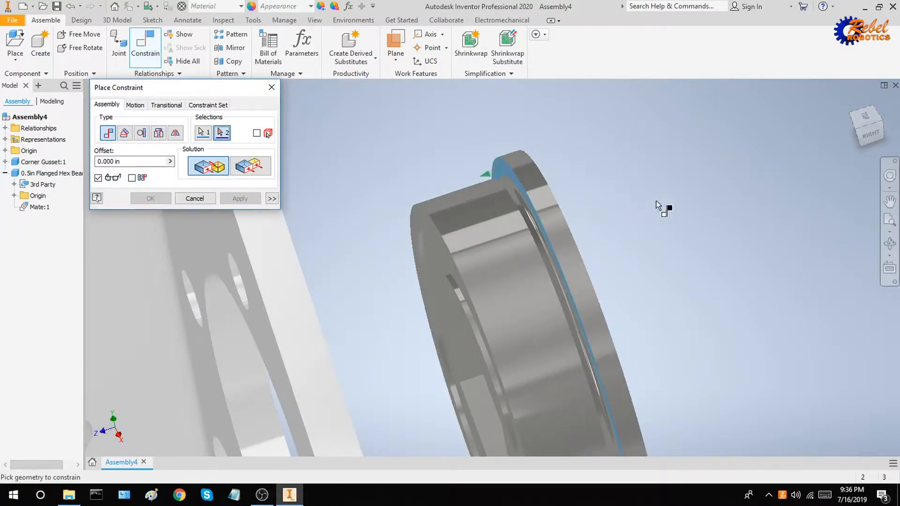
middle_click_drag(661, 203, 334, 225, "shift")
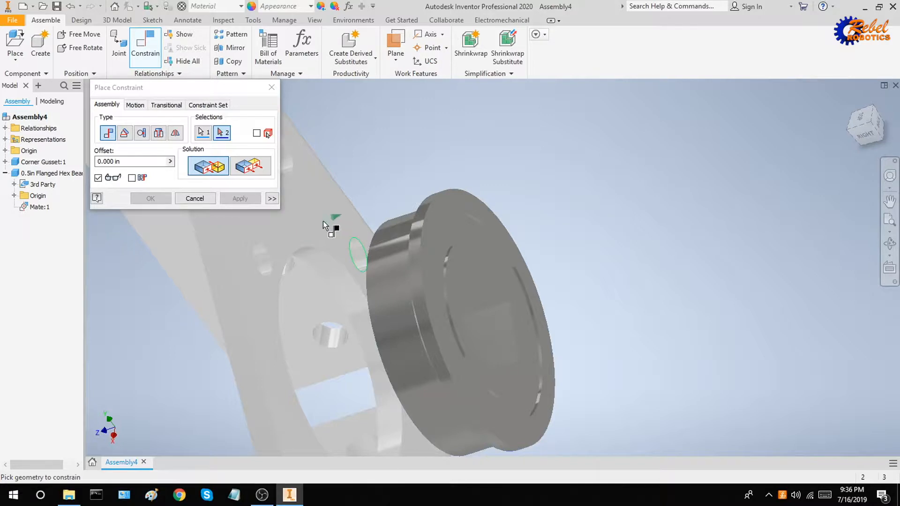
scroll(315, 223, "up", 4)
scroll(307, 224, "down", 2)
left_click(304, 224)
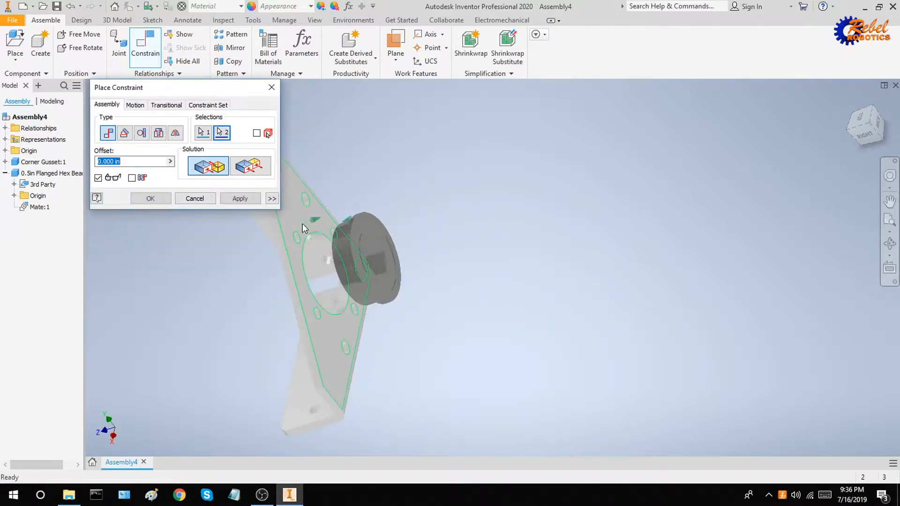
middle_click_drag(365, 222, 424, 222, "shift")
left_click(242, 200)
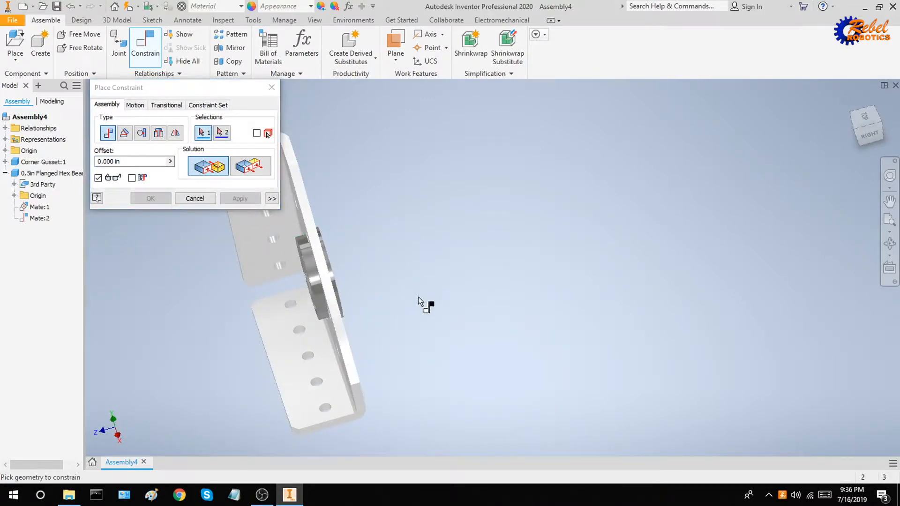
key("Escape")
middle_click_drag(409, 309, 382, 300, "shift")
left_click_drag(327, 263, 354, 269)
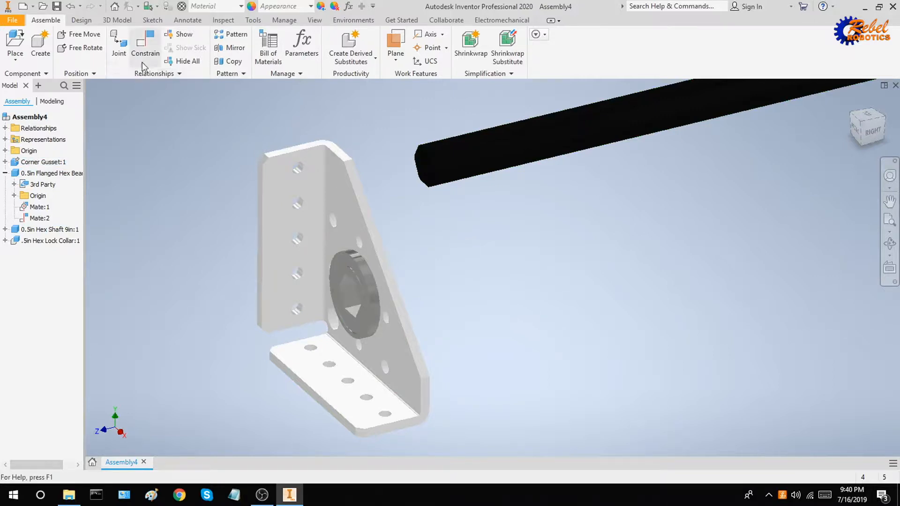
Mate a flat face of the hex shaft to the bearing's hex bore face, creating Mate:3.
left_click(146, 47)
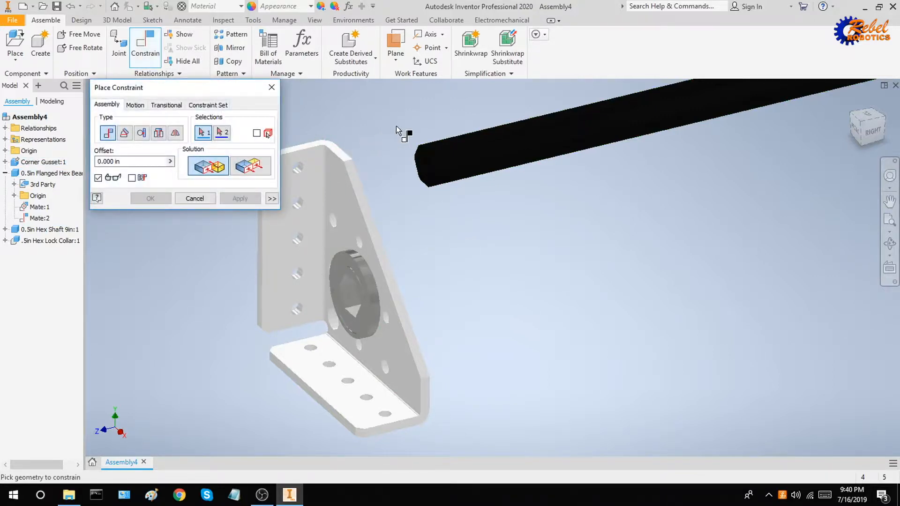
scroll(457, 155, "down", 5)
left_click(412, 189)
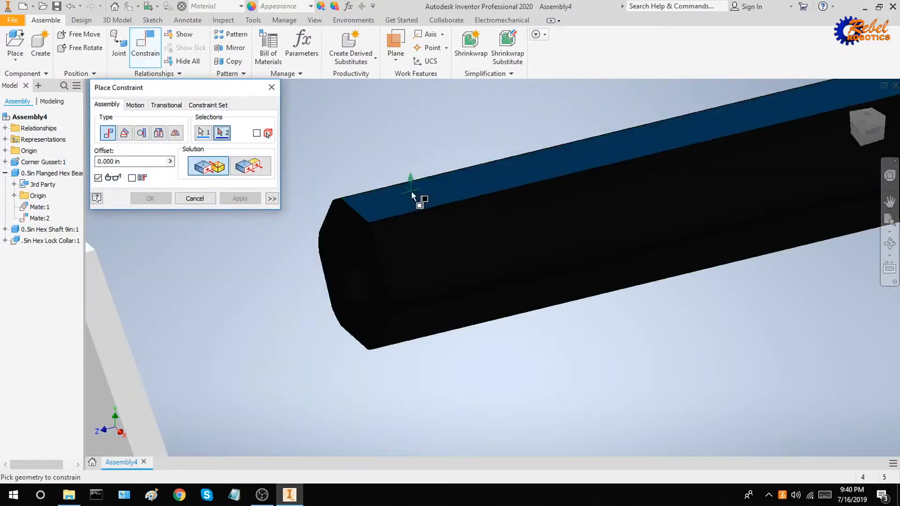
scroll(411, 191, "up", 2)
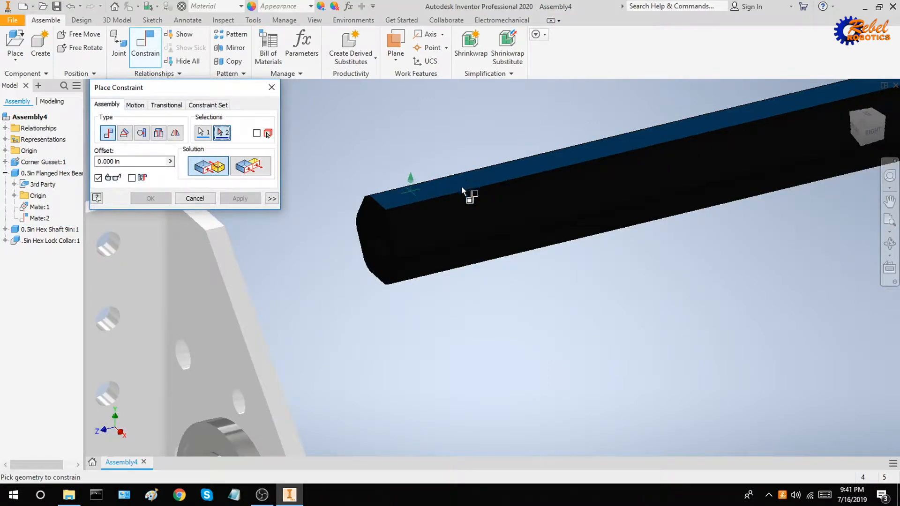
scroll(427, 195, "up", 3)
scroll(341, 301, "up", 2)
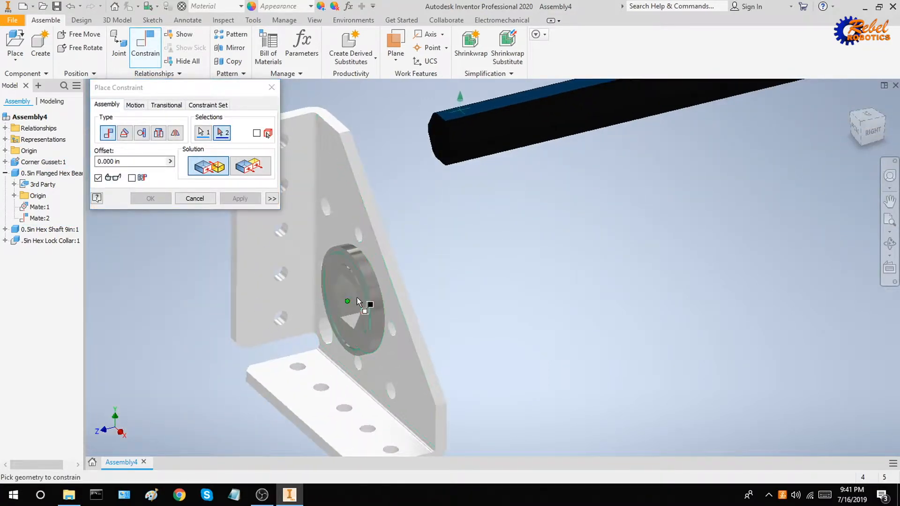
scroll(356, 301, "down", 2)
scroll(359, 277, "down", 2)
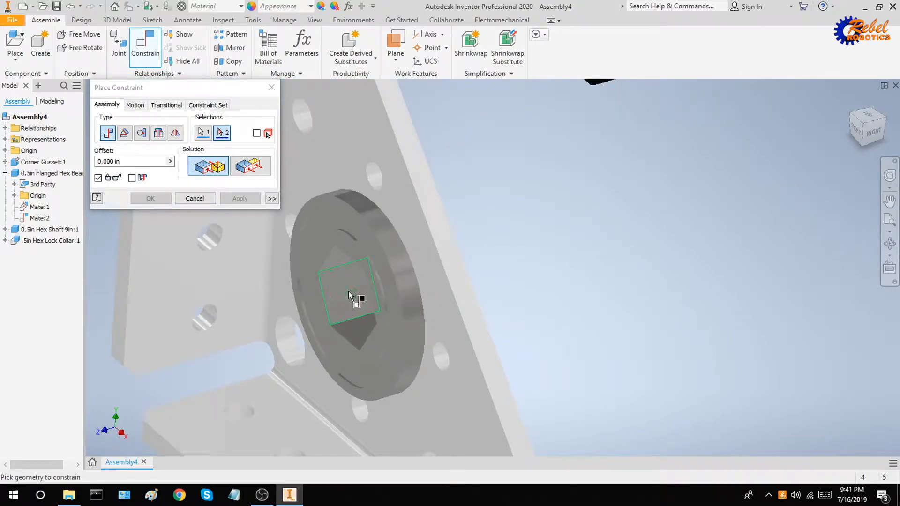
left_click(347, 297)
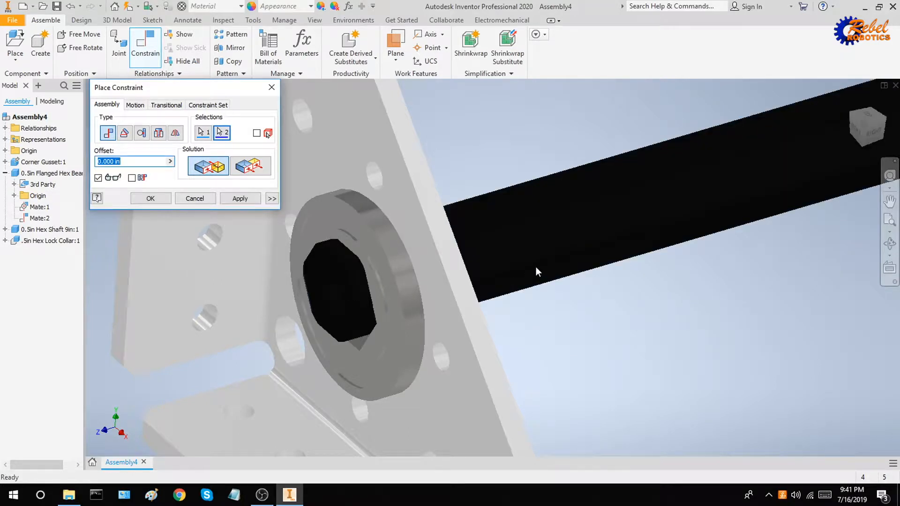
left_click(248, 199)
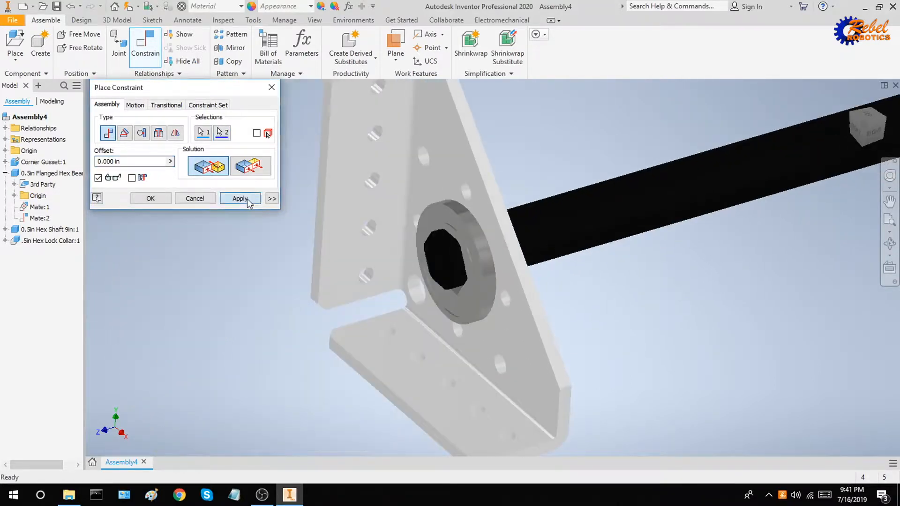
key("Escape")
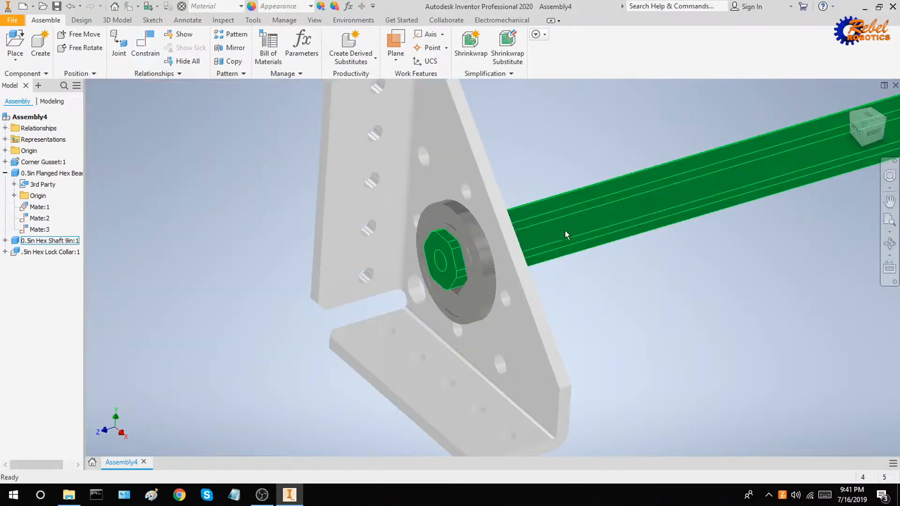
scroll(451, 246, "up", 5)
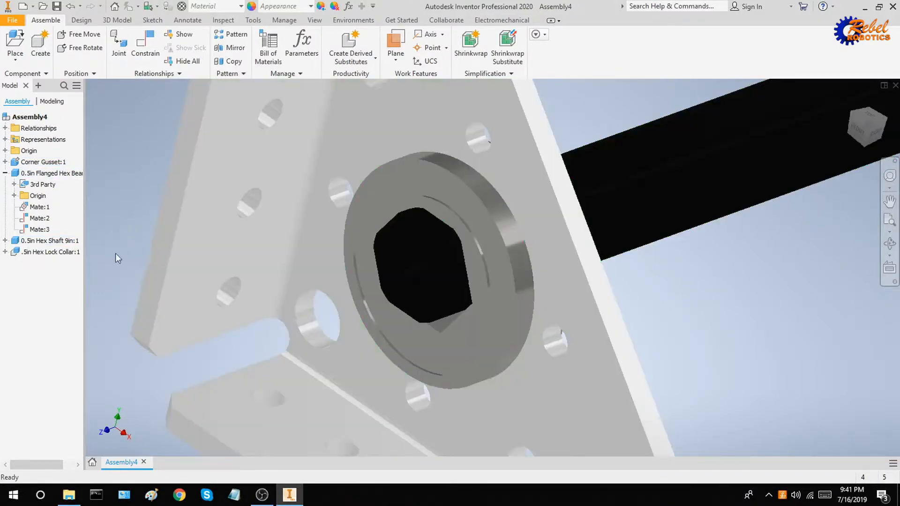
Select the hex shaft's Mate:3 in the browser and drag the shaft lower through the bearing hole.
left_click(64, 240)
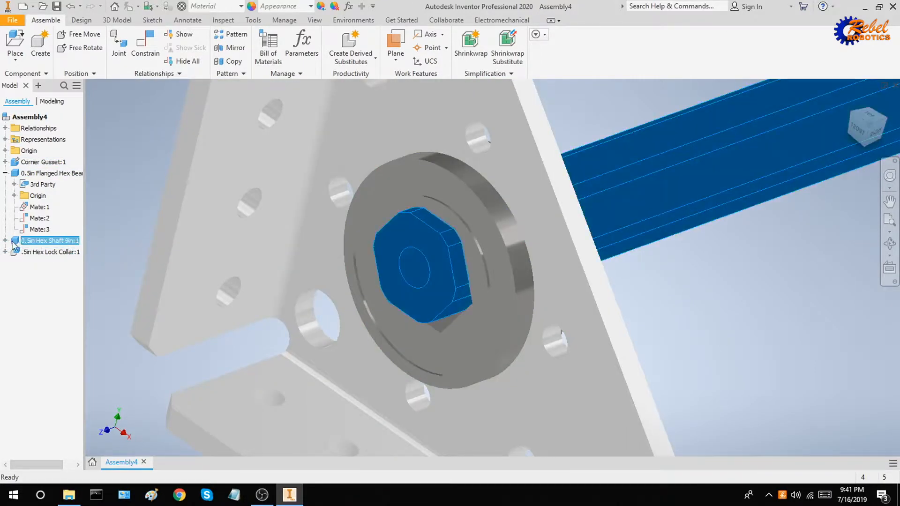
left_click(6, 240)
left_click(40, 285)
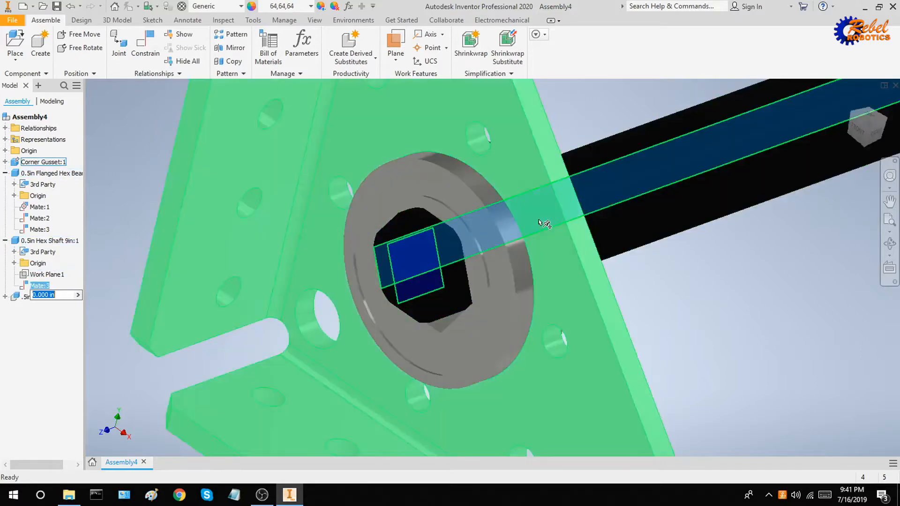
middle_click_drag(546, 222, 603, 192, "shift")
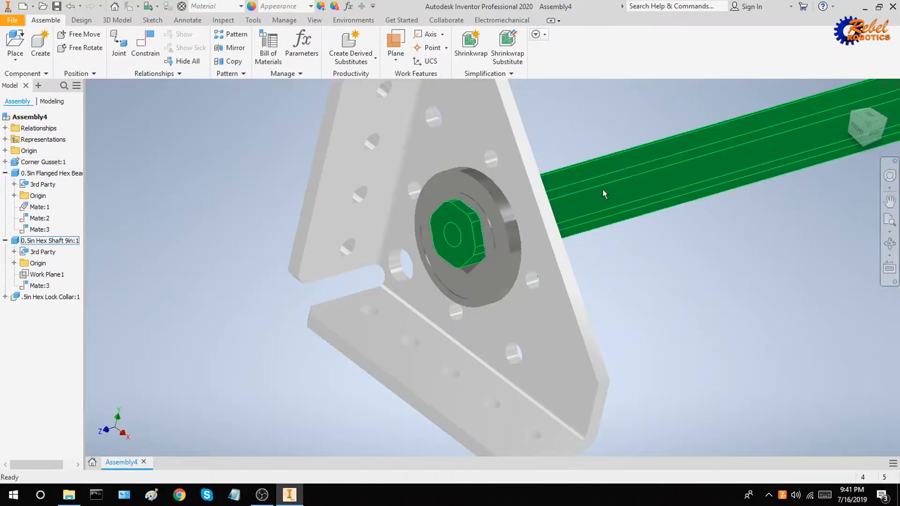
left_click_drag(603, 192, 611, 233)
middle_click_drag(611, 233, 684, 239, "shift")
mouse_move(581, 240)
left_mouse_down()
mouse_move(569, 232)
mouse_move(565, 197)
mouse_move(595, 255)
mouse_move(585, 273)
mouse_move(567, 198)
mouse_move(581, 197)
mouse_move(574, 233)
left_mouse_up()
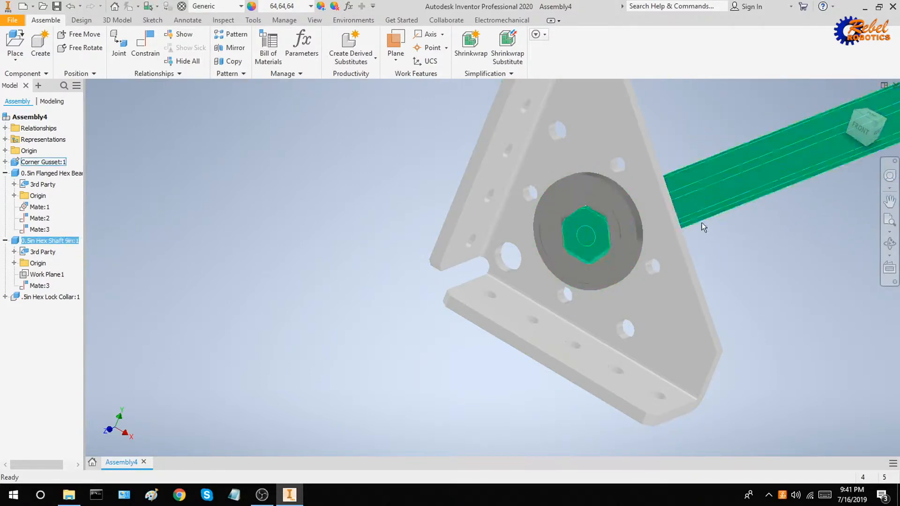
Slide the hex shaft further out of the bearing, reselect Mate:3, and pull the shaft toward the viewer.
middle_click_drag(745, 236, 713, 233, "shift")
left_click_drag(593, 207, 576, 198)
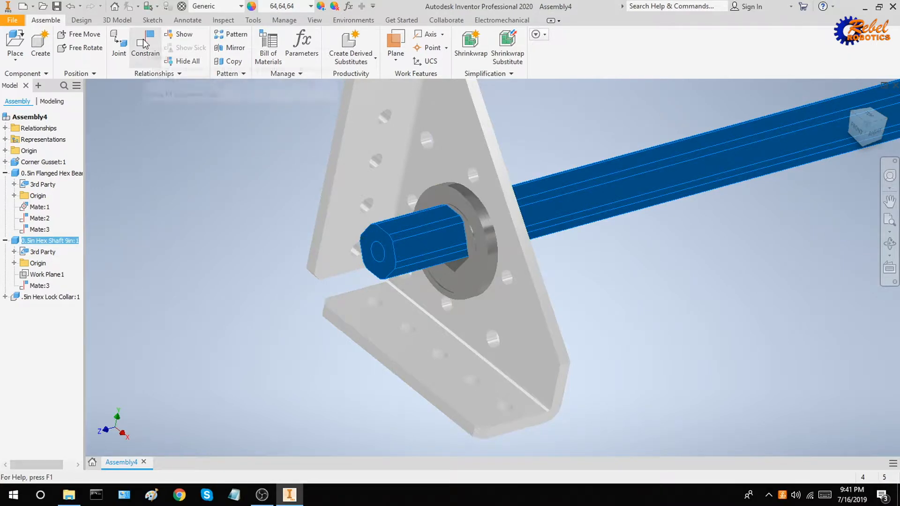
left_click_drag(540, 204, 571, 223)
middle_click_drag(571, 222, 567, 316, "shift")
left_click_drag(459, 283, 471, 265)
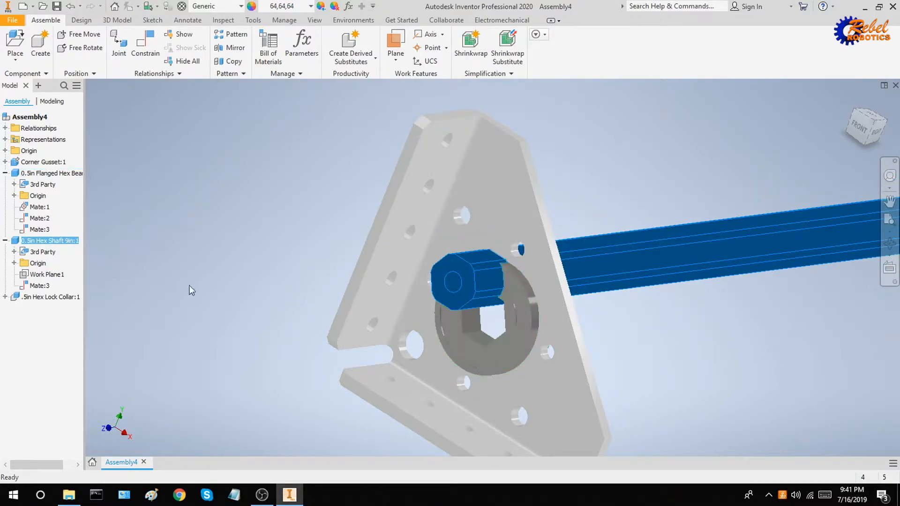
left_click(39, 286)
mouse_move(281, 285)
middle_mouse_down("shift")
mouse_move(332, 287)
mouse_move(288, 278)
middle_mouse_up("shift")
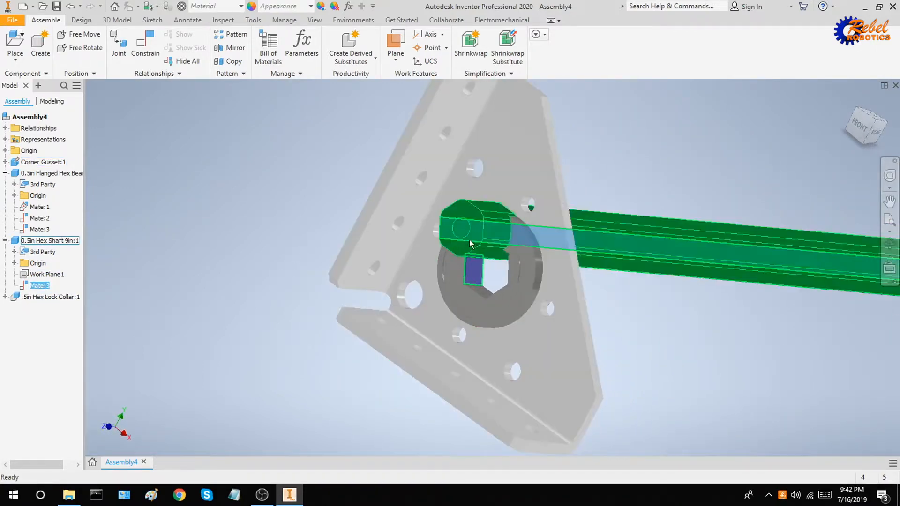
left_click_drag(678, 288, 591, 245)
Mate a flat face of the bearing's hex bore to the matching hex shaft face, adding Mate:4.
left_click(137, 46)
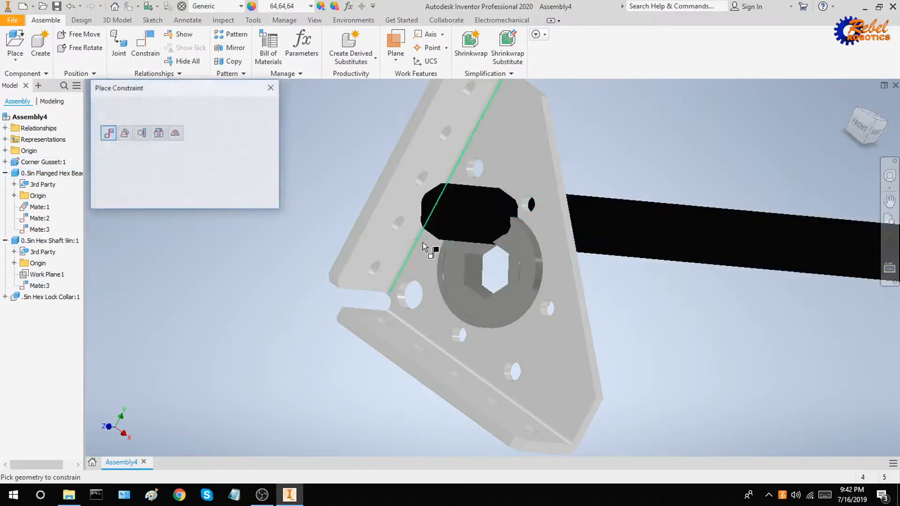
scroll(482, 286, "down", 5)
left_click(483, 286)
scroll(485, 296, "up", 4)
middle_click_drag(487, 302, 465, 159, "shift")
scroll(474, 119, "up", 5)
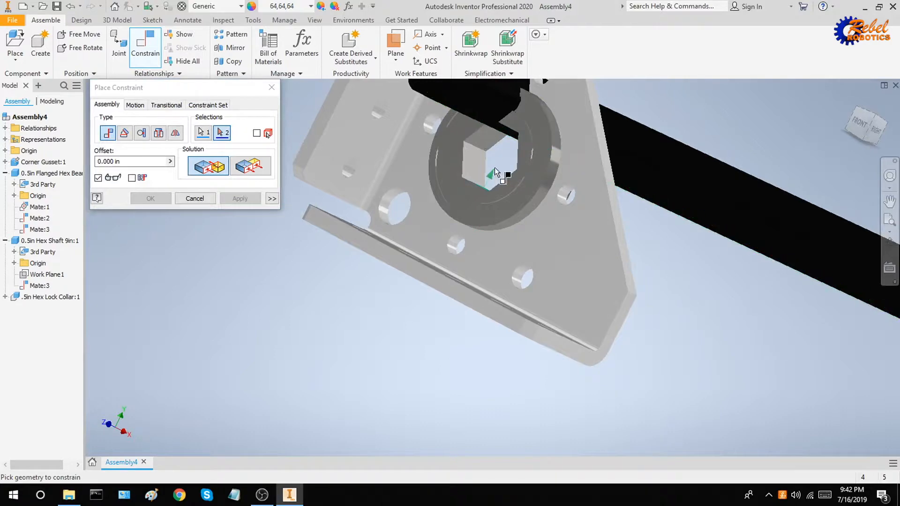
scroll(482, 114, "down", 5)
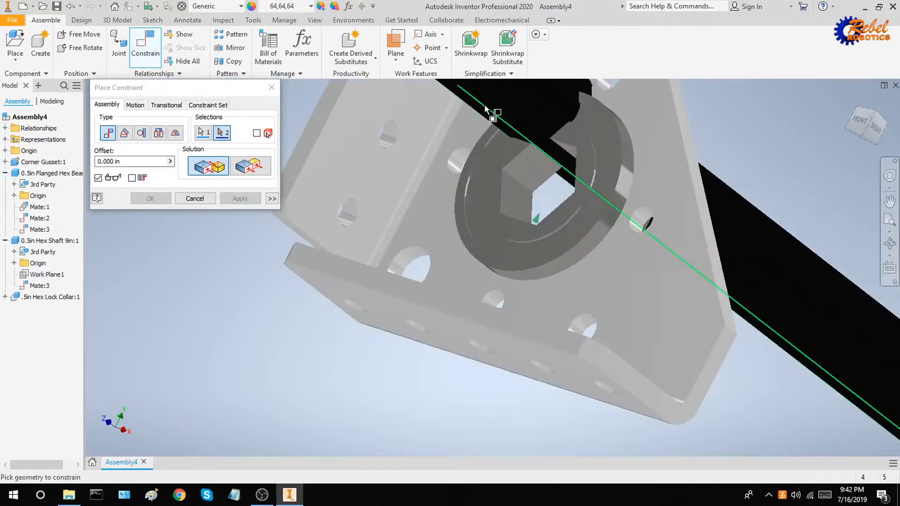
left_click(484, 116)
scroll(536, 148, "up", 4)
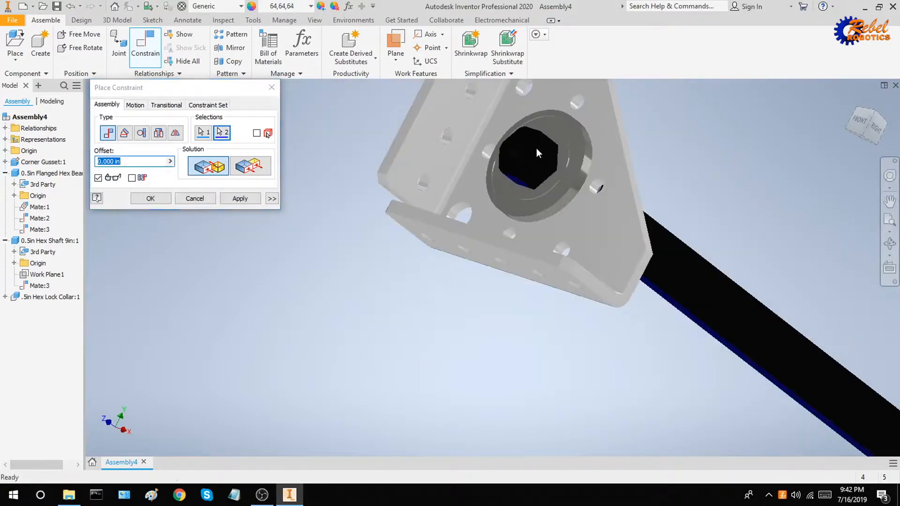
middle_click_drag(536, 148, 502, 85, "shift")
left_click(256, 201)
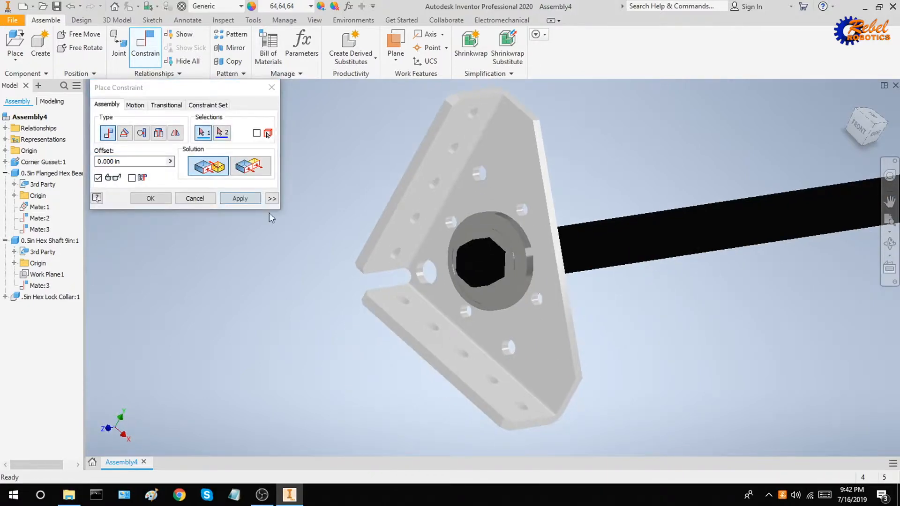
key("Escape")
Slide the hex shaft leftward through the bearing, check Mate:3's offset, and reorient toward the gusset hole.
mouse_move(651, 239)
left_mouse_down()
mouse_move(557, 253)
mouse_move(591, 239)
mouse_move(633, 238)
left_mouse_up()
left_click(44, 298)
middle_click_drag(208, 306, 306, 298, "shift")
middle_click_drag(623, 242, 281, 215)
scroll(423, 240, "down", 5)
middle_click_drag(613, 230, 270, 314)
scroll(403, 211, "up", 3)
middle_click_drag(529, 206, 416, 210, "shift")
middle_click_drag(417, 210, 454, 138)
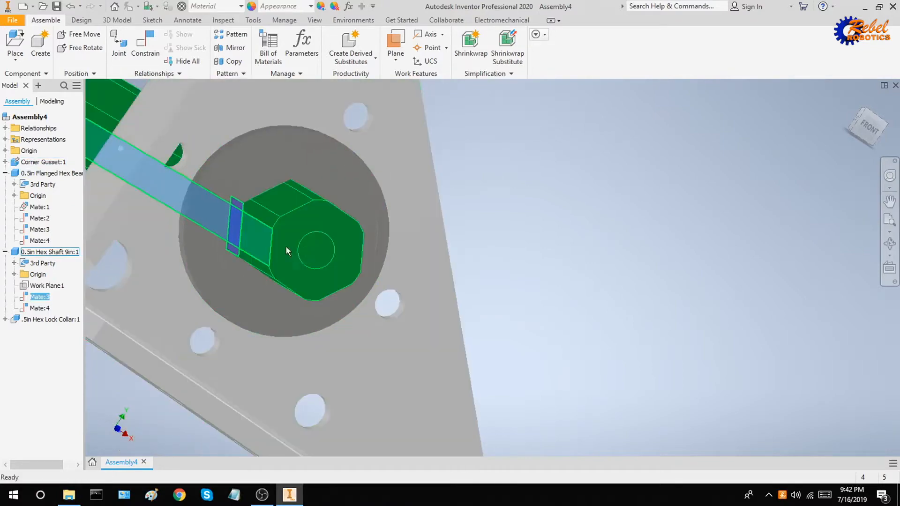
Select Mate:3 and Mate:4 together, zoom in to inspect them, then clear the selection.
left_click(40, 309, "ctrl")
middle_click_drag(362, 310, 361, 286, "shift")
scroll(361, 300, "up", 5)
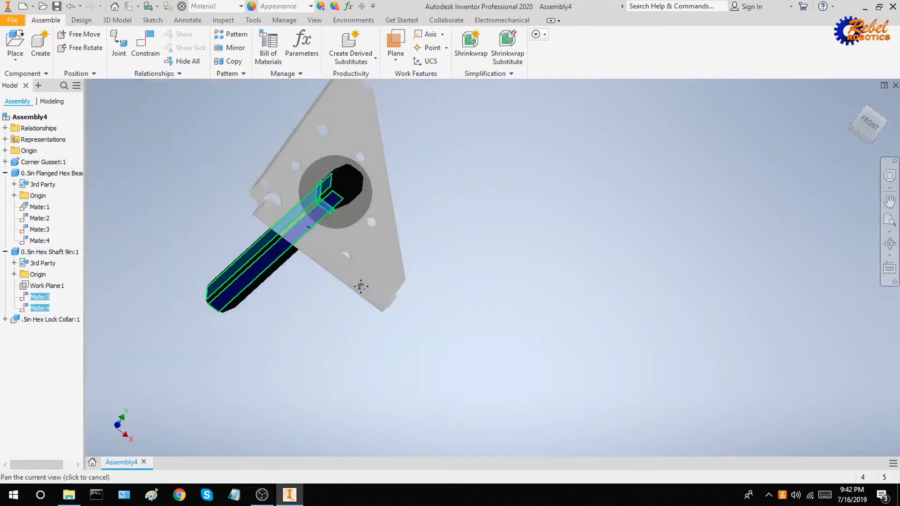
scroll(347, 235, "down", 6)
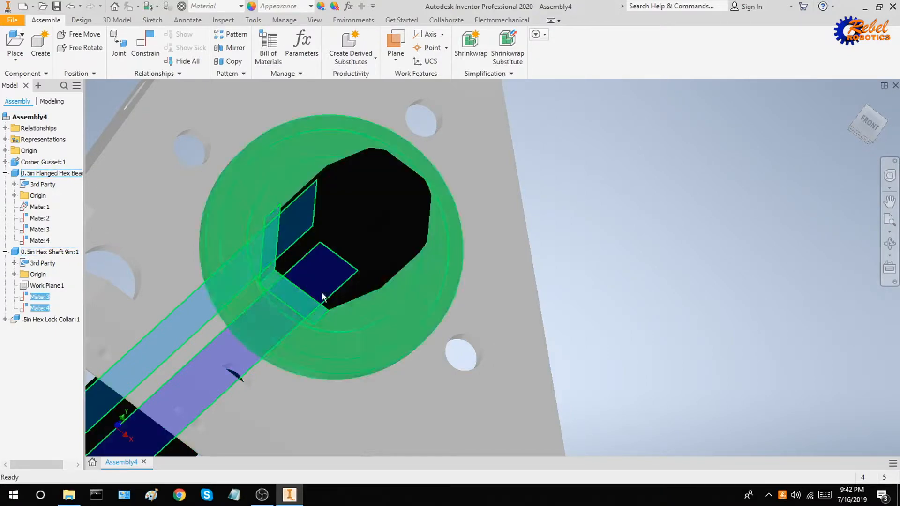
scroll(632, 263, "up", 2)
left_click(641, 259)
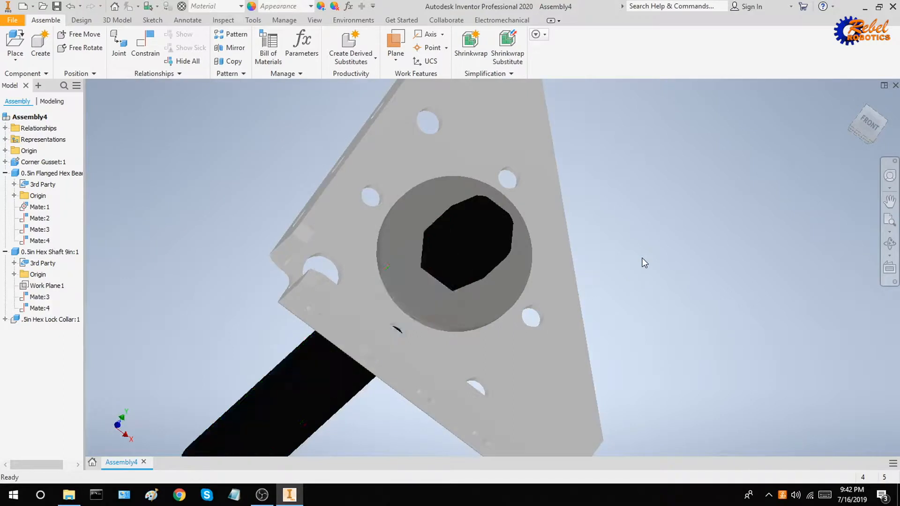
middle_click_drag(642, 259, 623, 263, "shift")
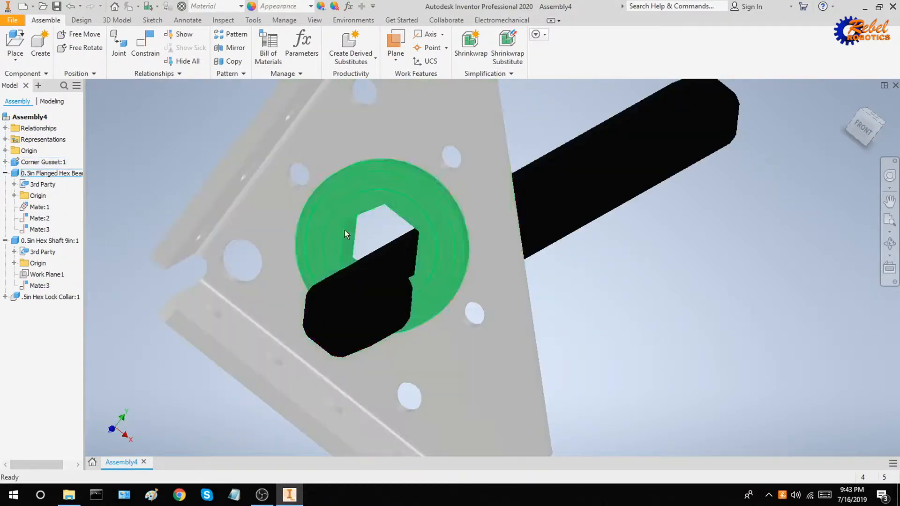
left_click(155, 51)
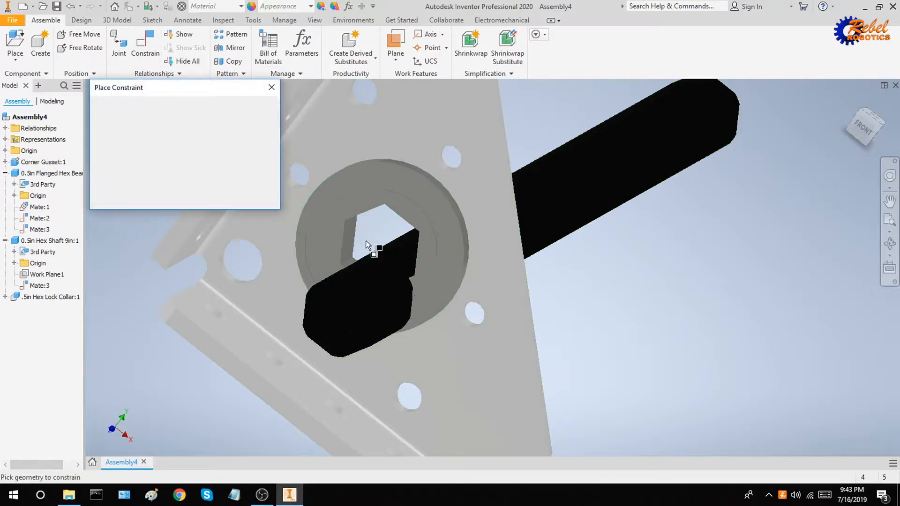
scroll(375, 253, "up", 6)
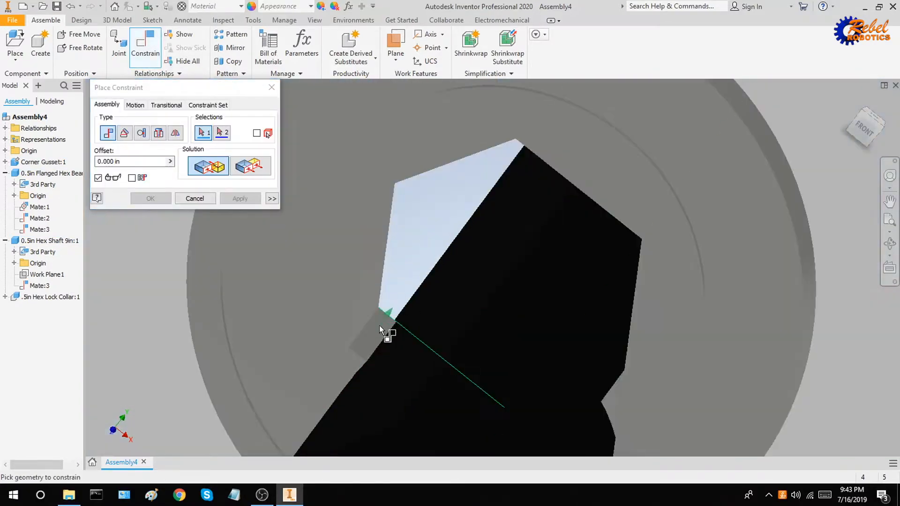
left_click(379, 325)
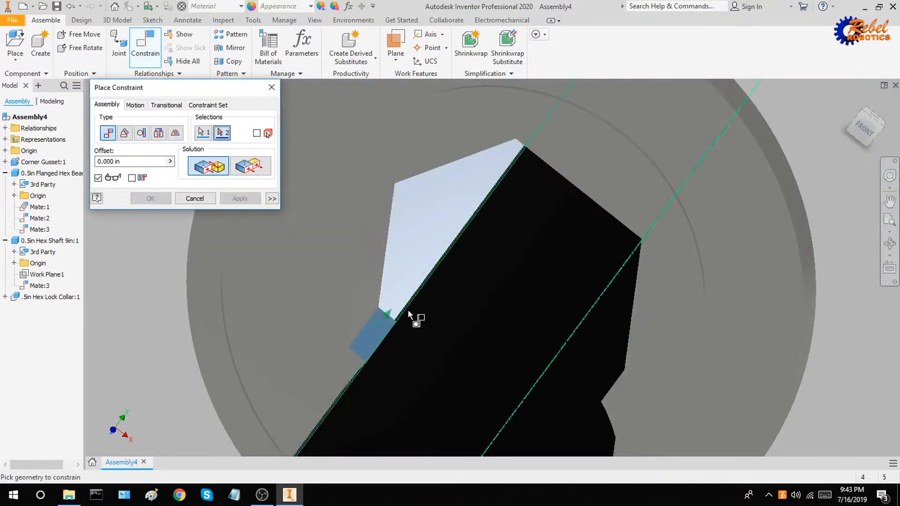
scroll(421, 313, "down", 5)
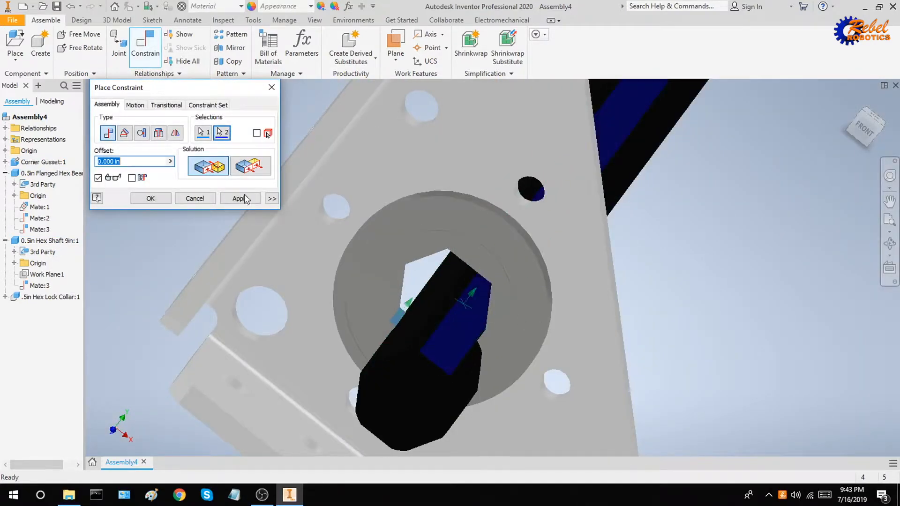
left_click(241, 199)
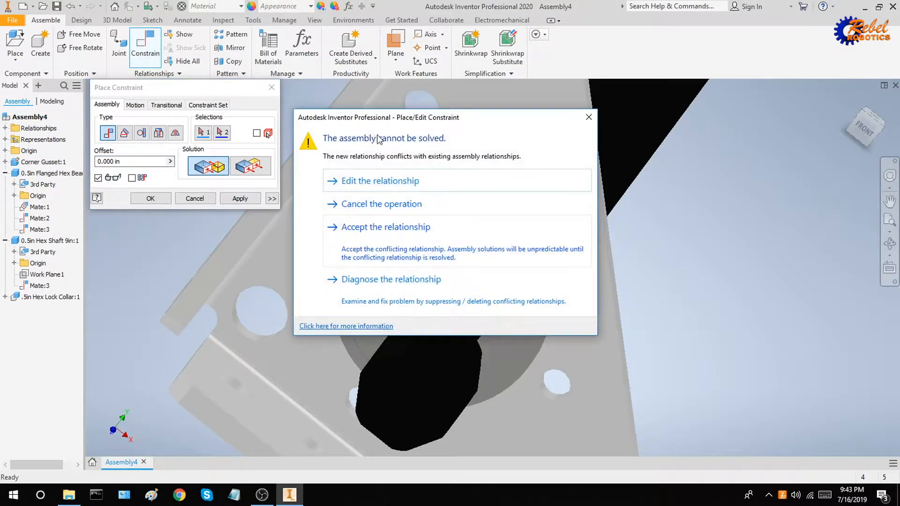
left_click(411, 206)
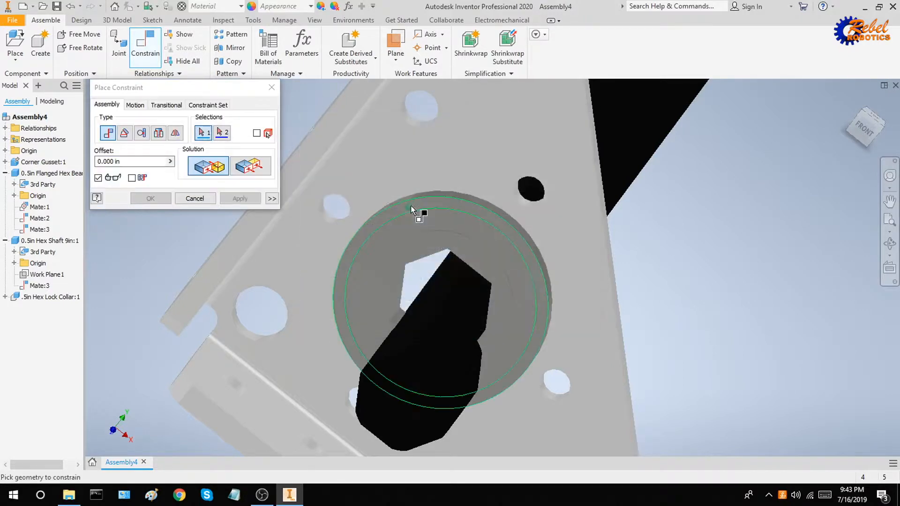
left_click(270, 89)
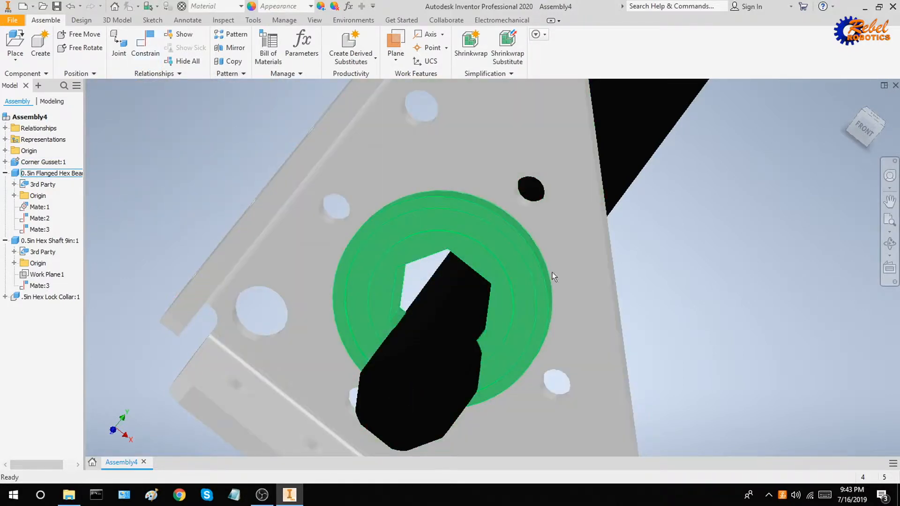
scroll(579, 267, "up", 3)
middle_click_drag(621, 270, 618, 265, "shift")
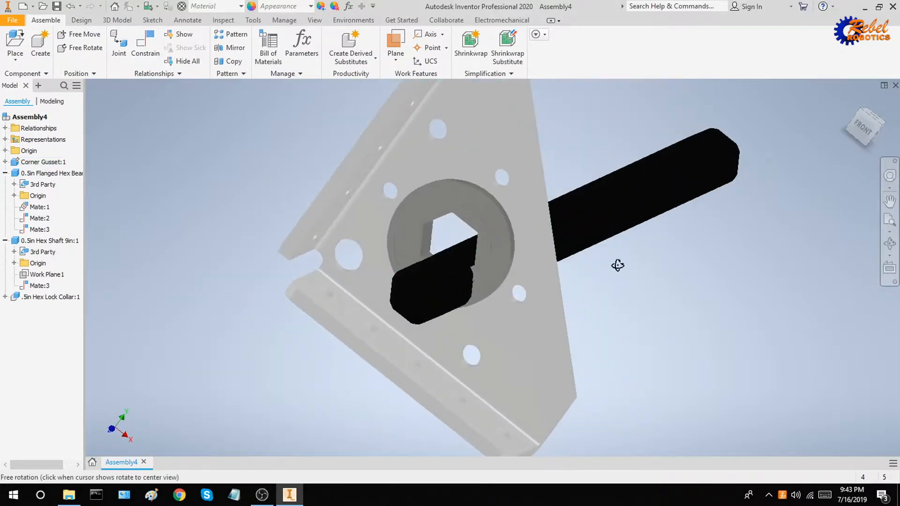
scroll(441, 267, "down", 2)
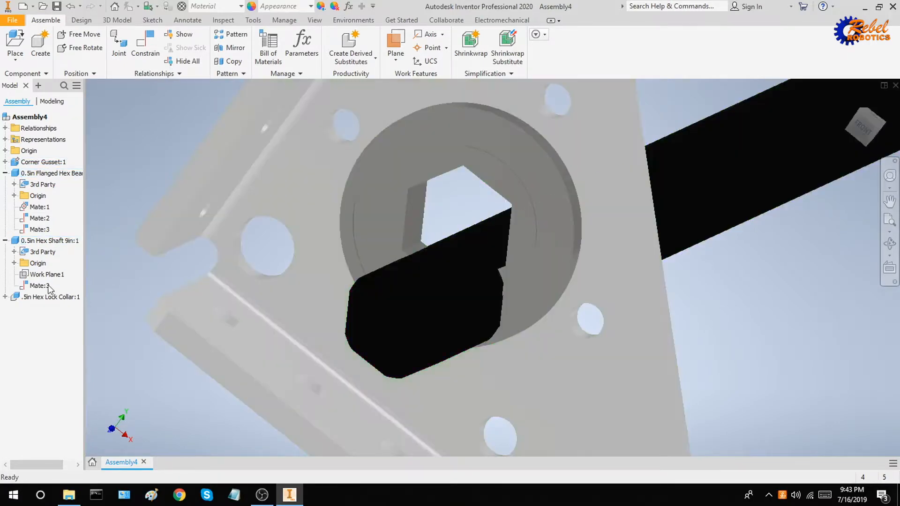
Check Mate:3's offset, orbit to face the hex bore head-on, and select the Corner Gusset.
left_click(39, 286)
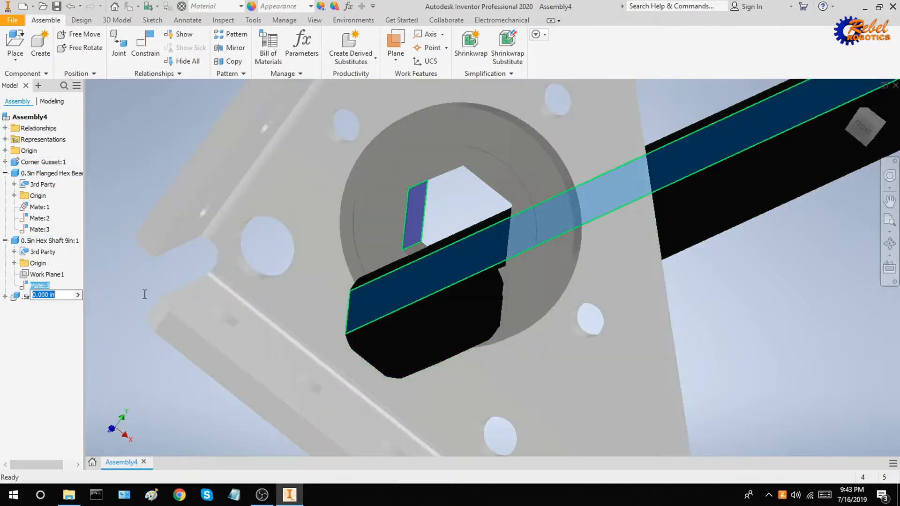
mouse_move(484, 265)
middle_mouse_down("shift")
mouse_move(500, 268)
mouse_move(468, 255)
middle_mouse_up("shift")
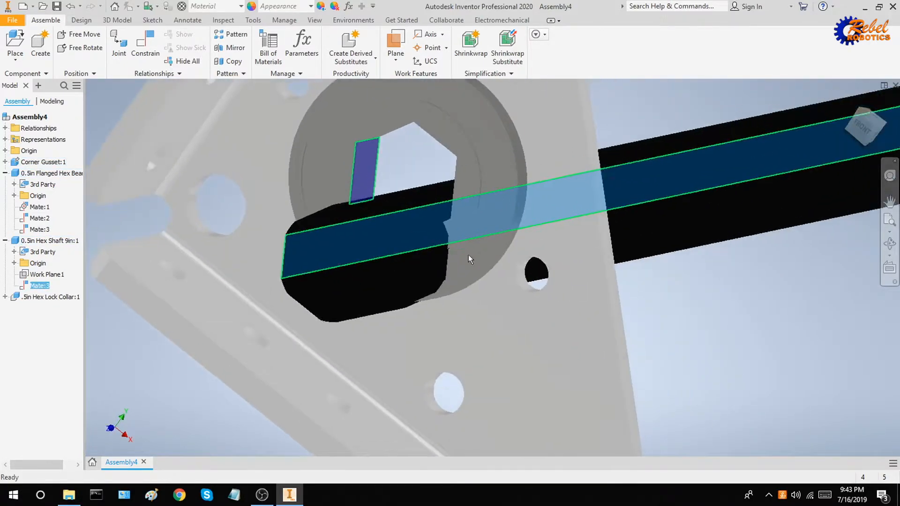
middle_click_drag(409, 228, 419, 246, "shift")
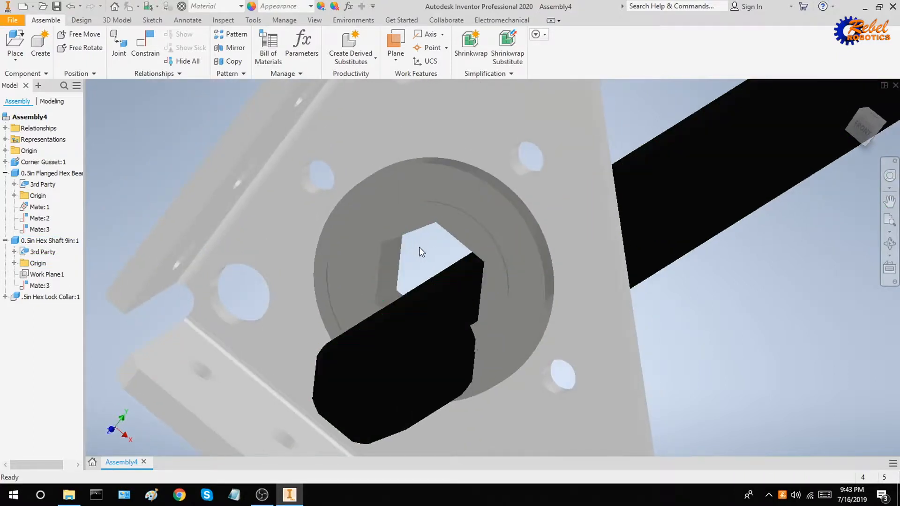
left_click(273, 259)
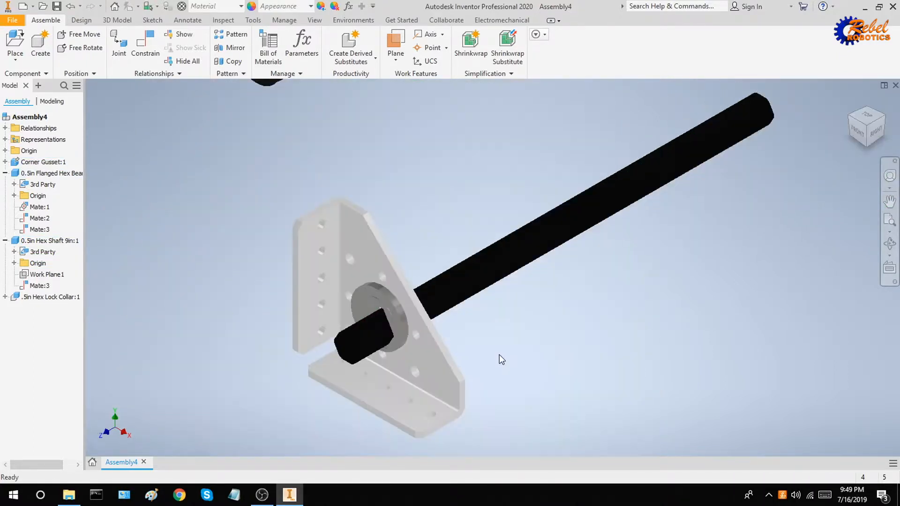
Mate a flat face of the hex shaft to the bearing's hex hole, creating Mate:4.
left_click(146, 43)
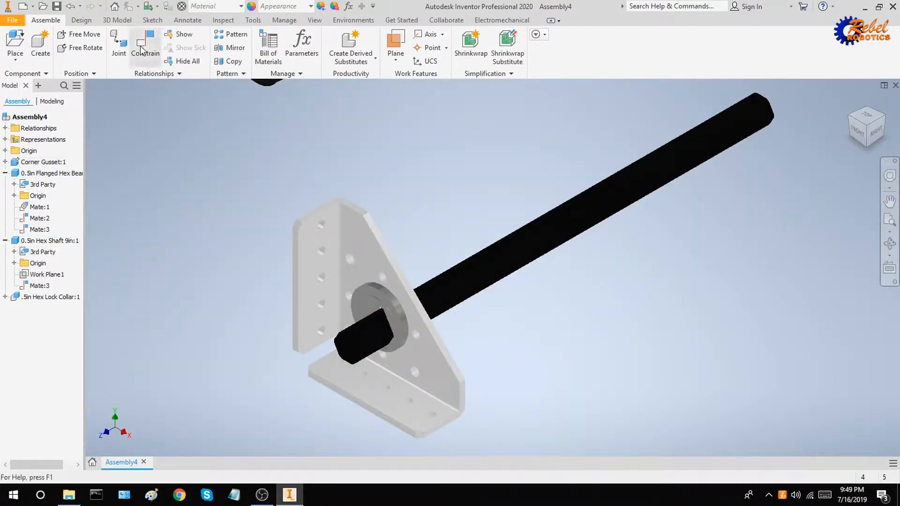
scroll(365, 322, "up", 5)
left_click(358, 315)
scroll(364, 320, "down", 3)
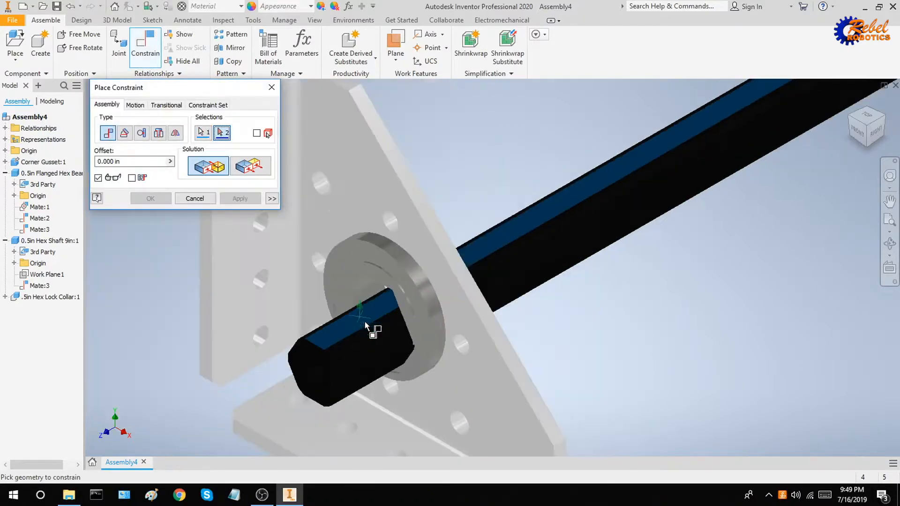
middle_click_drag(367, 328, 403, 262, "shift")
middle_click_drag(474, 173, 431, 333, "shift")
scroll(424, 221, "up", 5)
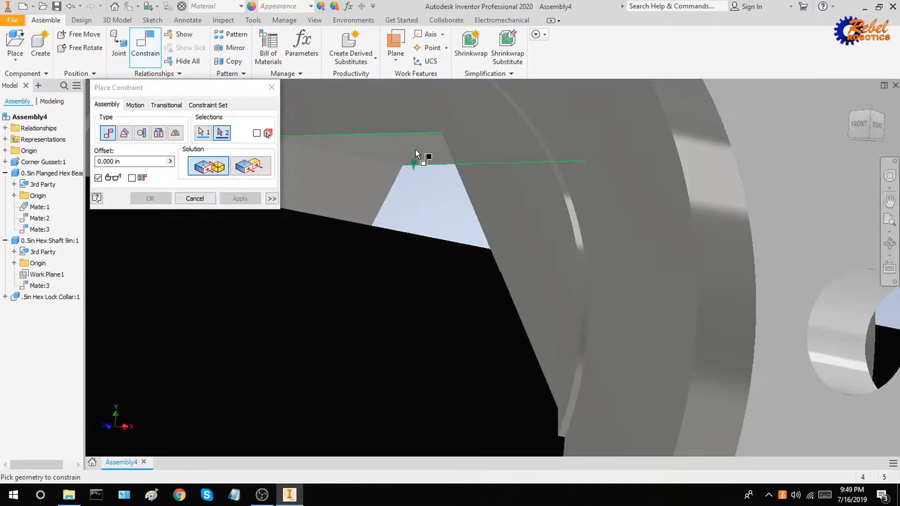
left_click(415, 150)
scroll(423, 174, "down", 5)
middle_click_drag(437, 190, 489, 151, "shift")
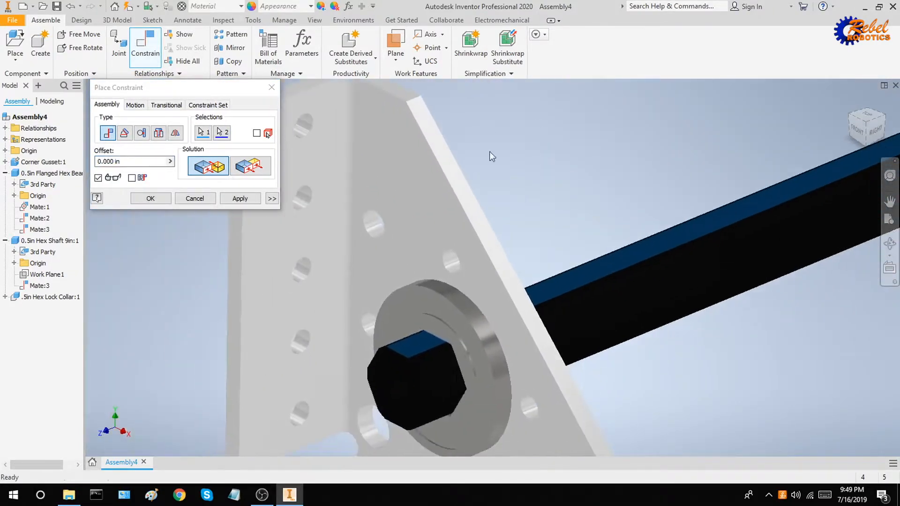
left_click(240, 198)
middle_click_drag(308, 232, 416, 179)
key("Escape")
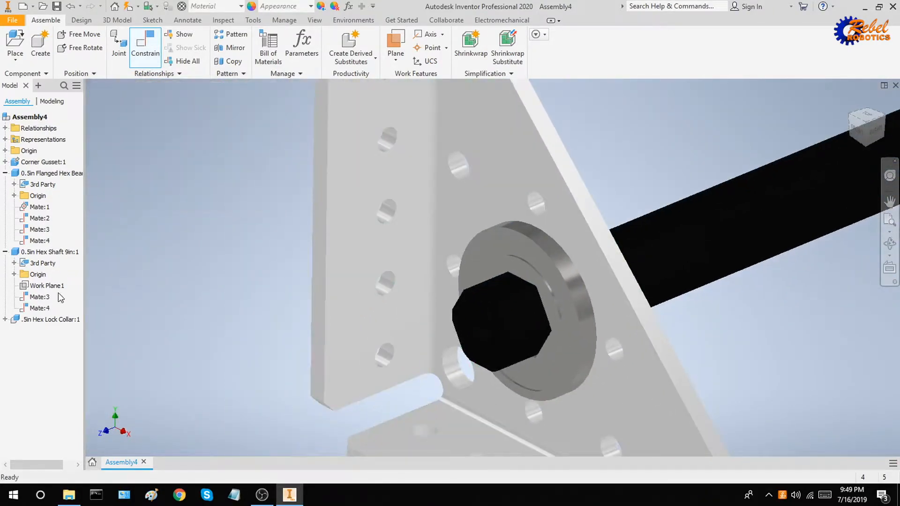
Show Mate:4 alongside Mate:3 on the shaft in the browser, then clear the highlights.
scroll(269, 301, "down", 3)
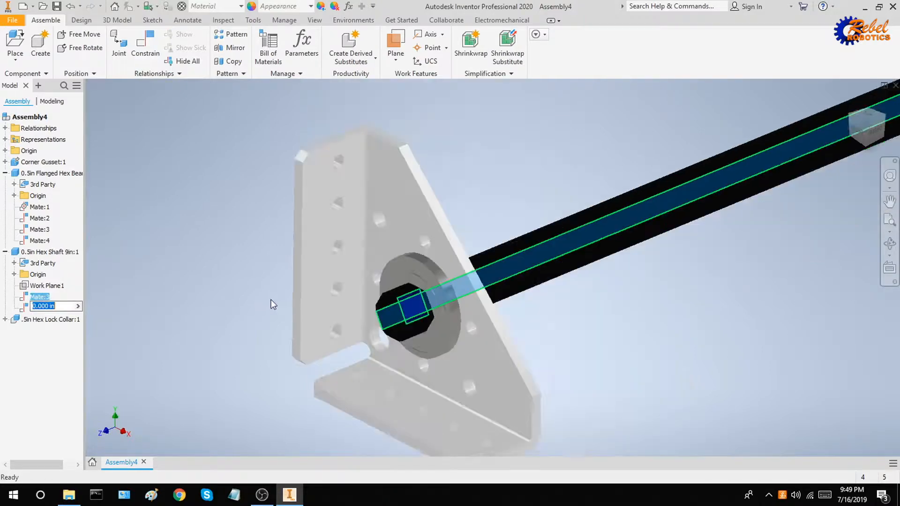
mouse_move(269, 301)
middle_mouse_down("shift")
mouse_move(315, 301)
mouse_move(260, 309)
middle_mouse_up("shift")
left_click(31, 309, "ctrl")
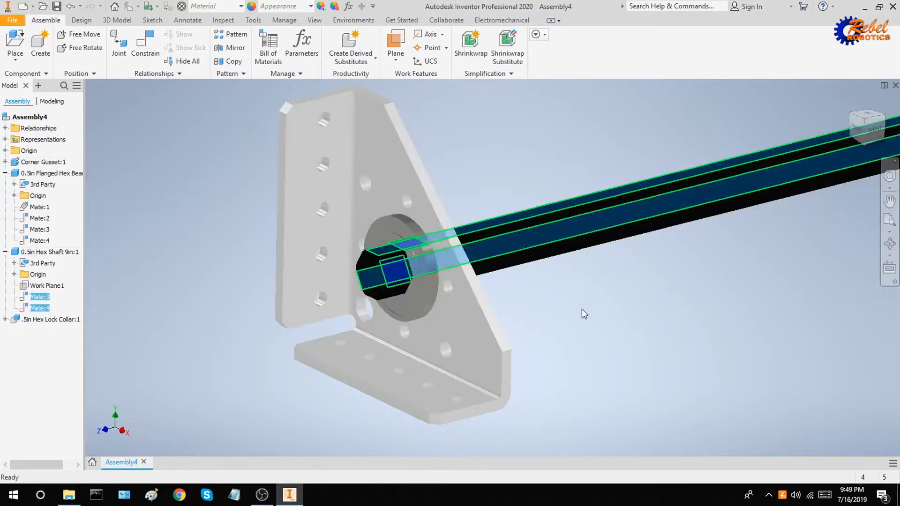
left_click(581, 308)
middle_click_drag(579, 306, 588, 305, "shift")
Drag the hex shaft along its axis until it protrudes well out the front of the bearing.
left_click(595, 257)
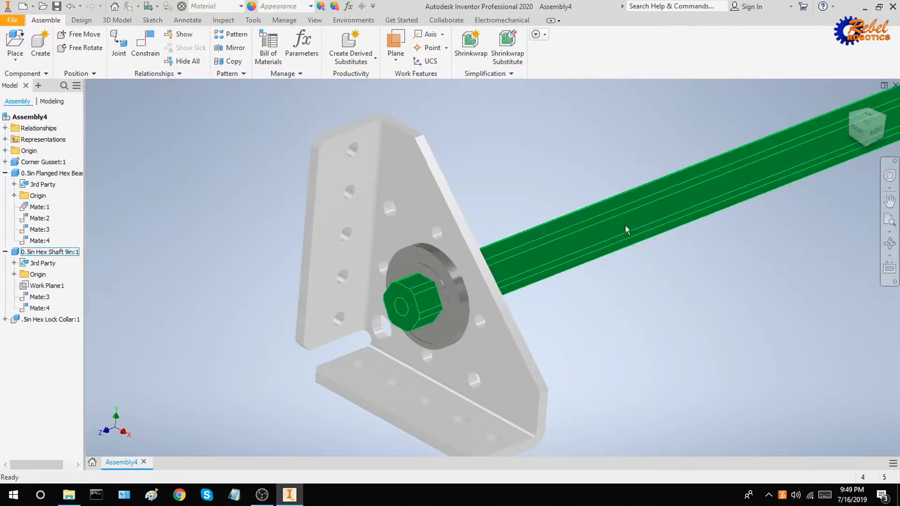
left_click_drag(625, 224, 643, 244)
left_click(619, 292)
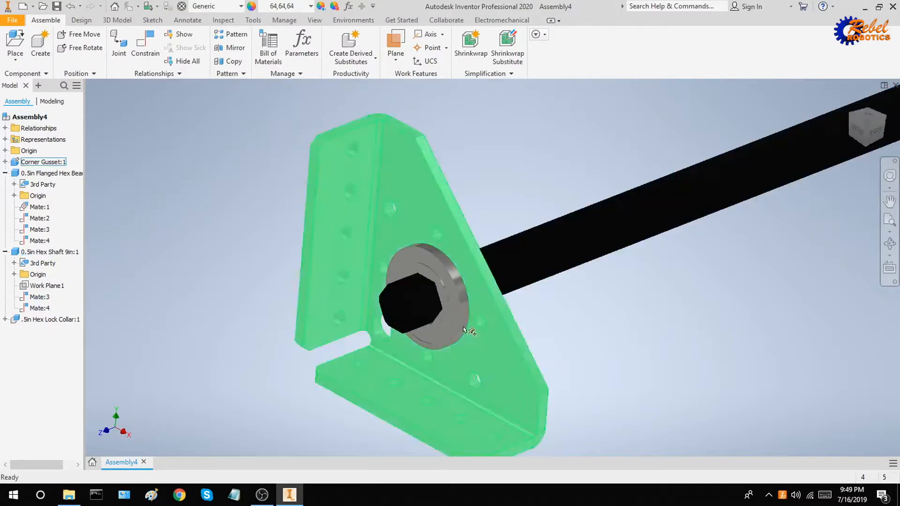
middle_click_drag(432, 296, 460, 304, "shift")
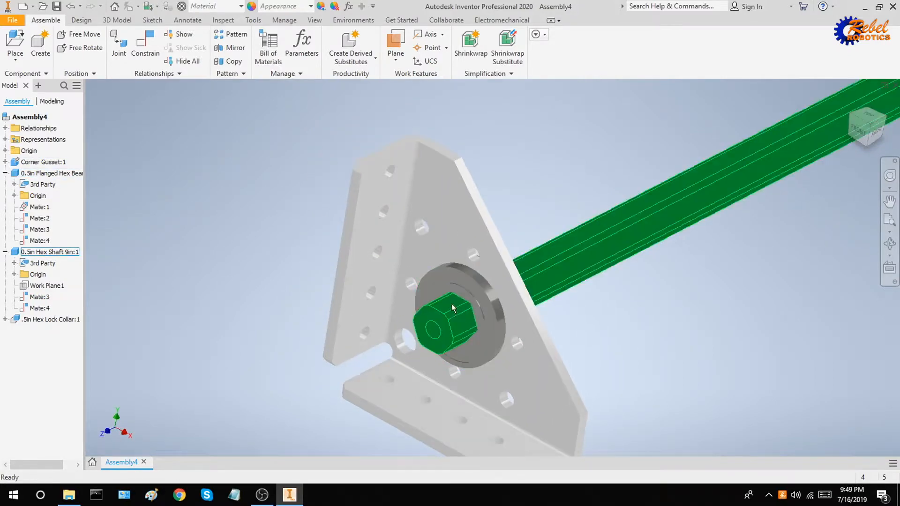
left_click_drag(458, 307, 623, 409)
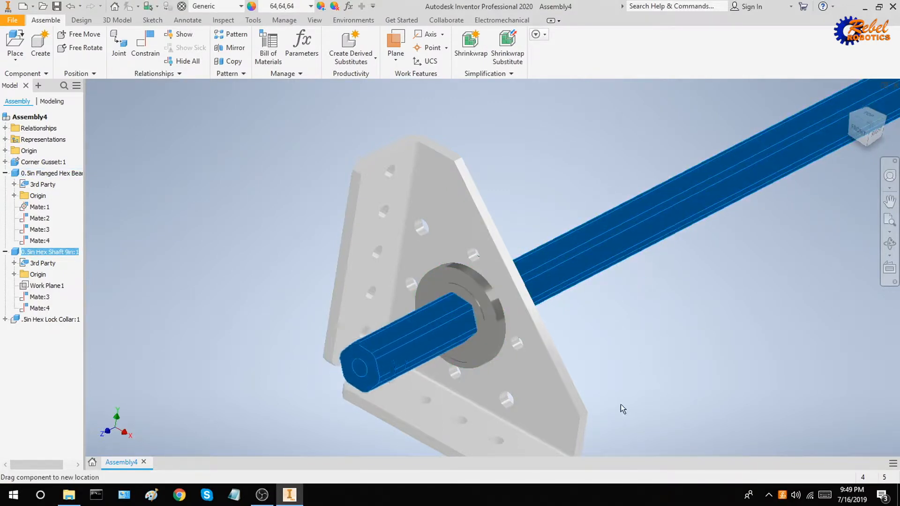
left_click(671, 363)
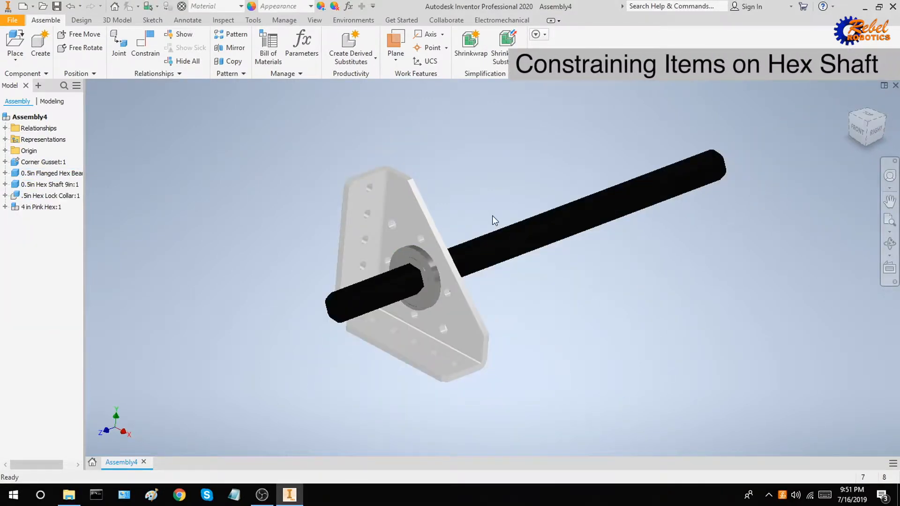
Start a Constrain and pick the lock collar's inner hex face.
middle_click_drag(492, 197, 469, 192, "shift")
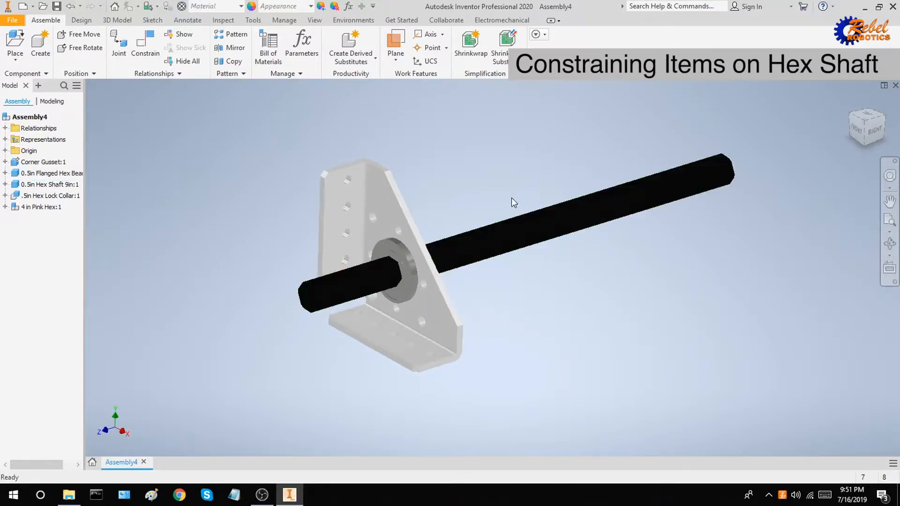
scroll(483, 197, "down", 3)
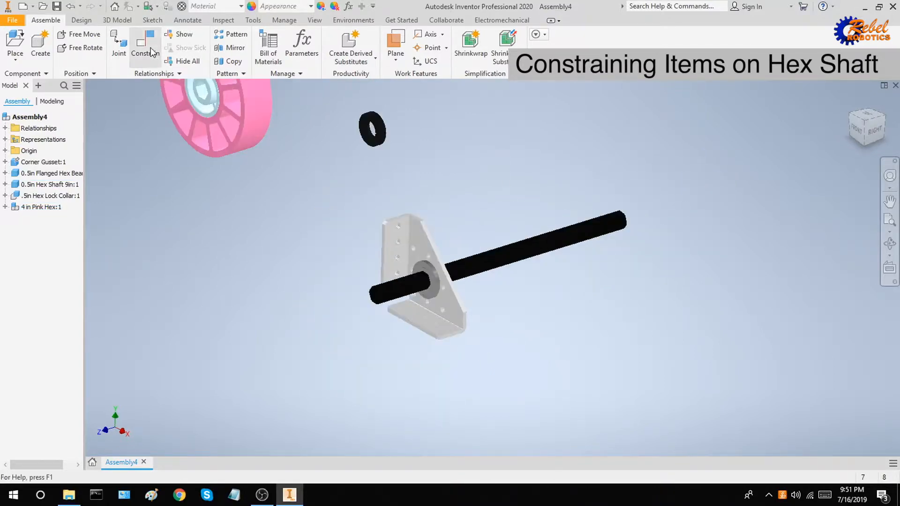
left_click(151, 51)
scroll(370, 131, "up", 5)
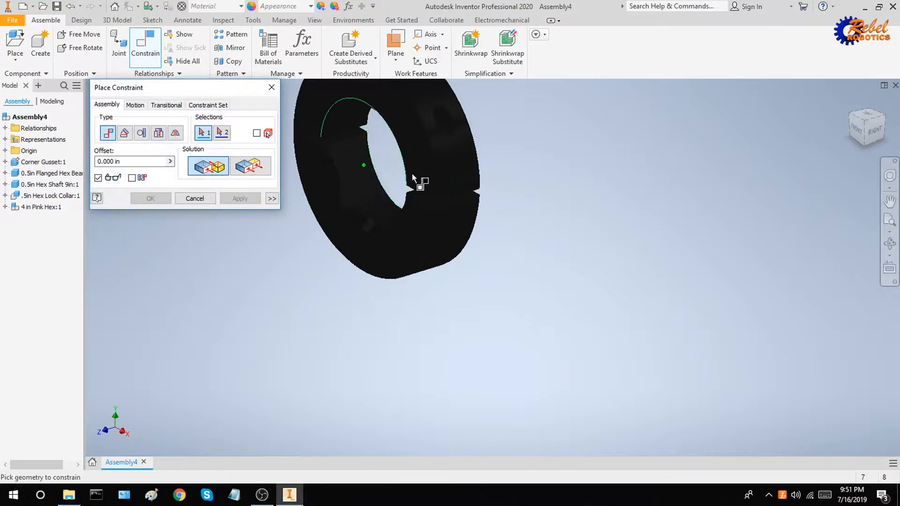
scroll(468, 187, "down", 5)
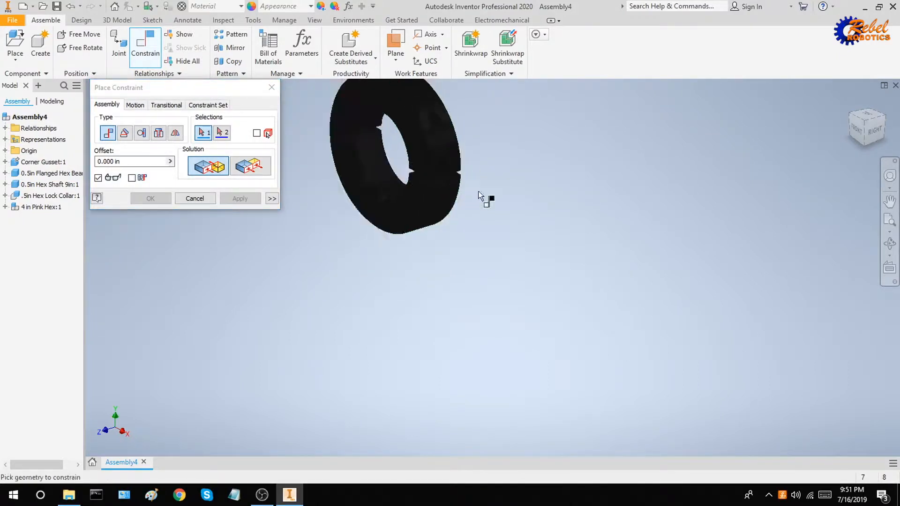
scroll(461, 149, "up", 3)
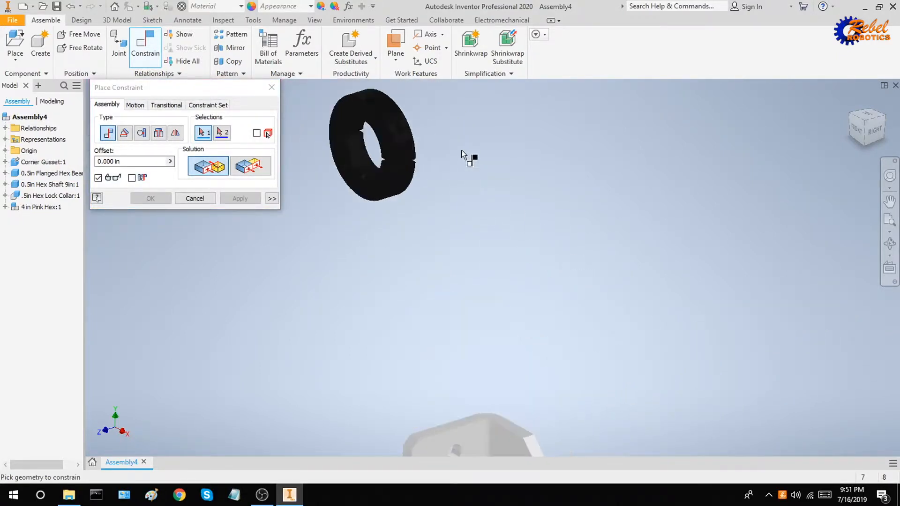
scroll(453, 155, "up", 3)
middle_click_drag(323, 148, 472, 215)
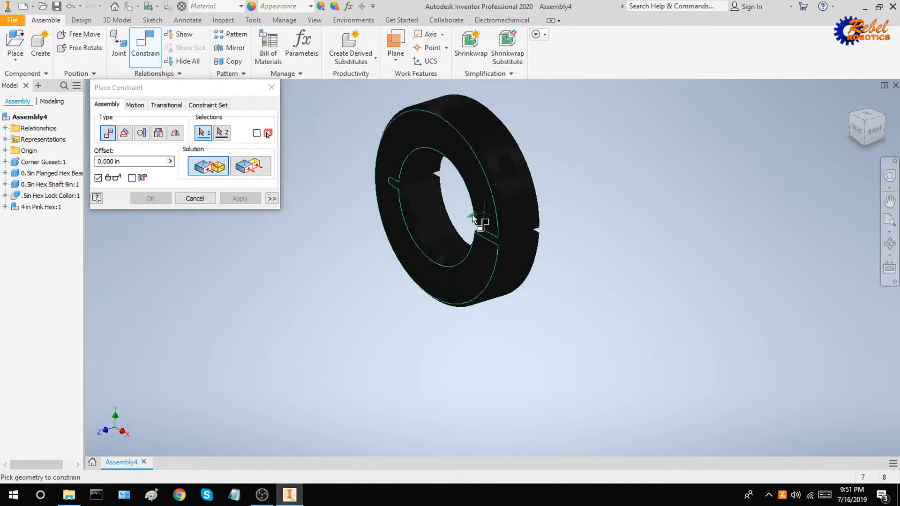
left_click(430, 204)
Mate the collar's hex face to a hex shaft face and apply.
scroll(469, 211, "down", 5)
middle_click_drag(576, 281, 431, 147)
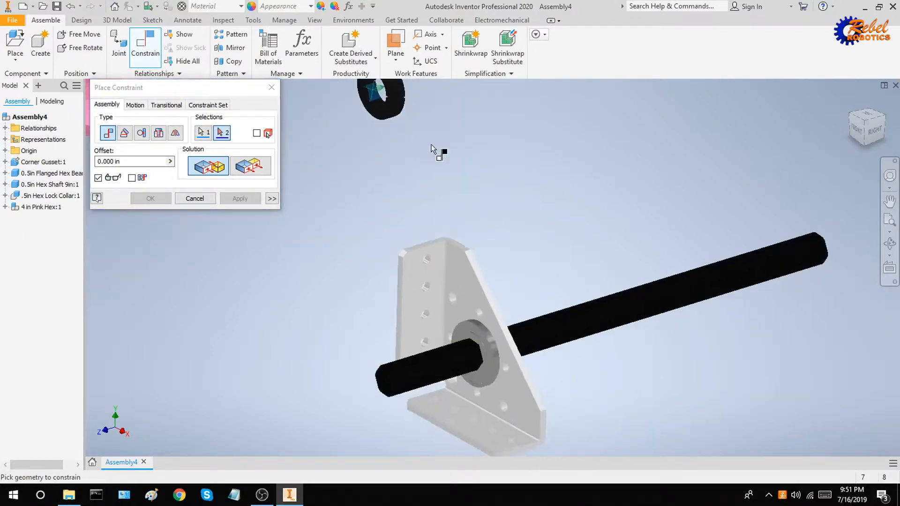
scroll(596, 344, "up", 5)
left_click(619, 347)
middle_click_drag(634, 318, 515, 167)
left_click(240, 200)
scroll(364, 211, "down", 3)
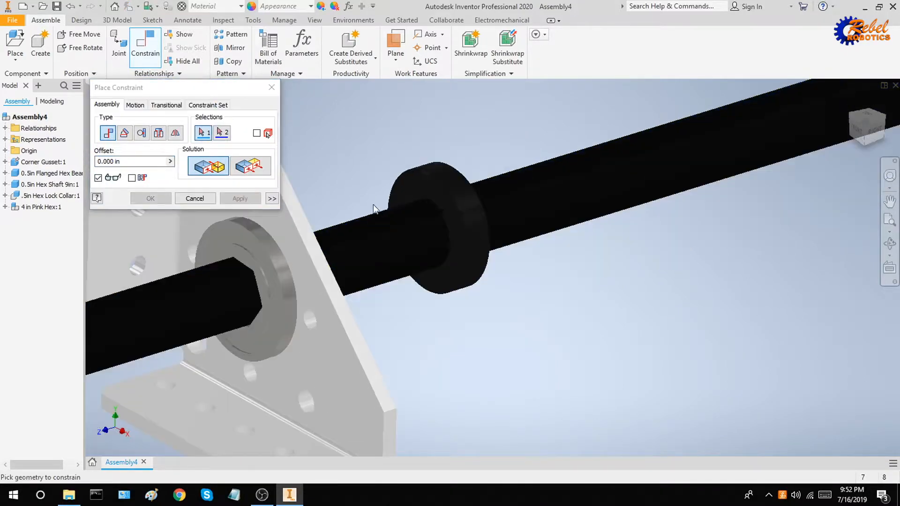
key("Escape")
Slide the lock collar along the shaft and orbit to check both sides.
left_click_drag(441, 198, 417, 179)
scroll(468, 201, "down", 1)
middle_click_drag(473, 201, 379, 205, "shift")
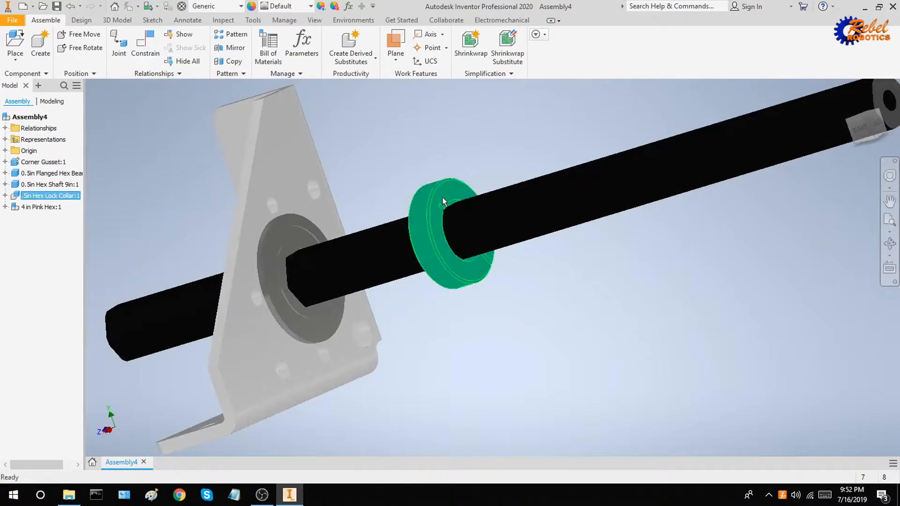
left_click_drag(443, 198, 457, 211)
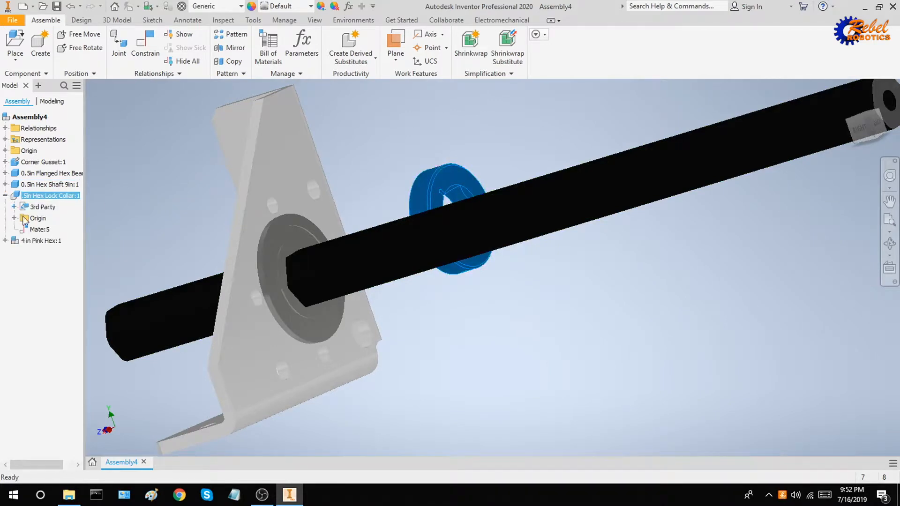
Inspect the faces joined by Mate:5 and slide the collar along the shaft.
left_click(39, 229)
scroll(454, 183, "down", 4)
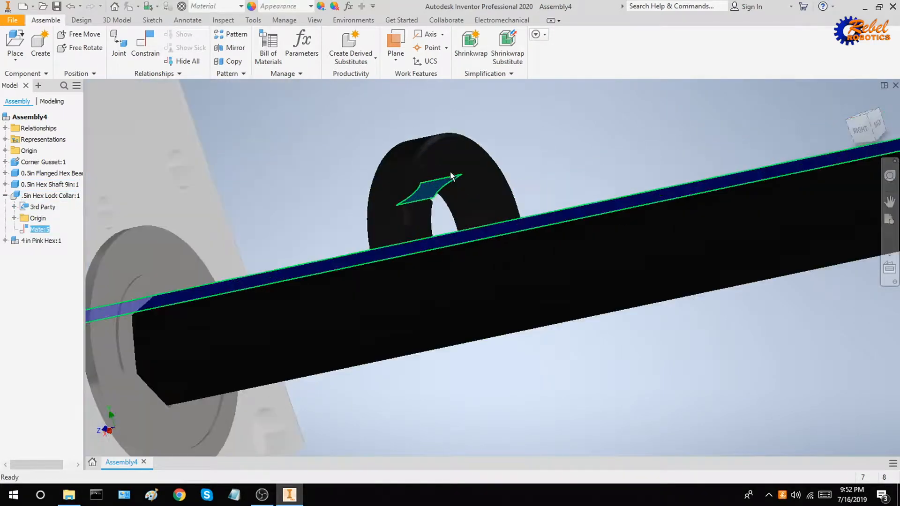
left_click_drag(488, 159, 440, 178)
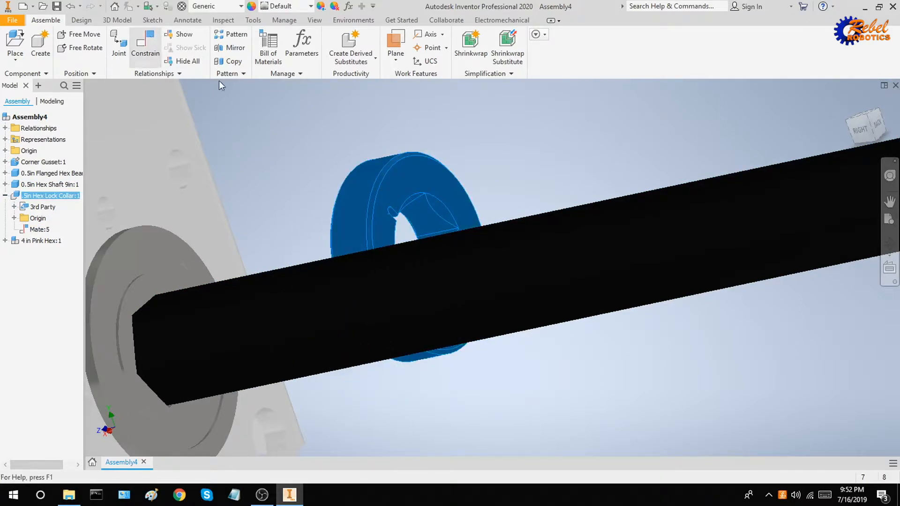
Create Mate:6 aligning the lock collar with the shaft axis.
key("c")
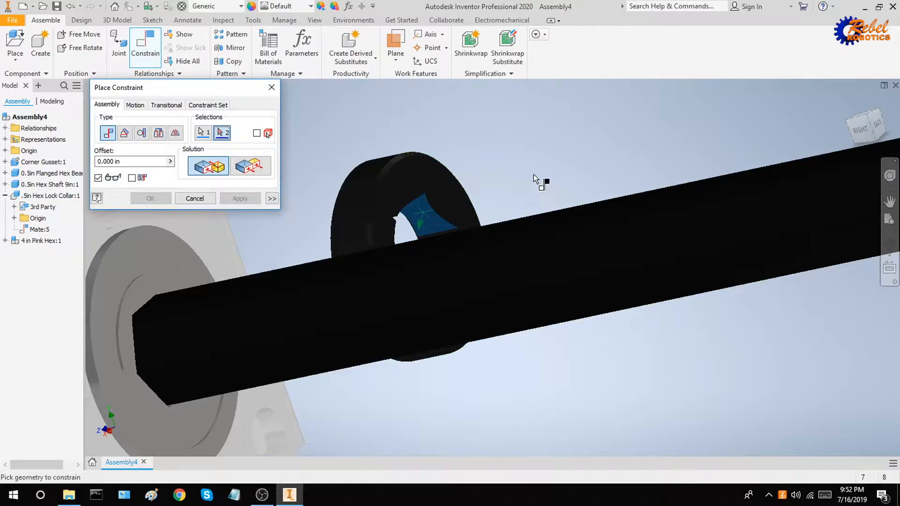
scroll(534, 174, "up", 2)
middle_click_drag(533, 169, 437, 285, "shift")
scroll(436, 287, "down", 2)
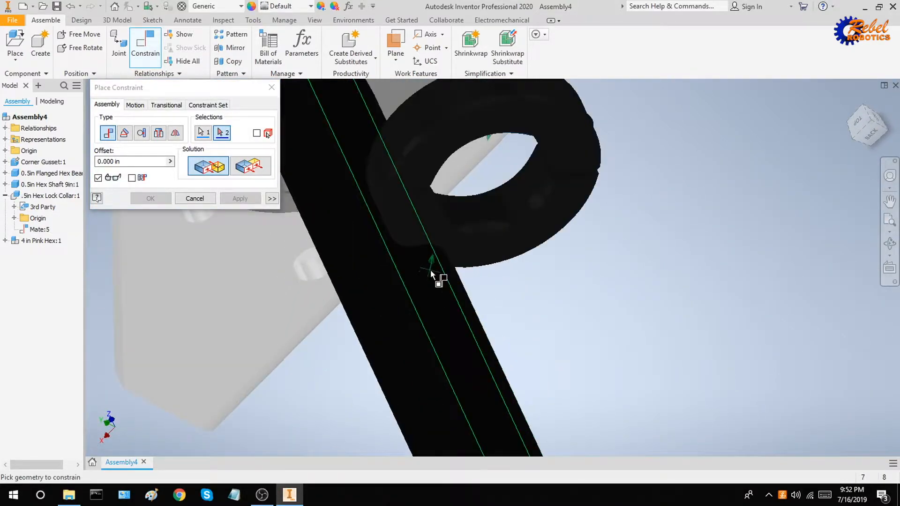
left_click(426, 293)
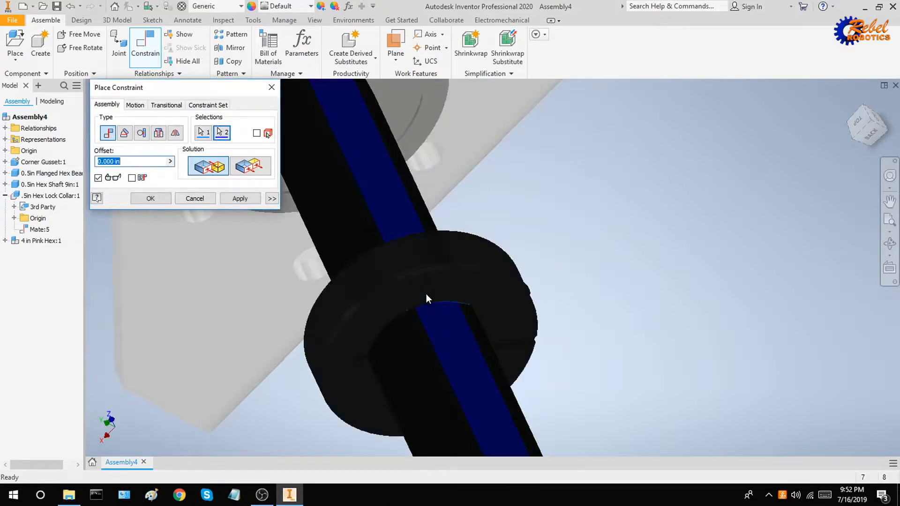
left_click(247, 199)
scroll(512, 225, "up", 3)
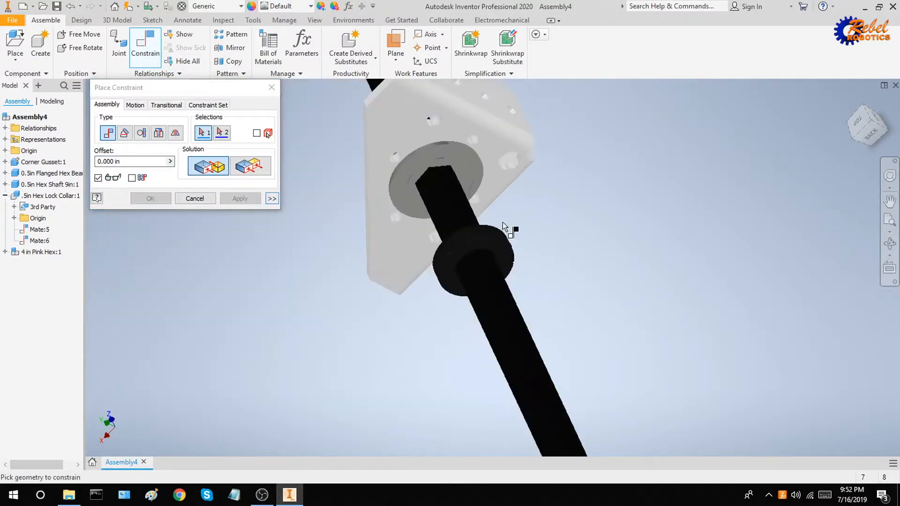
middle_click_drag(512, 225, 504, 206, "shift")
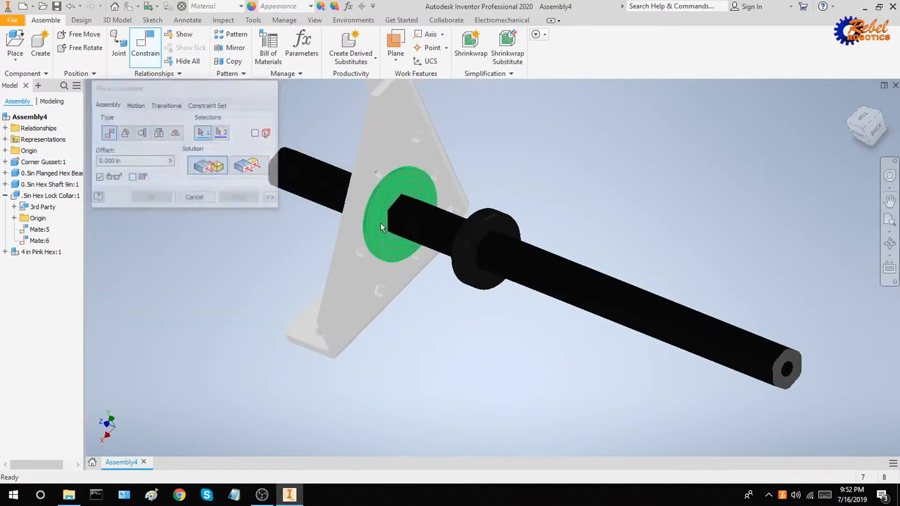
key("Escape")
Slide the collar slightly to test it, then bring the pink wheel into view.
left_click_drag(511, 240, 488, 309)
left_click(542, 212)
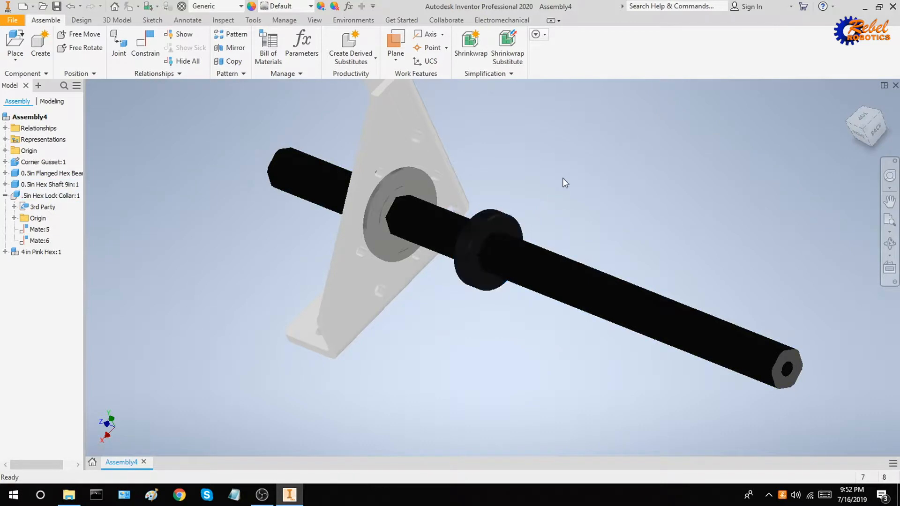
scroll(564, 180, "down", 3)
middle_click_drag(564, 181, 462, 354)
Mate the pink wheel's bore to the hex shaft edge.
scroll(432, 260, "down", 3)
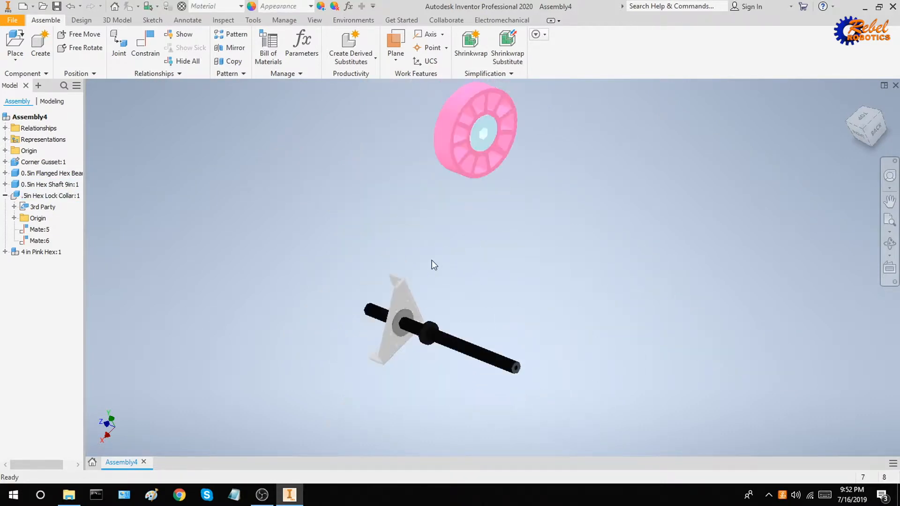
left_click(158, 53)
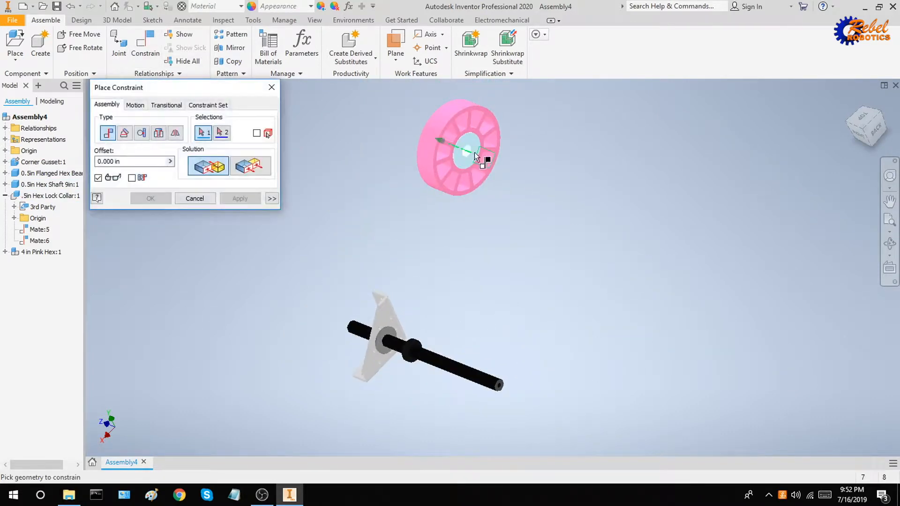
scroll(450, 158, "up", 5)
scroll(478, 293, "down", 2)
left_click(471, 243)
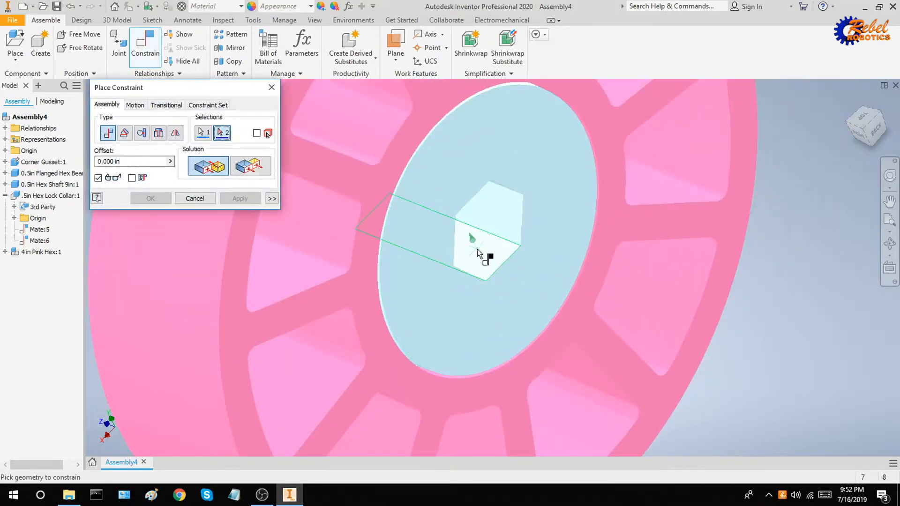
scroll(498, 281, "down", 3)
middle_click_drag(498, 281, 491, 182)
scroll(471, 311, "up", 6)
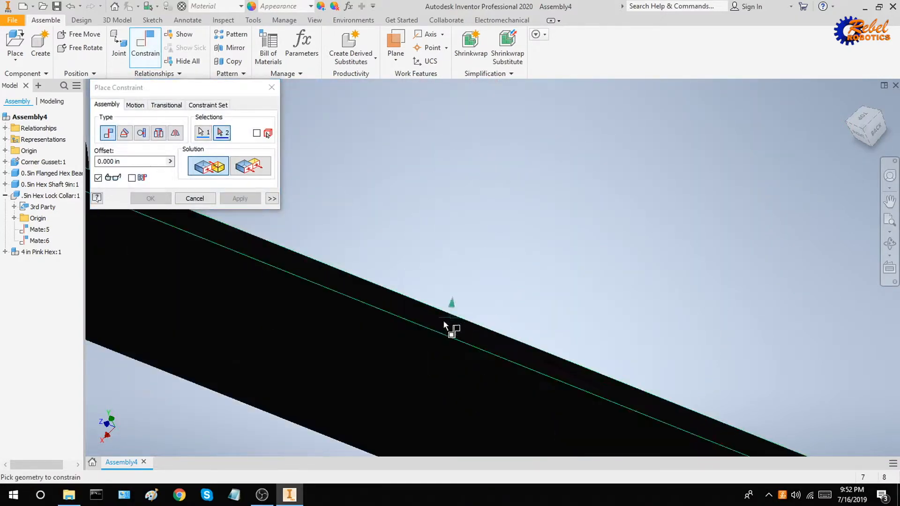
left_click(374, 347)
scroll(395, 322, "down", 6)
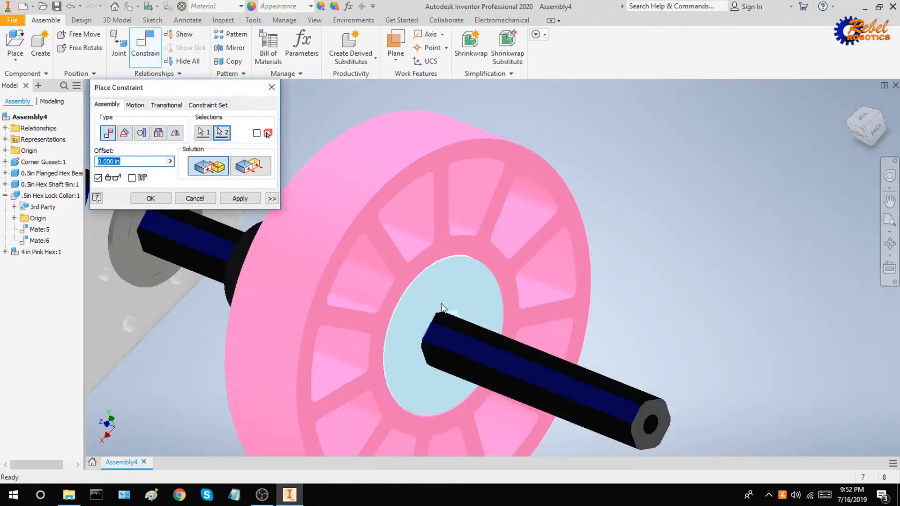
left_click(253, 201)
key("Escape")
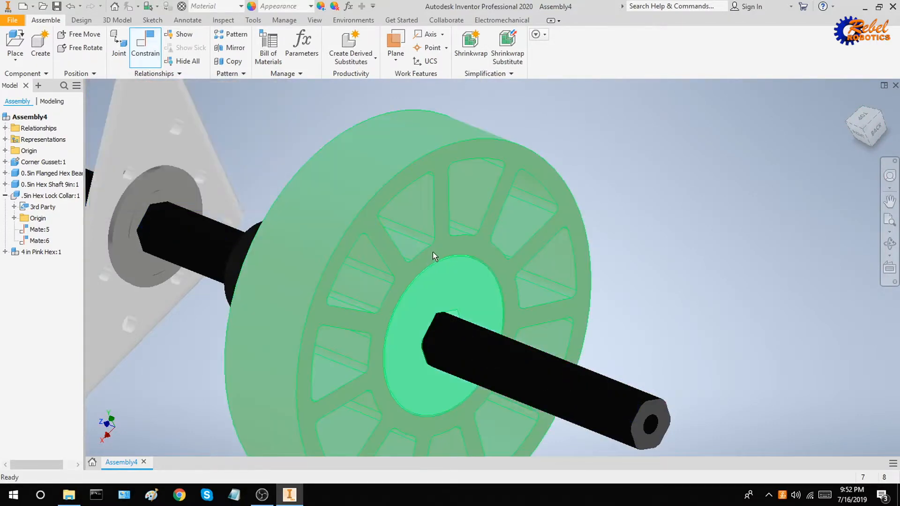
Nudge the pink wheel to test its new constraint.
left_click(420, 260)
left_click_drag(420, 261, 438, 240)
middle_click_drag(538, 297, 437, 240, "shift")
left_click(718, 172)
Constrain a shaft face to the lock collar face.
left_click(145, 44)
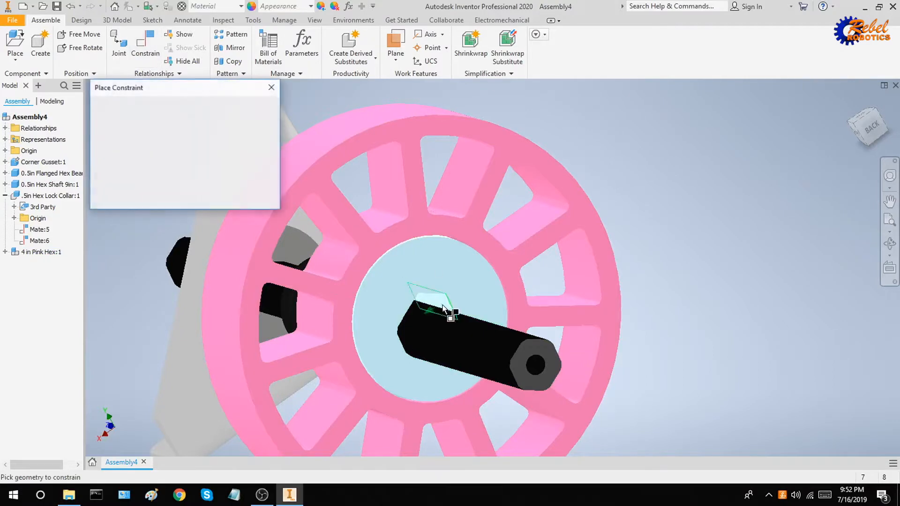
middle_click_drag(452, 311, 351, 220, "shift")
scroll(424, 331, "up", 3)
left_click(415, 323)
scroll(415, 322, "down", 3)
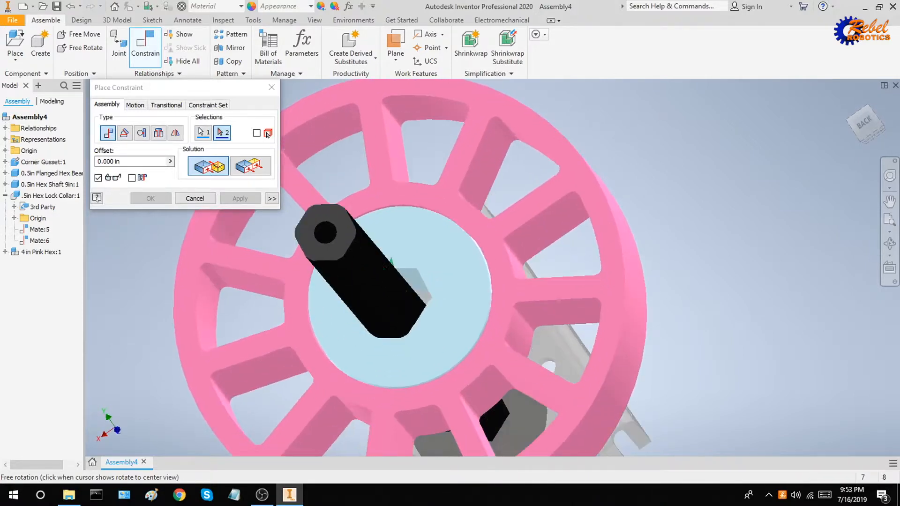
middle_click_drag(411, 282, 525, 264, "shift")
scroll(402, 296, "up", 5)
left_click(418, 237)
scroll(418, 237, "down", 4)
scroll(524, 264, "down", 4)
left_click_drag(523, 265, 546, 276)
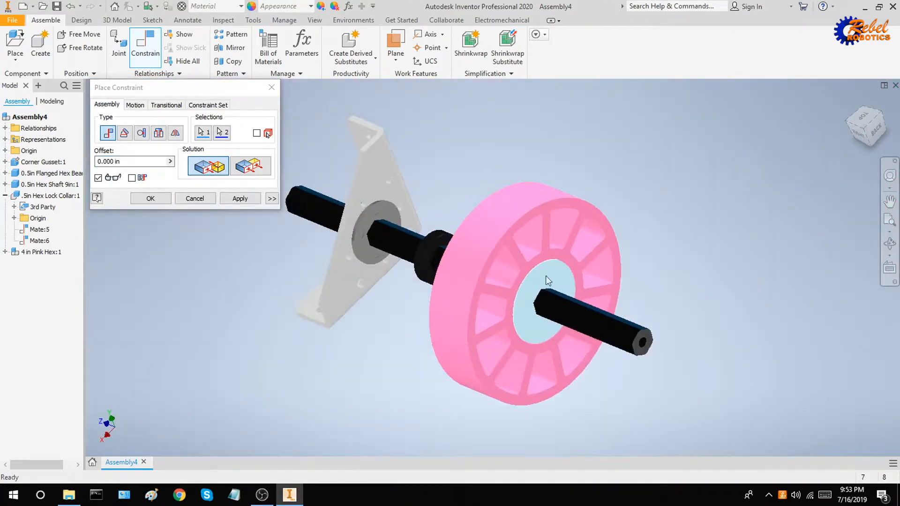
left_click(240, 199)
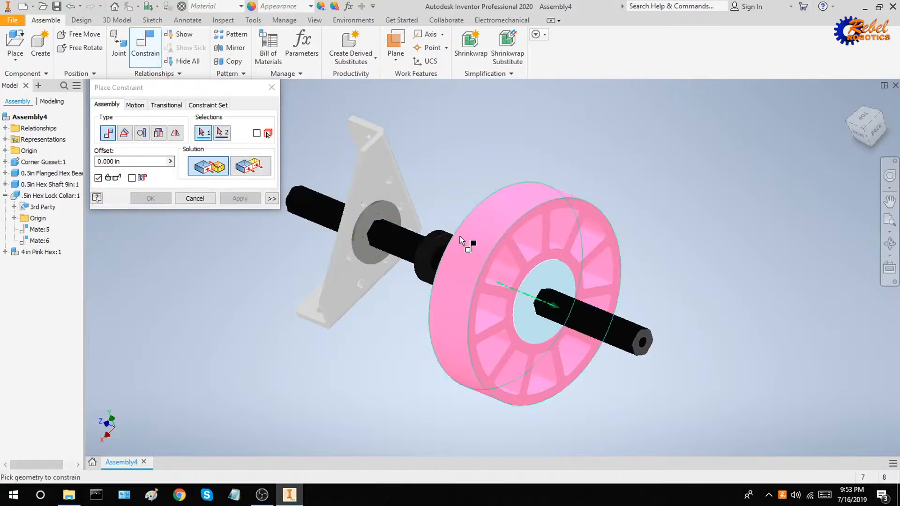
Mate the collar face against the wheel hub, then slide the wheel along the shaft.
scroll(457, 249, "up", 3)
left_click(429, 231)
scroll(428, 230, "down", 3)
middle_click_drag(428, 231, 592, 273, "shift")
scroll(426, 230, "up", 5)
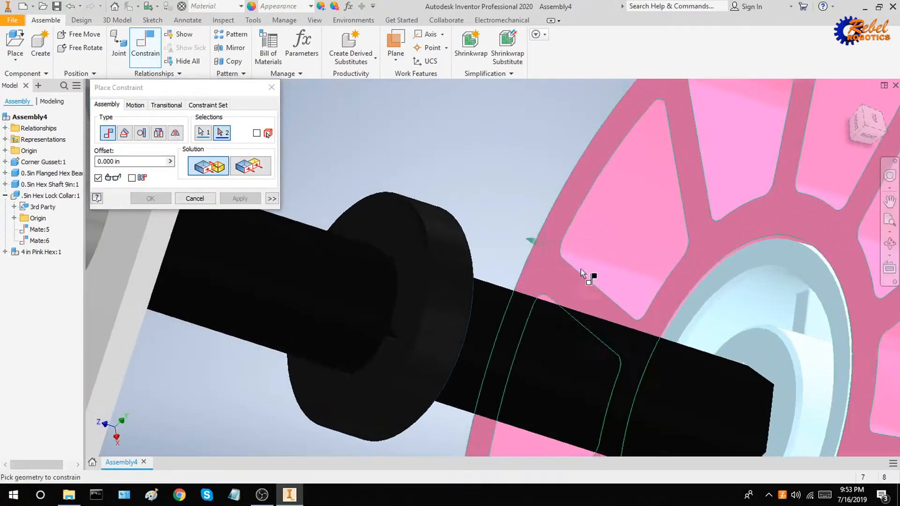
scroll(759, 353, "down", 2)
scroll(752, 350, "up", 4)
scroll(753, 349, "down", 2)
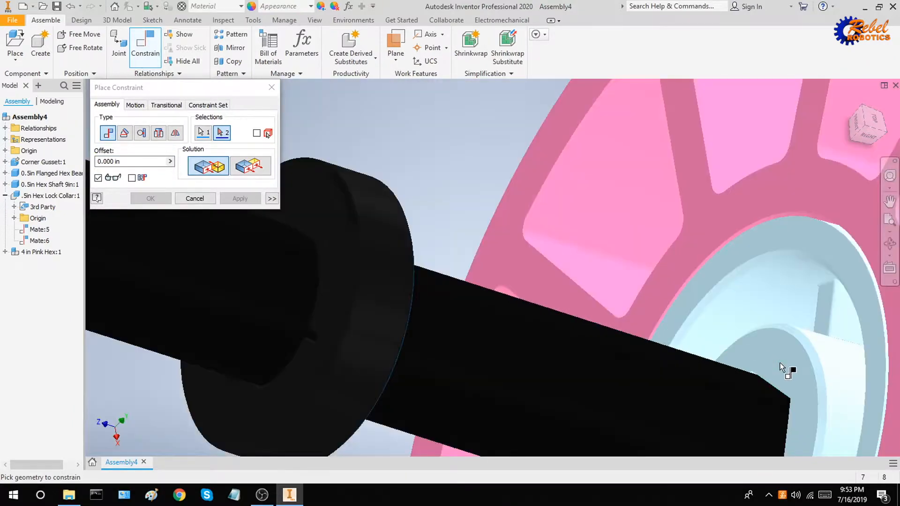
left_click(784, 374)
scroll(783, 373, "down", 4)
middle_click_drag(585, 305, 408, 262, "shift")
left_click(239, 198)
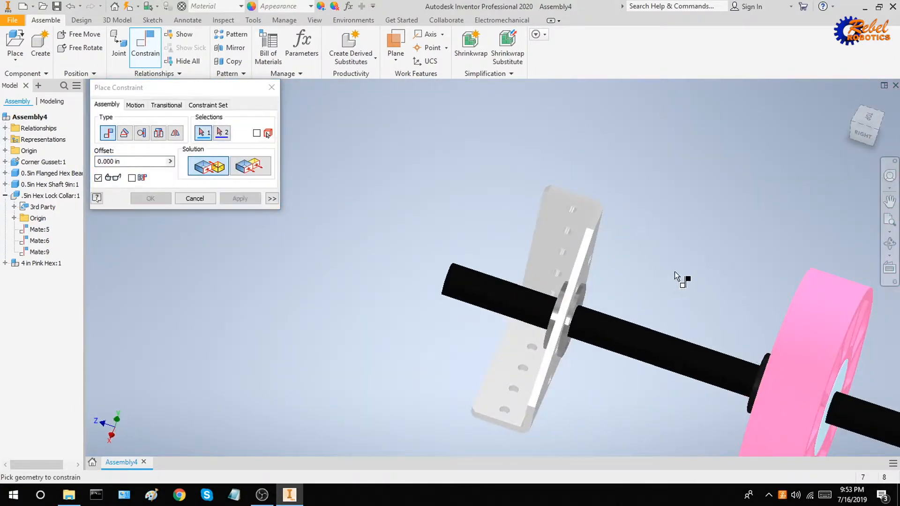
middle_click_drag(687, 279, 522, 241)
key("Escape")
left_click_drag(657, 316, 557, 339)
left_click(706, 303)
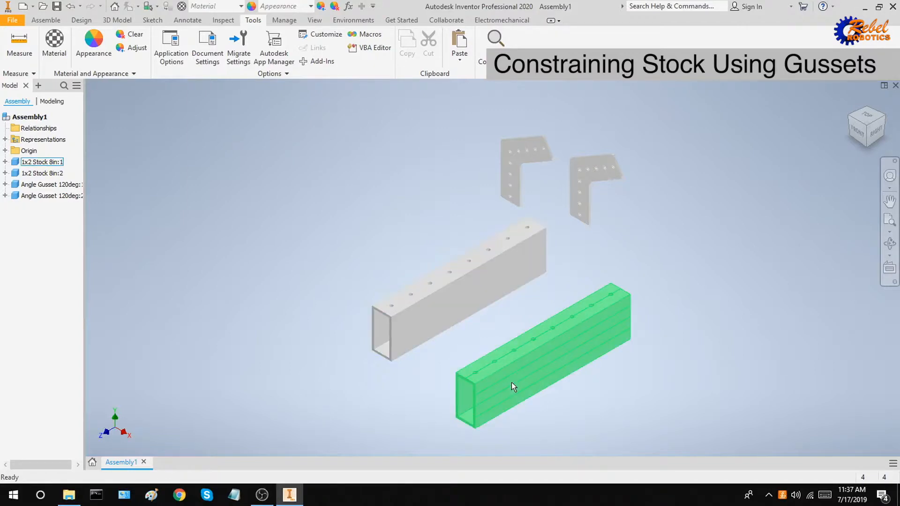
Switch to the Assemble ribbon for Assembly1's stock tubes and gussets.
left_click(59, 20)
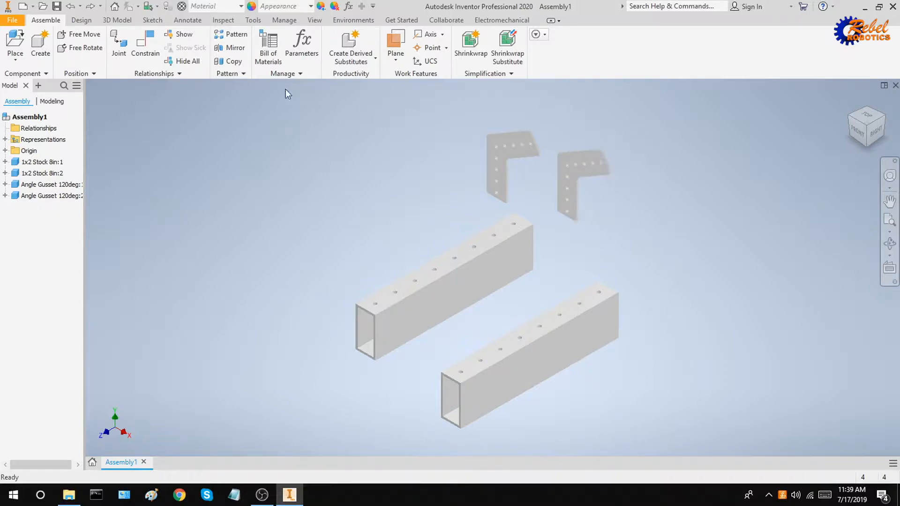
Start a Mate constraint between a gusset hole and a hole on the stock's top.
left_click(145, 44)
scroll(573, 194, "down", 5)
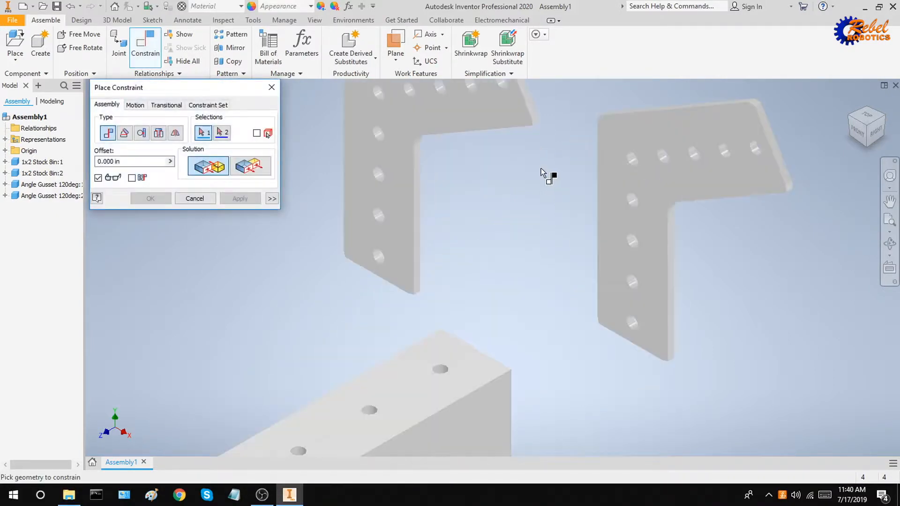
scroll(388, 163, "down", 5)
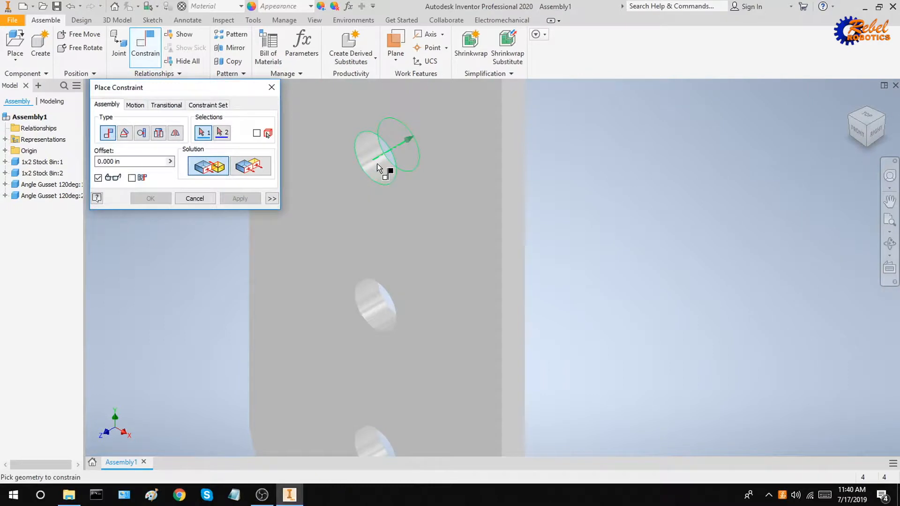
scroll(553, 280, "up", 5)
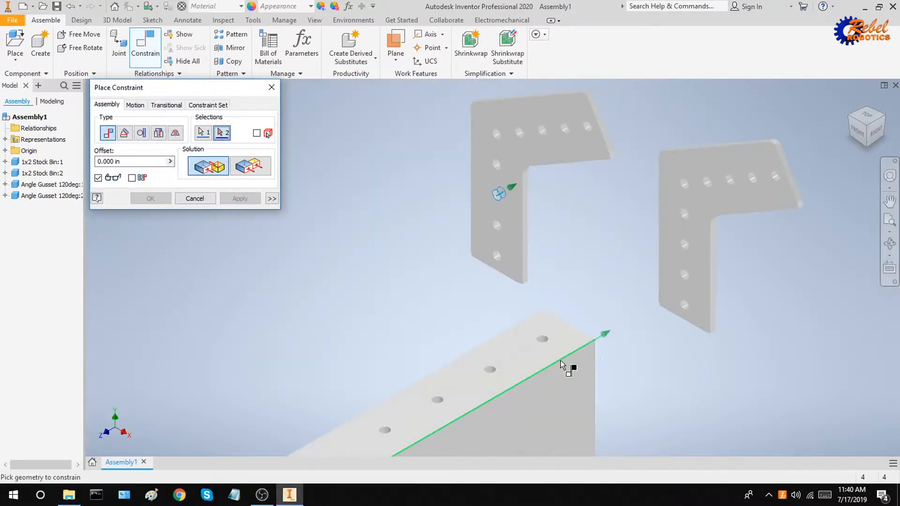
scroll(583, 369, "down", 2)
scroll(492, 274, "up", 4)
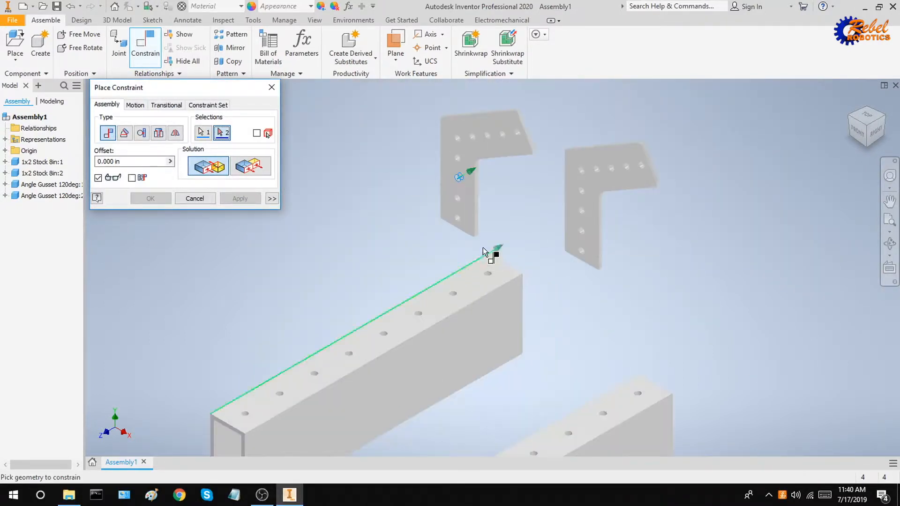
scroll(459, 175, "down", 6)
scroll(533, 277, "up", 5)
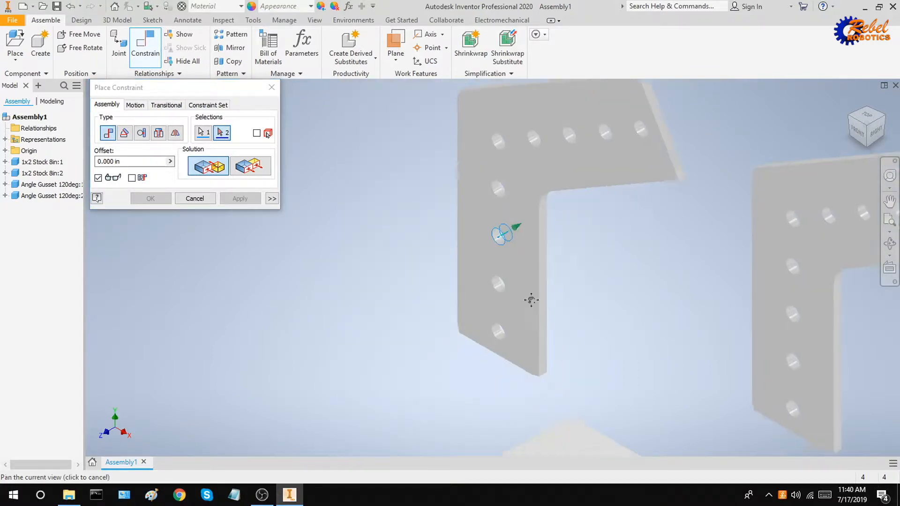
scroll(530, 299, "down", 6)
scroll(538, 242, "down", 1)
scroll(578, 261, "up", 5)
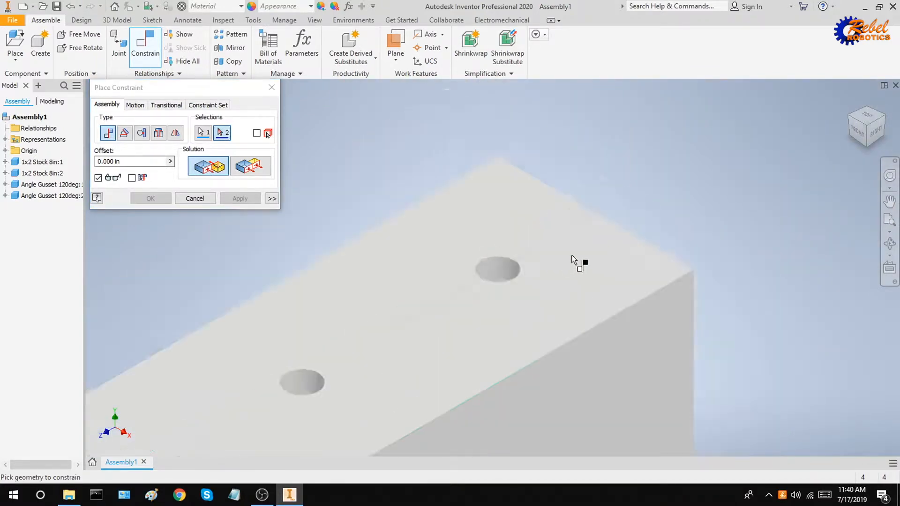
scroll(495, 362, "down", 4)
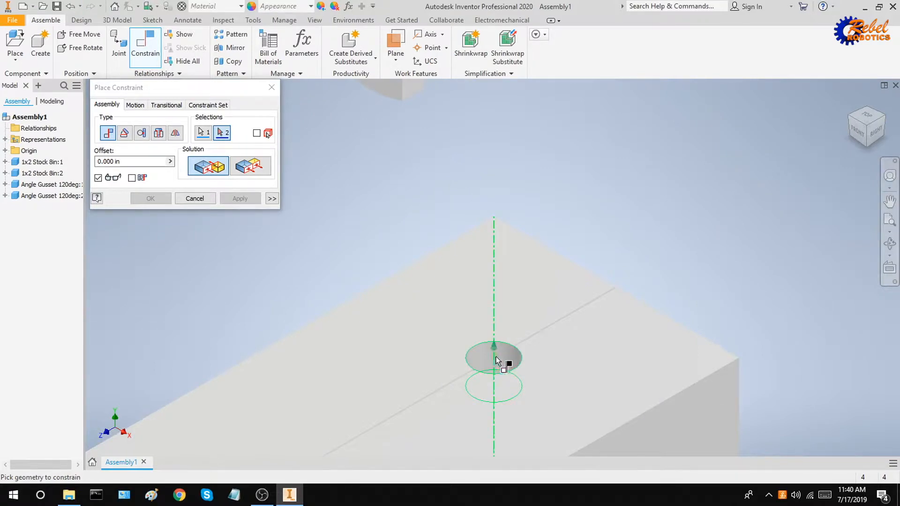
left_click(502, 360)
Switch the axis mate to the Opposed solution and apply it.
scroll(562, 365, "up", 4)
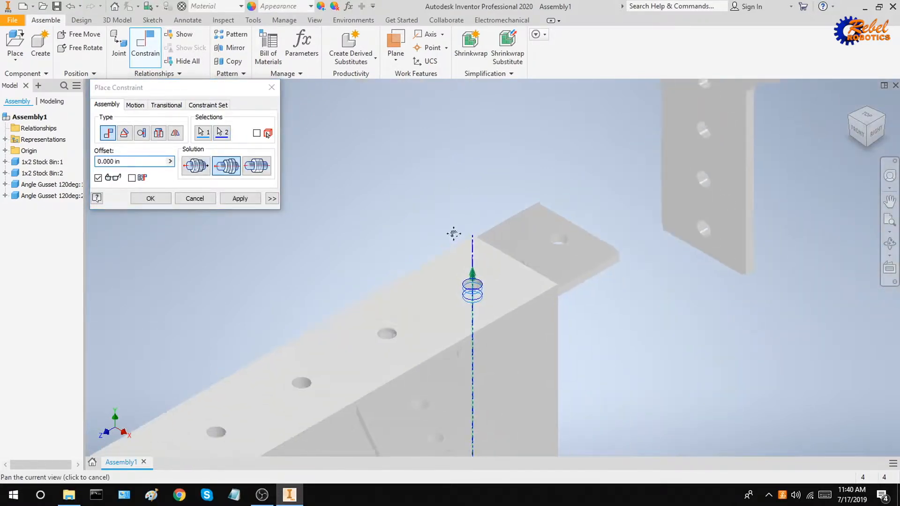
middle_click_drag(511, 240, 497, 277, "shift")
middle_click_drag(494, 233, 367, 261)
middle_click_drag(409, 322, 472, 324)
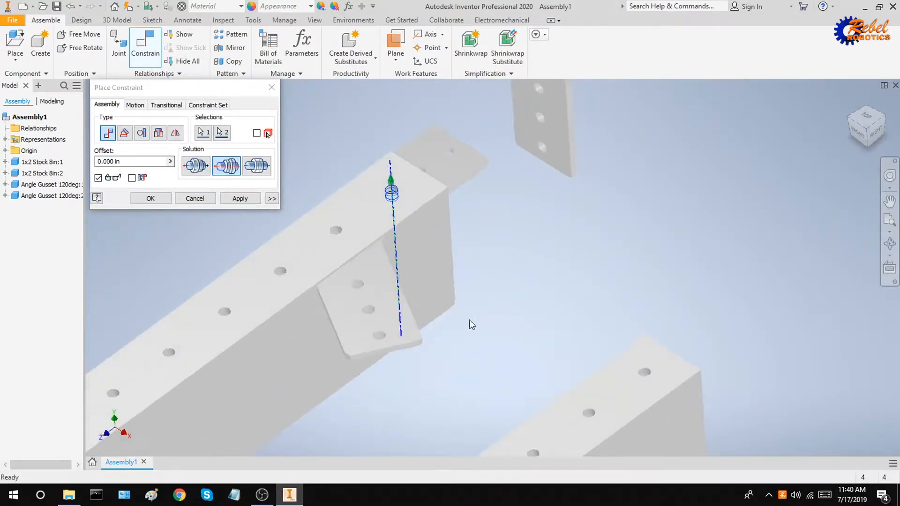
left_click(202, 167)
middle_click_drag(462, 164, 460, 239)
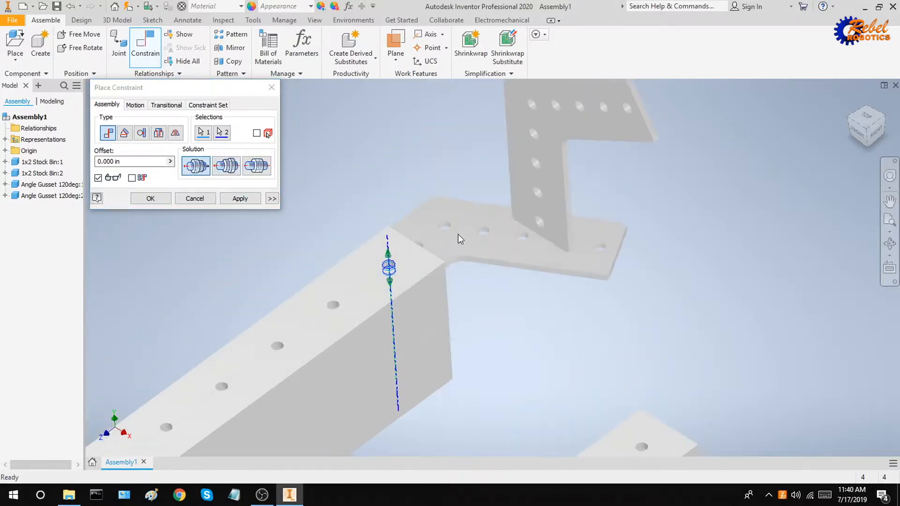
scroll(397, 274, "down", 5)
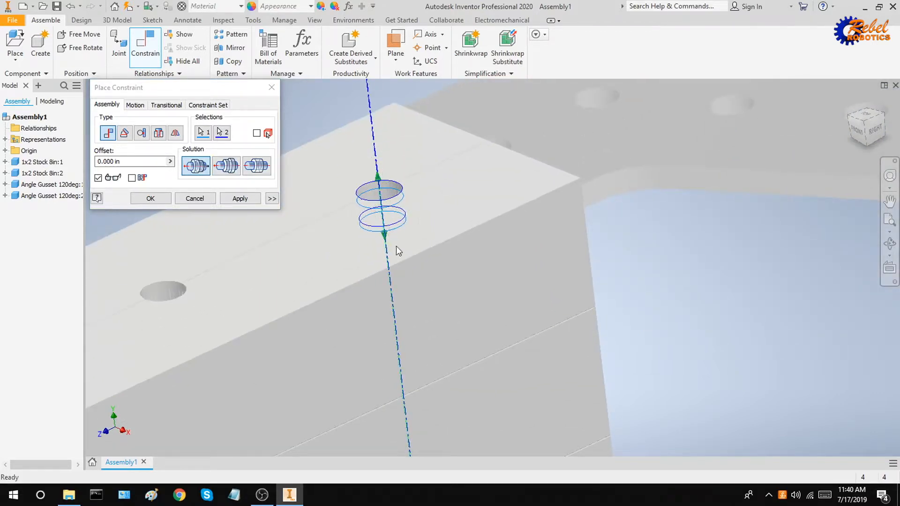
scroll(420, 215, "up", 4)
left_click(248, 197)
Drag the constrained angle gusset up above the stock tube.
middle_click_drag(520, 237, 550, 339)
key("Escape")
left_click_drag(550, 298, 509, 216)
middle_click_drag(518, 314, 508, 313, "shift")
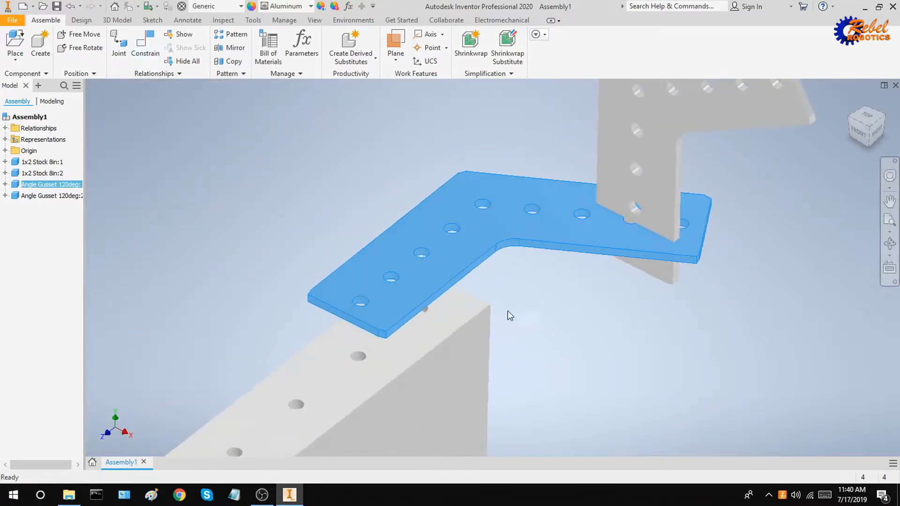
Swing the 120° gusset around so it sits over the end of the stock tube.
left_click_drag(355, 298, 274, 308)
middle_click_drag(425, 300, 491, 223)
middle_click_drag(454, 331, 437, 344, "shift")
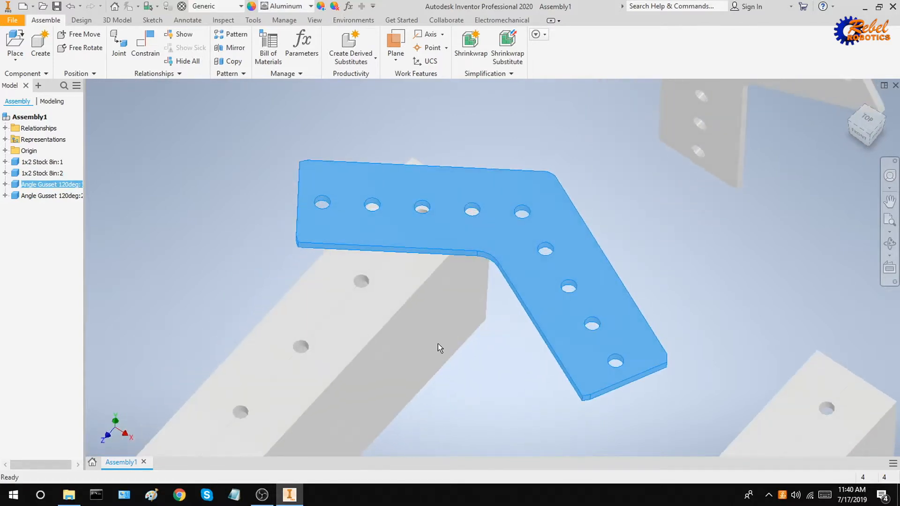
scroll(437, 344, "down", 3)
scroll(549, 255, "up", 3)
middle_click_drag(553, 262, 544, 321)
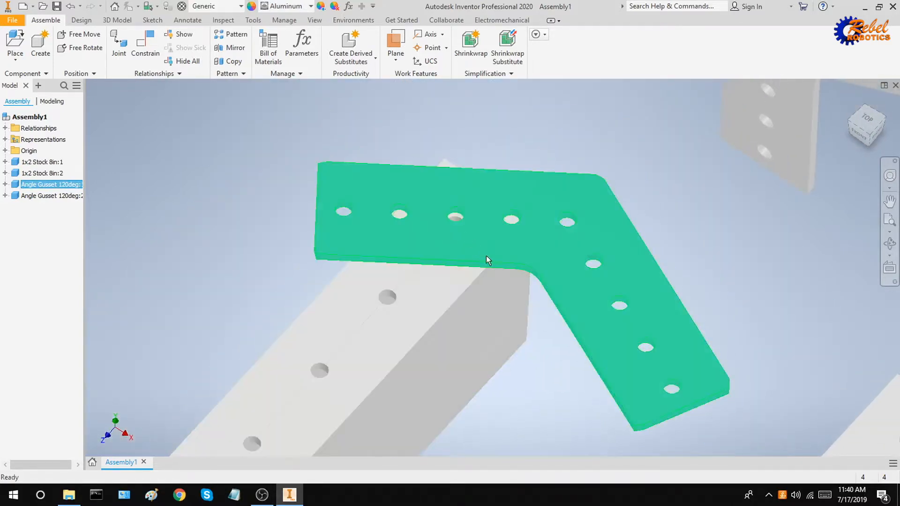
scroll(446, 224, "down", 3)
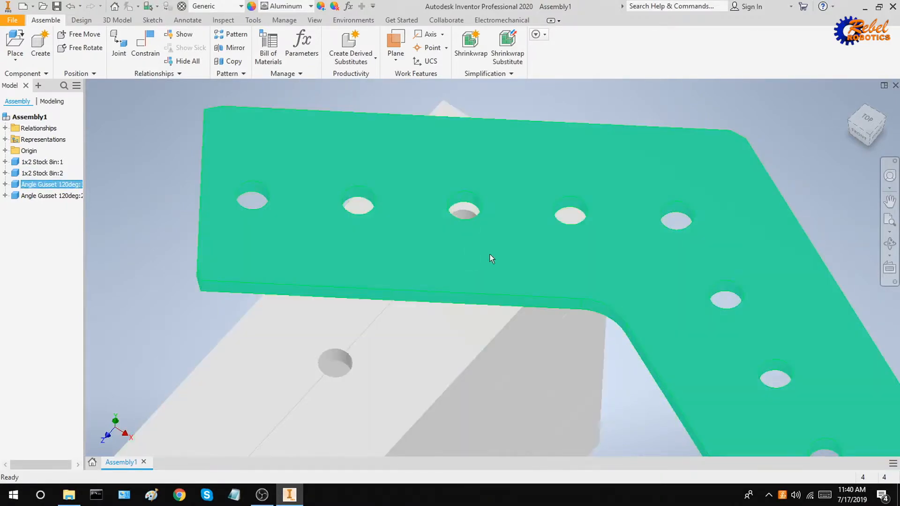
Constrain one gusset hole to line up with the matching hole in the stock tube.
left_click(146, 44)
middle_click_drag(526, 235, 626, 213)
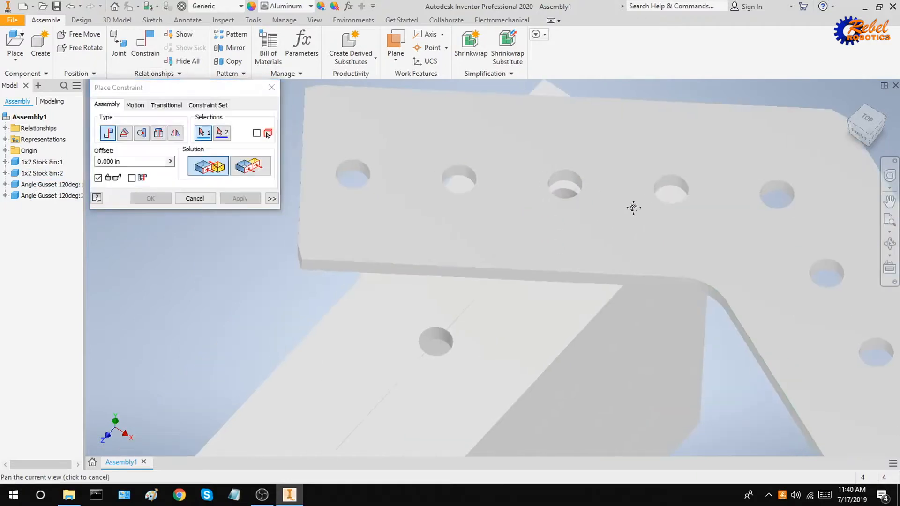
left_click(354, 171)
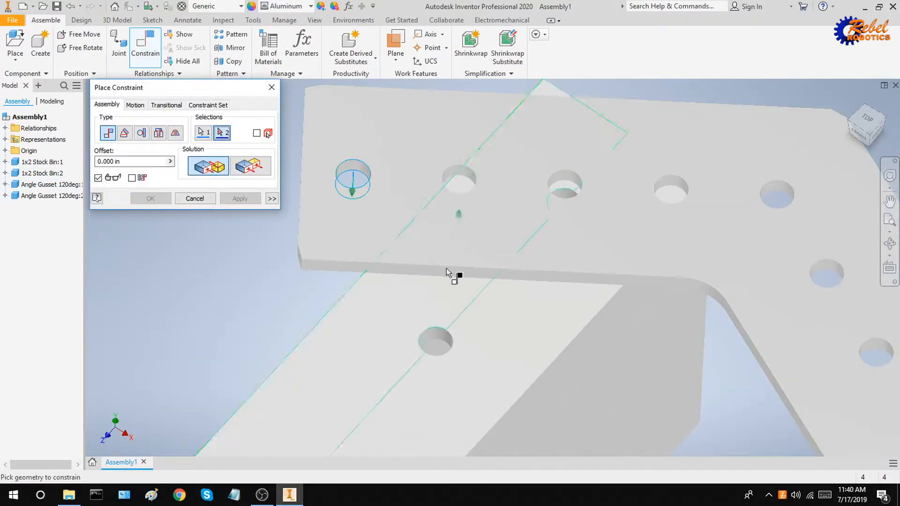
left_click(432, 341)
scroll(493, 336, "up", 3)
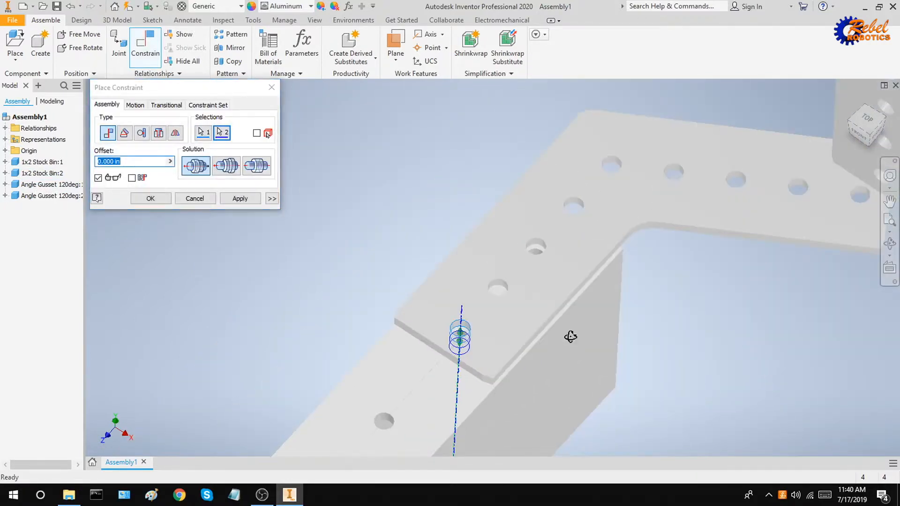
middle_click_drag(570, 336, 407, 263, "shift")
left_click(235, 196)
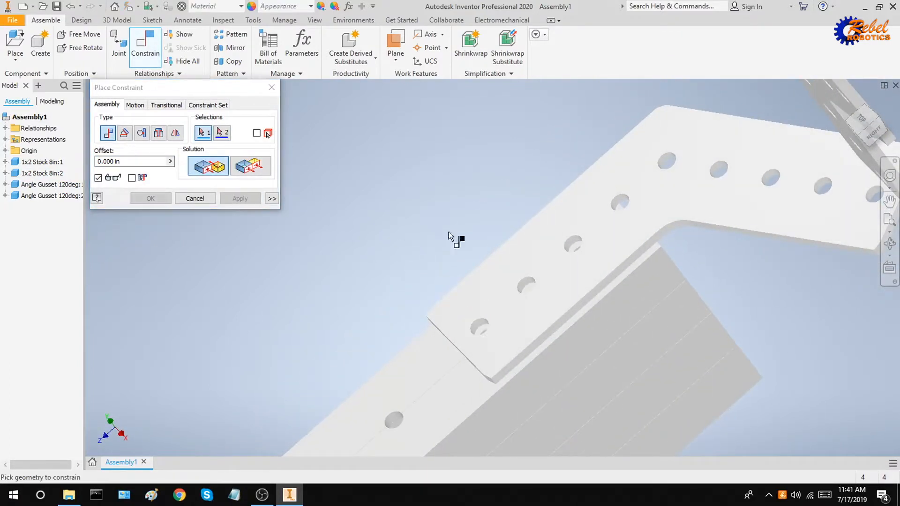
scroll(521, 245, "up", 5)
middle_click_drag(594, 300, 504, 276)
key("Escape")
Mate the gusset face flush against the stock tube's top surface.
left_click_drag(445, 215, 421, 185)
middle_click_drag(420, 189, 498, 330, "shift")
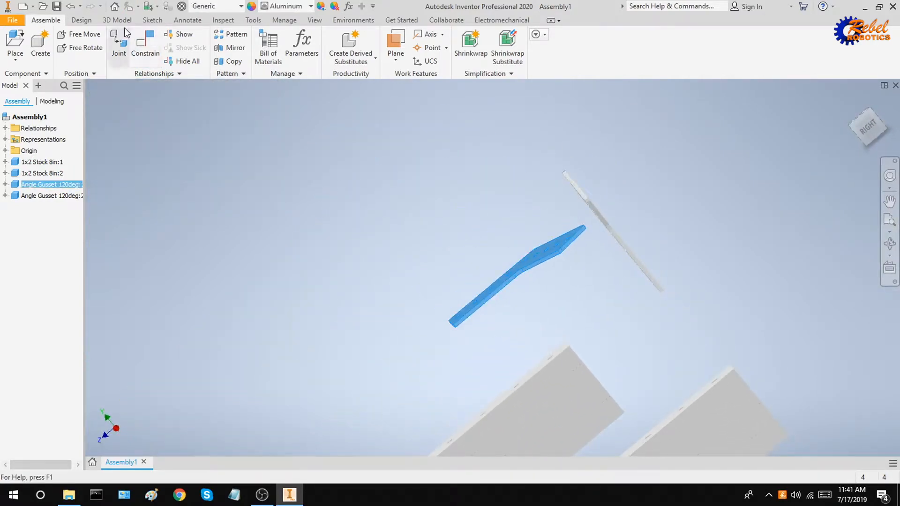
left_click(144, 42)
scroll(513, 300, "down", 6)
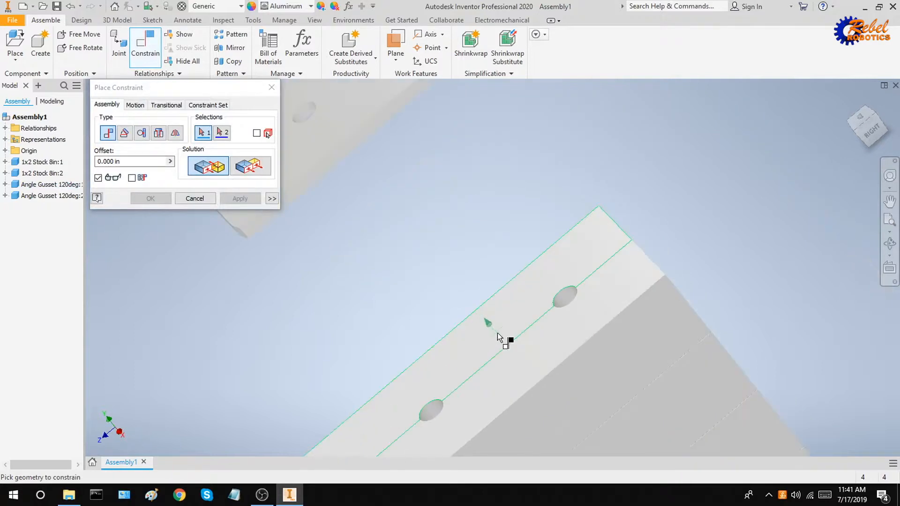
left_click(498, 334)
scroll(498, 333, "up", 4)
middle_click_drag(508, 348, 562, 341, "shift")
left_click(454, 301)
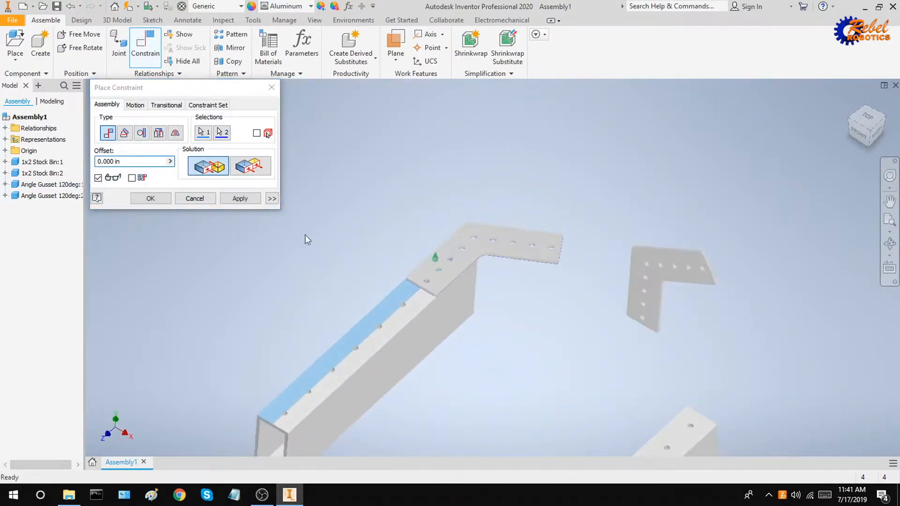
left_click(244, 199)
key("Escape")
Move the gusset down onto the first tube's end.
left_click_drag(409, 344, 437, 353)
left_click(482, 356)
middle_click_drag(533, 362, 473, 283)
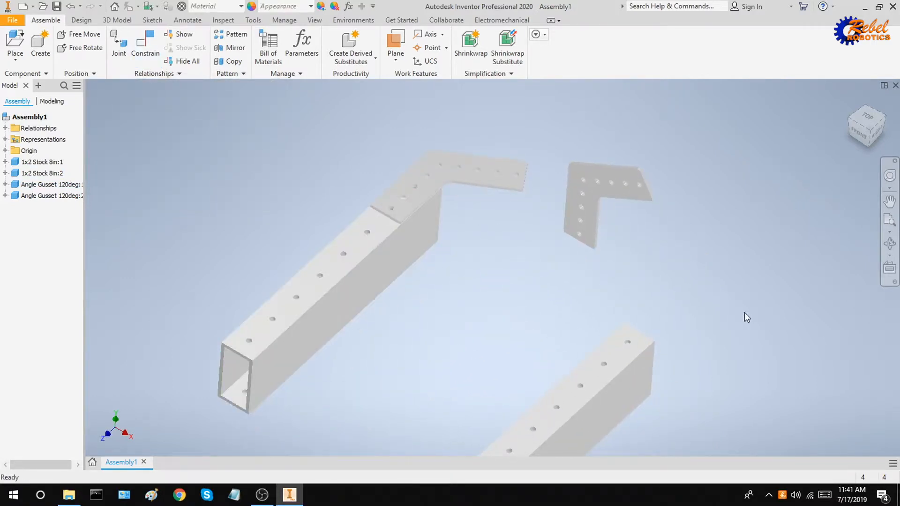
left_click_drag(472, 185, 545, 343)
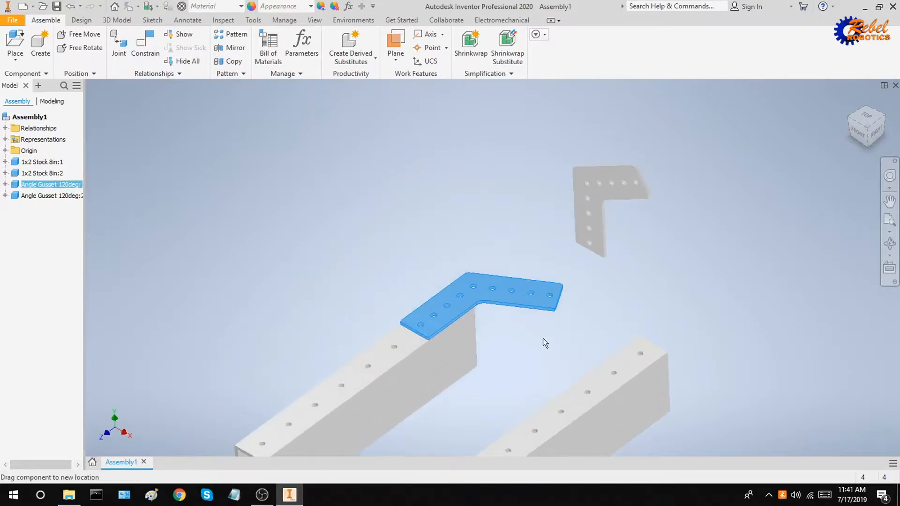
Align a hole in the gusset's free arm with a hole in the second stock tube.
left_click_drag(619, 391, 651, 336)
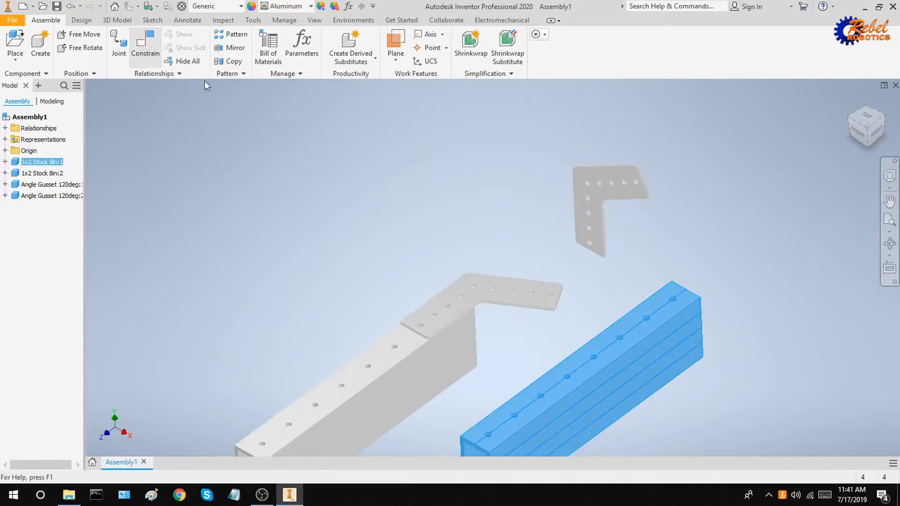
scroll(507, 296, "up", 7)
scroll(506, 297, "down", 2)
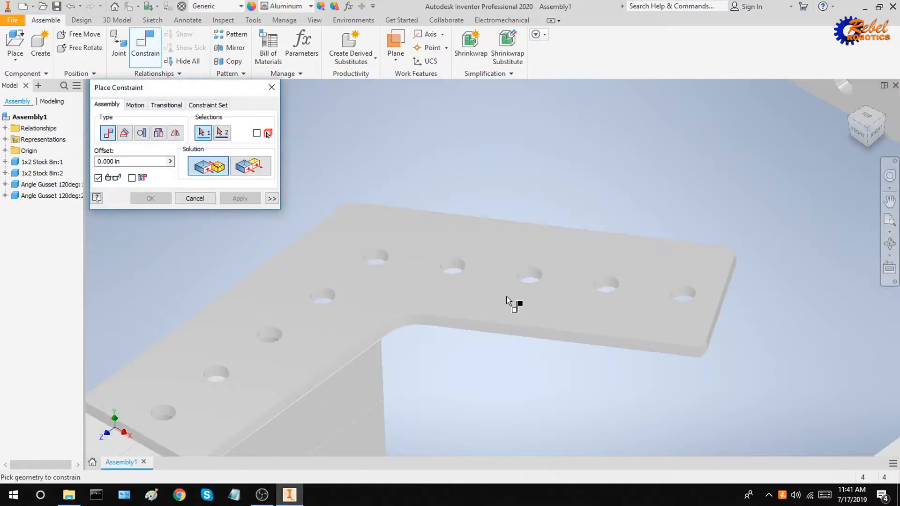
scroll(538, 249, "up", 5)
left_click(560, 243)
scroll(561, 243, "down", 7)
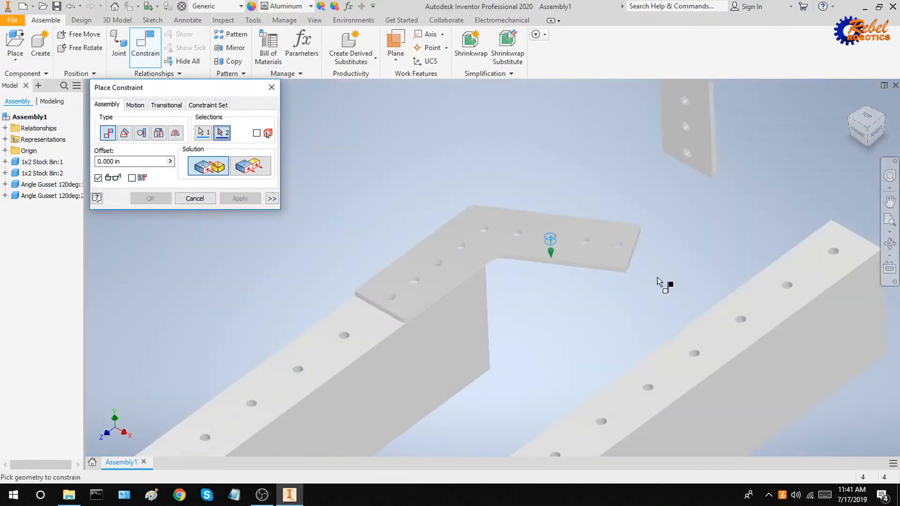
scroll(723, 255, "up", 5)
left_click(623, 262)
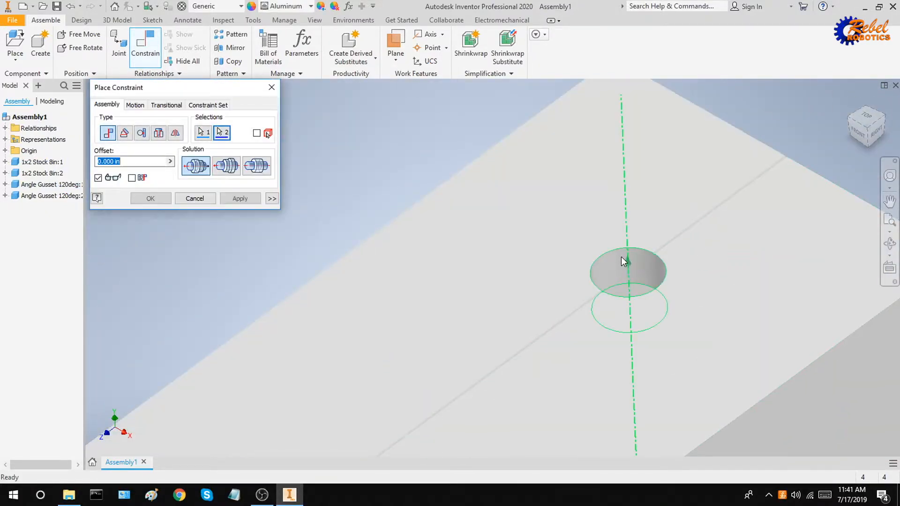
scroll(623, 267, "down", 5)
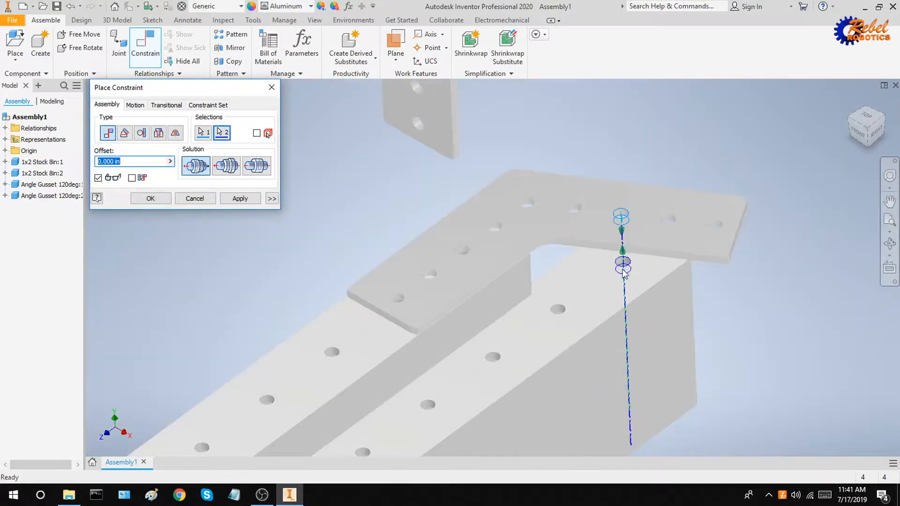
left_click(239, 198)
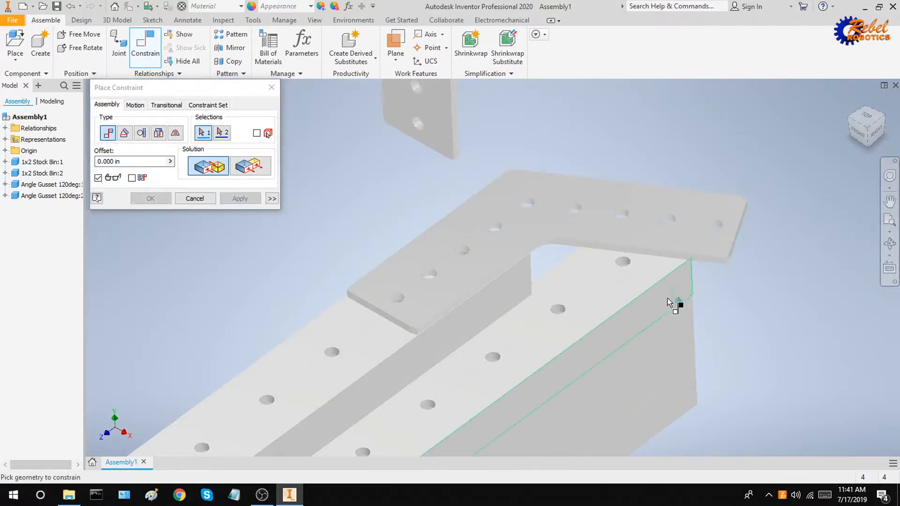
key("Escape")
Align a second tube hole with the gusset's end hole above it.
left_click_drag(667, 298, 721, 272)
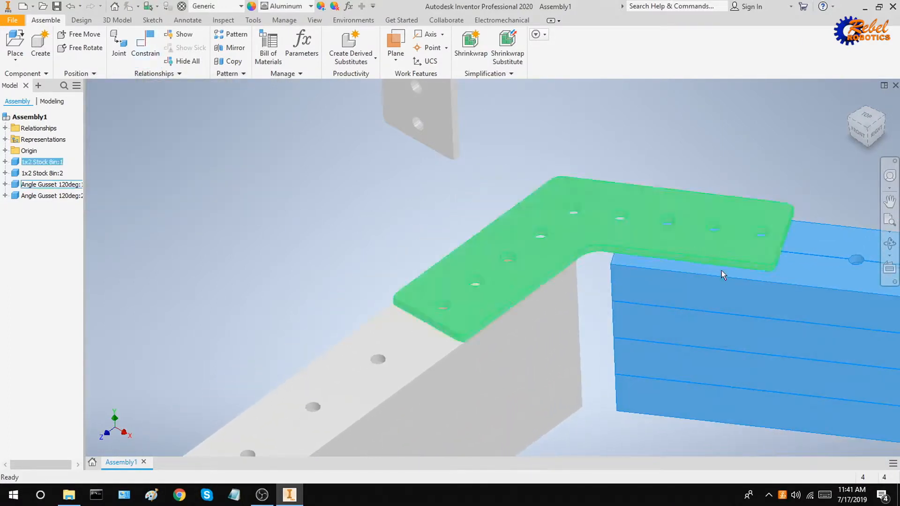
middle_click_drag(721, 271, 587, 252)
scroll(693, 204, "down", 3)
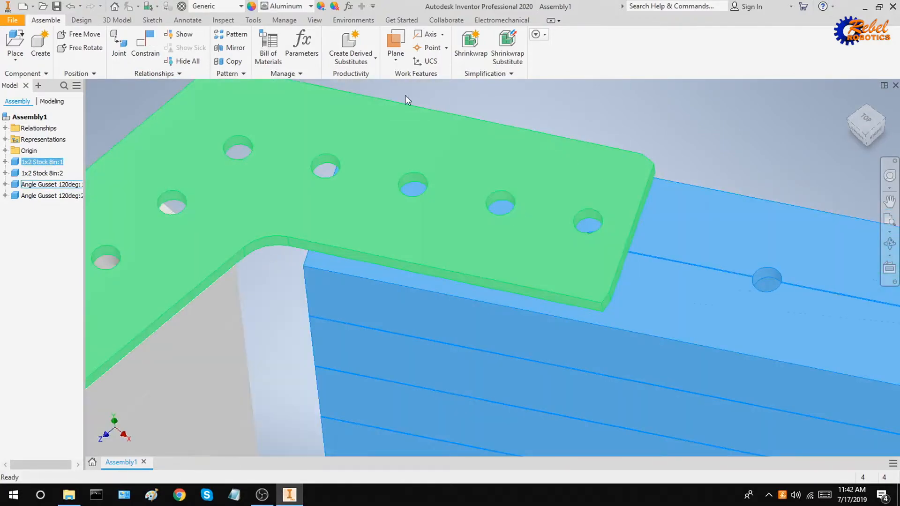
middle_click_drag(706, 215, 707, 236, "shift")
scroll(605, 269, "down", 9)
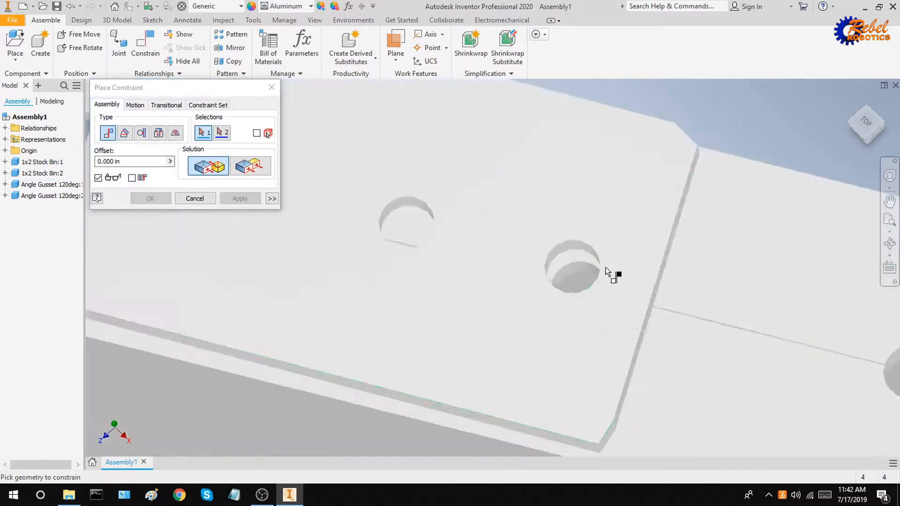
left_click(544, 276)
left_click(538, 194)
scroll(540, 195, "up", 6)
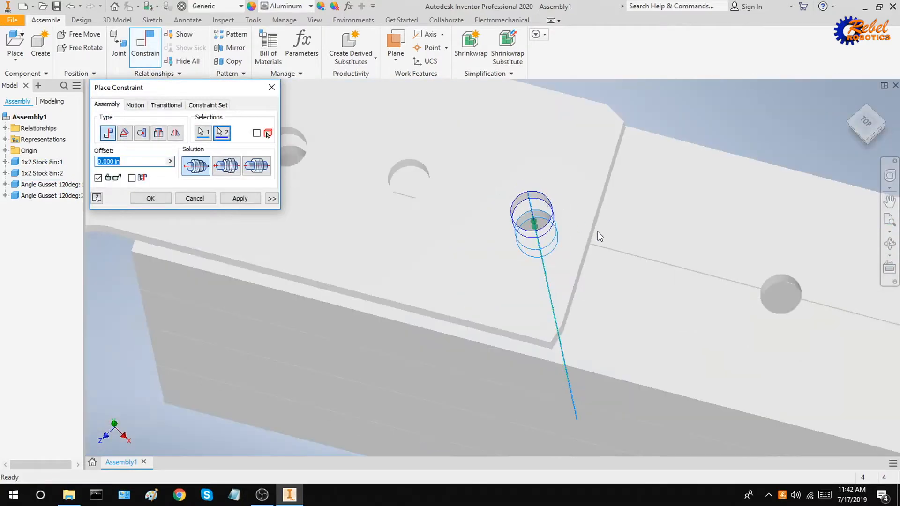
scroll(597, 233, "up", 6)
middle_click_drag(587, 218, 574, 196, "shift")
left_click(240, 198)
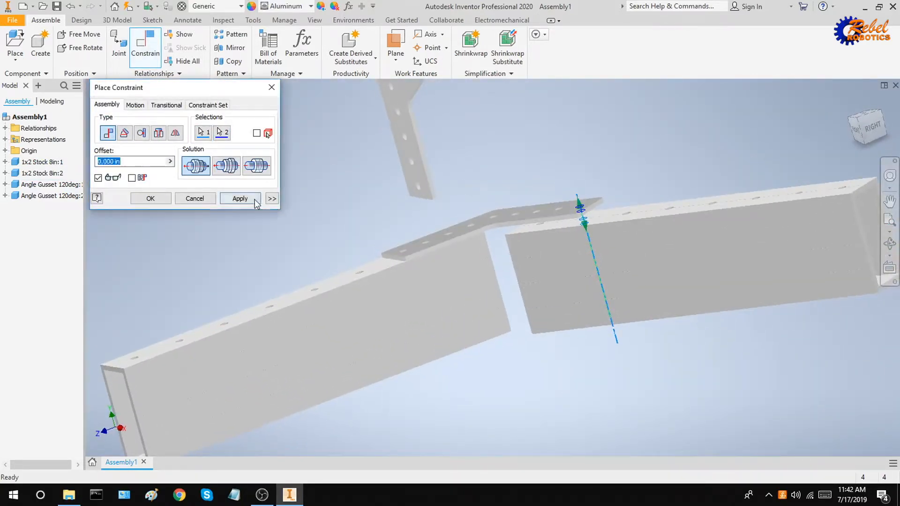
Mate the second tube's top edge to the matching gusset edge.
scroll(614, 240, "down", 5)
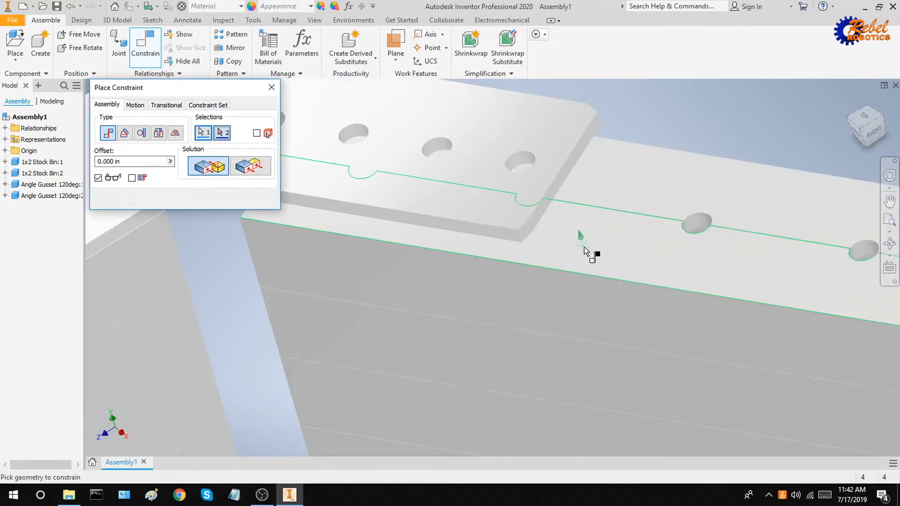
left_click(584, 246)
scroll(582, 263, "up", 5)
middle_click_drag(581, 265, 609, 272, "shift")
scroll(574, 229, "down", 5)
left_click(573, 228)
scroll(573, 228, "up", 4)
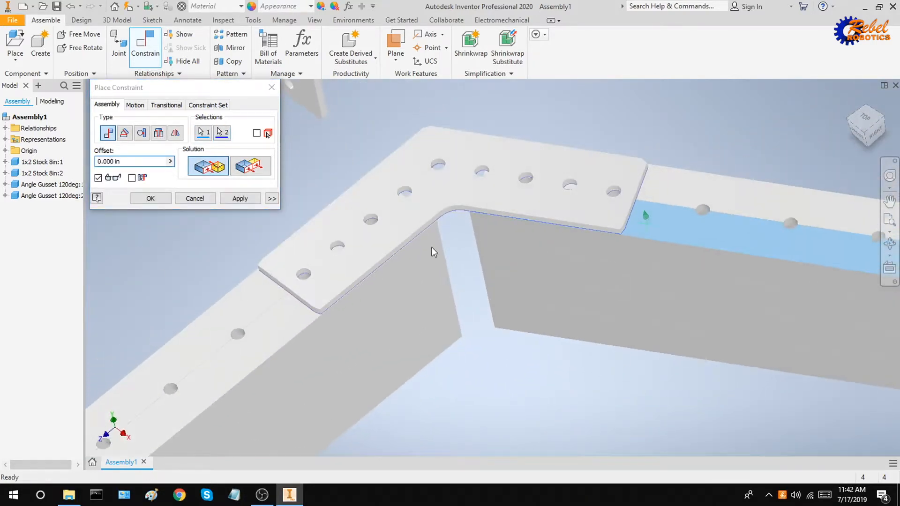
left_click(232, 199)
scroll(387, 257, "up", 4)
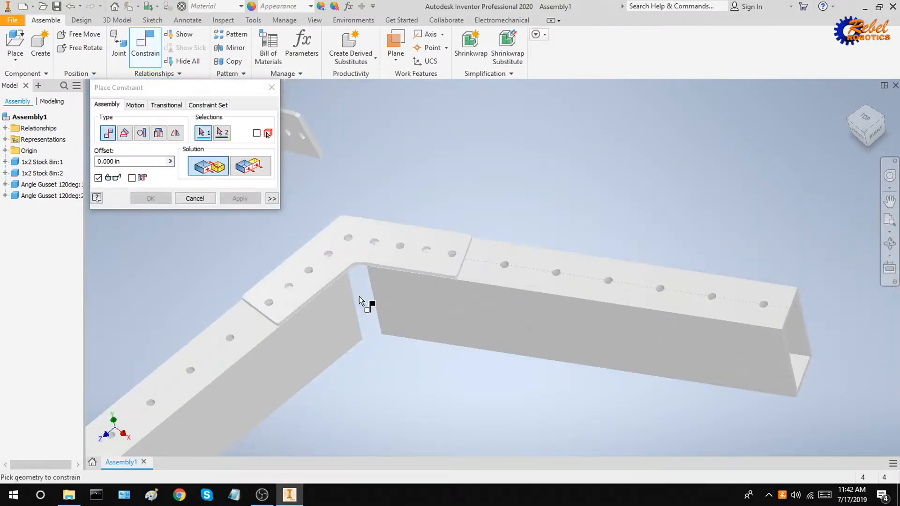
key("Escape")
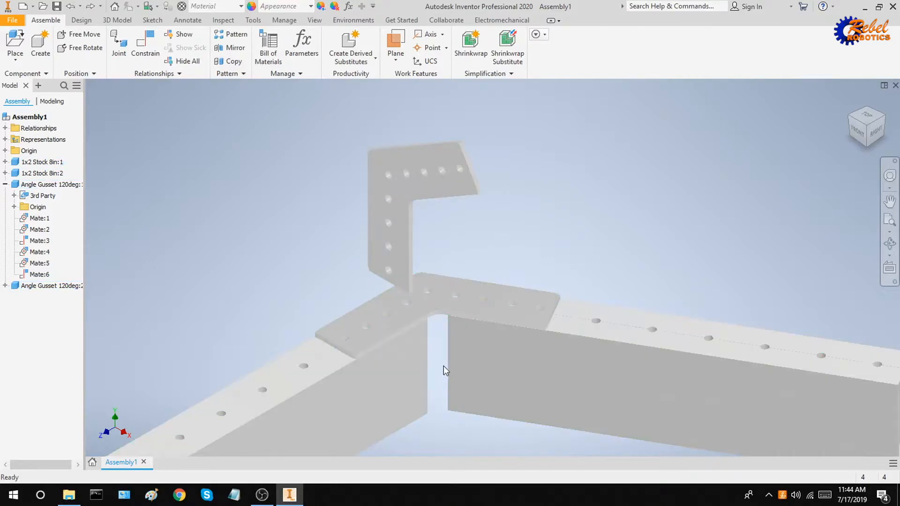
Add Mate:7, aligning a second-gusset hole axis with a stock bar hole axis.
left_click(144, 38)
scroll(390, 273, "down", 5)
left_click(368, 254)
scroll(368, 253, "up", 3)
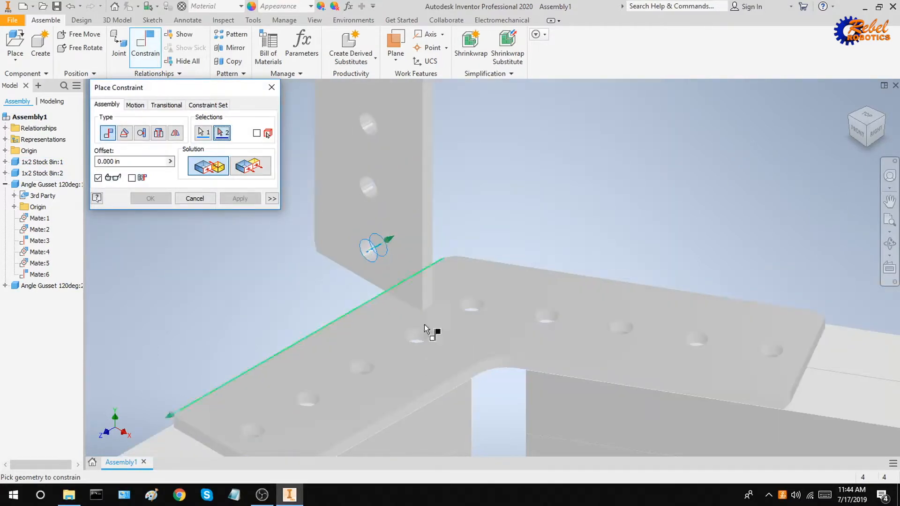
scroll(502, 341, "up", 3)
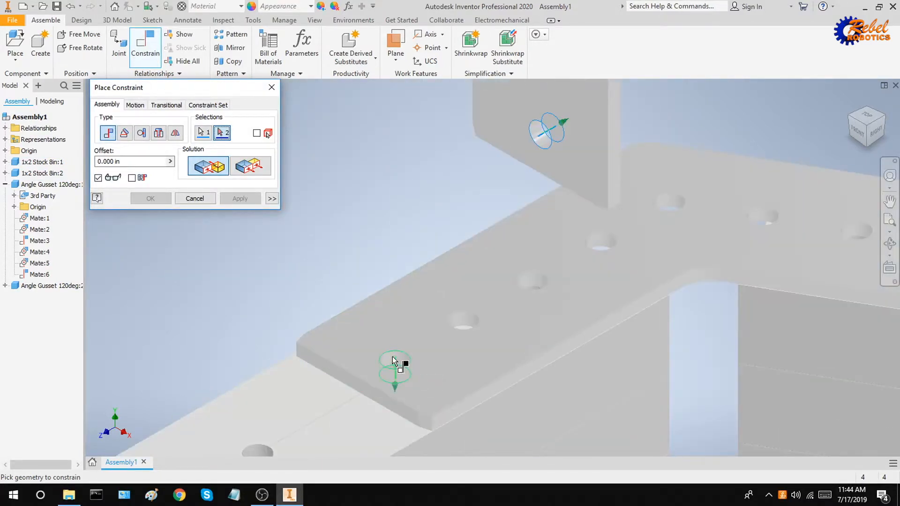
left_click(392, 360)
scroll(417, 351, "up", 5)
middle_click_drag(401, 270, 376, 103)
middle_click_drag(448, 173, 435, 222)
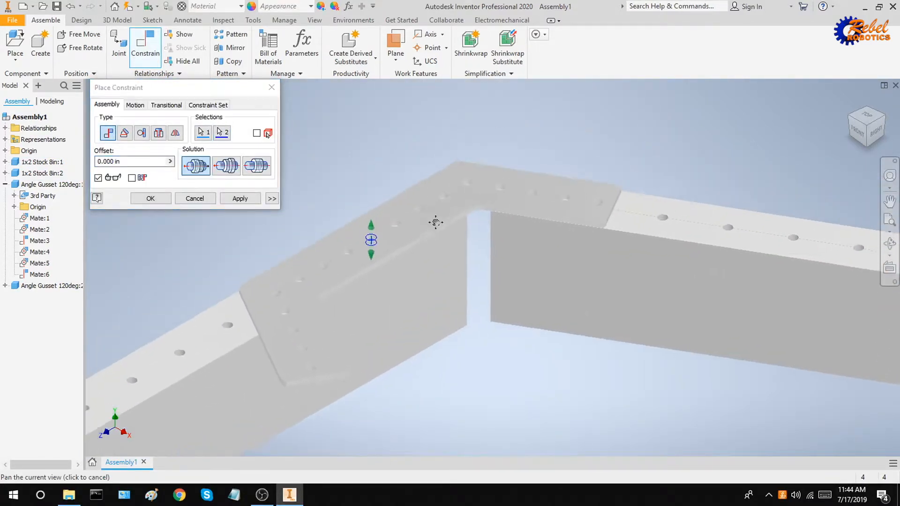
left_click(225, 169)
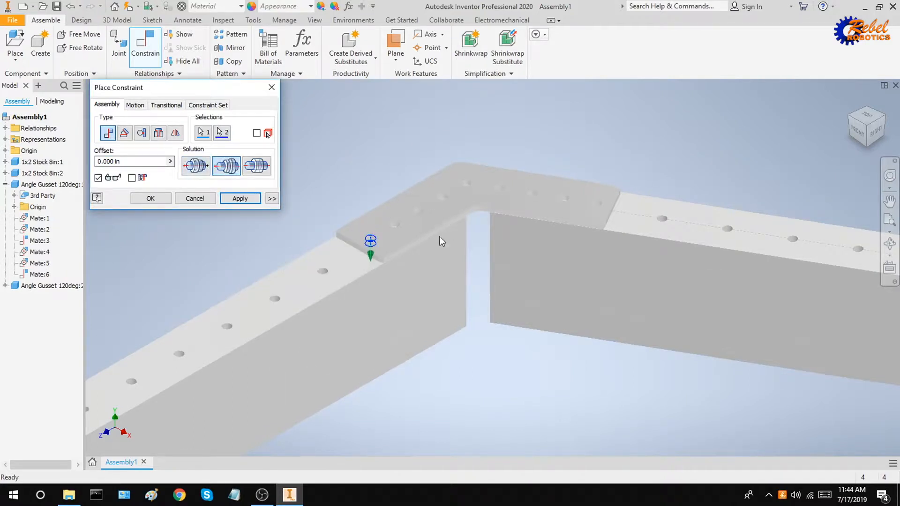
left_click(240, 198)
key("Escape")
left_click_drag(401, 246, 411, 319)
Add Mate:8, aligning another gusset hole axis with its matching bar hole.
left_click(149, 51)
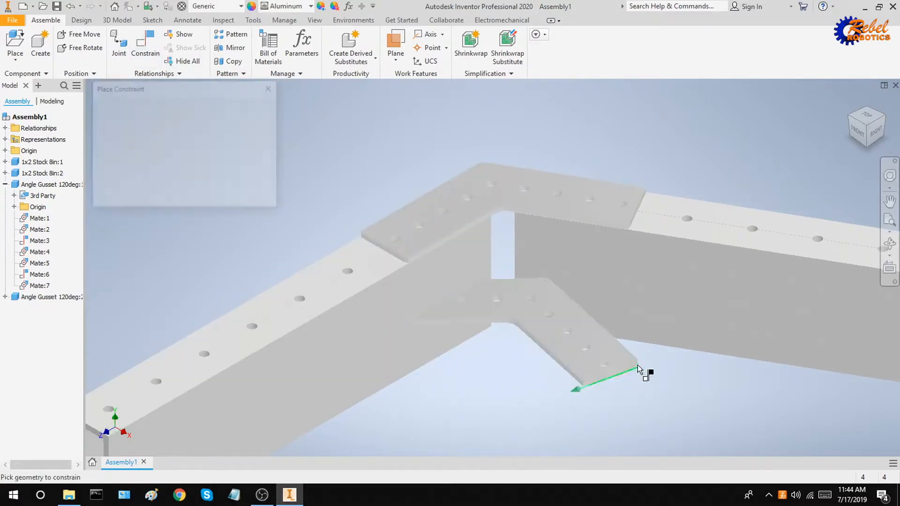
scroll(609, 364, "up", 5)
left_click(588, 353)
scroll(586, 353, "down", 3)
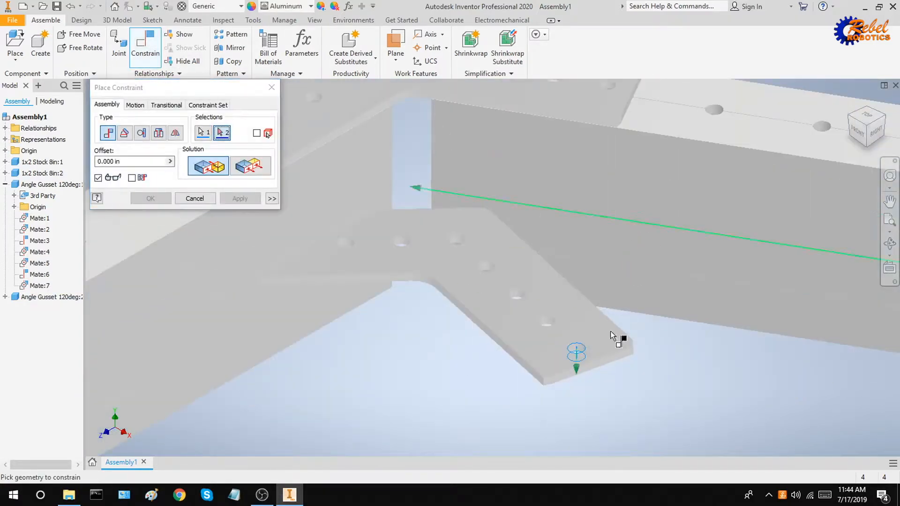
scroll(583, 213, "up", 5)
left_click(561, 213)
scroll(560, 217, "down", 5)
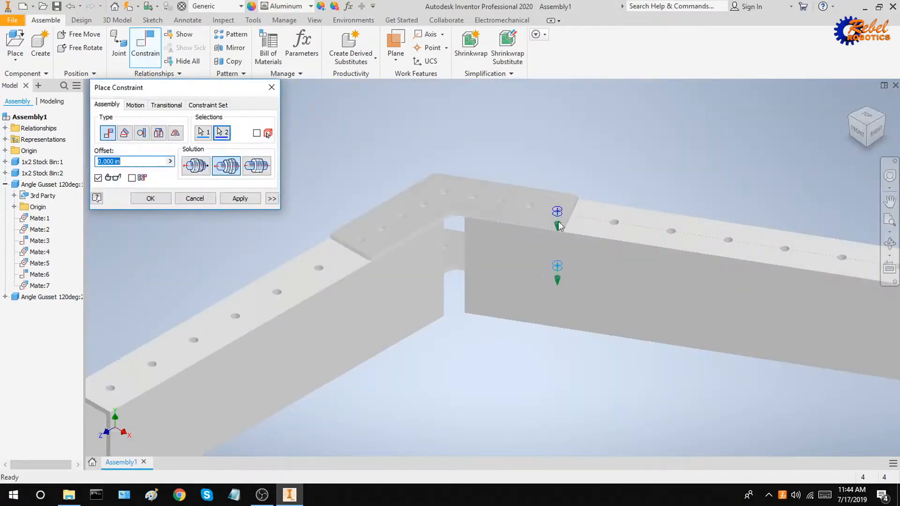
left_click(256, 201)
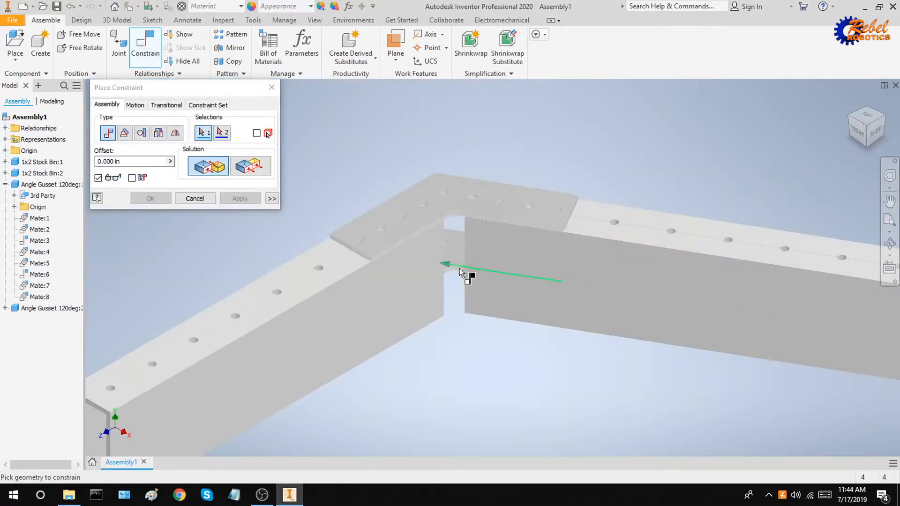
key("Escape")
left_click_drag(453, 266, 460, 396)
middle_click_drag(410, 279, 369, 180)
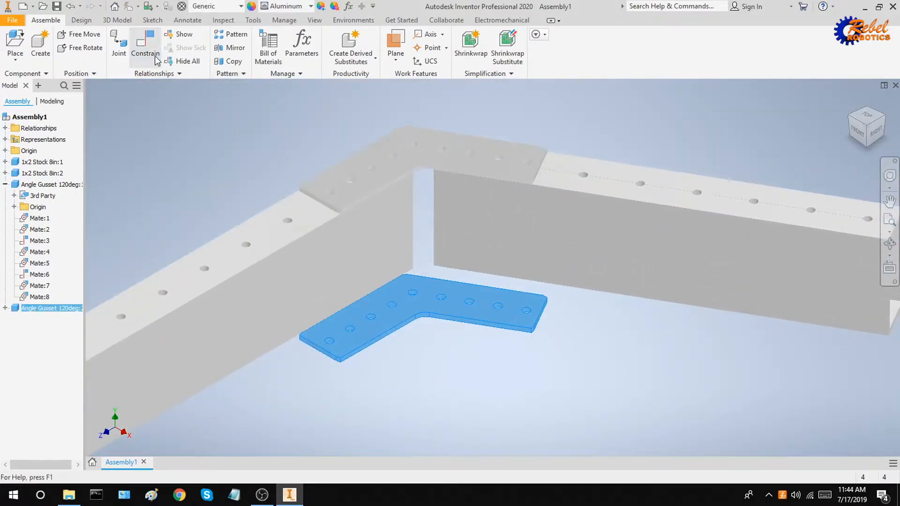
Mate the second gusset's top face against the stock bars' underside (Mate:9).
scroll(454, 308, "up", 5)
left_click(415, 306)
scroll(401, 307, "down", 6)
middle_click_drag(483, 346, 454, 304, "shift")
scroll(443, 302, "up", 3)
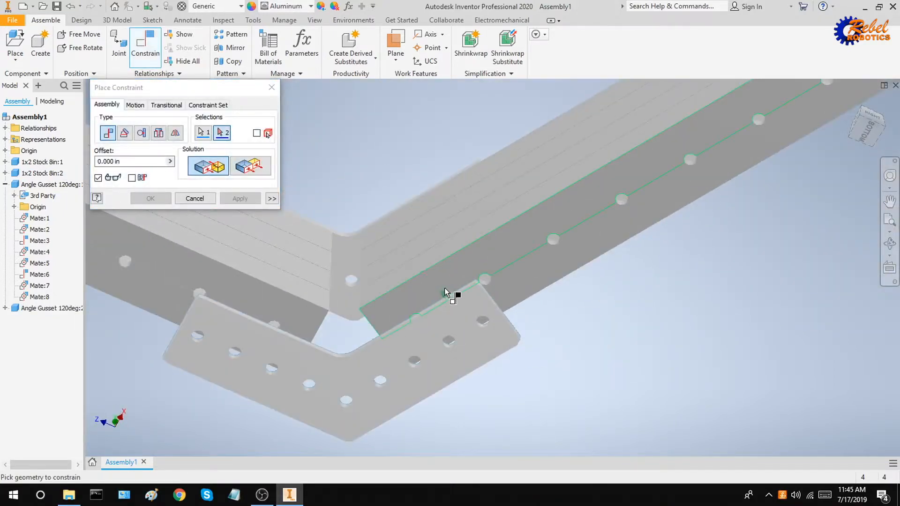
left_click(443, 287)
middle_click_drag(456, 266, 409, 294, "shift")
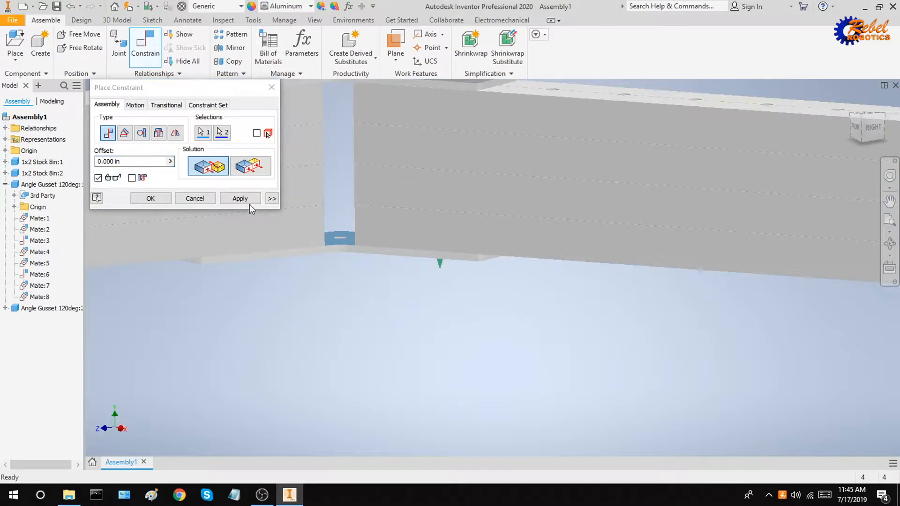
scroll(407, 232, "down", 8)
key("Escape")
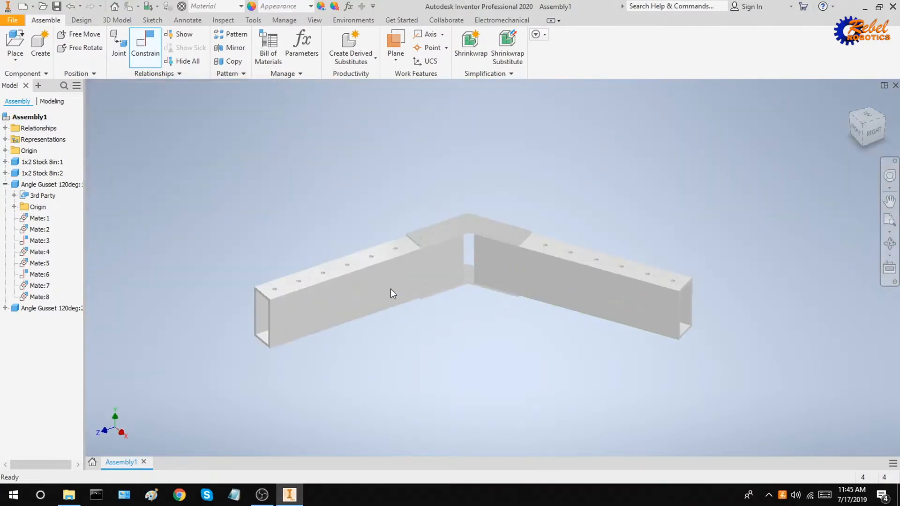
Drag the left and right stock bars to test the constrained assembly.
left_click(407, 283)
left_click_drag(407, 284, 358, 274)
left_click_drag(564, 265, 584, 303)
left_click_drag(480, 284, 505, 277)
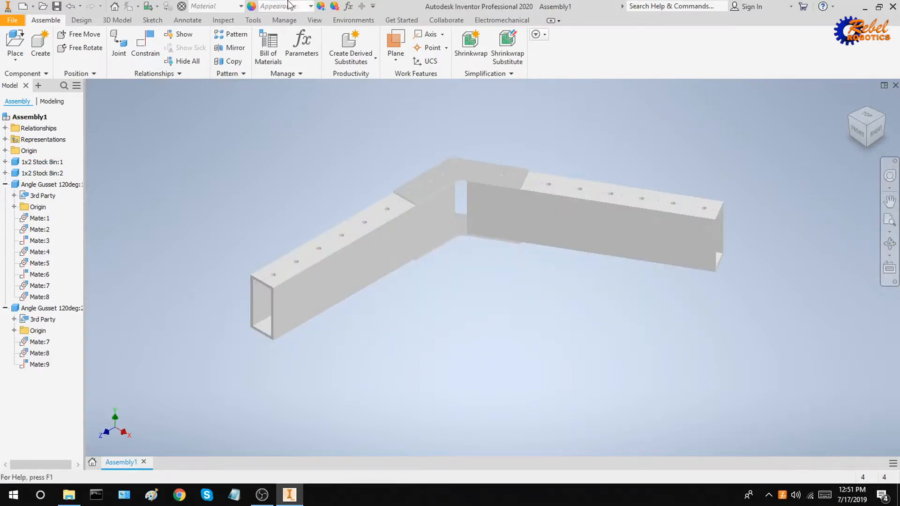
Measure the stock bar from its side face to its top edge: 1.000 in.
left_click(252, 20)
left_click(14, 36)
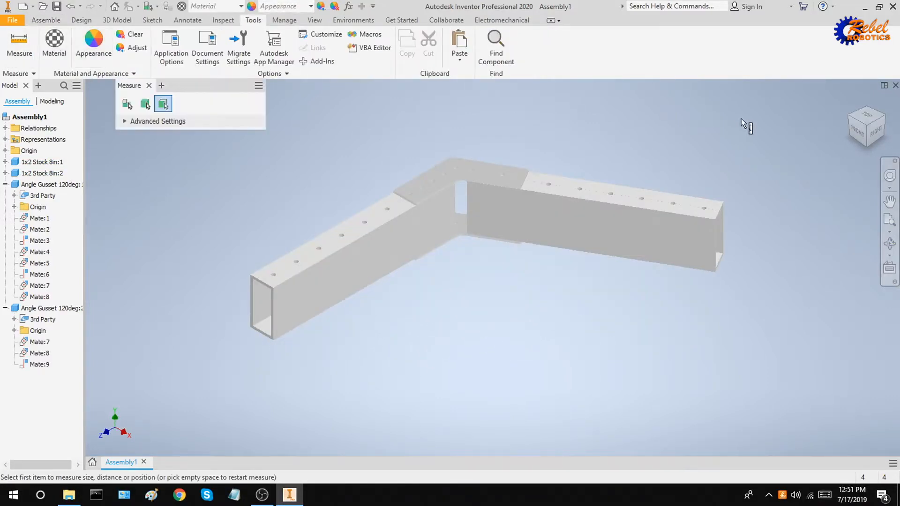
scroll(698, 192, "down", 5)
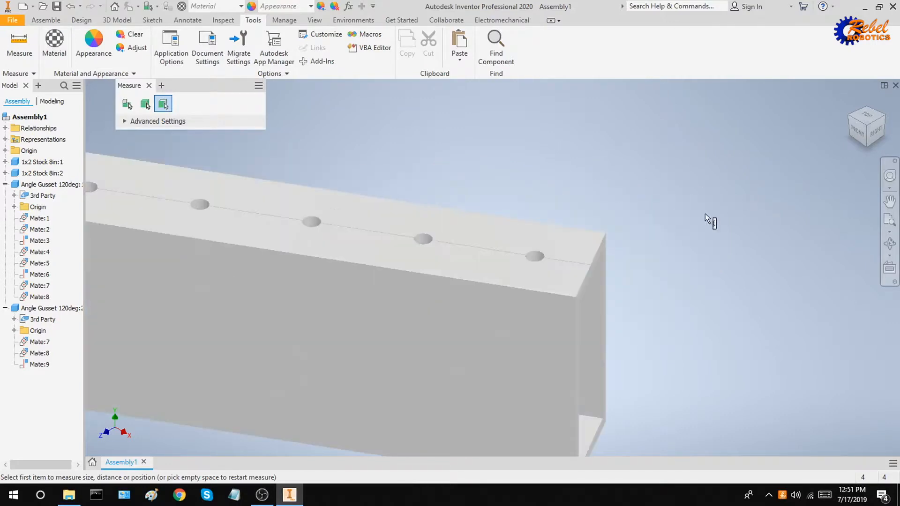
left_click(548, 305)
middle_click_drag(600, 232, 538, 282, "shift")
left_click(460, 356)
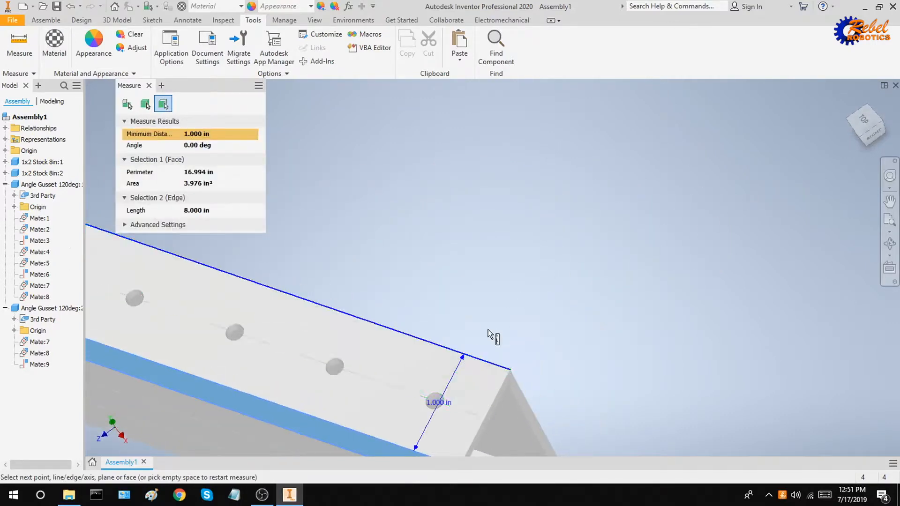
Measure from the gusset's thin side face to the bar's top edge: 0.990 in.
scroll(488, 330, "up", 5)
middle_click_drag(615, 287, 483, 258, "shift")
scroll(482, 257, "down", 5)
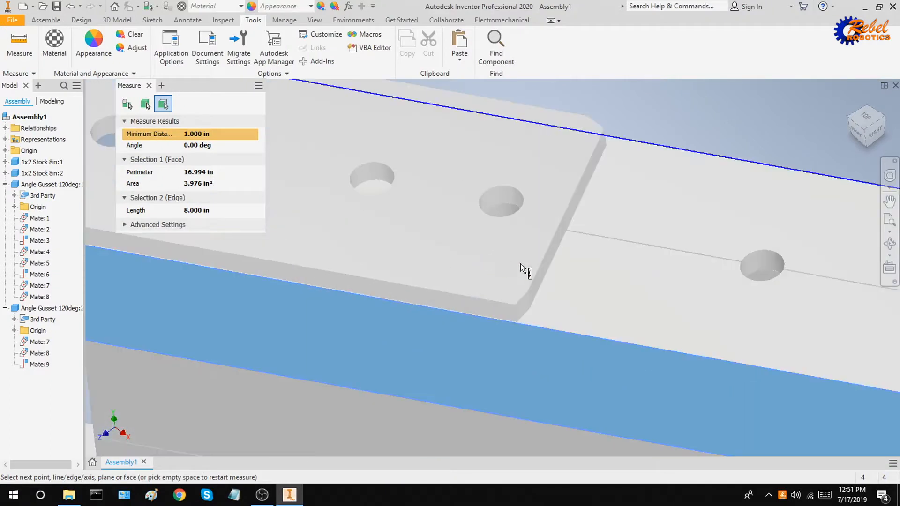
left_click(485, 306)
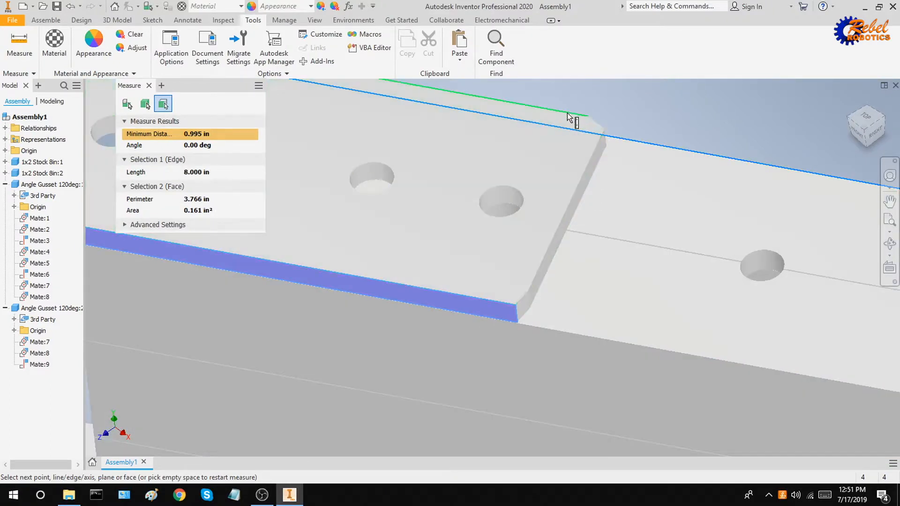
left_click(573, 118)
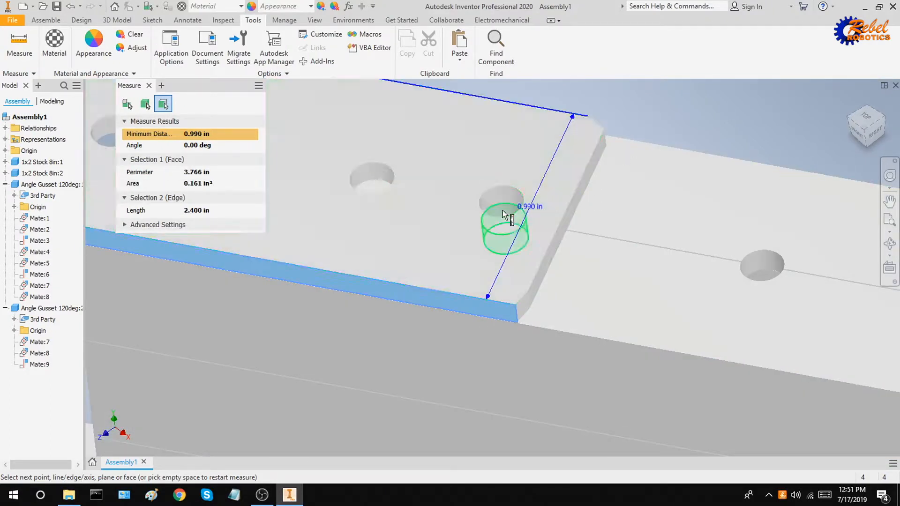
middle_click_drag(542, 217, 617, 133)
key("Escape")
middle_click_drag(509, 189, 457, 141)
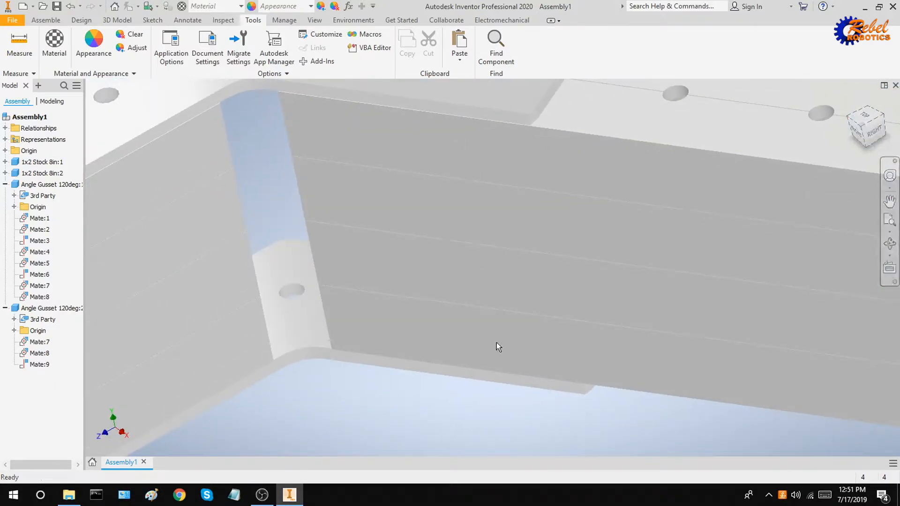
Select the second angle gusset, suppress its Mate:8 in the browser, and drag it under the corner.
left_click(861, 127)
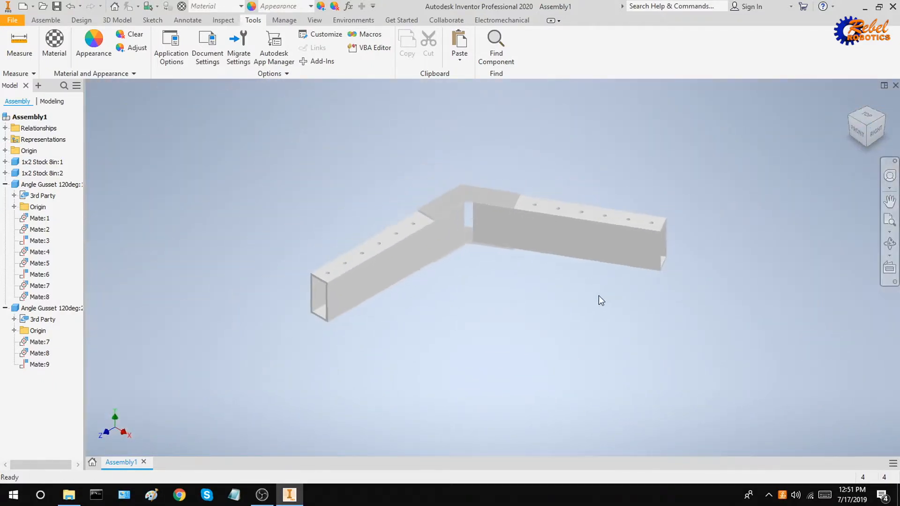
scroll(487, 229, "up", 6)
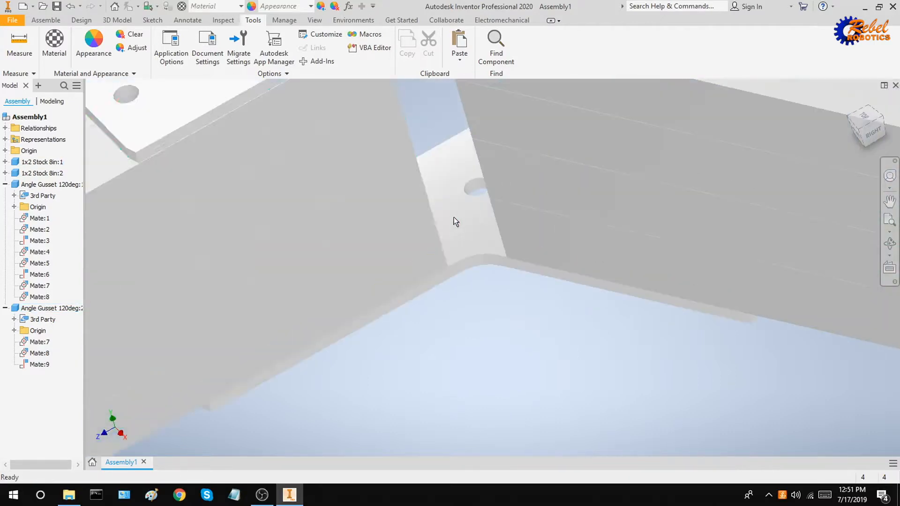
left_click(468, 262)
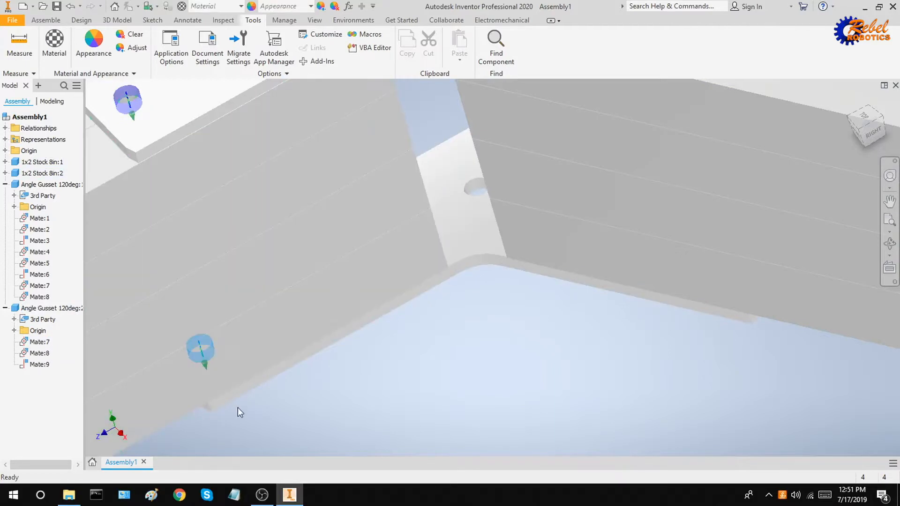
double_click(36, 353)
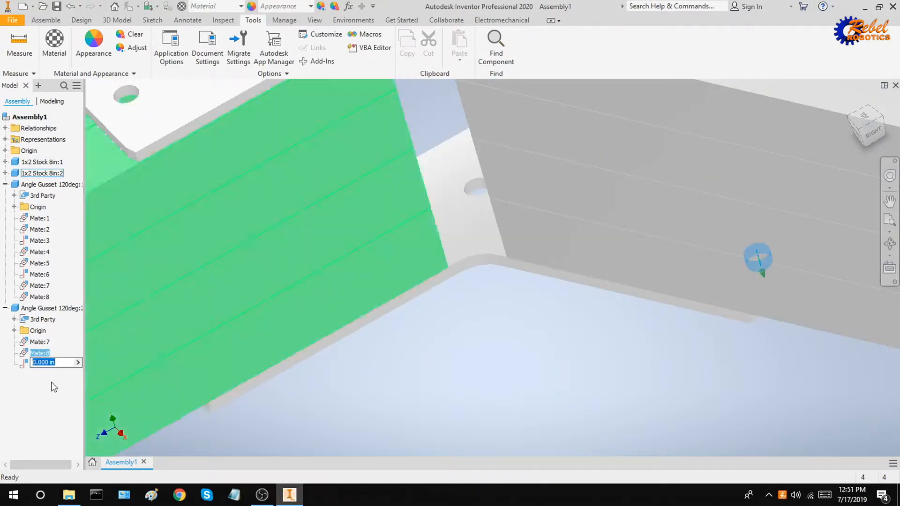
right_click(39, 355)
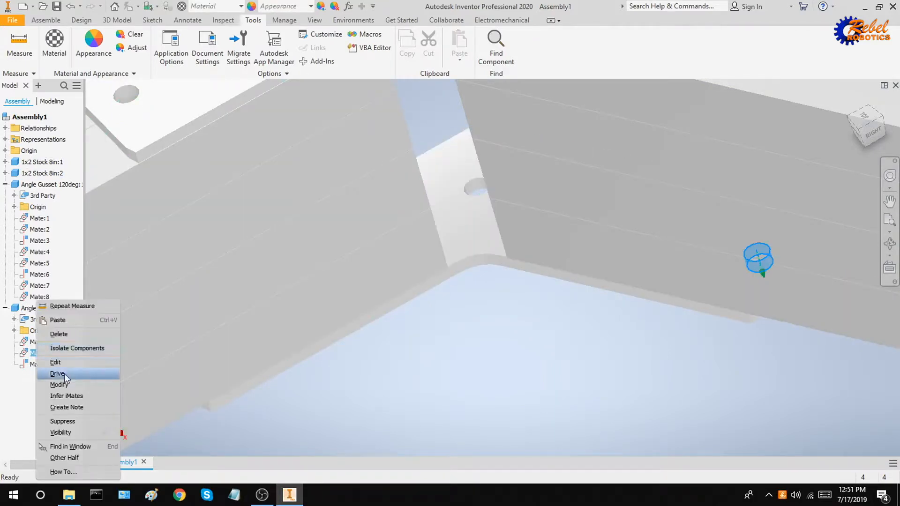
left_click(75, 423)
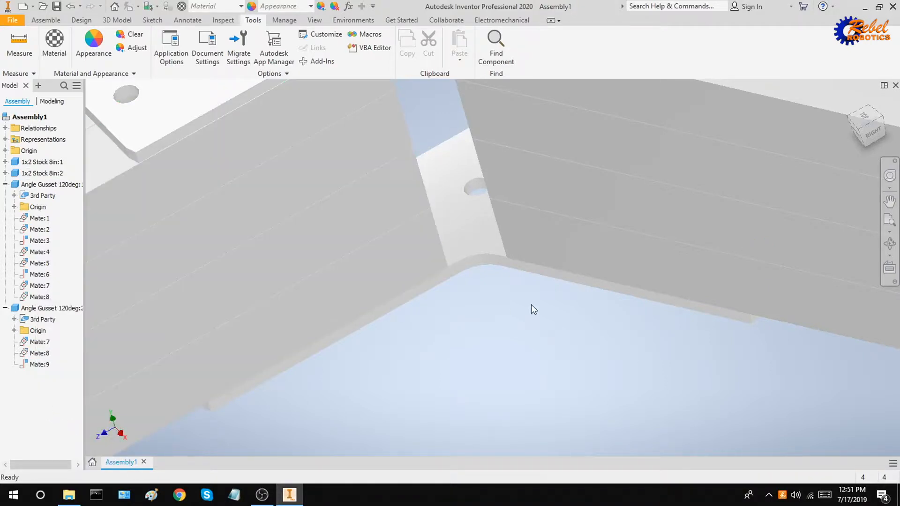
left_click_drag(603, 293, 562, 317)
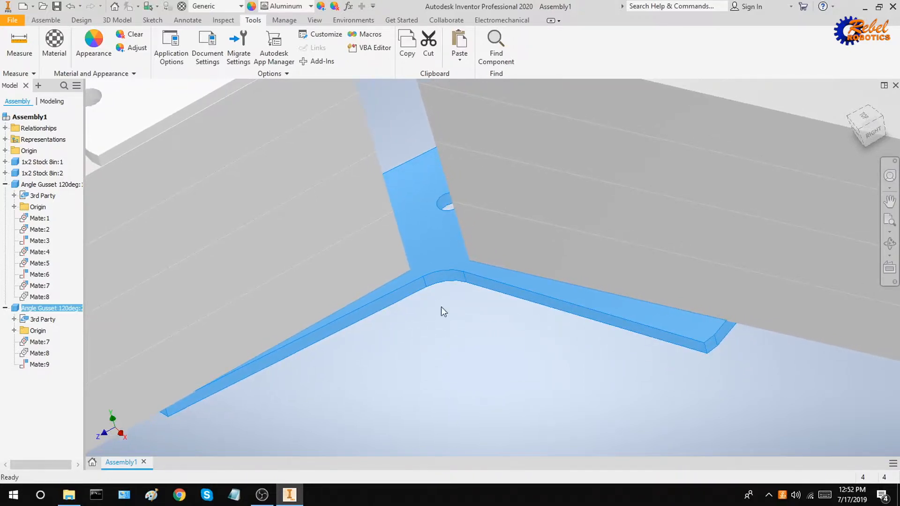
left_click(46, 20)
left_click(145, 42)
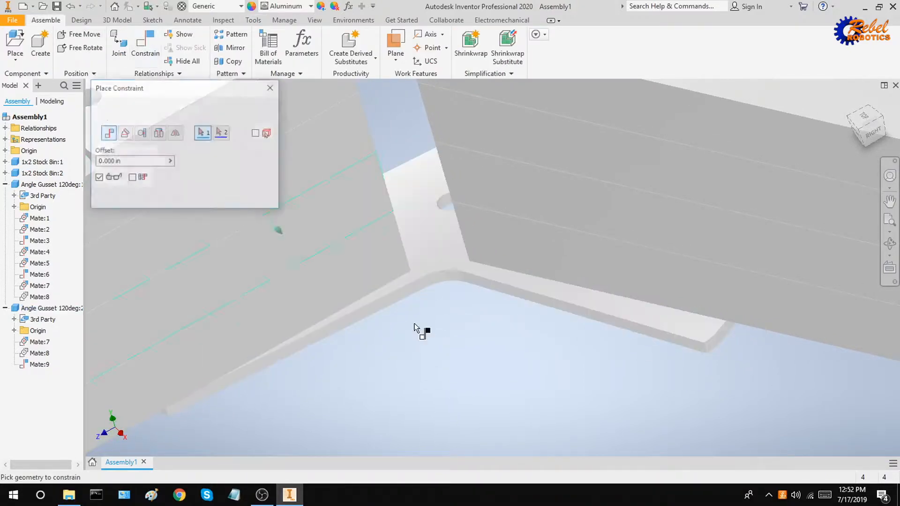
left_click(637, 332)
left_click(651, 279)
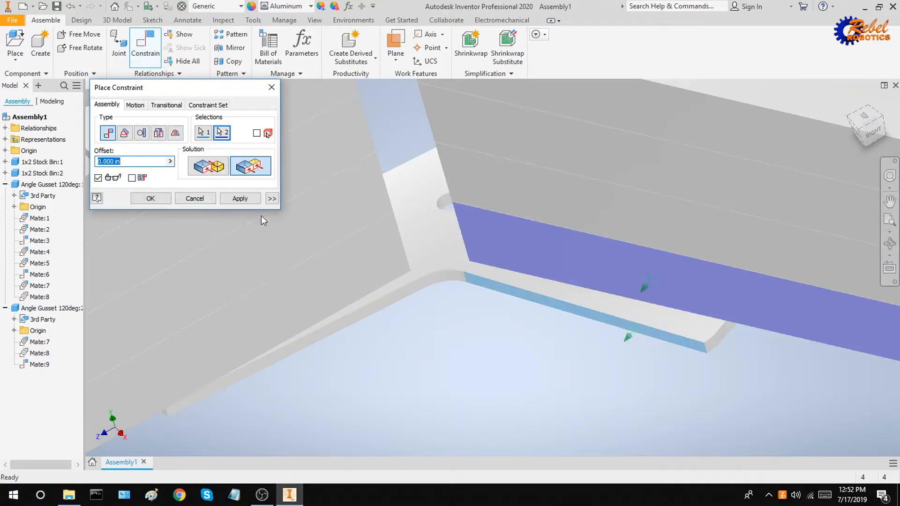
left_click(242, 199)
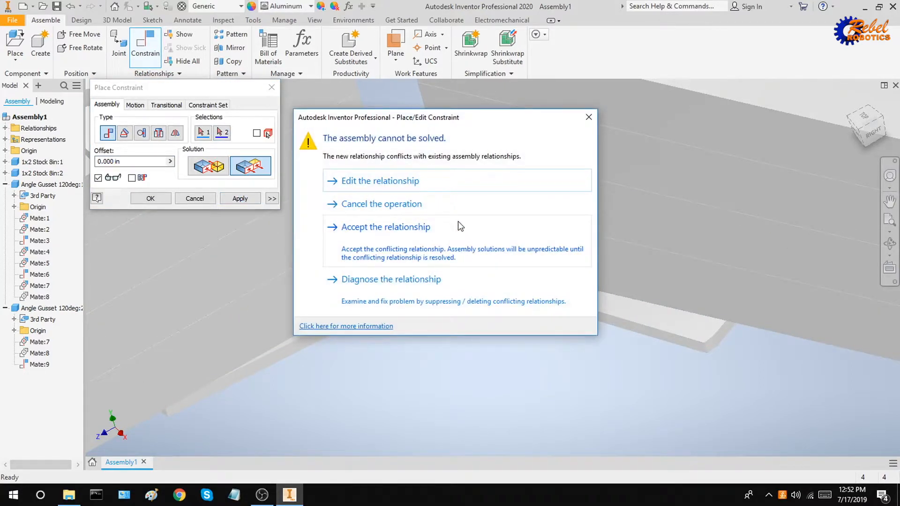
left_click(468, 211)
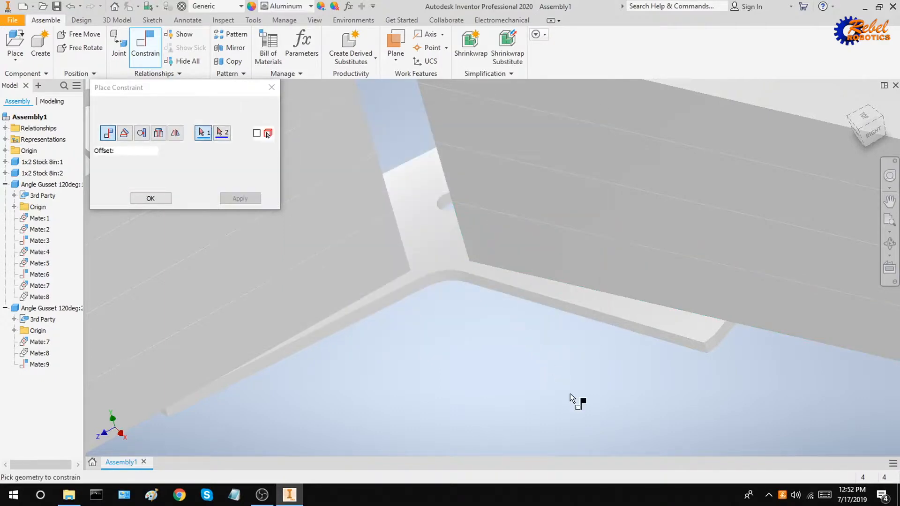
Select 1x2 Stock 8in:1 and toggle Suppress on the second Angle Gusset's Mate:8.
scroll(565, 300, "down", 5)
scroll(609, 273, "up", 5)
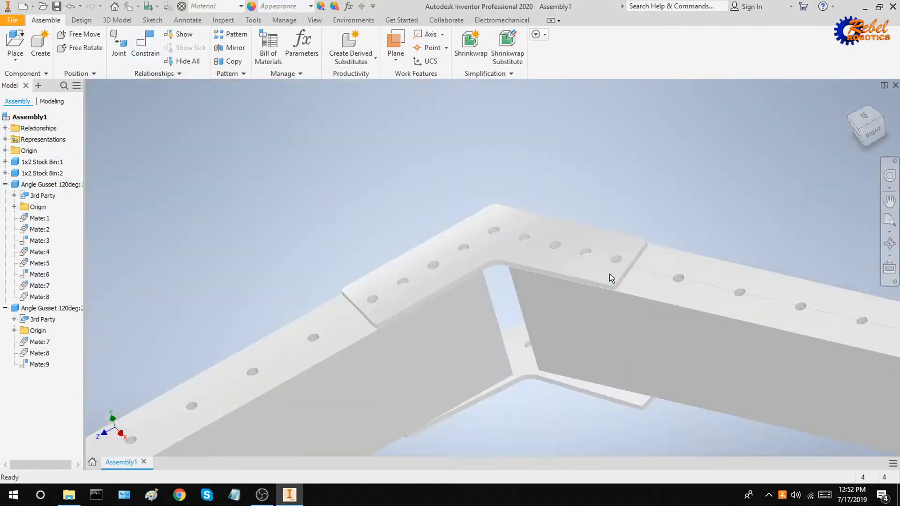
middle_click_drag(609, 273, 622, 295, "shift")
scroll(616, 320, "down", 5)
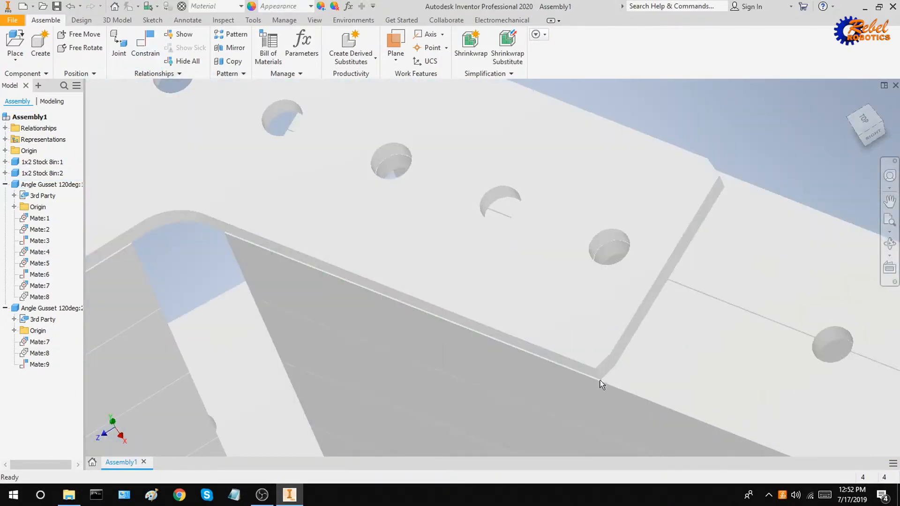
left_click(727, 209)
scroll(578, 389, "down", 5)
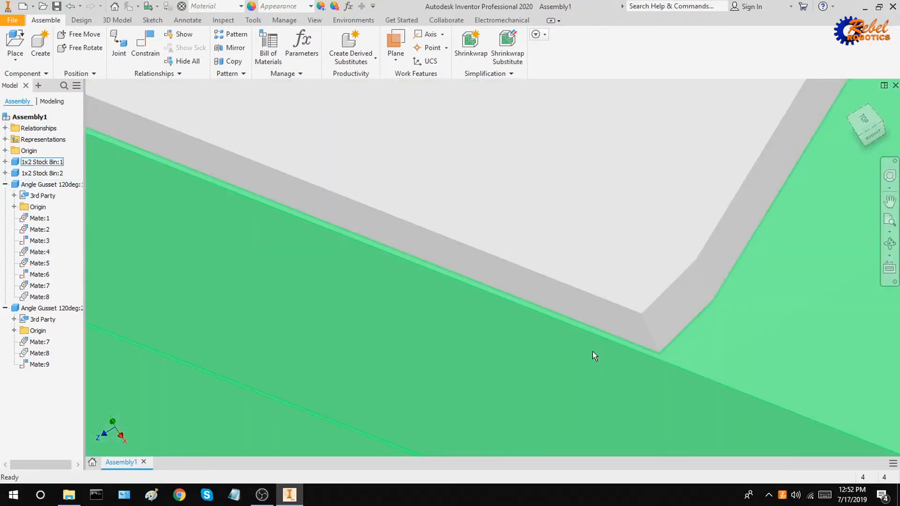
scroll(592, 350, "up", 5)
middle_click_drag(466, 386, 437, 165, "shift")
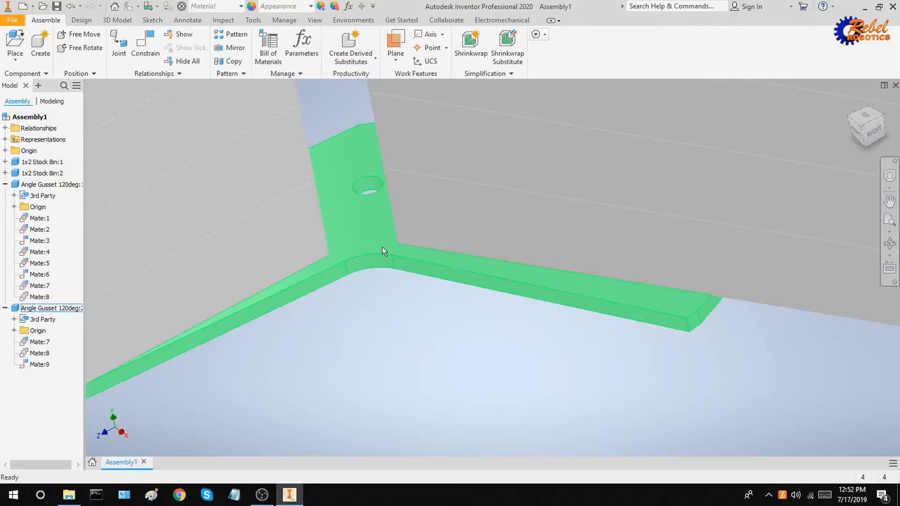
right_click(41, 354)
left_click(70, 422)
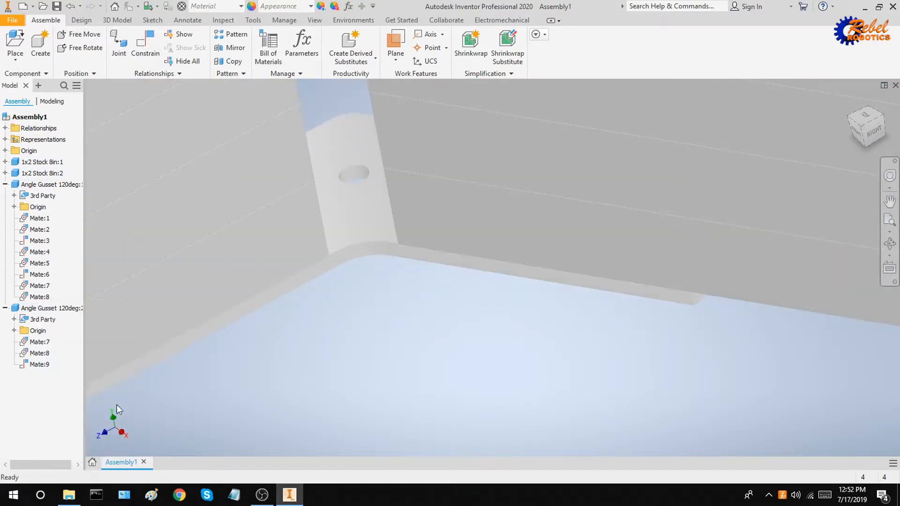
Pan and zoom to inspect the gusset beneath the bent corner of the bars.
scroll(360, 286, "down", 5)
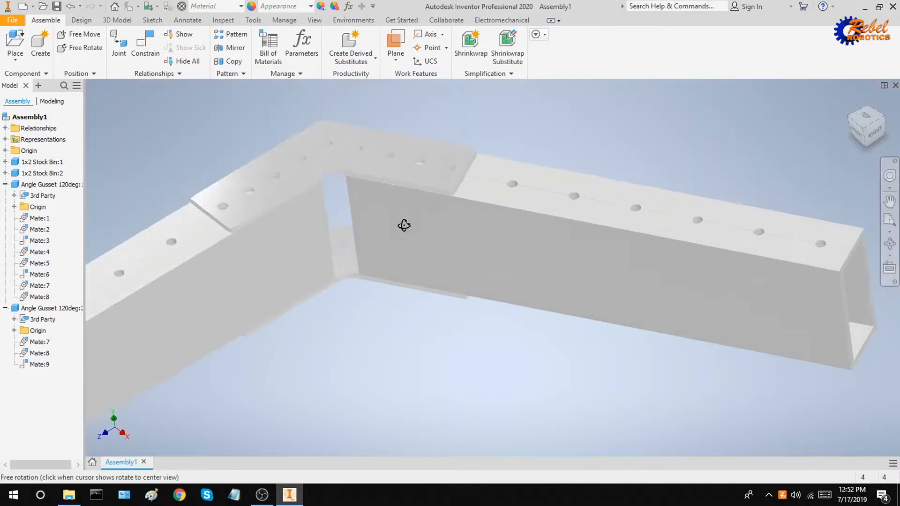
scroll(407, 182, "up", 5)
scroll(413, 255, "down", 5)
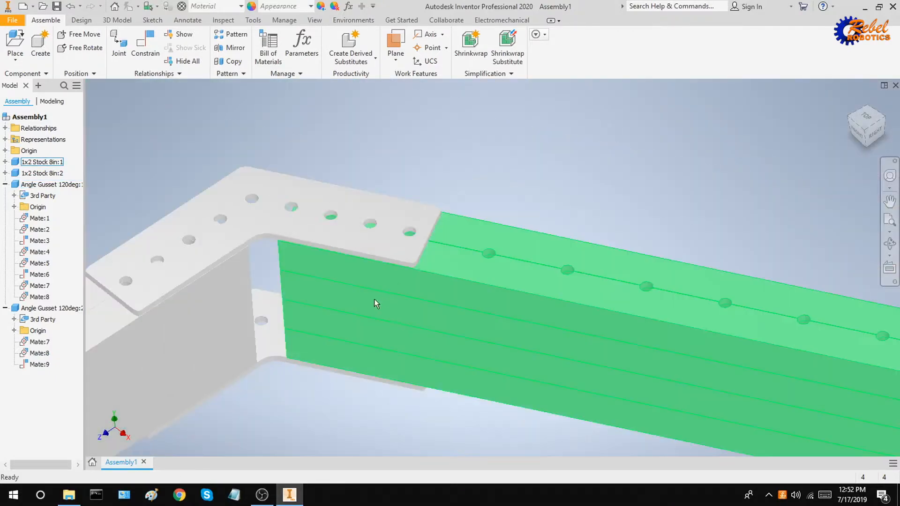
middle_click_drag(374, 300, 484, 201)
scroll(400, 263, "up", 5)
scroll(426, 274, "down", 2)
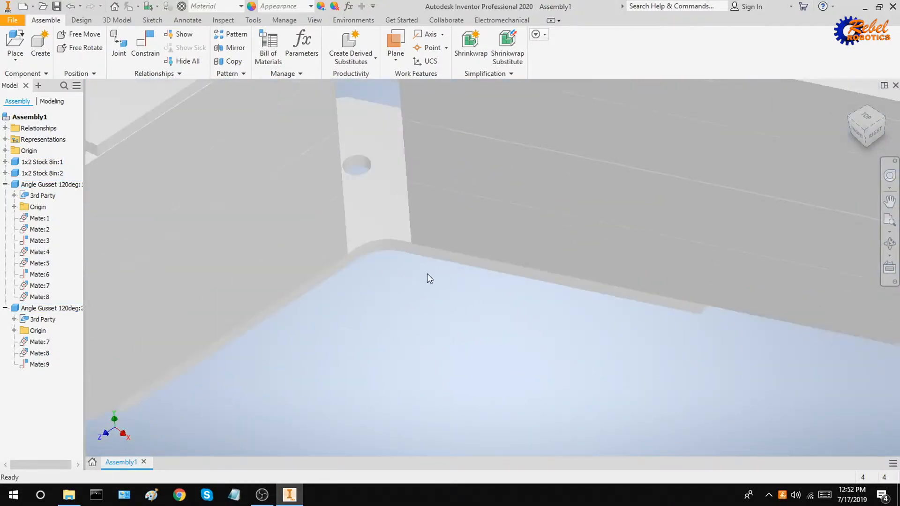
middle_click_drag(435, 231, 425, 401)
scroll(674, 226, "down", 4)
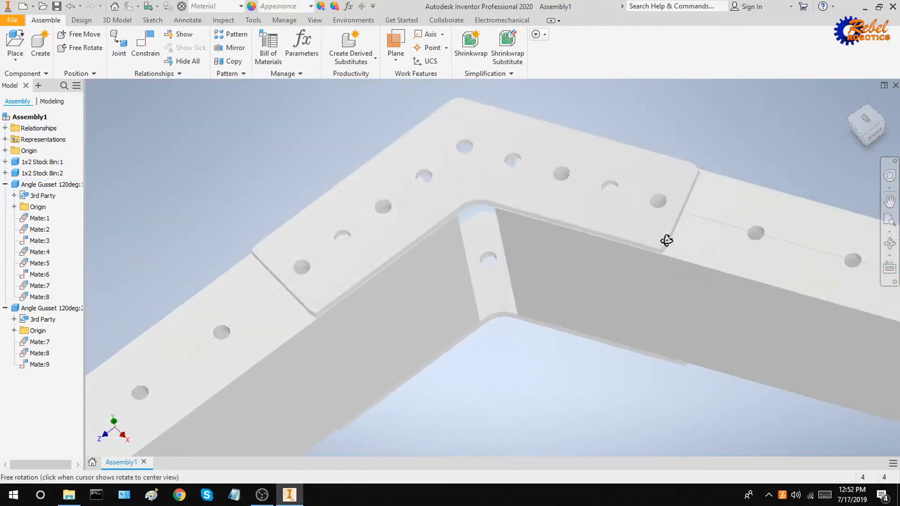
scroll(667, 239, "up", 3)
scroll(668, 244, "up", 6)
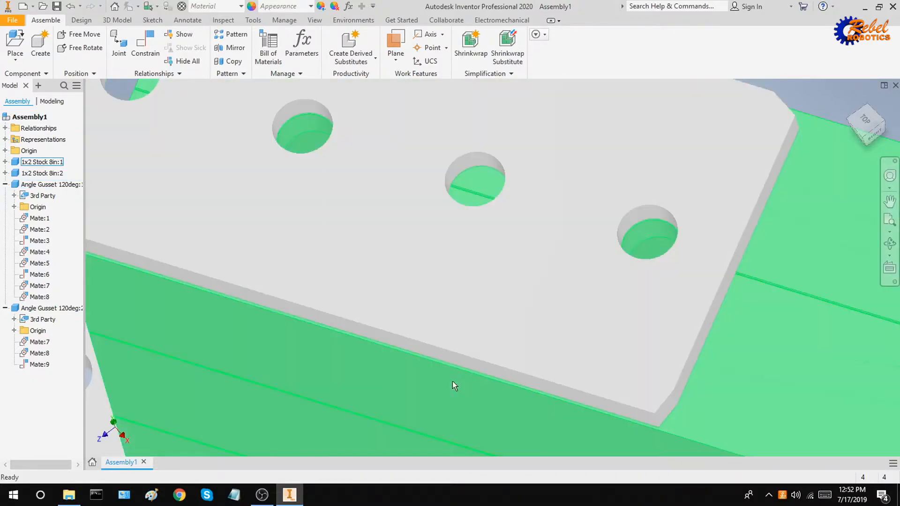
scroll(446, 382, "down", 5)
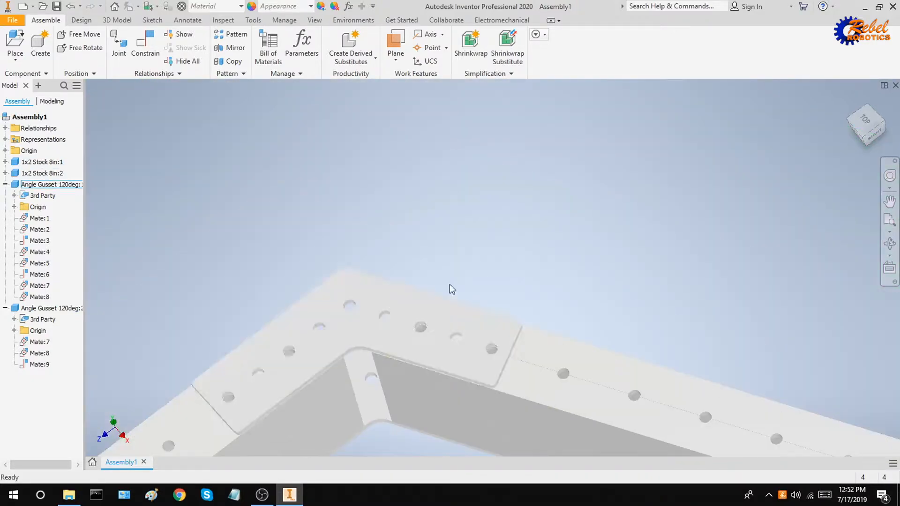
scroll(452, 271, "down", 3)
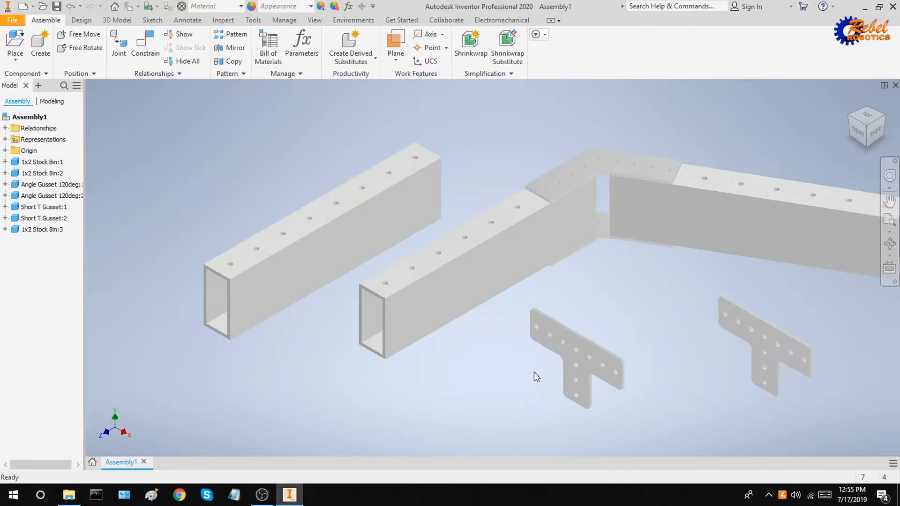
Align the third 1x2 stock's hole with the gusset hole.
left_click(146, 47)
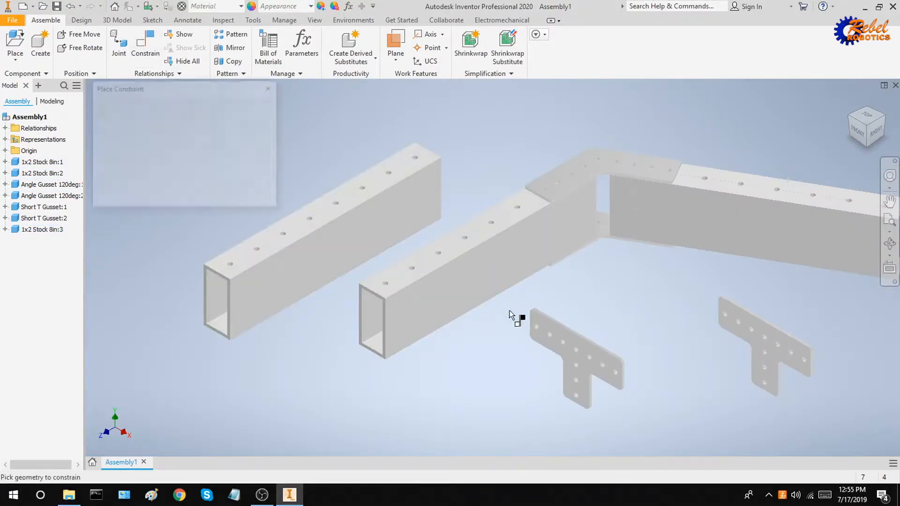
scroll(584, 353, "up", 5)
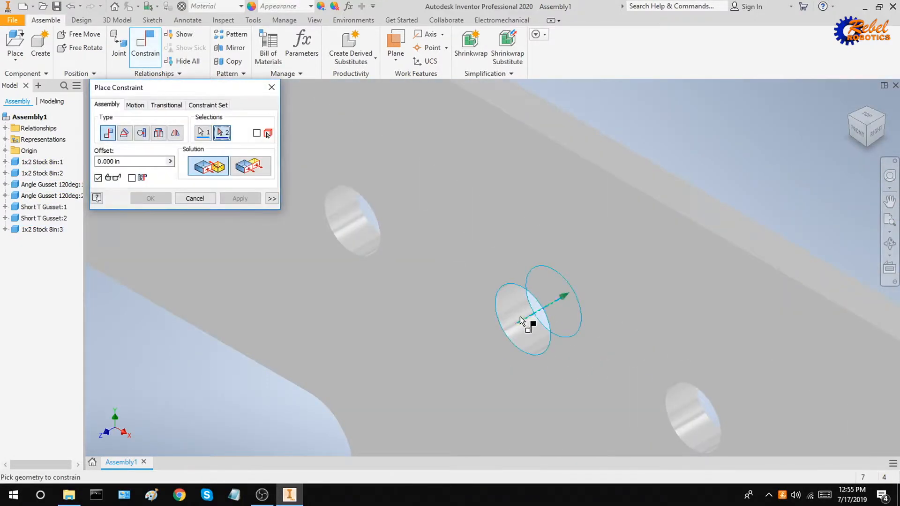
scroll(522, 321, "down", 5)
scroll(472, 315, "up", 8)
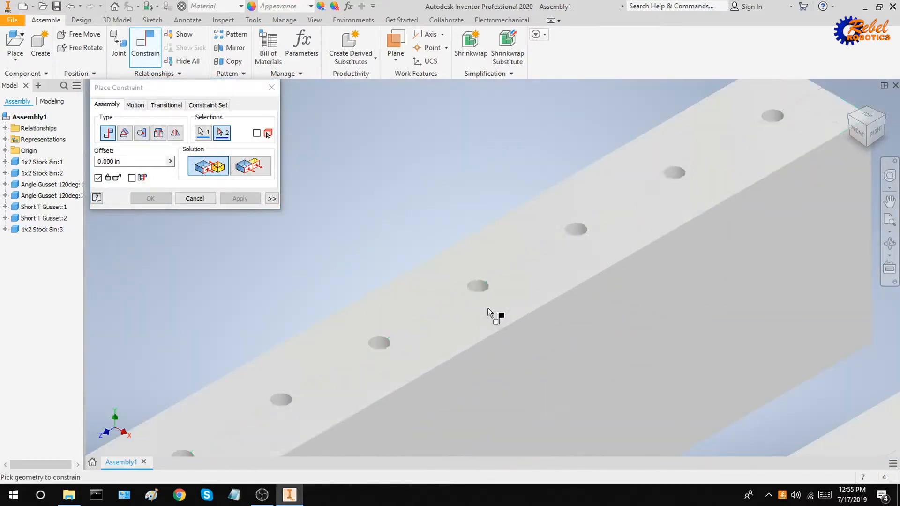
left_click(482, 272)
scroll(485, 274, "down", 5)
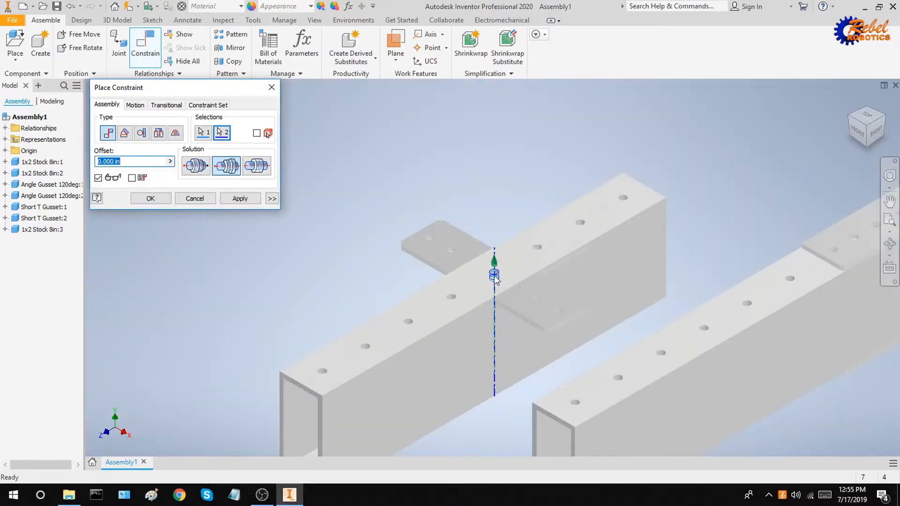
scroll(516, 262, "up", 5)
left_click(240, 199)
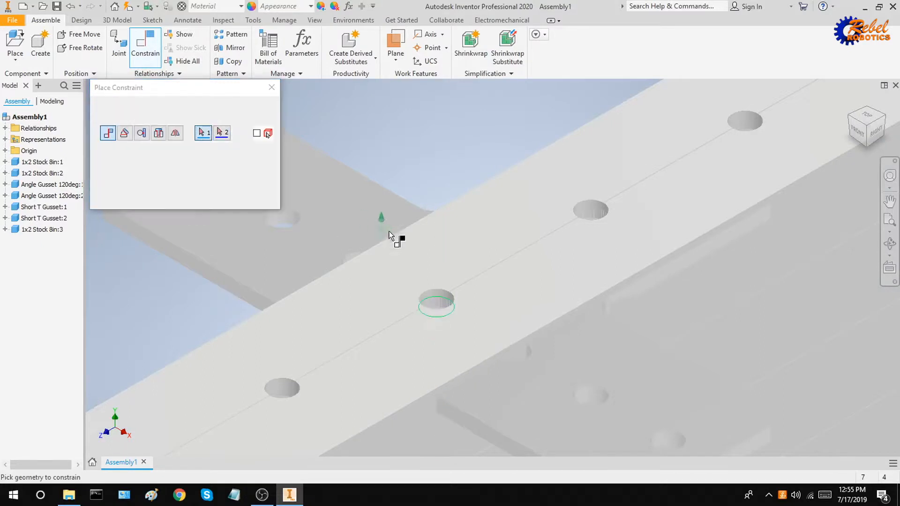
Align a second gusset hole with its matching tube hole.
middle_click_drag(396, 237, 474, 271)
left_click(379, 255)
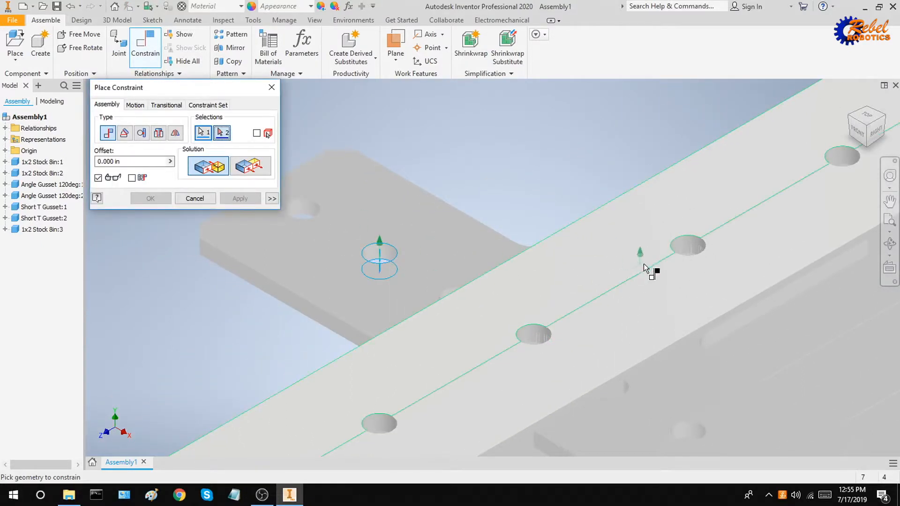
left_click(685, 248)
scroll(679, 253, "down", 5)
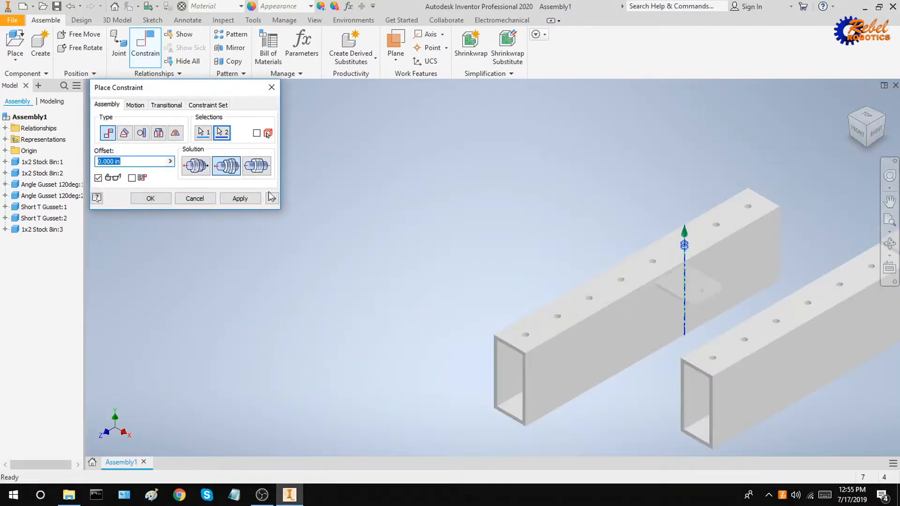
left_click(253, 199)
scroll(697, 284, "up", 5)
key("Escape")
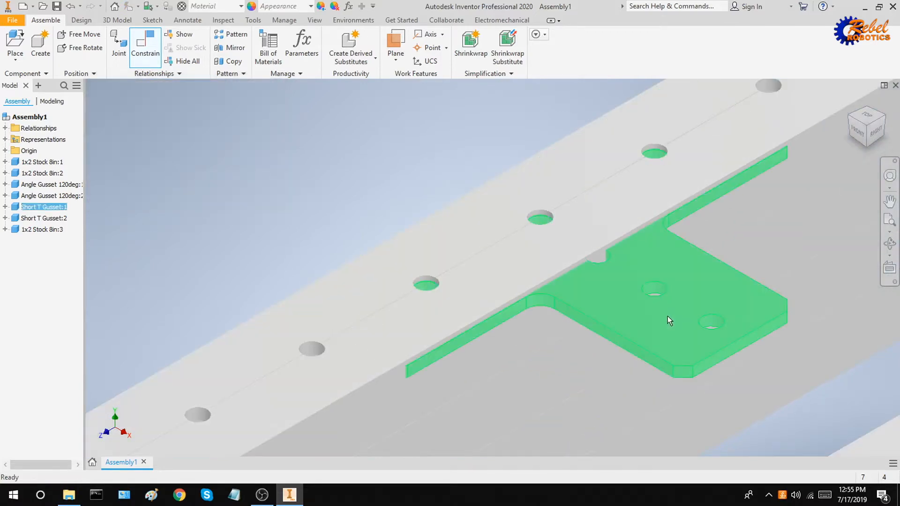
Move the Short T Gusset and mate its underside to the stock's top face.
left_click_drag(669, 320, 580, 172)
left_click(146, 46)
left_click(469, 226)
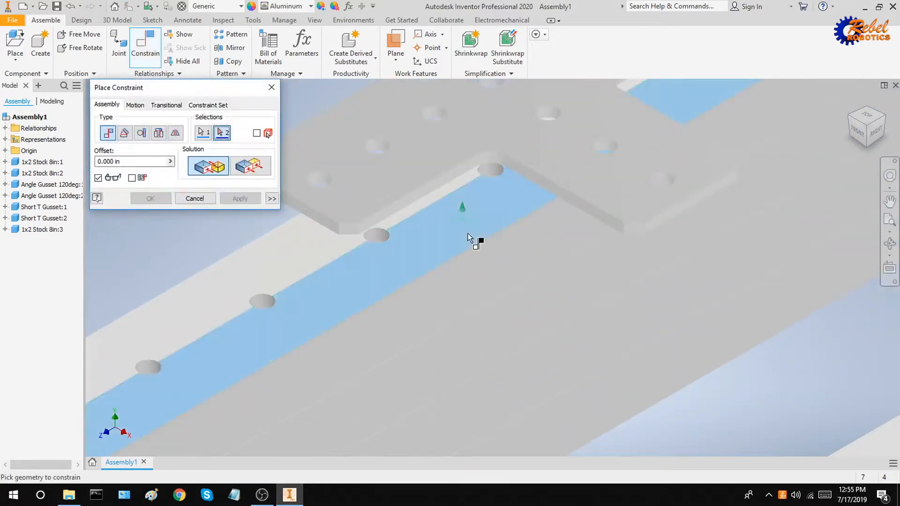
middle_click_drag(468, 233, 492, 189, "shift")
left_click(461, 156)
left_click(252, 202)
Align a T gusset hole with the hole at the lower end of the right stock tube.
scroll(588, 241, "up", 6)
middle_click_drag(610, 256, 637, 283, "shift")
scroll(609, 217, "down", 7)
scroll(582, 203, "up", 4)
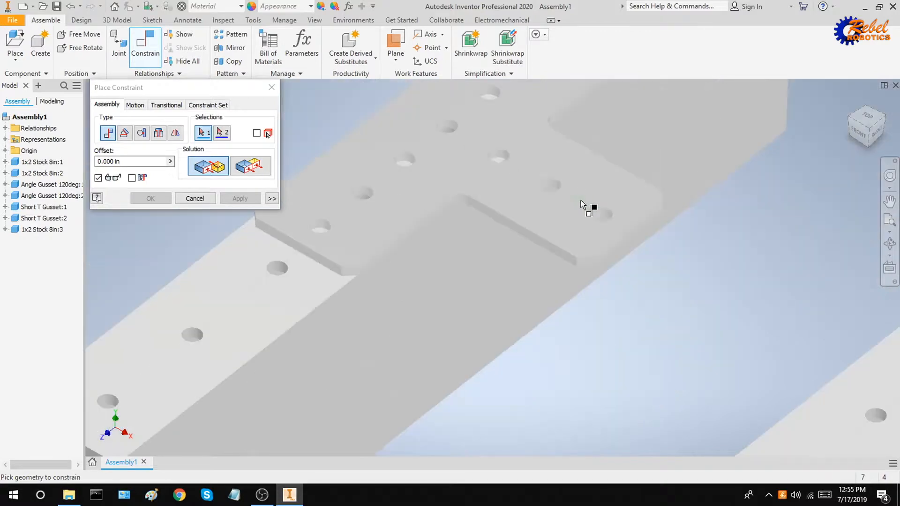
middle_click_drag(581, 205, 584, 215, "shift")
scroll(559, 190, "down", 5)
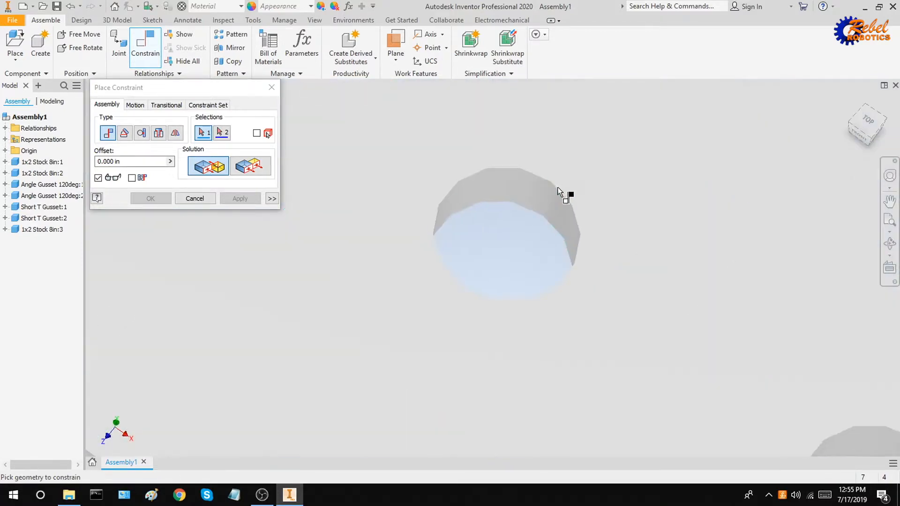
left_click(544, 194)
scroll(544, 195, "up", 5)
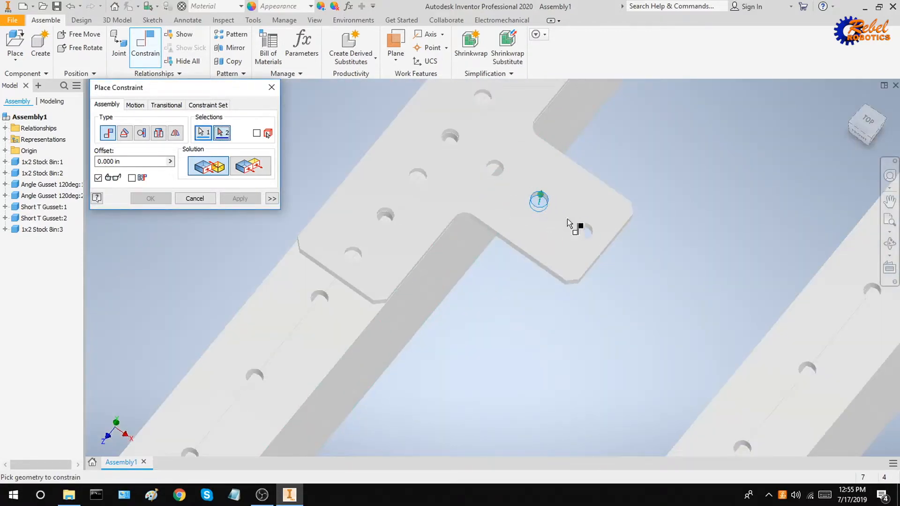
middle_click_drag(542, 197, 542, 207, "shift")
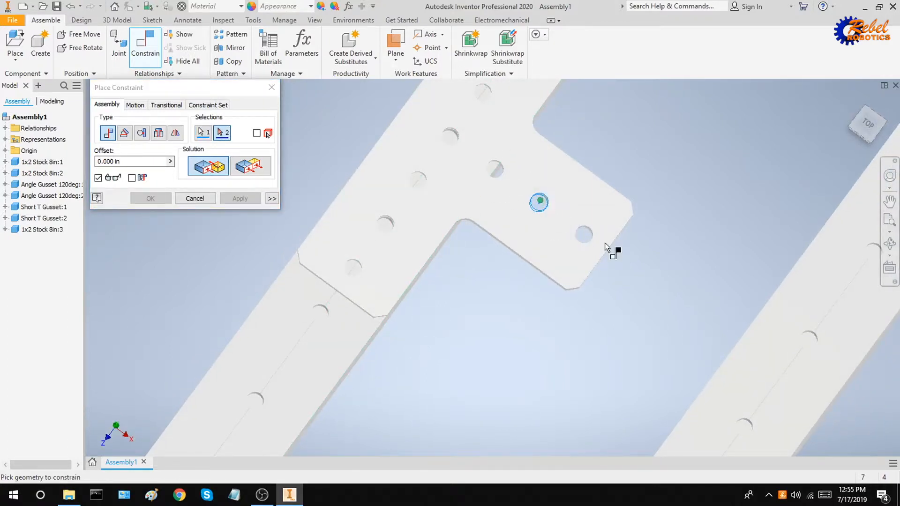
middle_click_drag(586, 236, 347, 117)
middle_click_drag(674, 424, 615, 376, "shift")
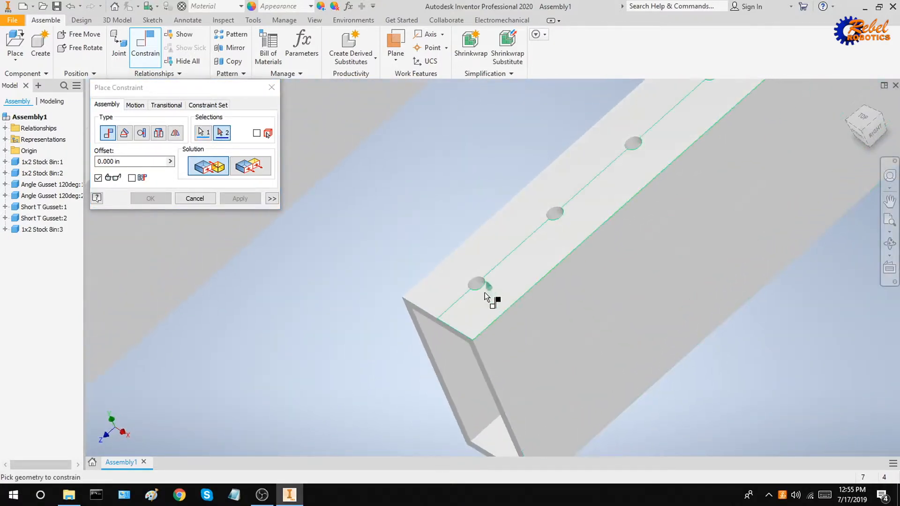
scroll(478, 281, "down", 5)
left_click(458, 238)
scroll(492, 246, "up", 5)
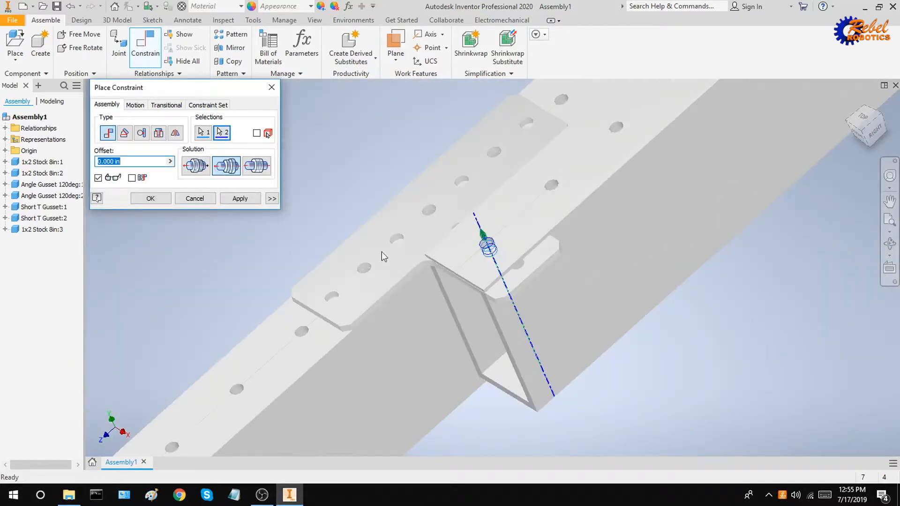
left_click(250, 199)
key("Escape")
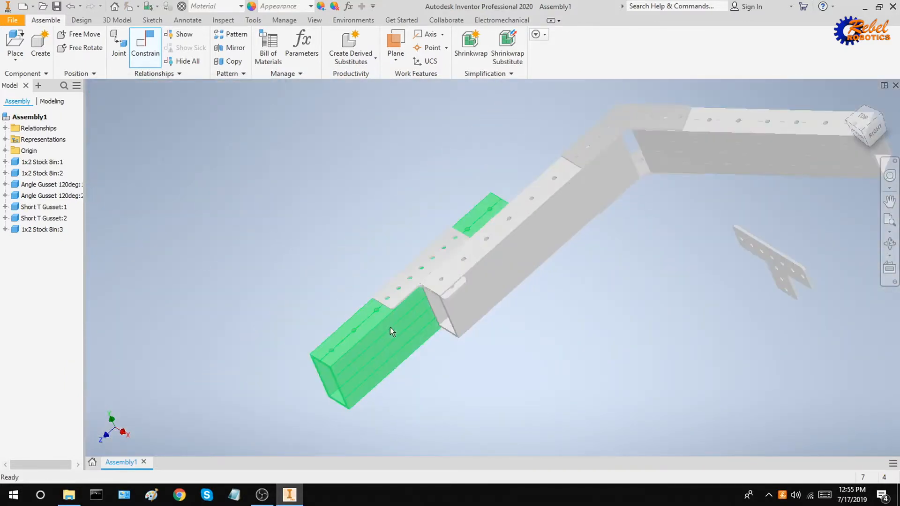
Drag the third 1x2 stock and the Short T Gusset into rough position.
left_click_drag(390, 327, 478, 340)
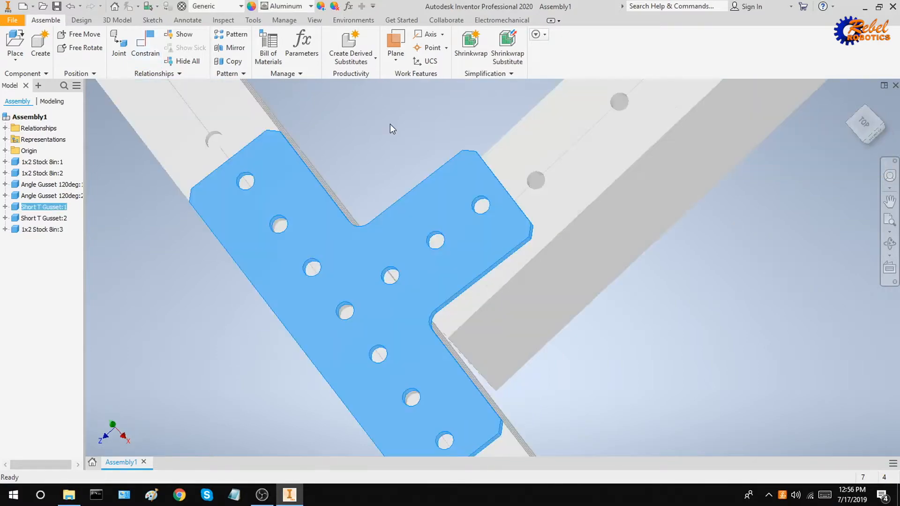
left_click_drag(411, 307, 447, 237)
left_click_drag(440, 277, 202, 61)
Mate the tube's end face against the stock face with a face mate constraint.
left_click(146, 47)
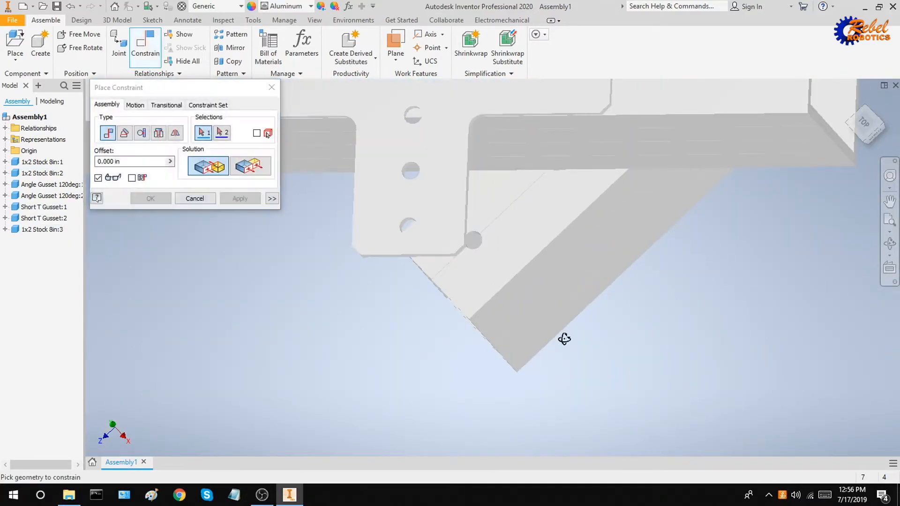
middle_click_drag(565, 339, 582, 322, "shift")
left_click(375, 246)
scroll(384, 262, "down", 5)
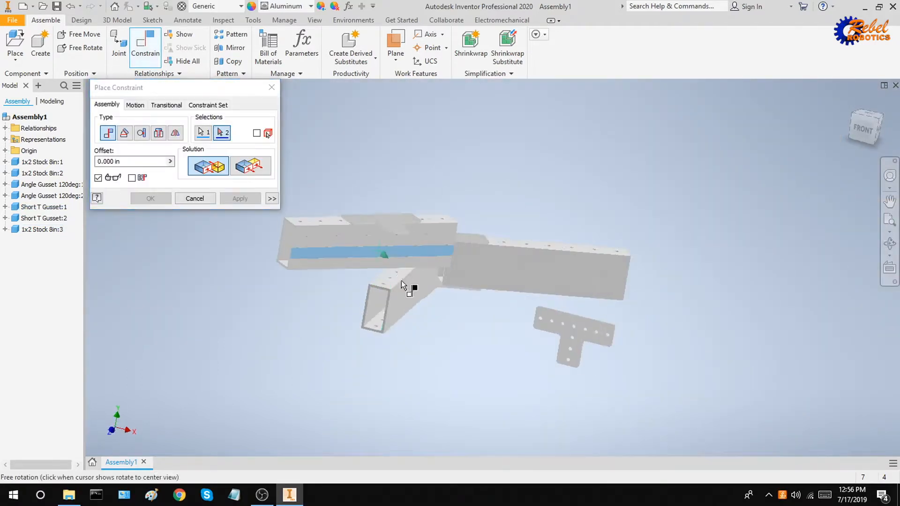
scroll(391, 293, "up", 8)
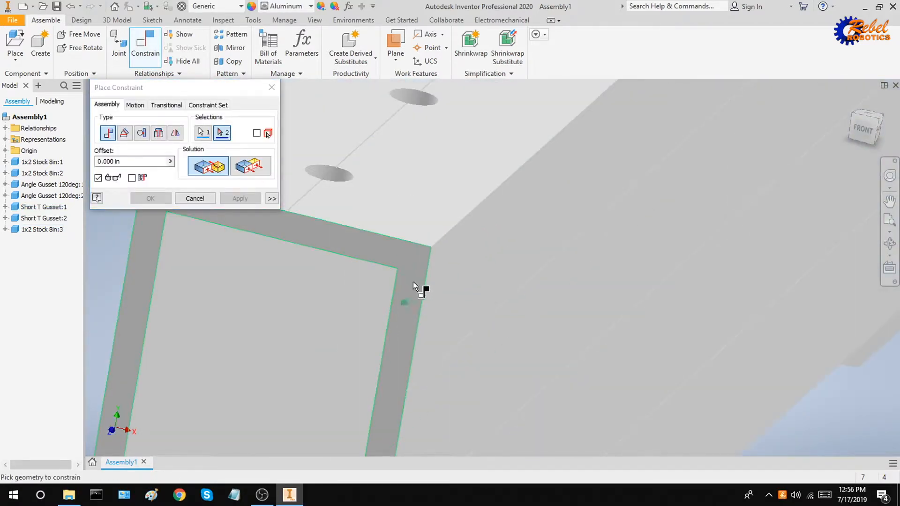
left_click(408, 288)
scroll(407, 289, "down", 5)
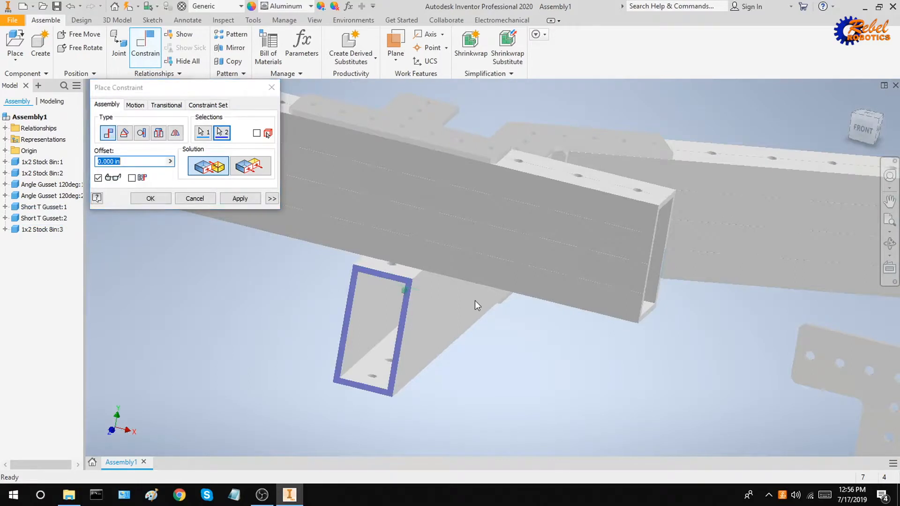
middle_click_drag(475, 302, 360, 309, "shift")
mouse_move(451, 306)
middle_mouse_down("shift")
mouse_move(453, 282)
mouse_move(445, 286)
mouse_move(453, 305)
middle_mouse_up("shift")
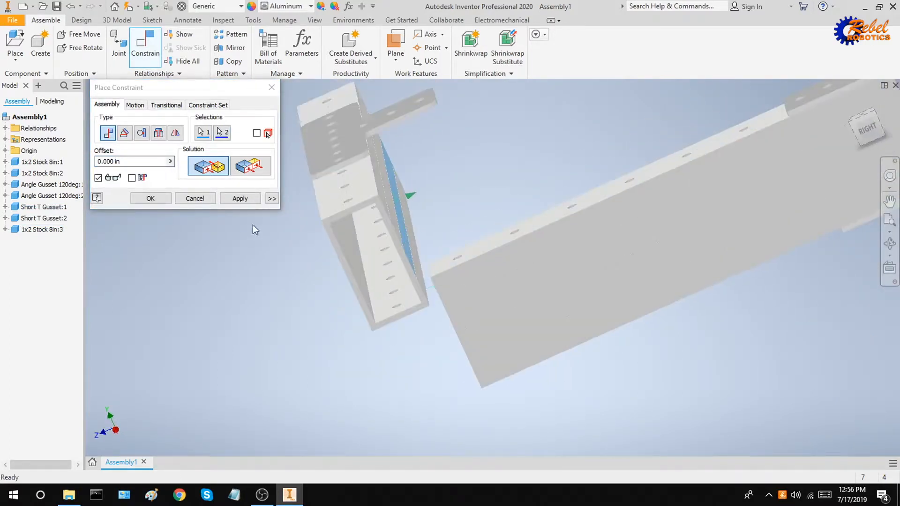
left_click(240, 198)
Mate the Short T Gusset face flush against the tube face.
scroll(420, 213, "up", 5)
left_click(383, 113)
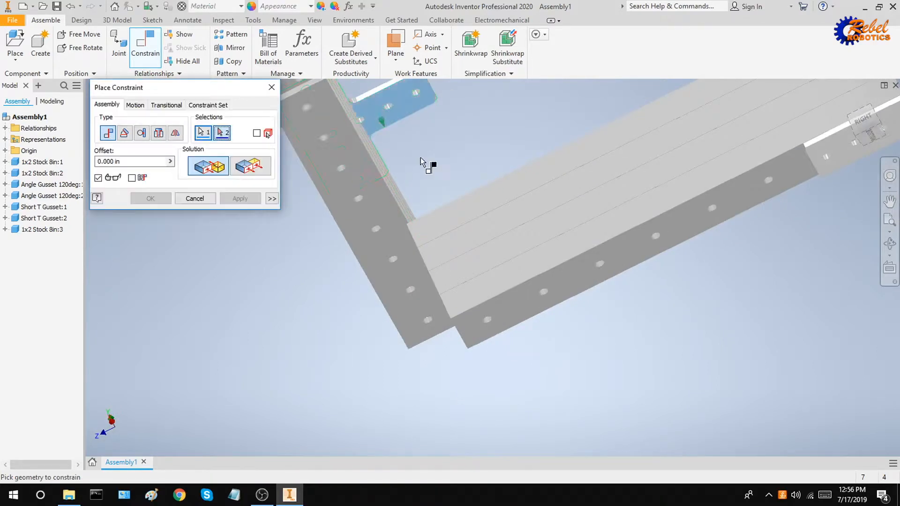
middle_click_drag(420, 157, 480, 258, "shift")
left_click(471, 243)
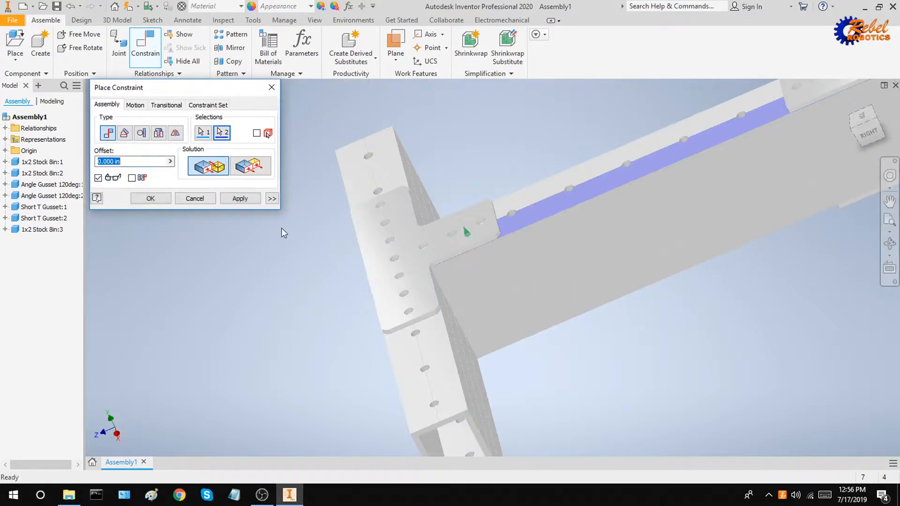
left_click(248, 200)
mouse_move(526, 311)
middle_mouse_down("shift")
mouse_move(473, 297)
mouse_move(520, 293)
mouse_move(544, 311)
middle_mouse_up("shift")
key("Escape")
Select the third 1x2 stock and bring the gusset at the T joint into view.
left_click(442, 336)
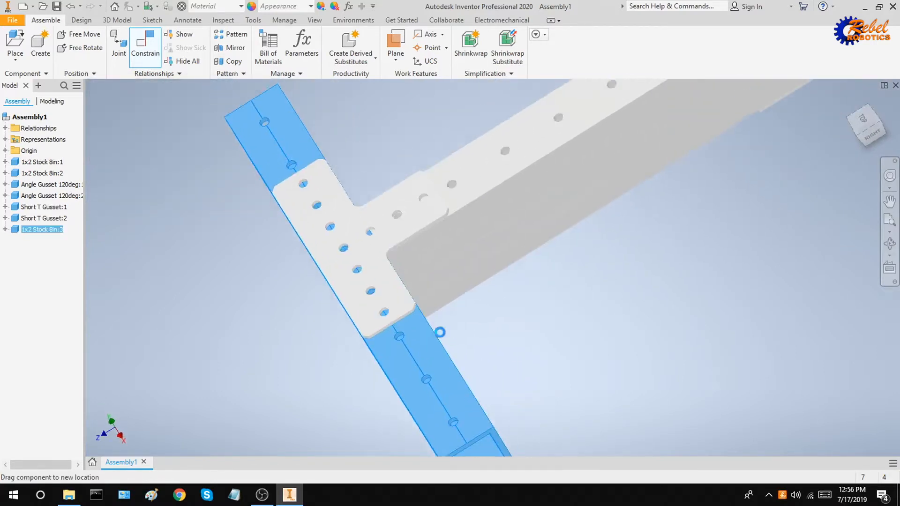
scroll(438, 331, "down", 4)
middle_click_drag(480, 239, 664, 307, "shift")
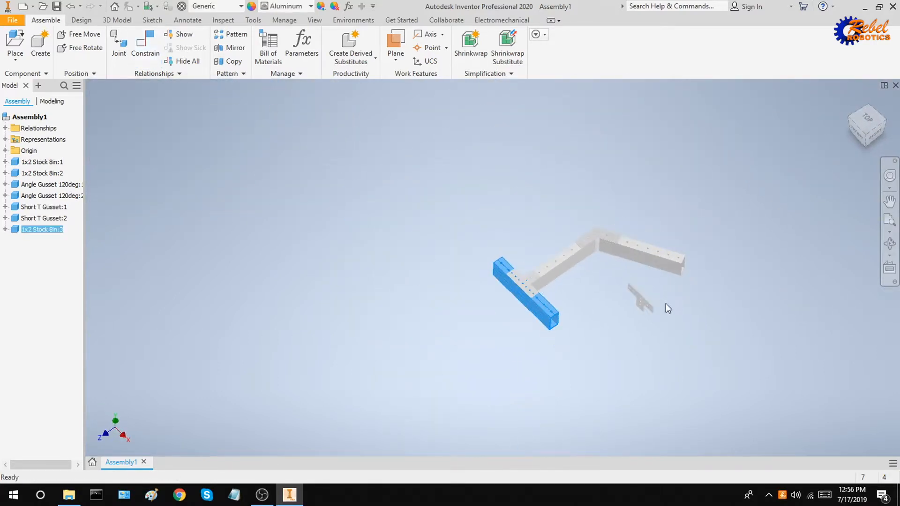
scroll(525, 271, "up", 5)
middle_click_drag(847, 377, 650, 271)
middle_click_drag(753, 279, 520, 186)
scroll(662, 198, "up", 5)
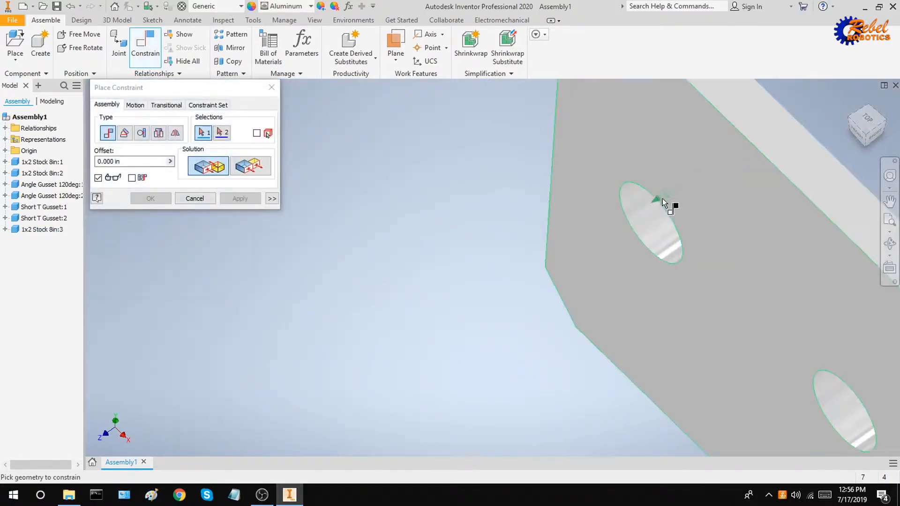
Align a Short T Gusset hole with its matching hole using a hole-to-hole constraint.
left_click(649, 217)
scroll(649, 217, "down", 5)
middle_click_drag(642, 234, 821, 289)
scroll(823, 290, "down", 3)
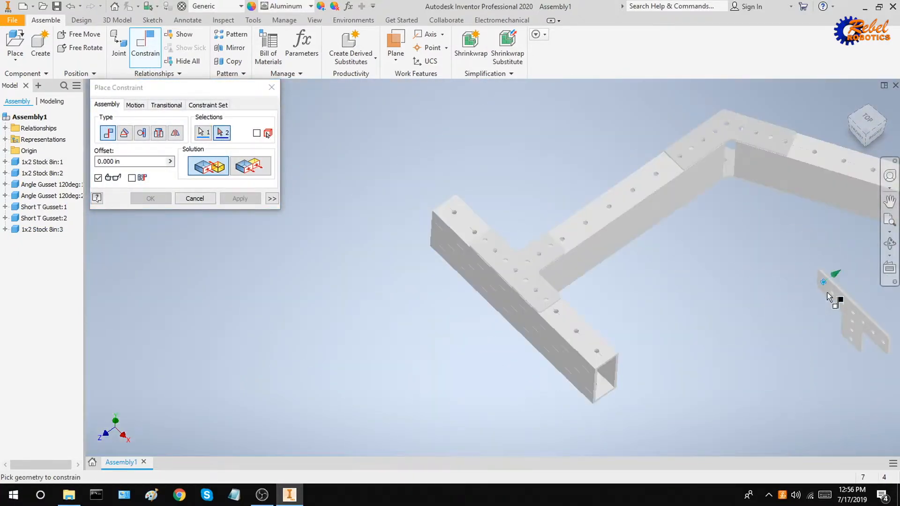
scroll(493, 235, "up", 8)
middle_click_drag(500, 228, 502, 117)
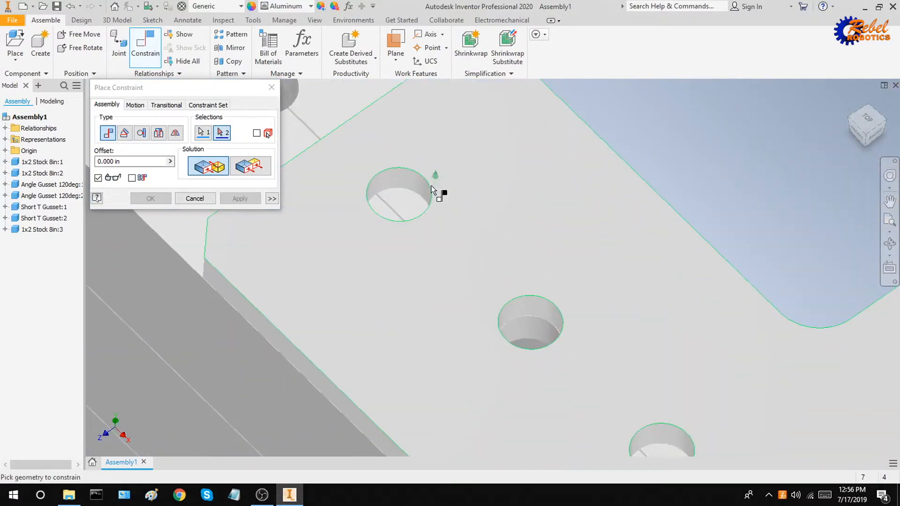
left_click(422, 189)
left_click(423, 192)
scroll(530, 215, "down", 8)
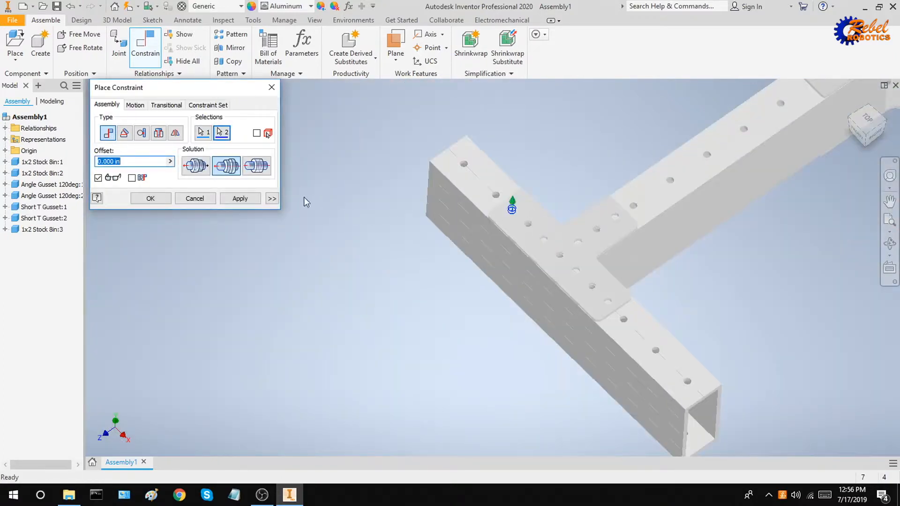
left_click(253, 199)
key("Escape")
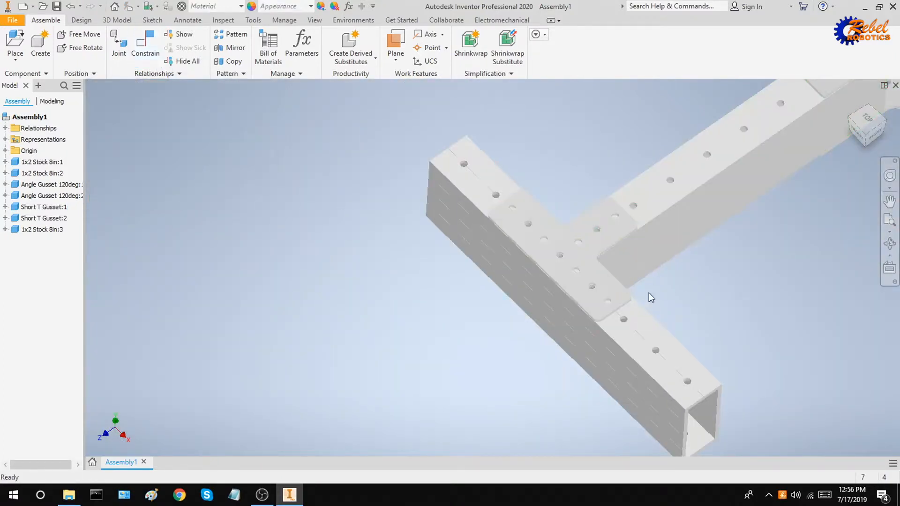
middle_click_drag(649, 293, 586, 276, "shift")
scroll(578, 270, "up", 5)
Move Short T Gusset:2 out below the T joint.
left_click(566, 258)
scroll(528, 220, "up", 8)
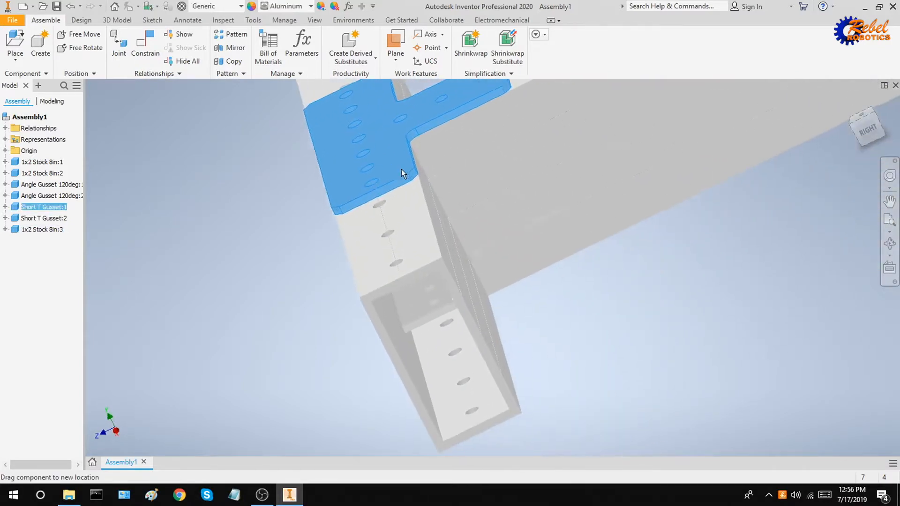
left_click(513, 236)
left_click_drag(437, 294, 645, 409)
Align Short T Gusset:2's hole with the hole axis at the joint.
left_click(158, 39)
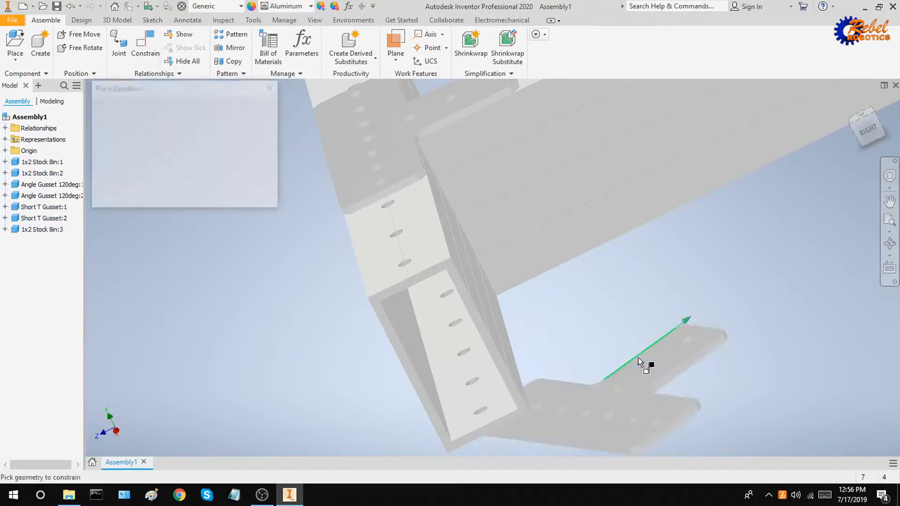
scroll(660, 421, "up", 5)
left_click(643, 448)
scroll(633, 412, "down", 5)
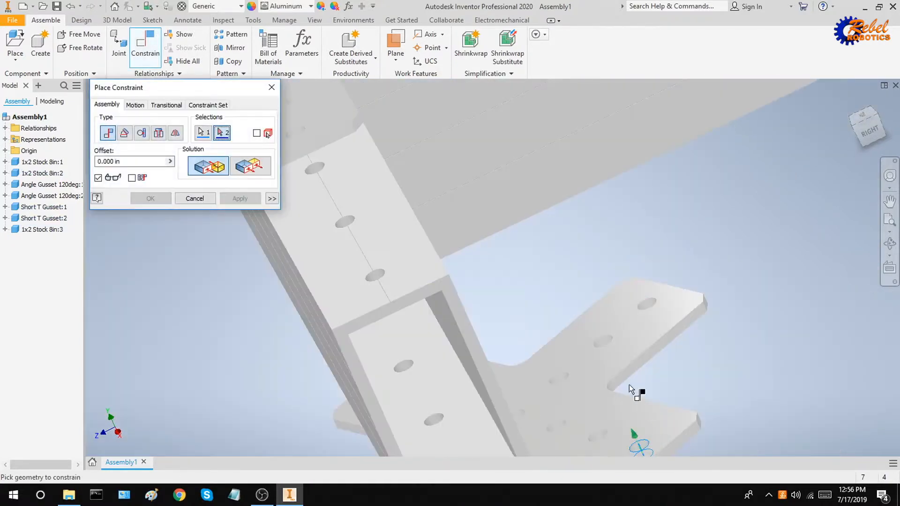
scroll(440, 297, "up", 4)
scroll(399, 241, "up", 3)
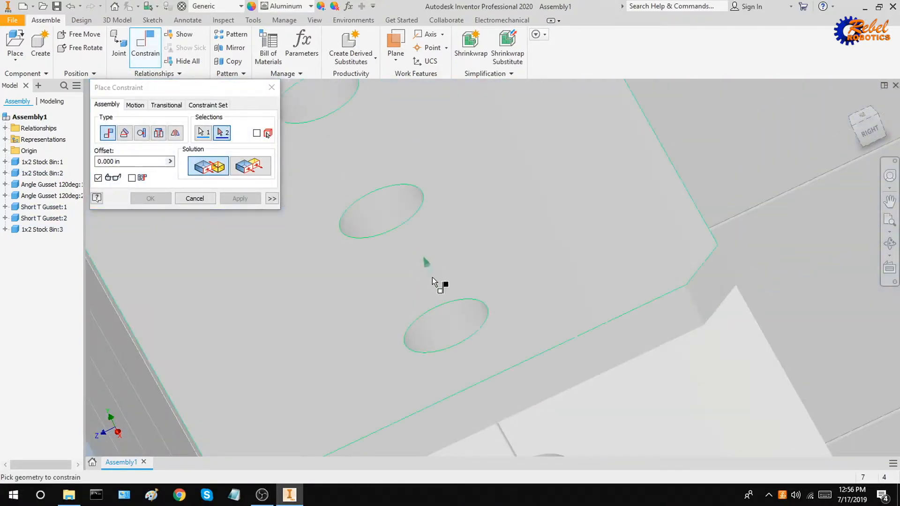
left_click(458, 325)
scroll(485, 309, "down", 3)
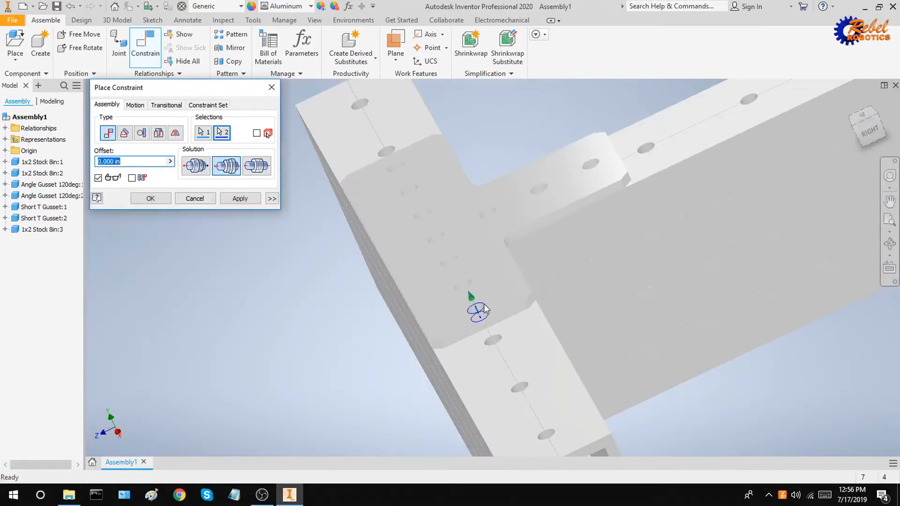
left_click(255, 199)
scroll(621, 342, "down", 3)
scroll(615, 409, "up", 5)
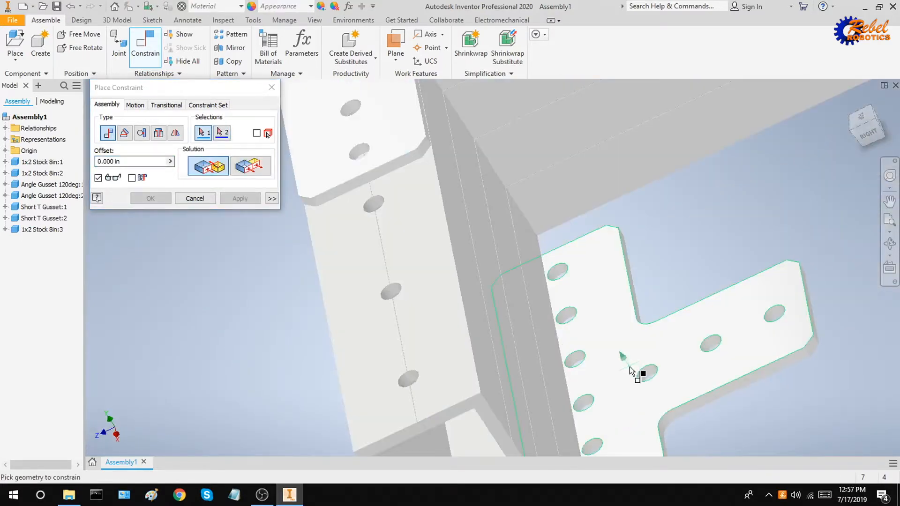
Mate the gusset face flush against the stock face.
left_click(630, 370)
scroll(630, 370, "down", 3)
left_click(640, 323)
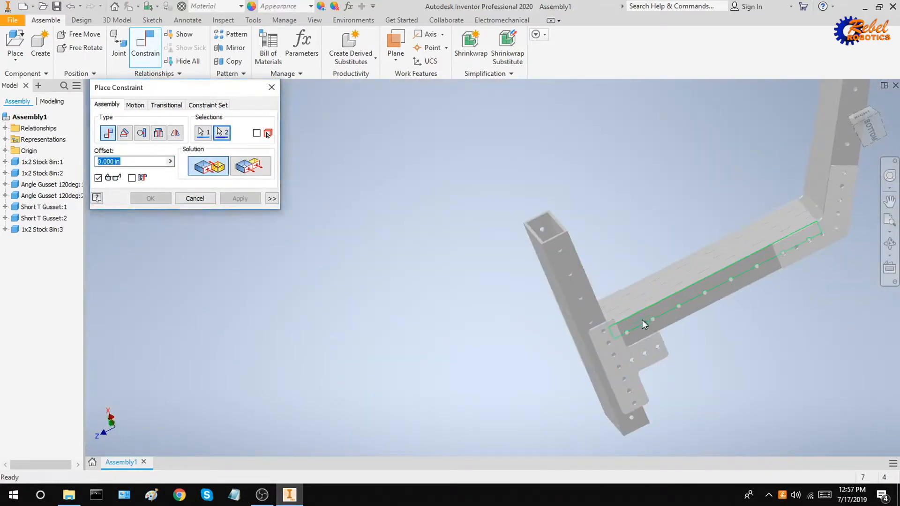
middle_click_drag(641, 323, 701, 371, "shift")
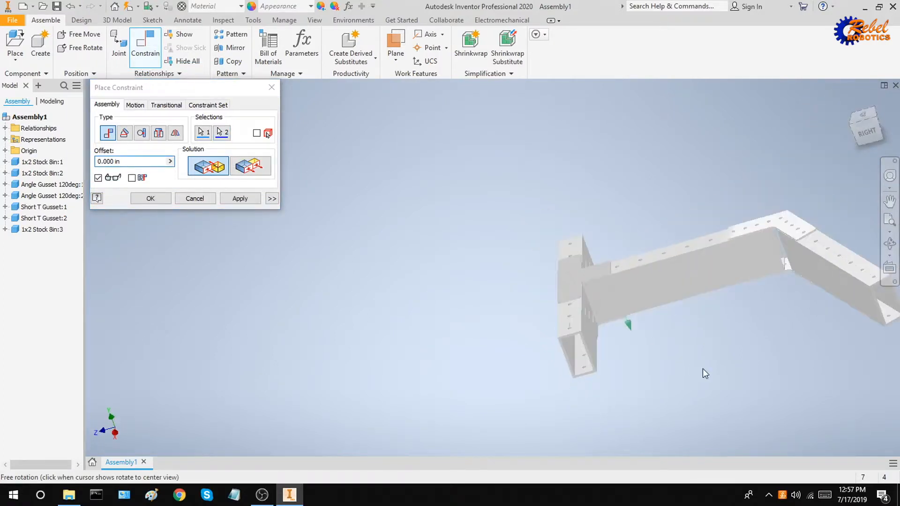
left_click(240, 198)
key("Escape")
scroll(628, 301, "up", 5)
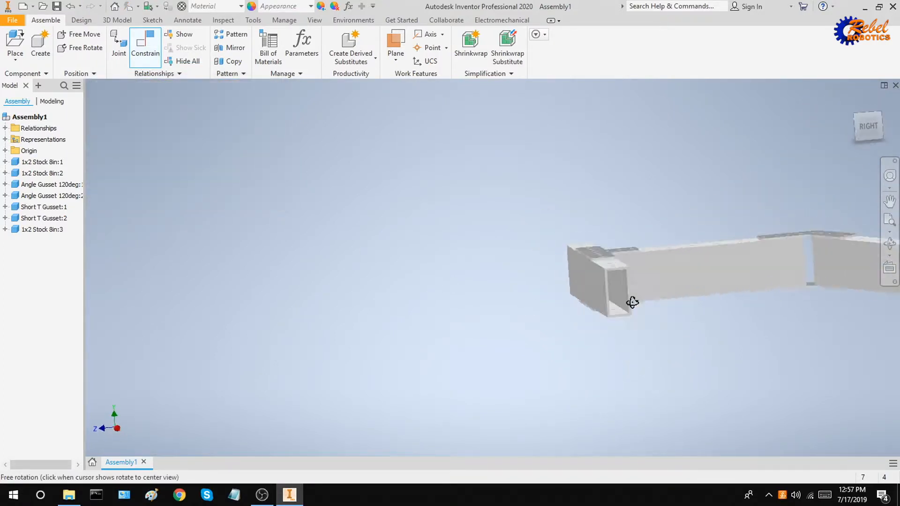
Orbit, zoom and reset to home view to inspect the finished frame from several angles.
left_click(578, 325)
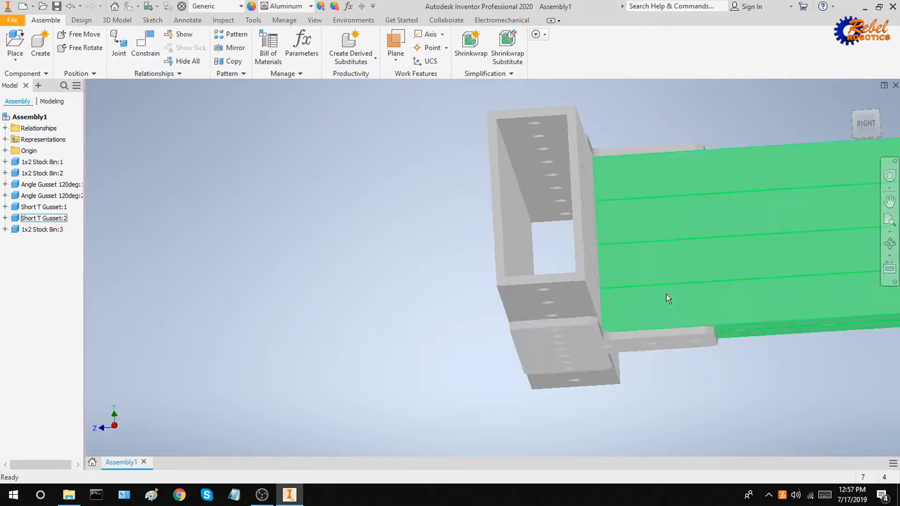
middle_click_drag(669, 297, 700, 324, "shift")
left_click(850, 100)
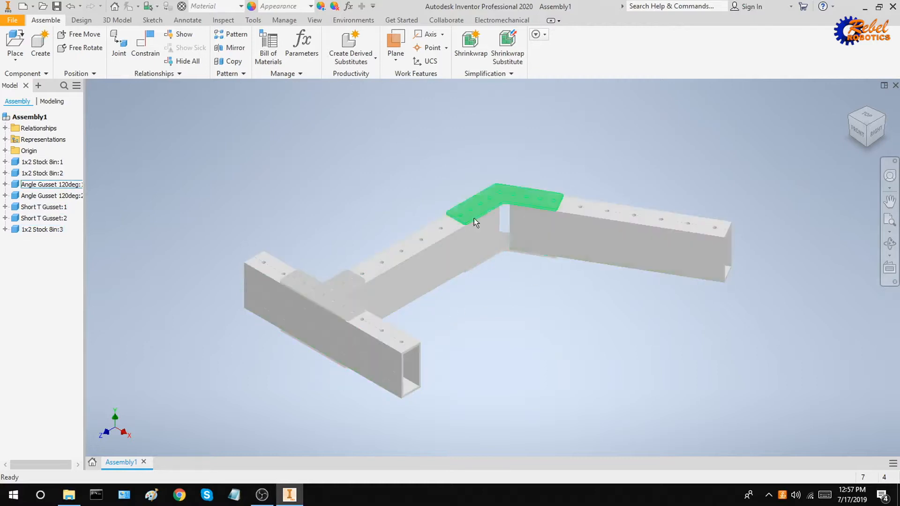
middle_click_drag(473, 312, 356, 324, "shift")
scroll(320, 300, "down", 7)
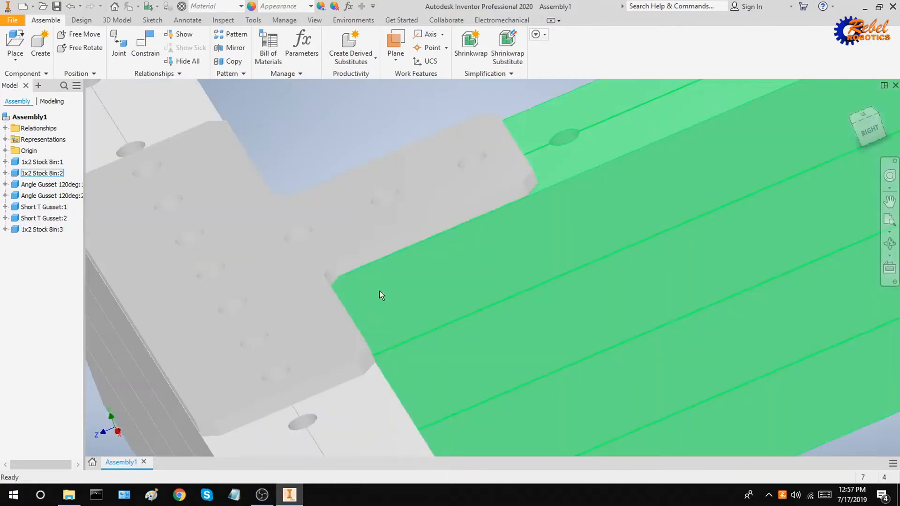
left_click(489, 262)
scroll(564, 289, "up", 3)
scroll(550, 261, "down", 3)
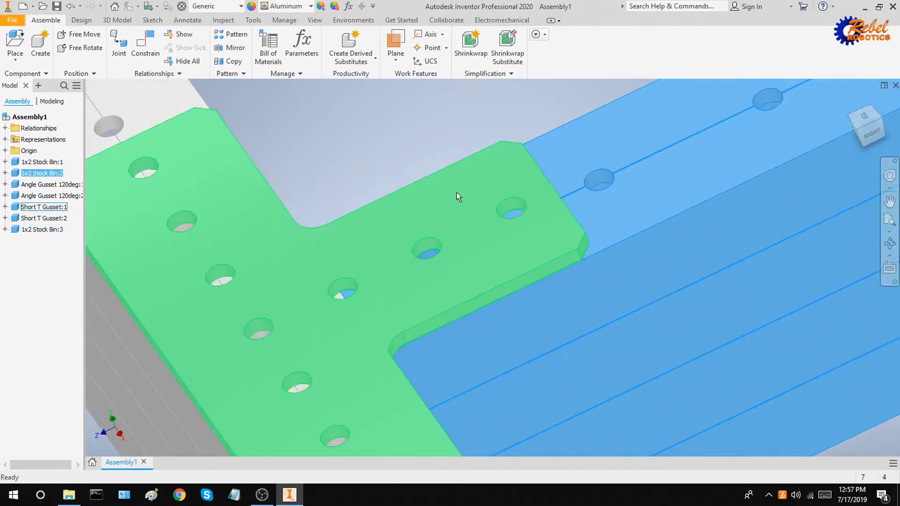
left_click(435, 148)
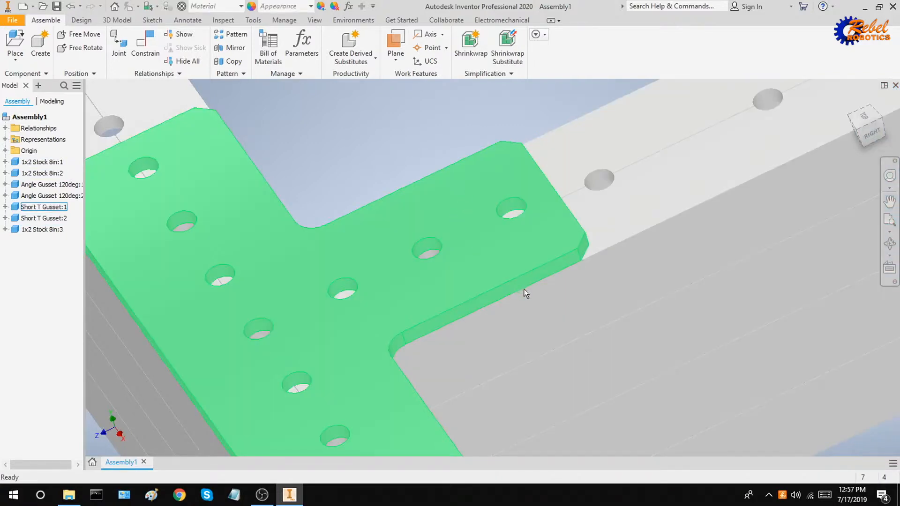
scroll(513, 332, "up", 3)
scroll(468, 286, "down", 8)
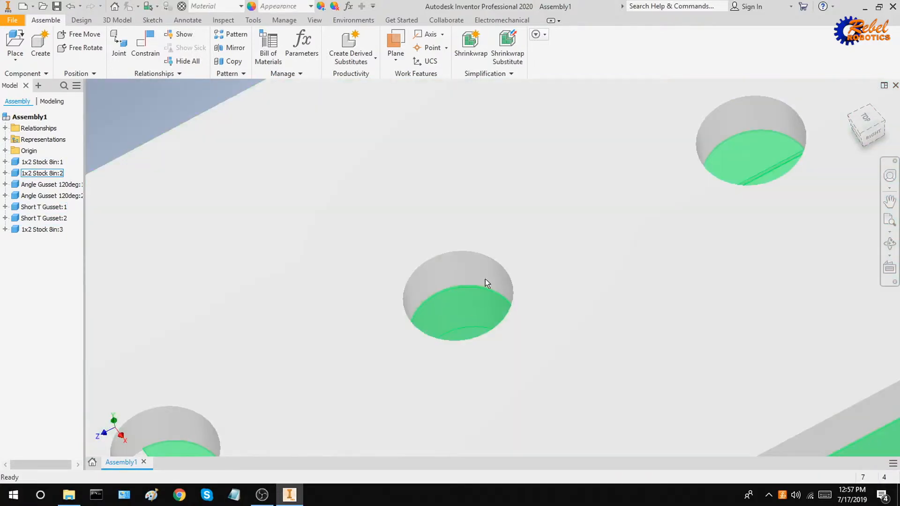
scroll(484, 280, "up", 7)
middle_click_drag(508, 314, 444, 265, "shift")
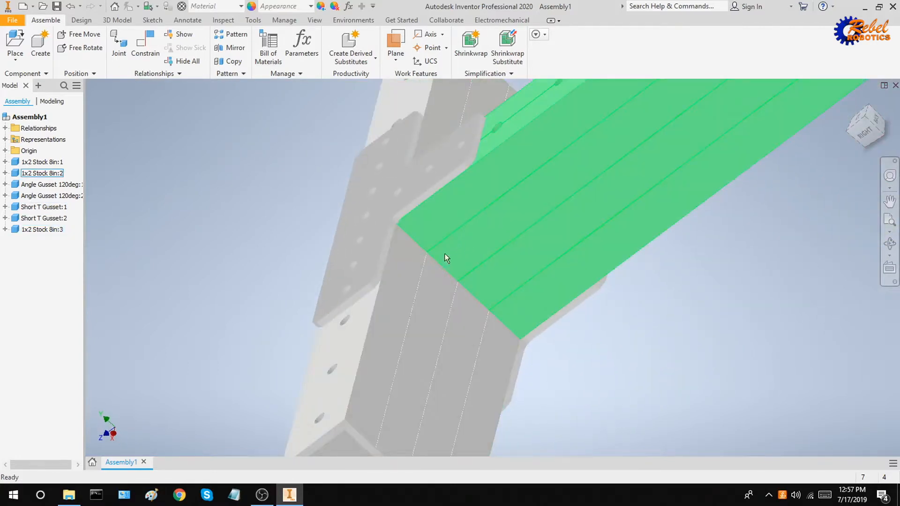
scroll(486, 300, "up", 5)
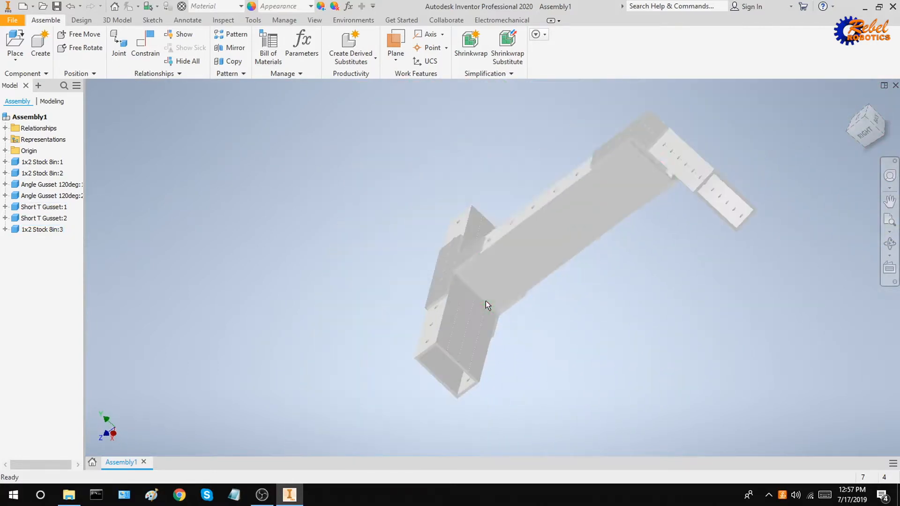
middle_click_drag(520, 298, 565, 304, "shift")
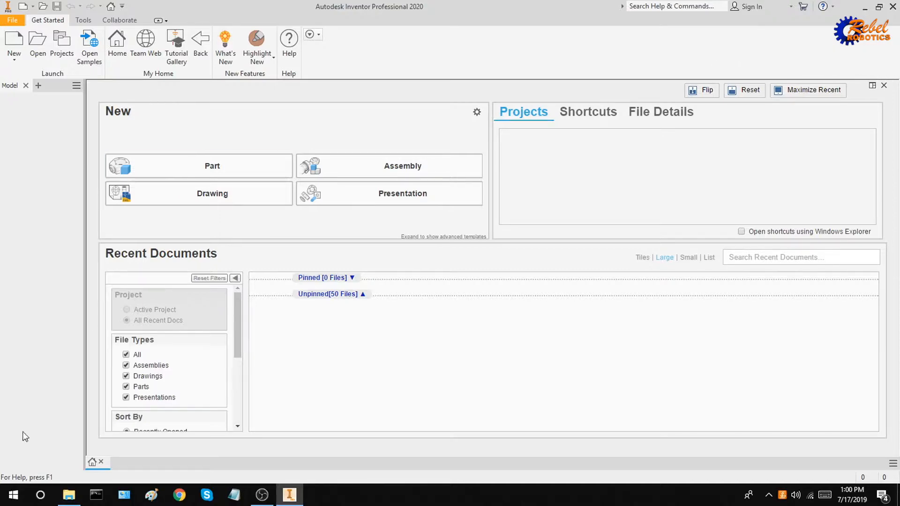
Browse the Open dialog to gnsrobotics.com > CAD Shenanigans 2019 > Parts Library.
left_click(68, 494)
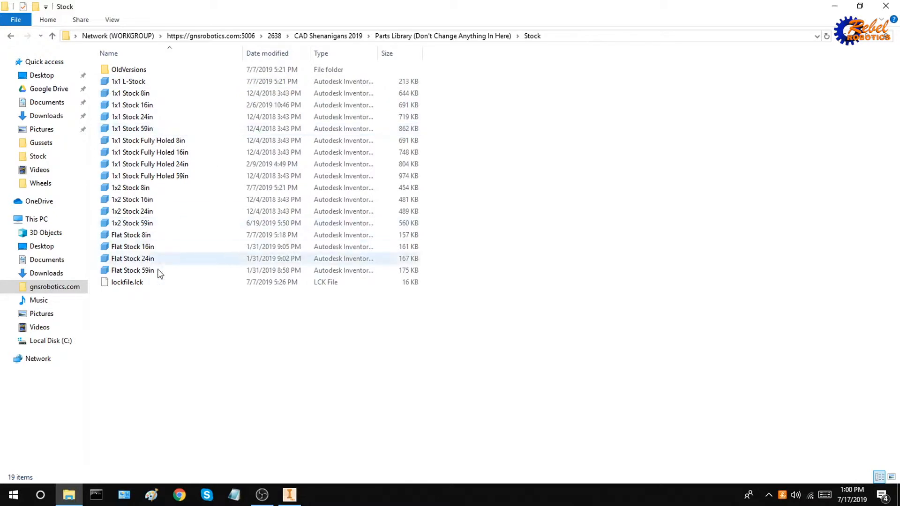
left_click(290, 494)
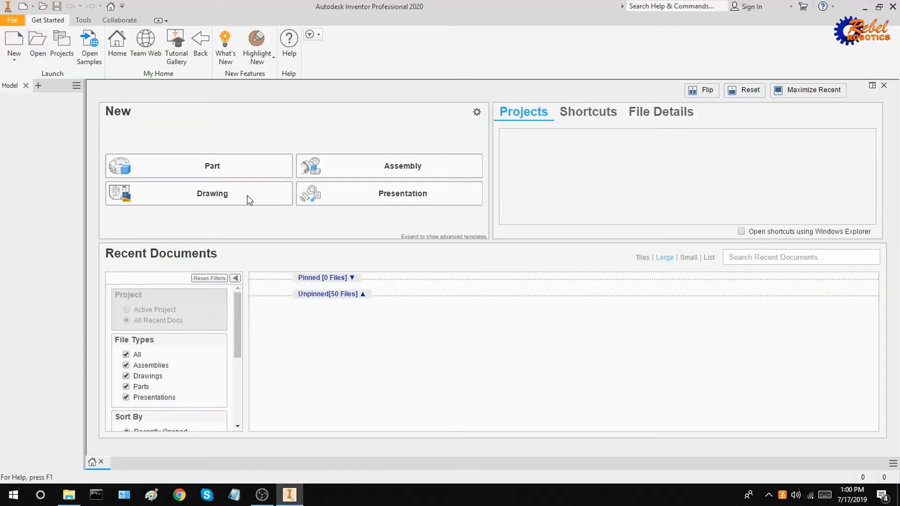
key("ctrl+o")
left_click(393, 154)
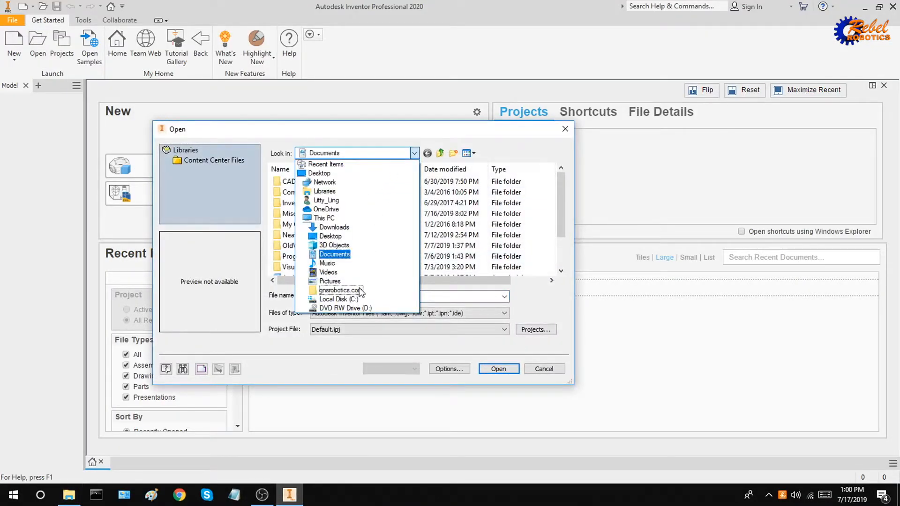
left_click(359, 290)
double_click(327, 193)
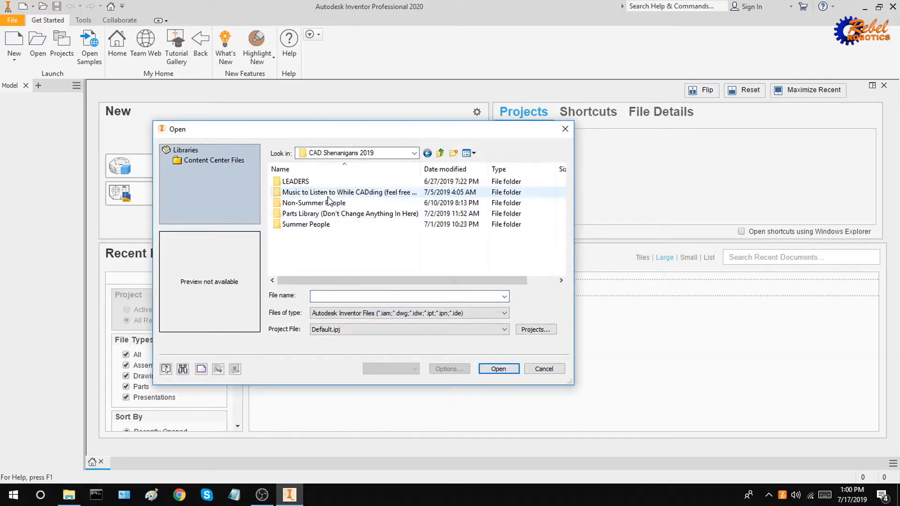
double_click(328, 213)
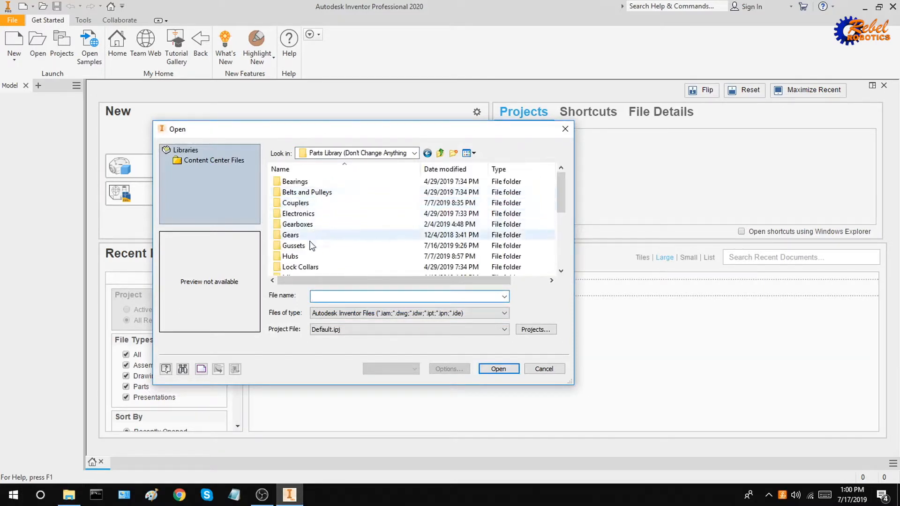
Open the 1x1 Stock 59in part from the Stock folder.
scroll(312, 246, "down", 5)
left_click(303, 246)
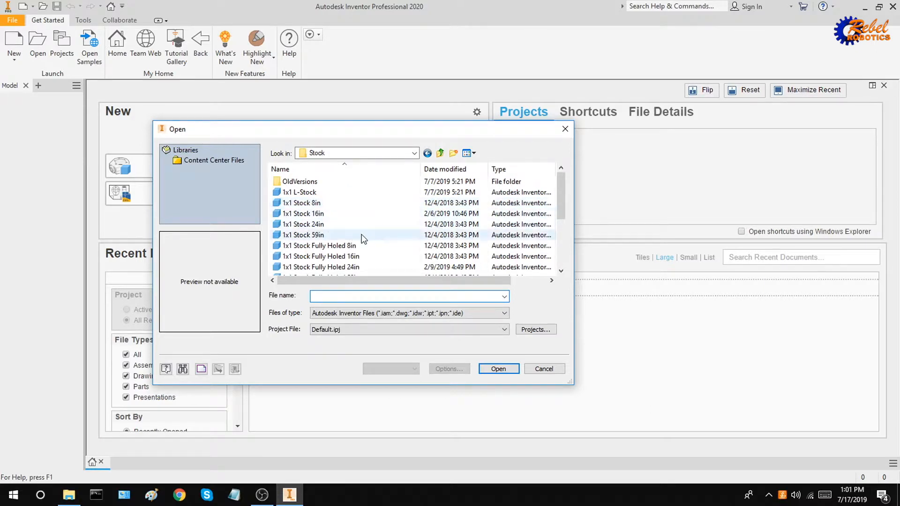
left_click(361, 239)
scroll(362, 237, "down", 1)
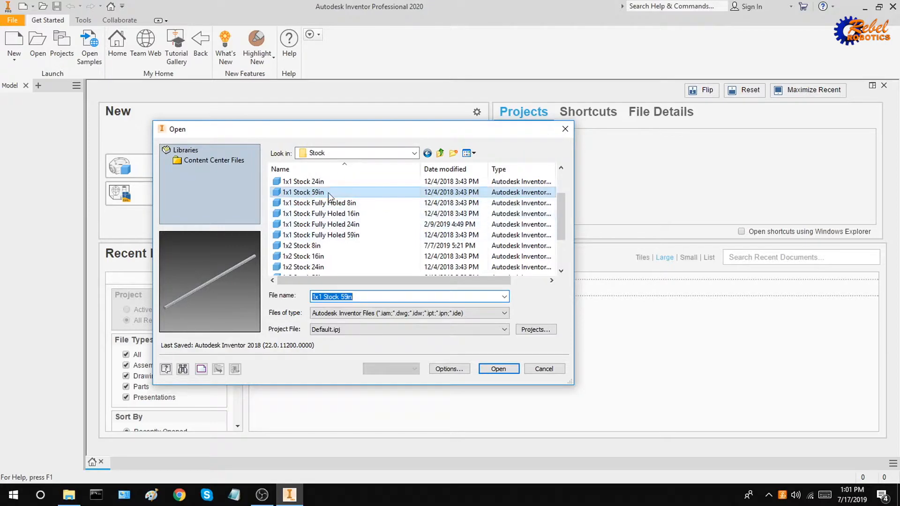
double_click(328, 193)
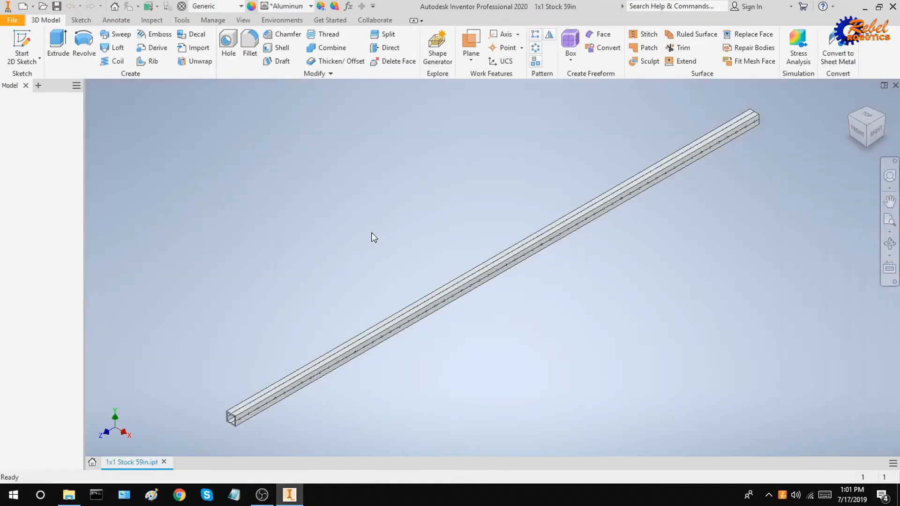
Start an offset-from-plane work plane on the bar's open end face.
middle_click_drag(339, 257, 265, 251)
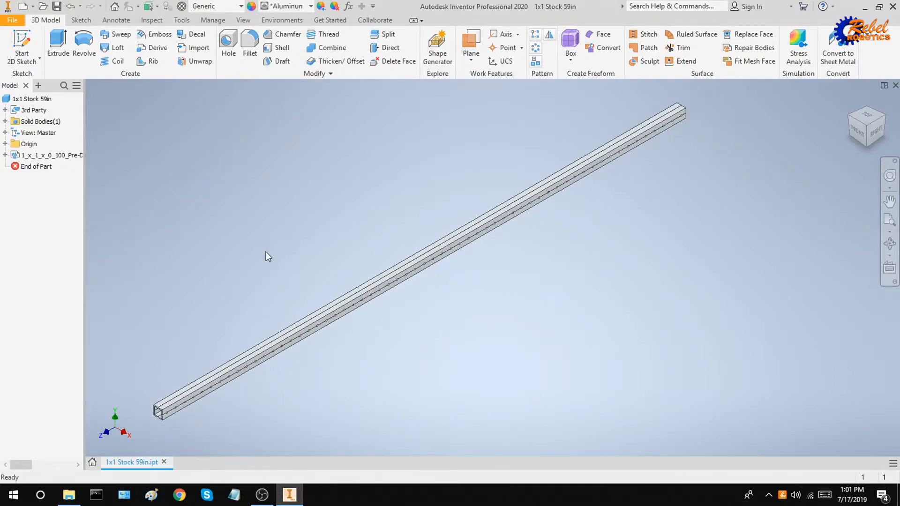
left_click(470, 60)
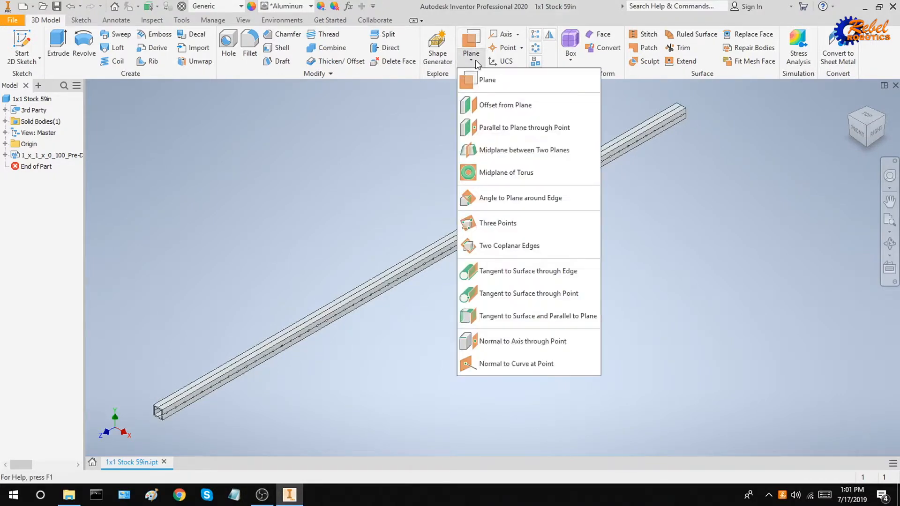
left_click(493, 105)
scroll(221, 240, "up", 2)
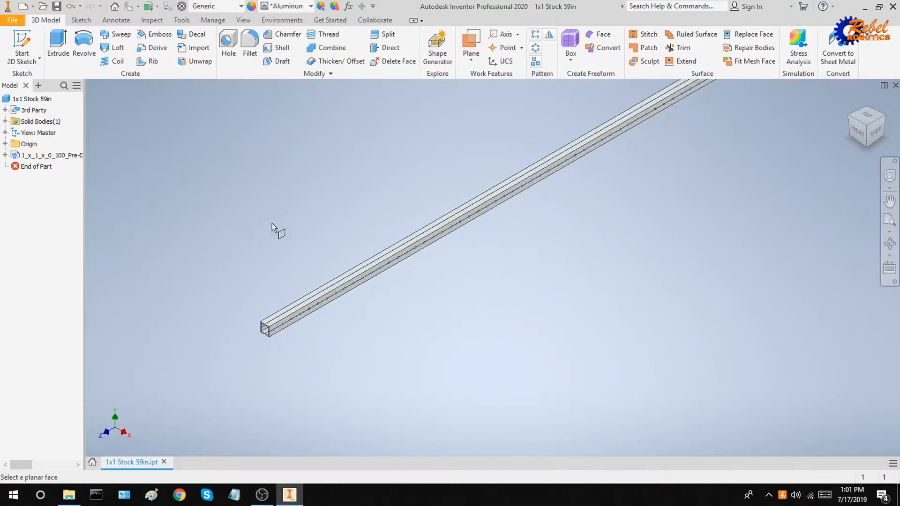
scroll(265, 329, "up", 5)
scroll(270, 323, "up", 3)
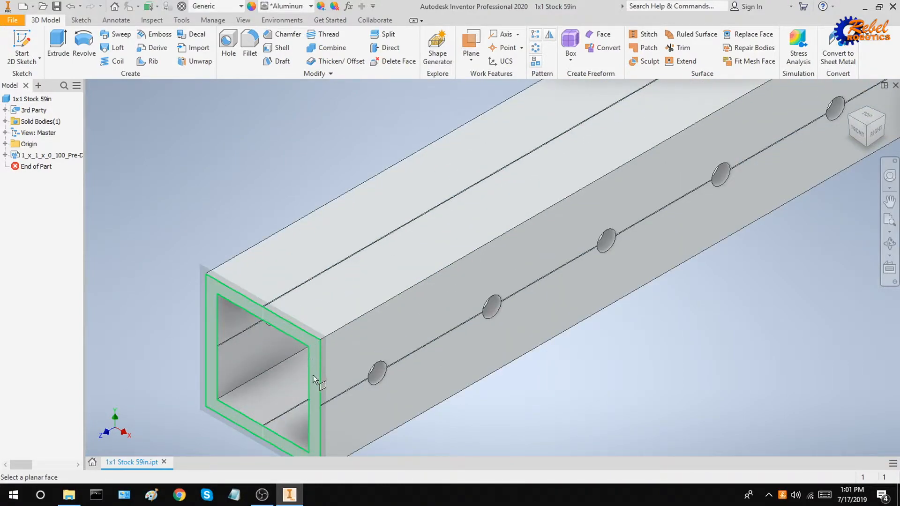
middle_click_drag(312, 353, 314, 287)
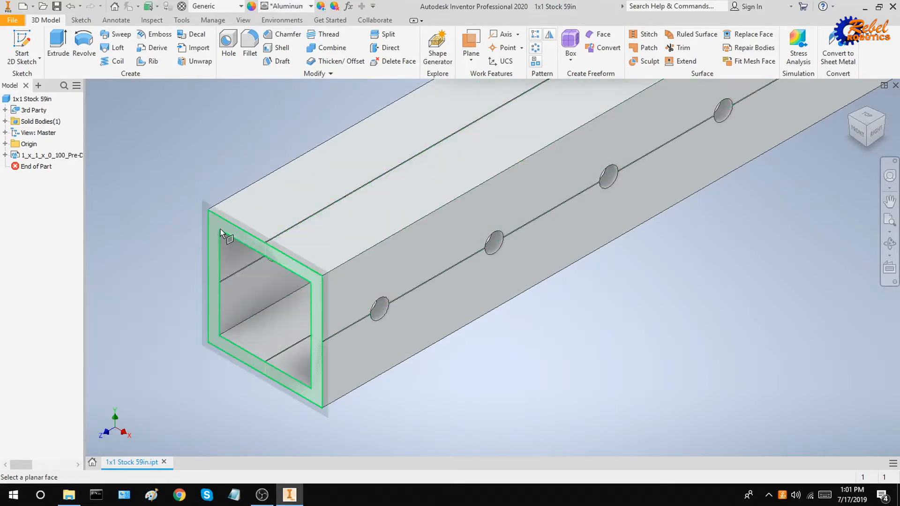
left_click(308, 279)
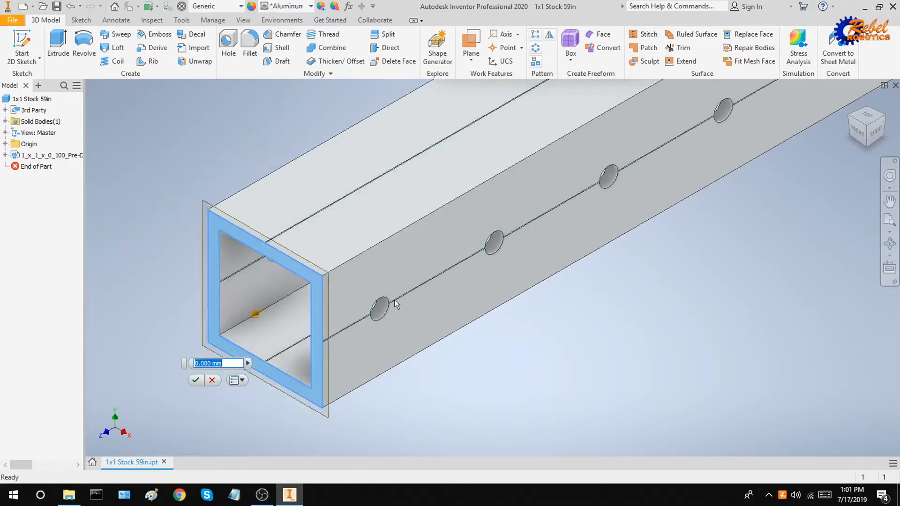
Set the work plane offset to -51in and confirm it.
scroll(454, 299, "down", 2)
middle_click_drag(449, 299, 628, 185, "shift")
scroll(628, 184, "down", 3)
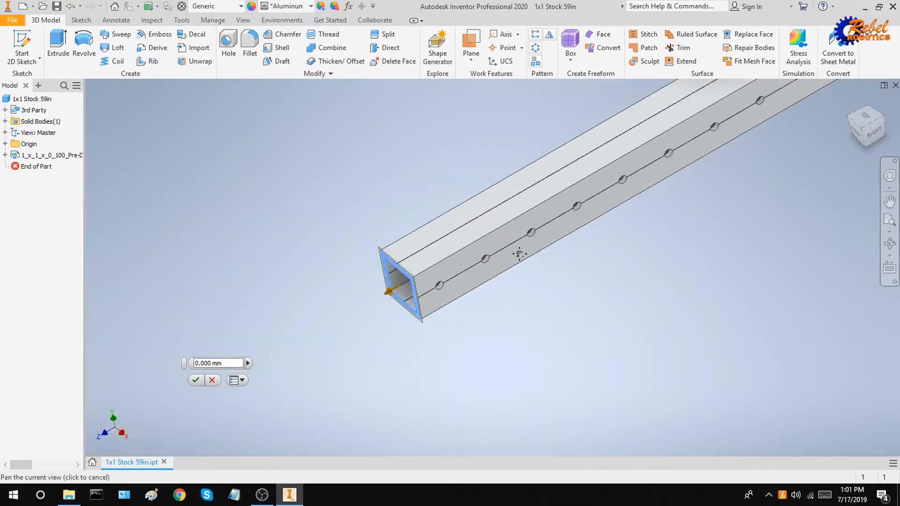
middle_click_drag(476, 280, 420, 318)
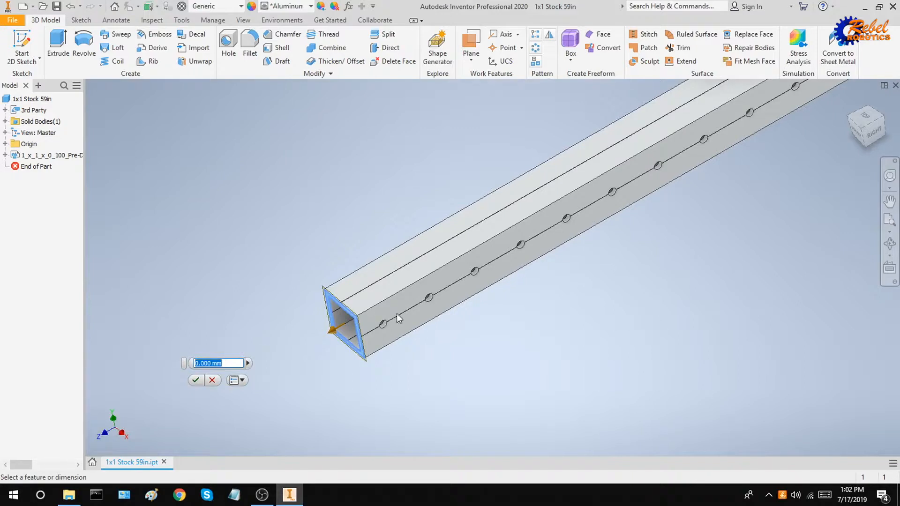
scroll(491, 288, "down", 2)
middle_click_drag(550, 263, 412, 328)
scroll(412, 328, "down", 4)
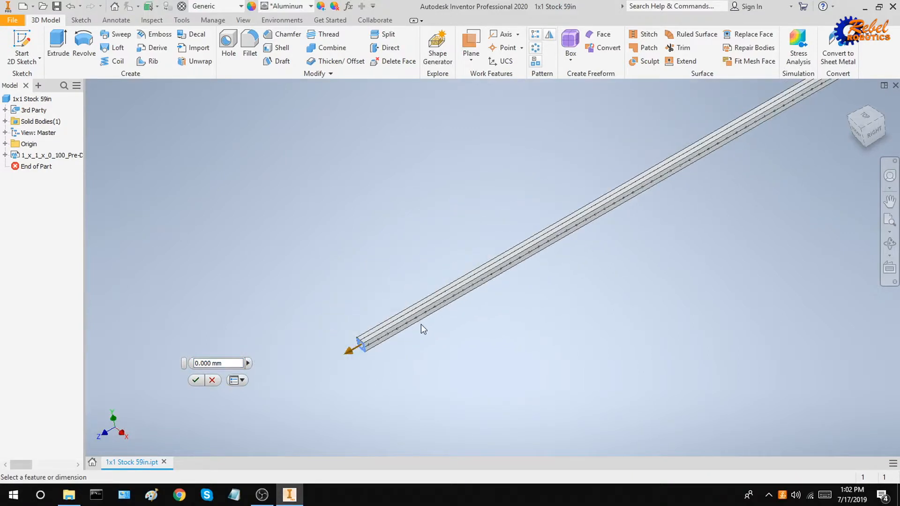
middle_click_drag(518, 297, 400, 347)
scroll(307, 327, "up", 2)
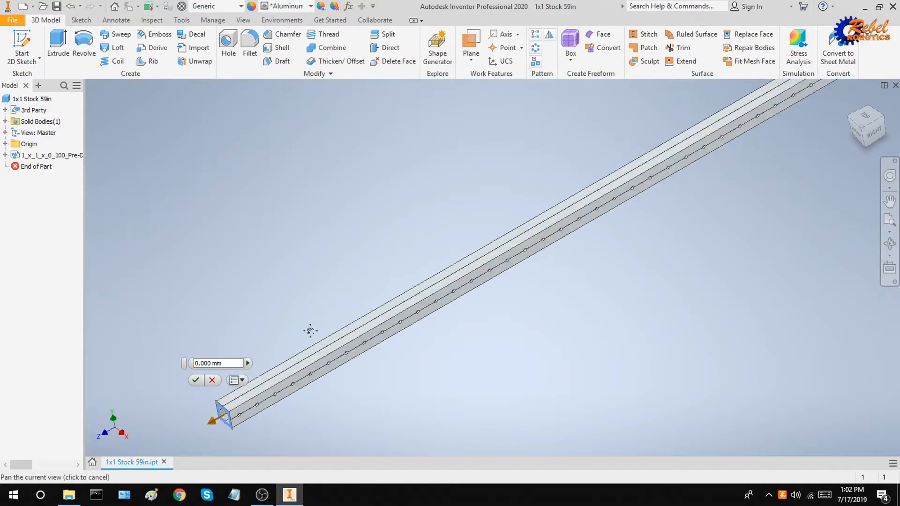
middle_click_drag(307, 327, 357, 267)
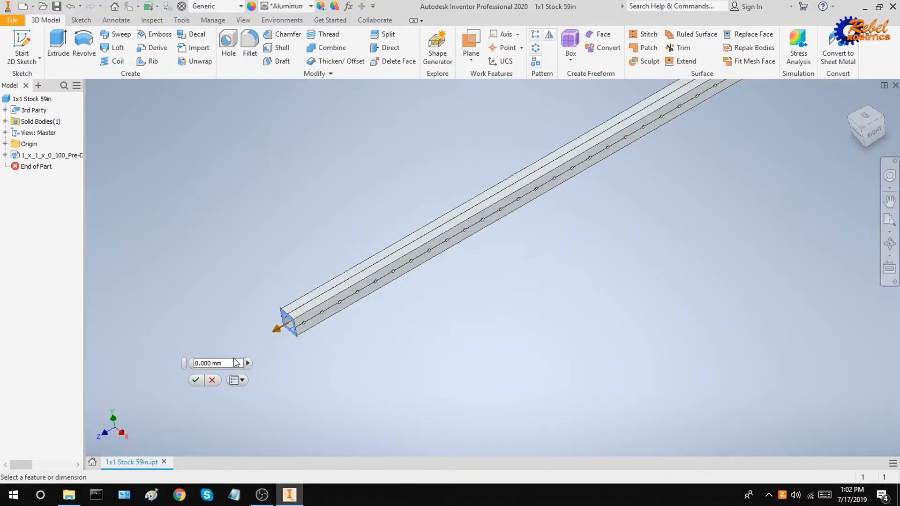
scroll(235, 362, "up", 2)
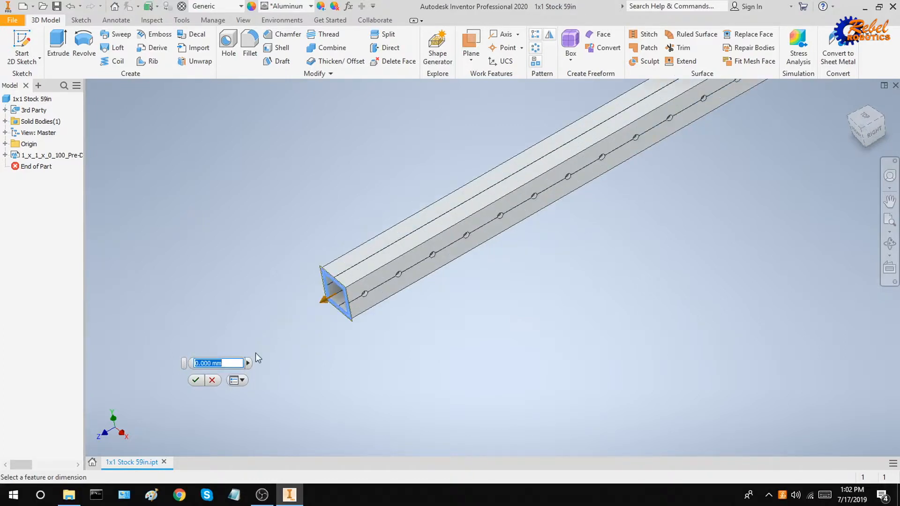
type("-51in")
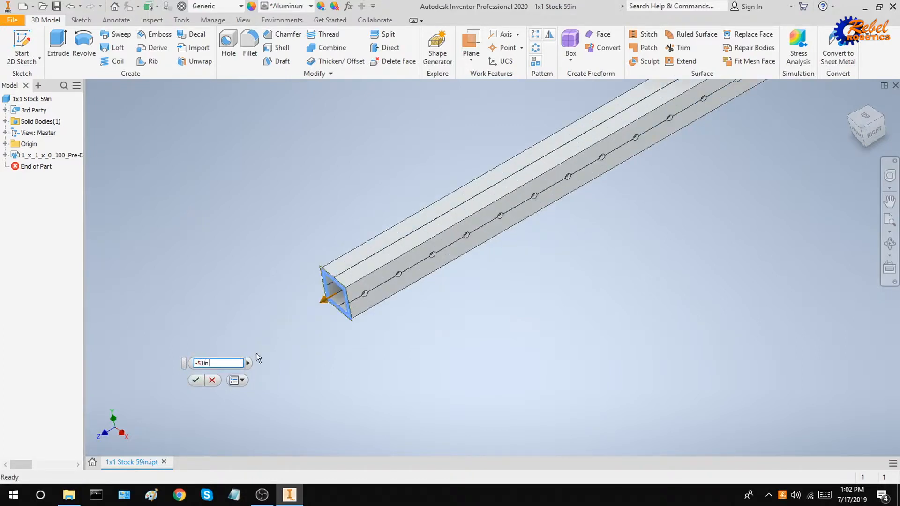
scroll(500, 277, "down", 3)
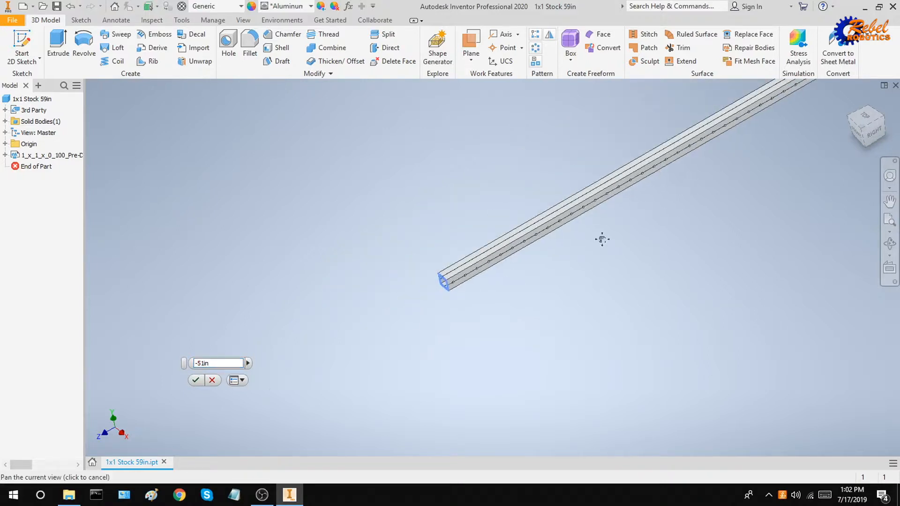
middle_click_drag(602, 240, 392, 352)
scroll(534, 281, "down", 3)
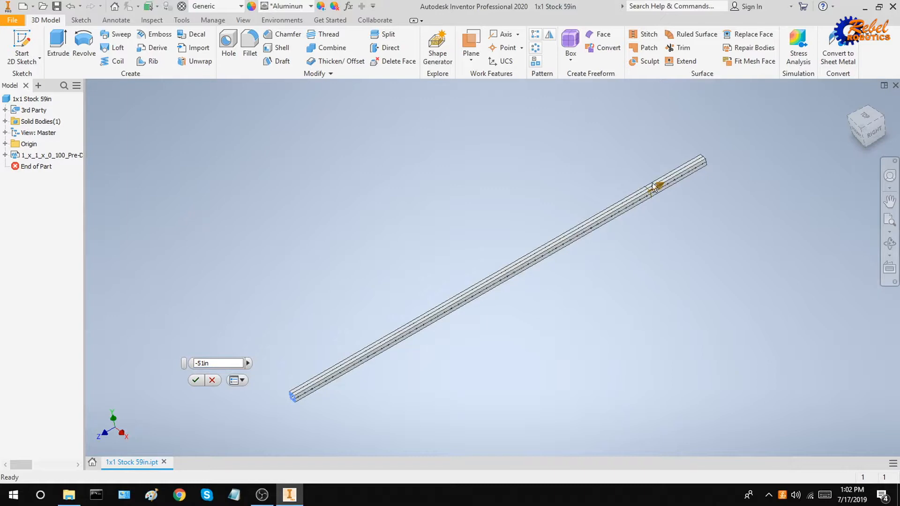
scroll(693, 157, "up", 6)
scroll(672, 237, "down", 5)
middle_click_drag(503, 367, 531, 263)
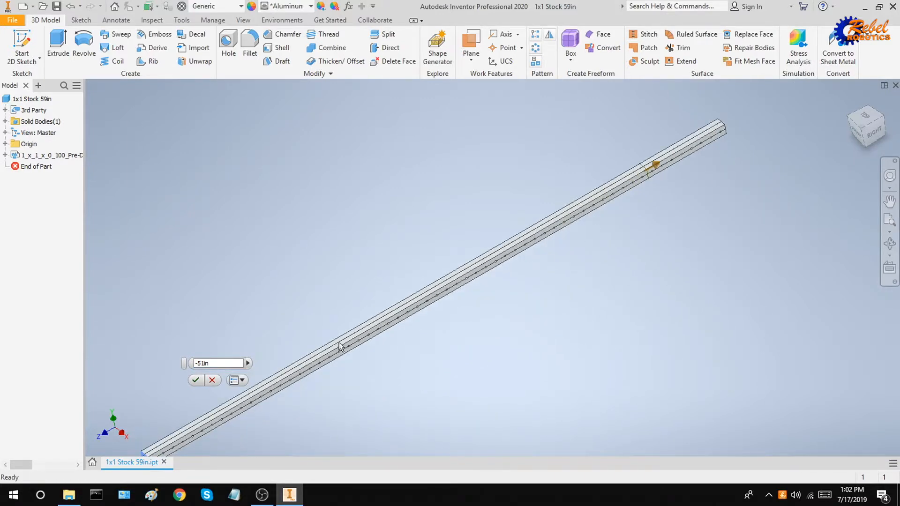
left_click(197, 380)
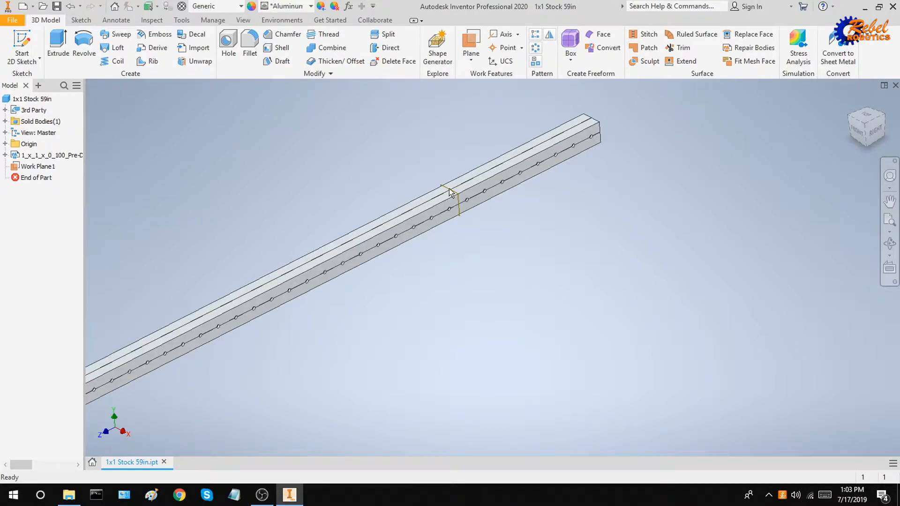
Start a Split in Trim Solid mode with Work Plane1 as the cutting tool.
left_click(388, 34)
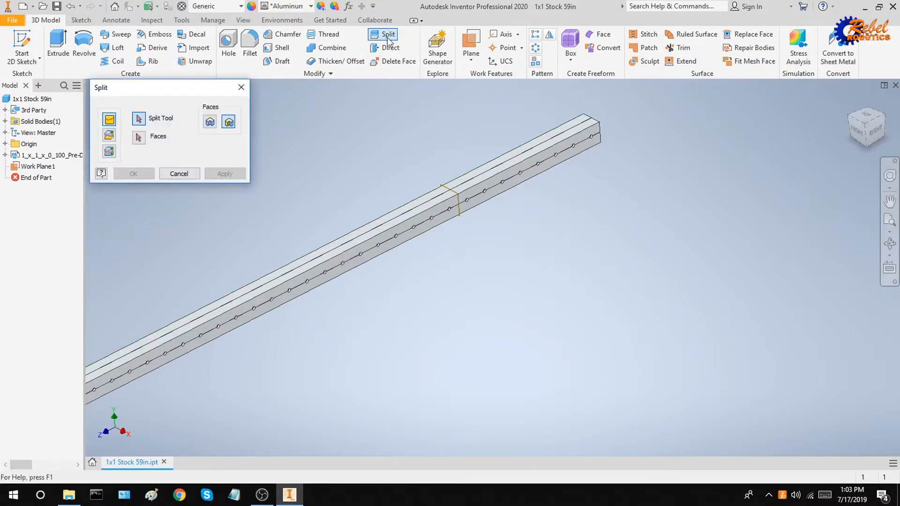
left_click(112, 136)
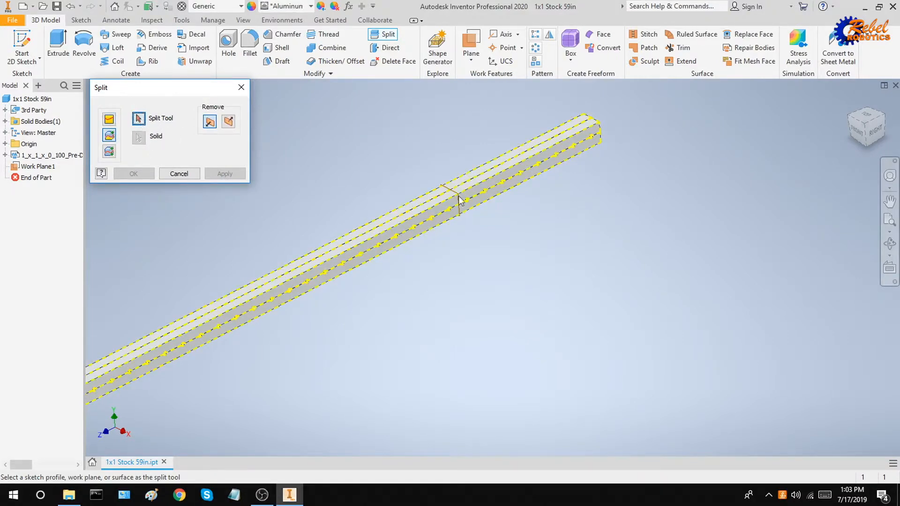
scroll(467, 203, "up", 3)
scroll(432, 187, "up", 3)
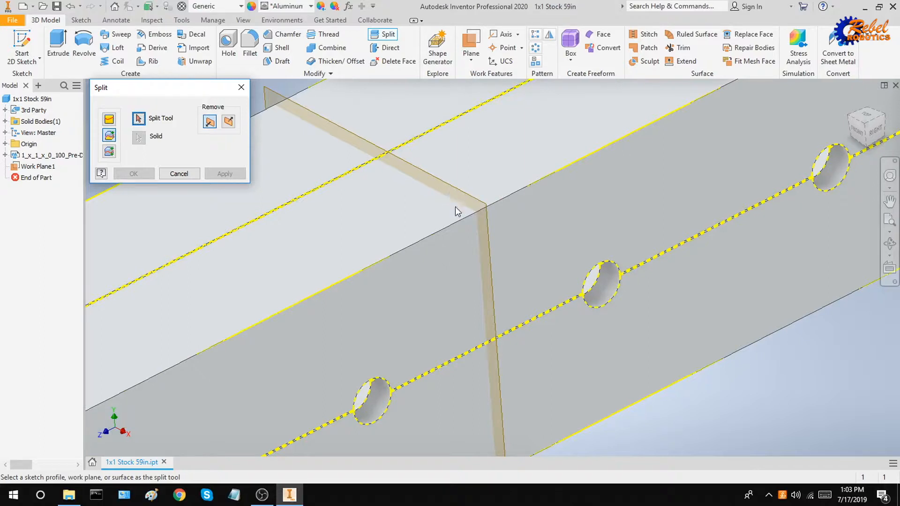
left_click(476, 208)
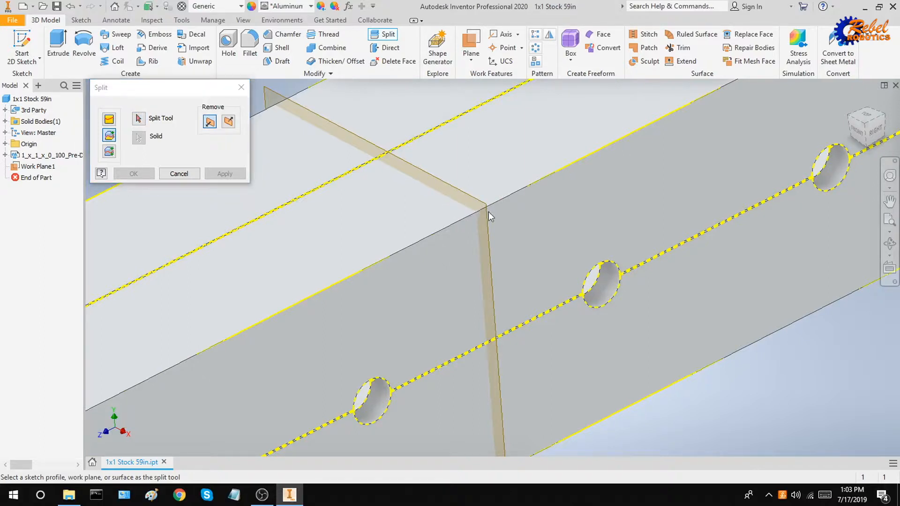
left_click(138, 119)
left_click(442, 184)
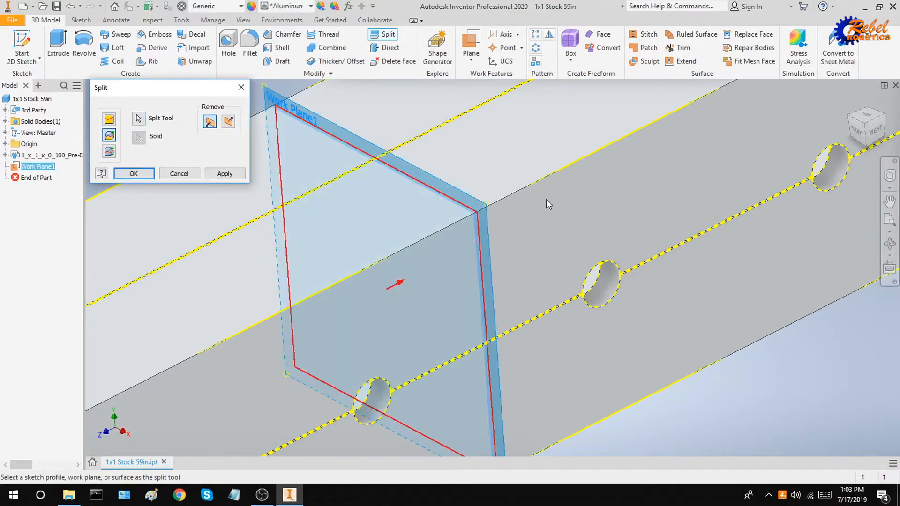
scroll(546, 200, "down", 4)
scroll(542, 195, "down", 4)
middle_click_drag(589, 207, 589, 207, "shift")
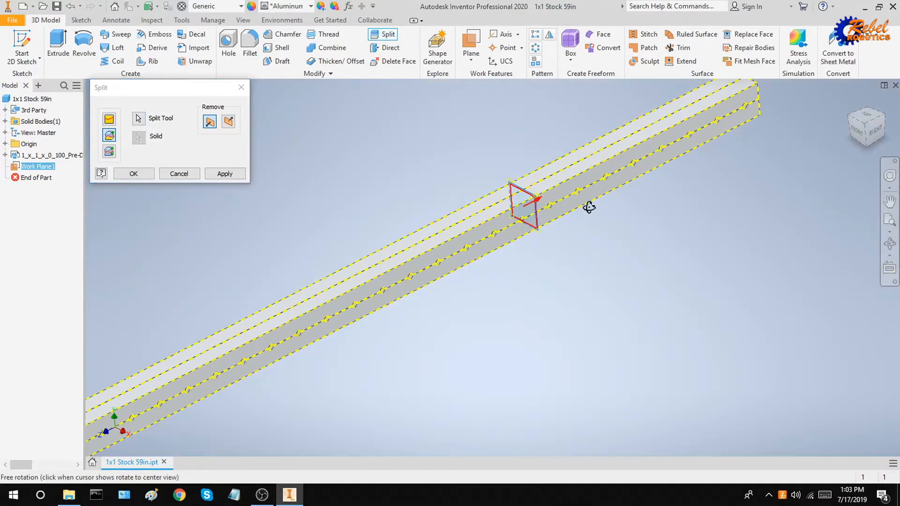
scroll(592, 203, "down", 4)
scroll(583, 194, "up", 5)
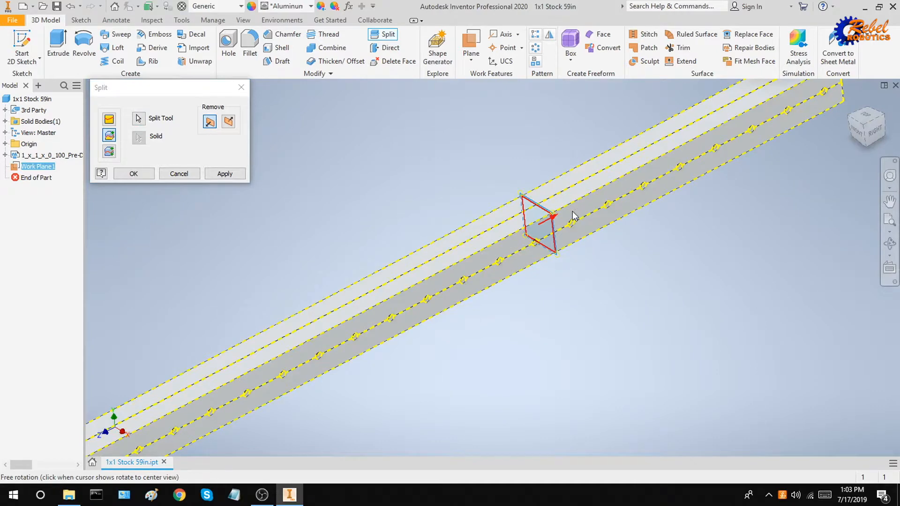
scroll(544, 218, "up", 3)
scroll(644, 187, "down", 5)
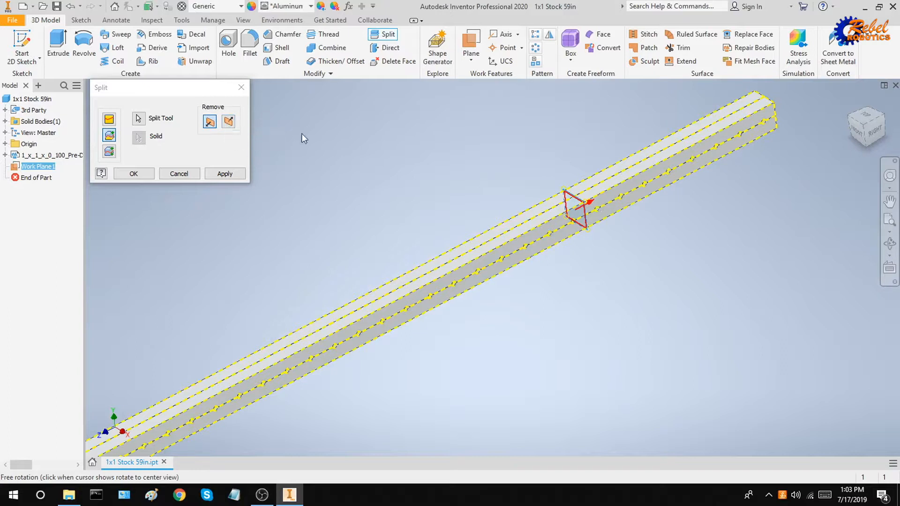
Flip the removed side and apply the trim so only the short tube remains.
left_click(229, 122)
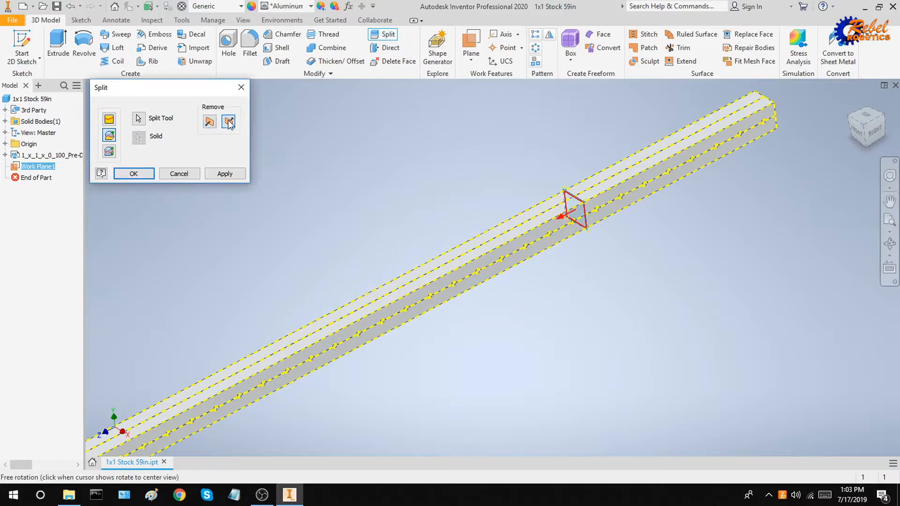
left_click(230, 174)
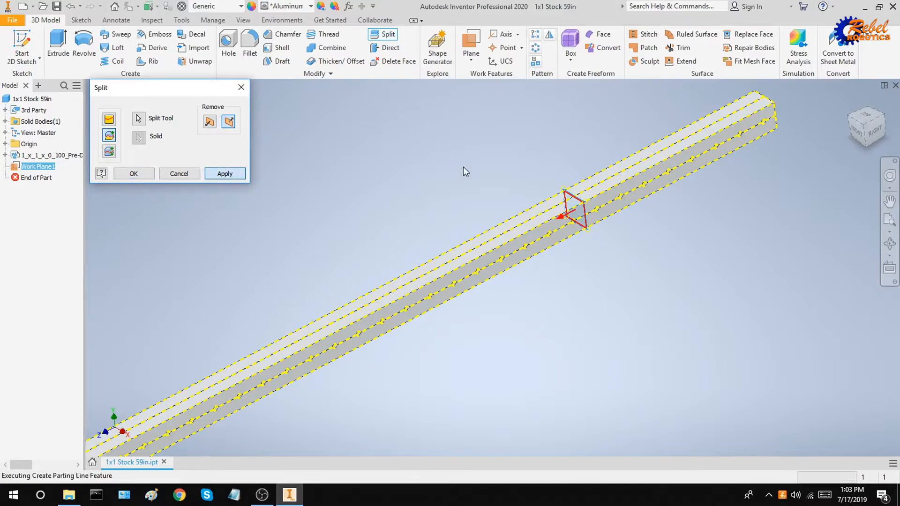
scroll(586, 186, "up", 5)
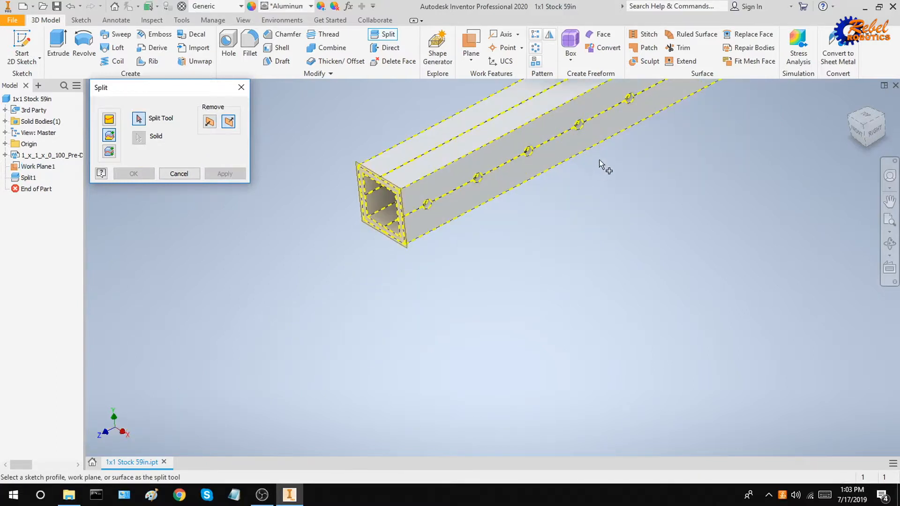
scroll(550, 237, "down", 1)
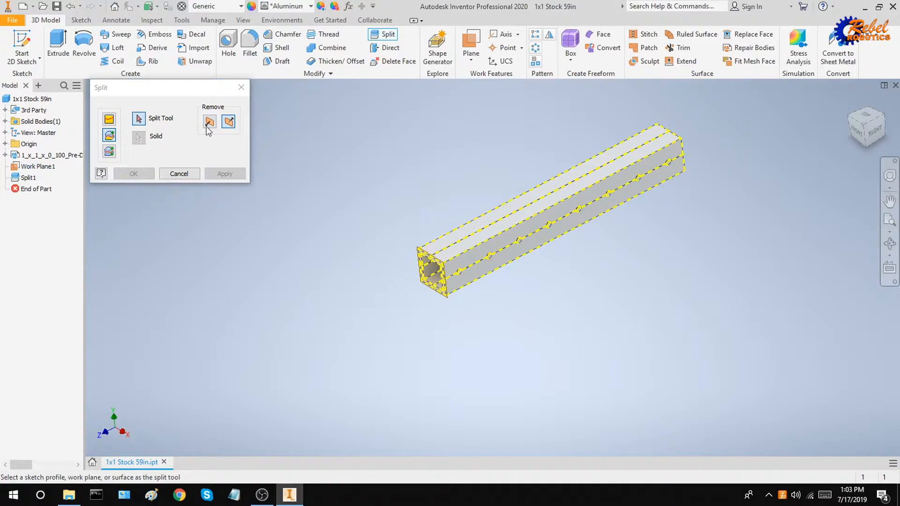
left_click(241, 87)
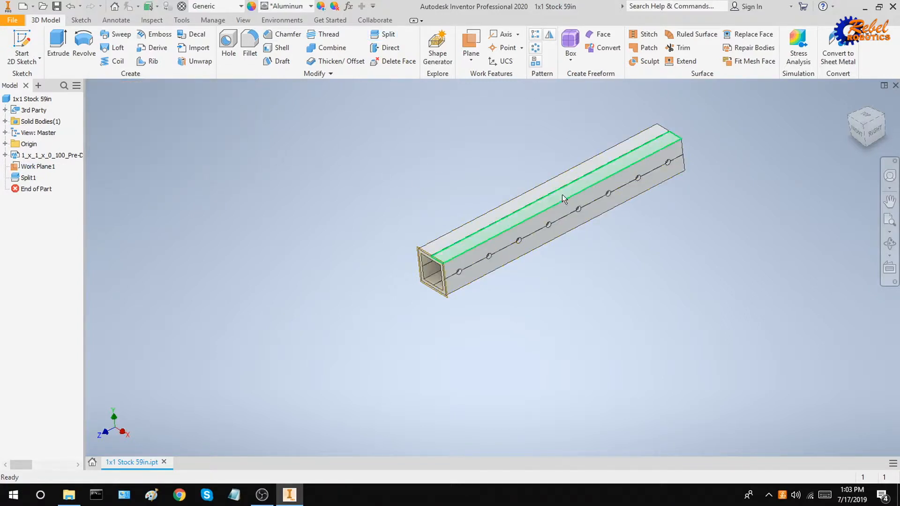
middle_click_drag(610, 189, 577, 223)
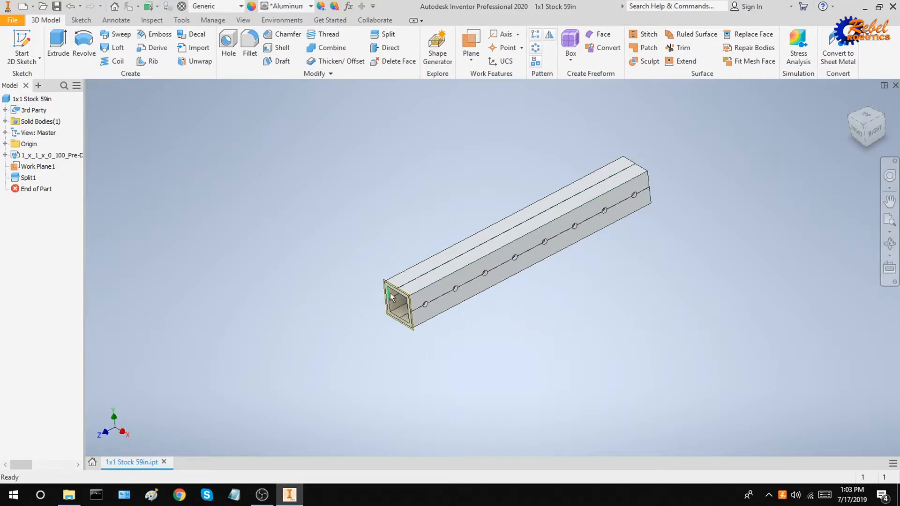
Turn off the visibility of Work Plane1 in the model tree.
double_click(36, 166)
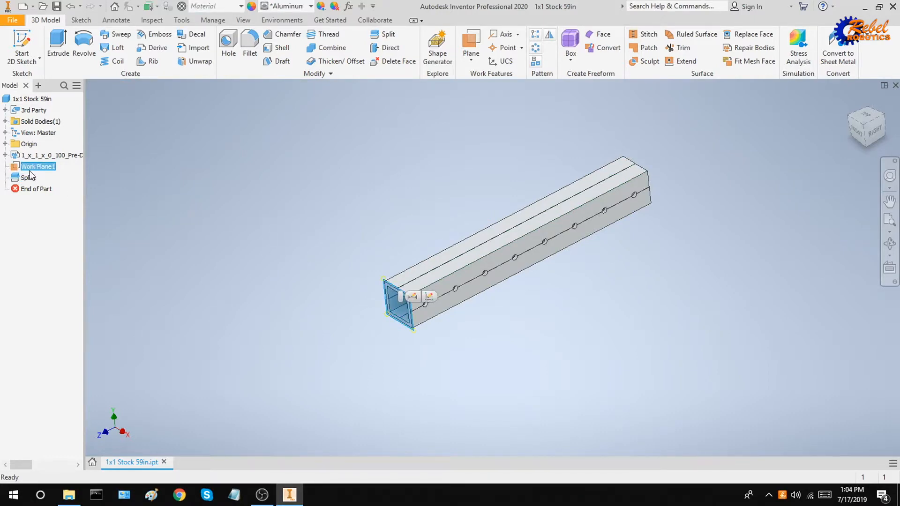
right_click(34, 169)
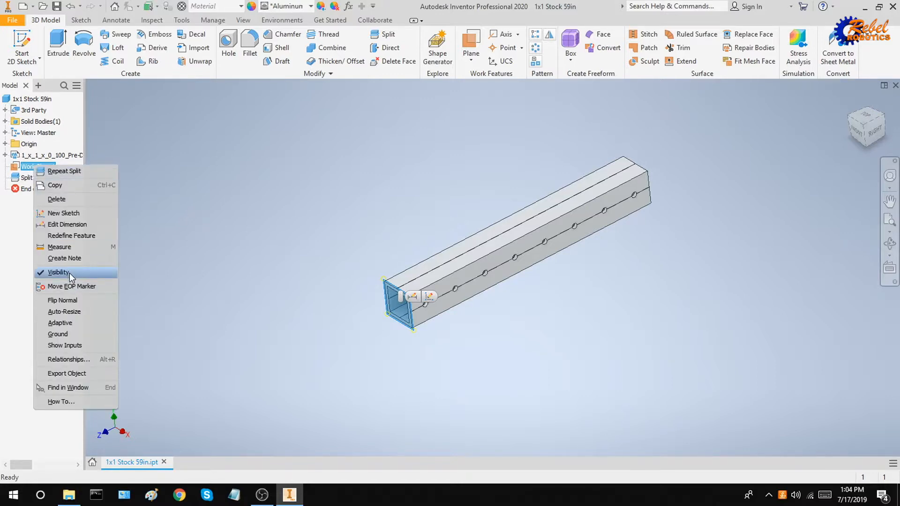
left_click(56, 272)
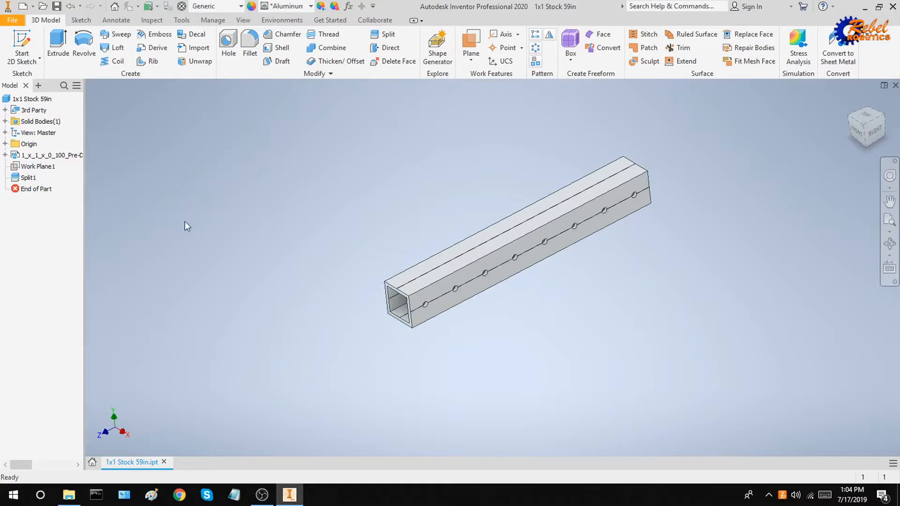
right_click(26, 165)
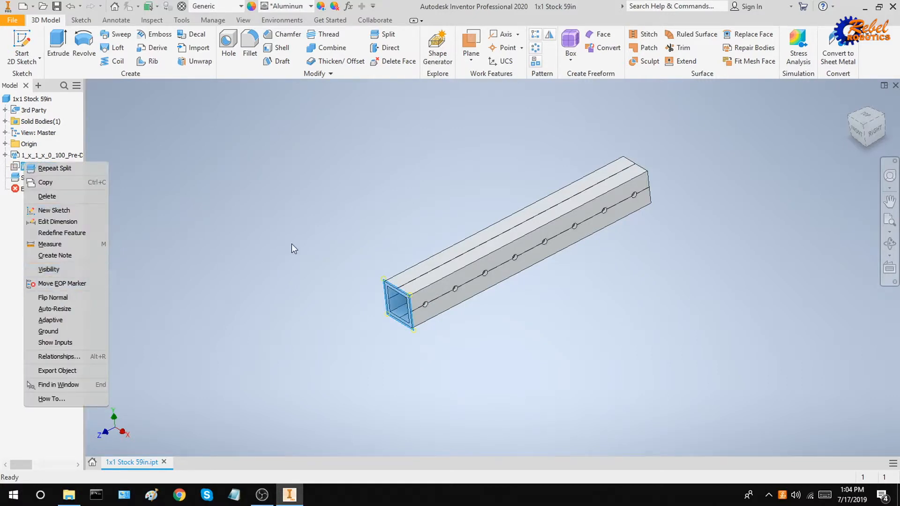
left_click(447, 339)
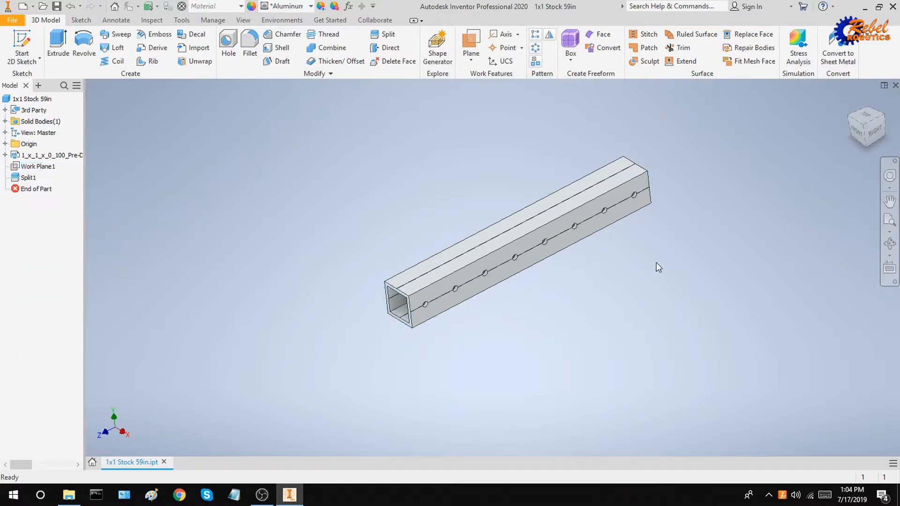
mouse_move(656, 263)
middle_mouse_down("shift")
mouse_move(699, 252)
mouse_move(663, 261)
middle_mouse_up("shift")
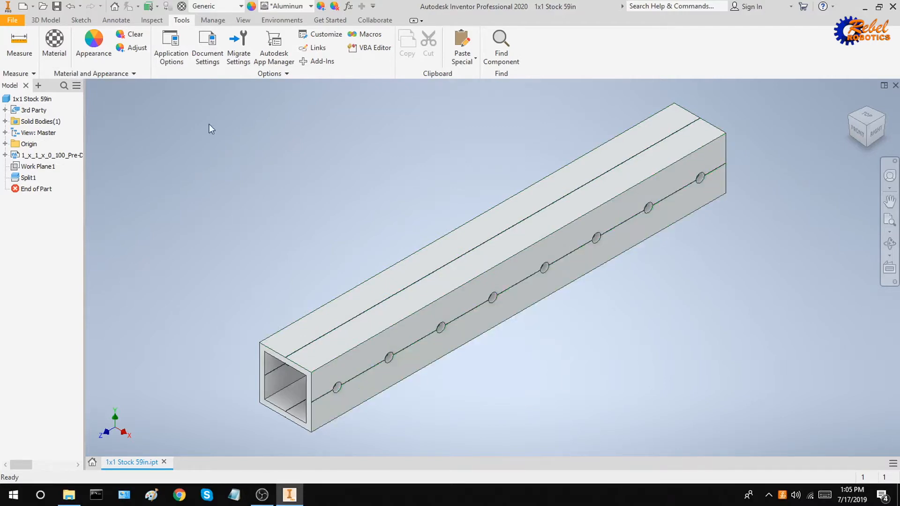
Measure from a side hole's centre to the tube's end edge.
left_click(19, 42)
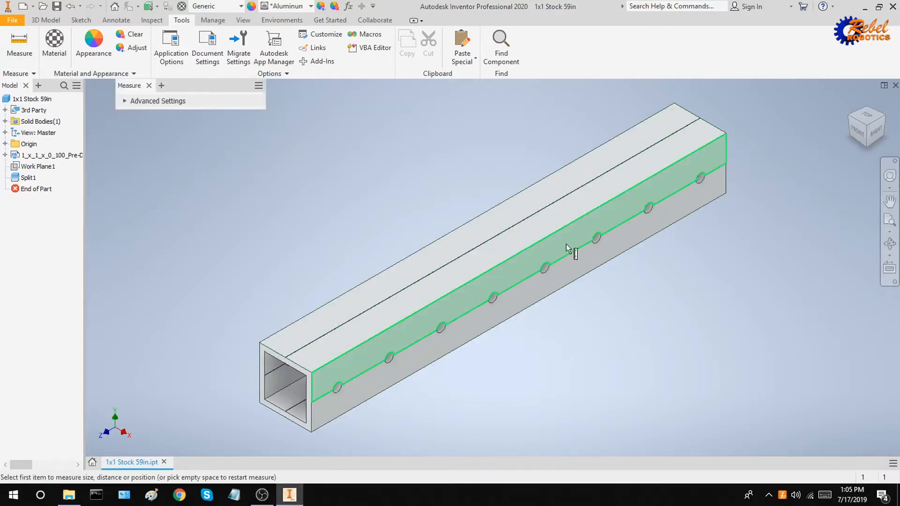
scroll(733, 145, "up", 5)
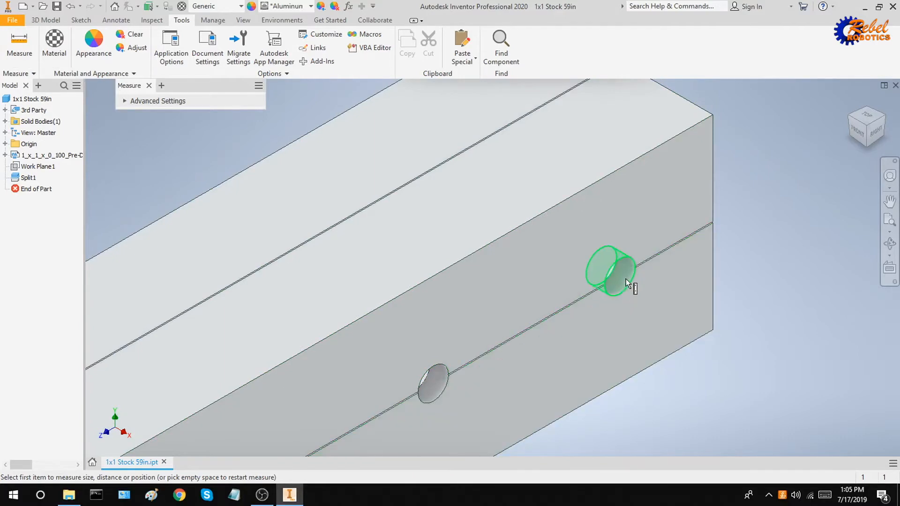
left_click(626, 277)
left_click(712, 193)
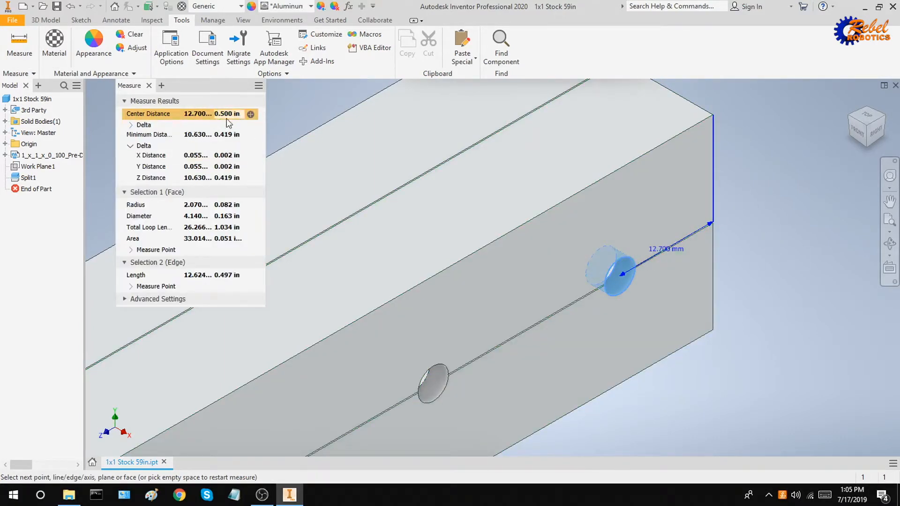
scroll(488, 214, "down", 3)
middle_click_drag(458, 231, 544, 160)
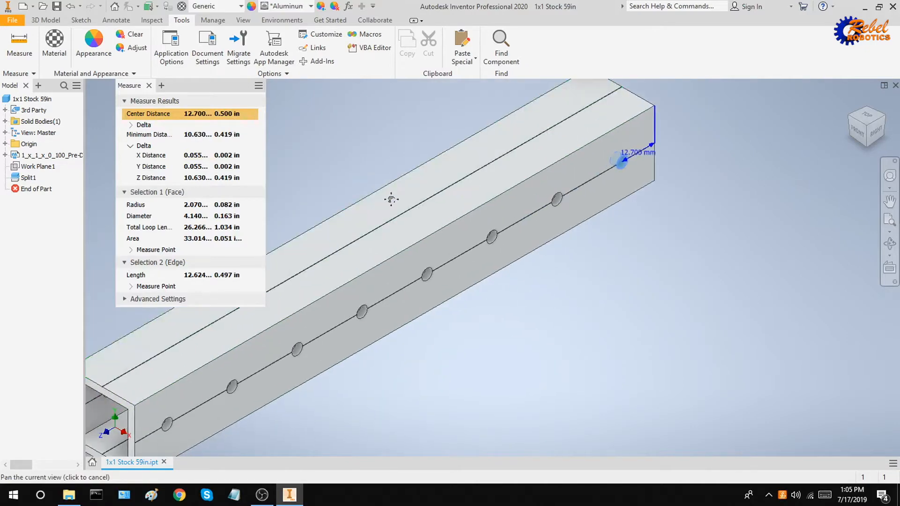
middle_click_drag(392, 198, 515, 125)
key("Escape")
Measure from the tube's front vertical edge to the first hole, then zoom out.
left_click(20, 40)
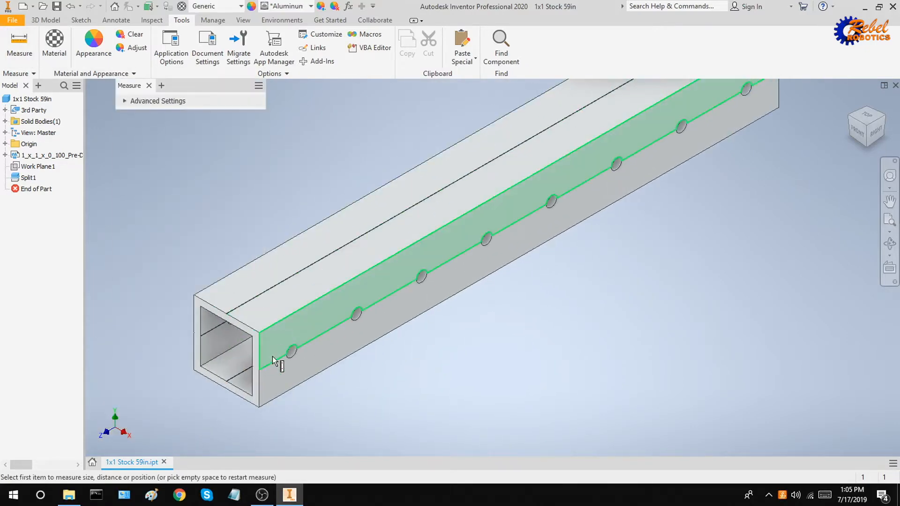
scroll(272, 356, "up", 5)
left_click(227, 348)
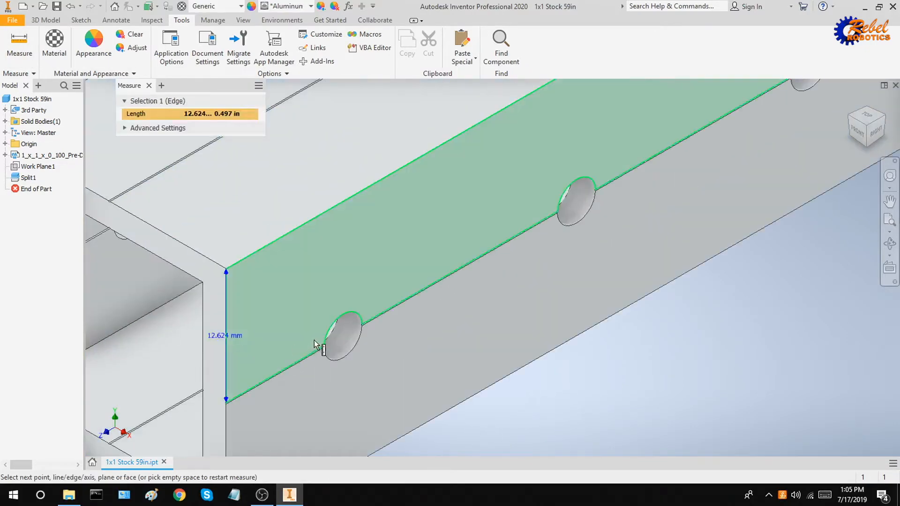
left_click(349, 327)
scroll(356, 333, "down", 5)
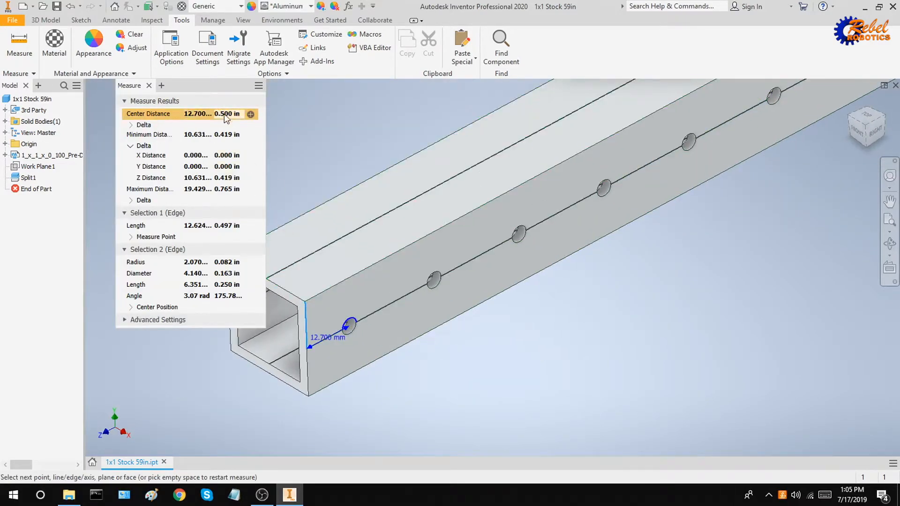
key("Escape")
scroll(420, 263, "down", 3)
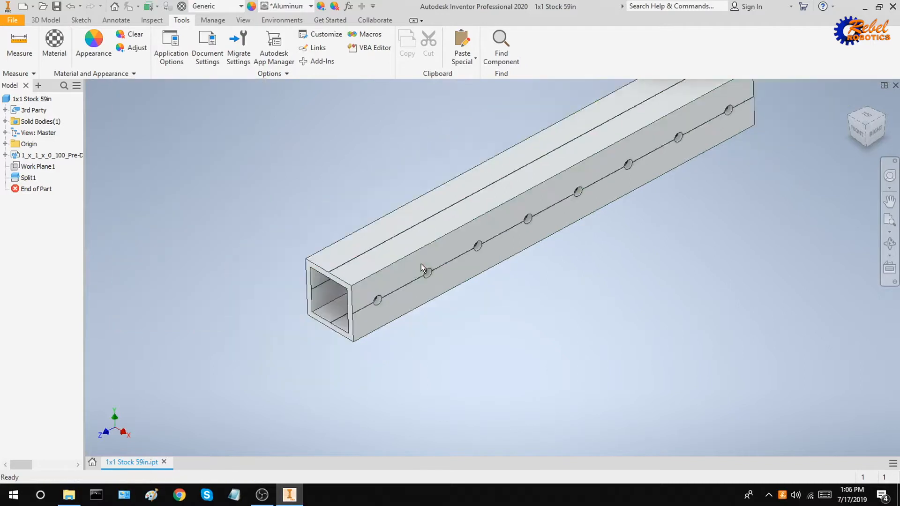
scroll(578, 257, "down", 2)
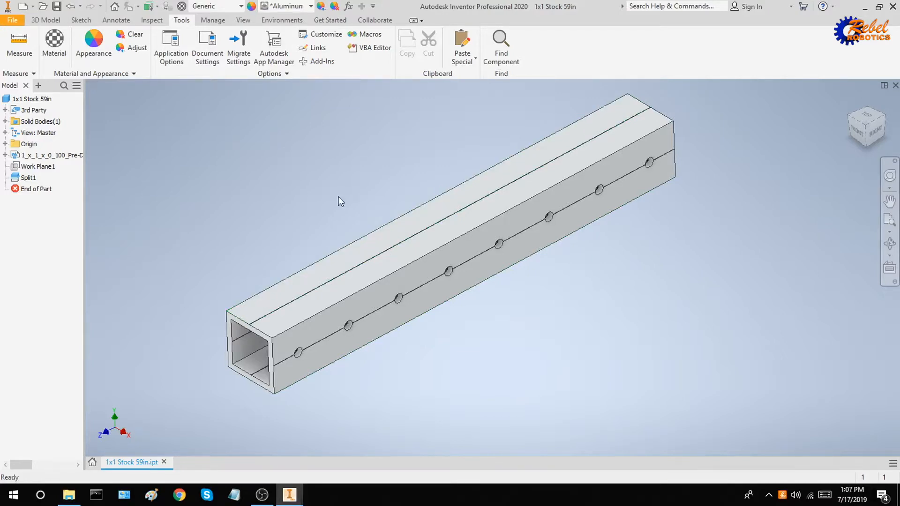
Save the trimmed tube as a new part, 1x1 Stock 8in.ipt, in Downloads.
key("ctrl+shift+s")
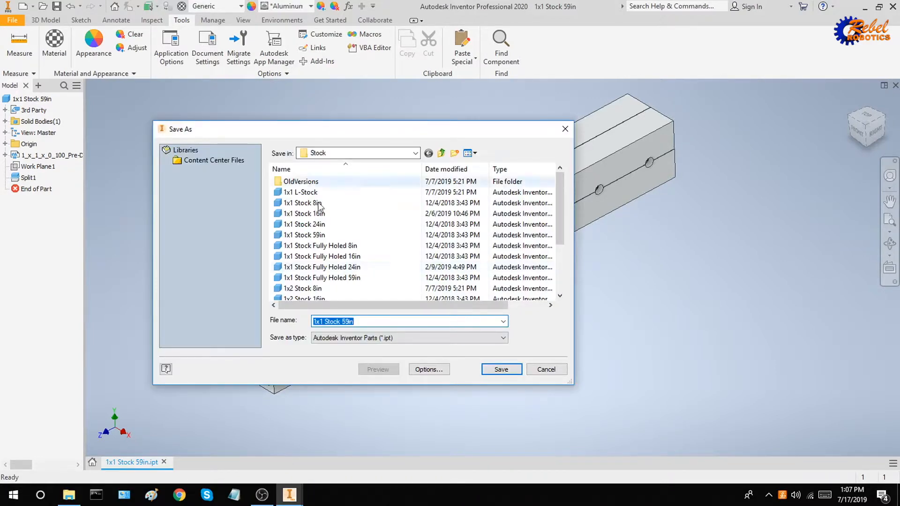
scroll(351, 219, "down", 2)
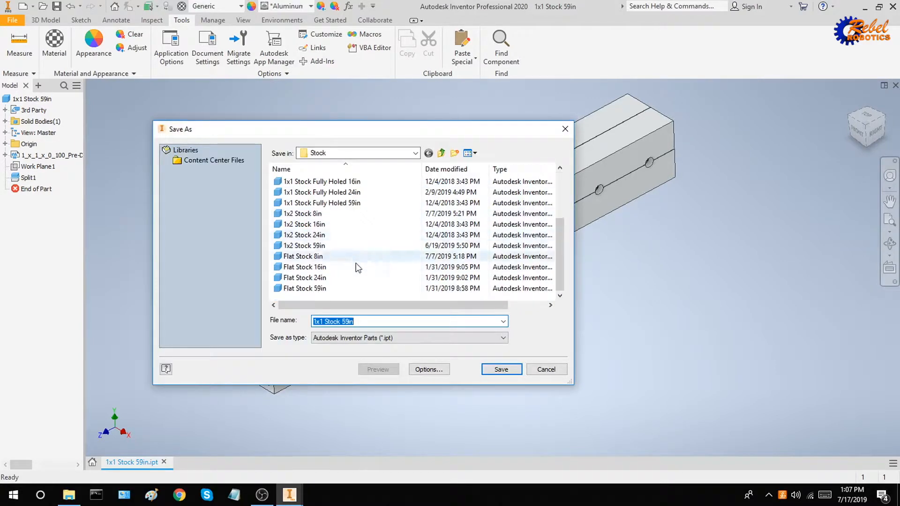
scroll(349, 217, "up", 2)
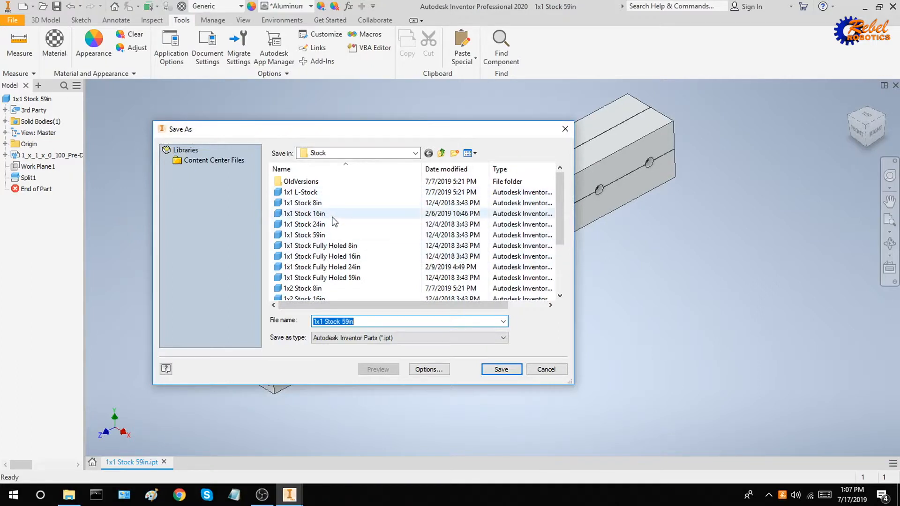
scroll(332, 220, "down", 2)
left_click(398, 154)
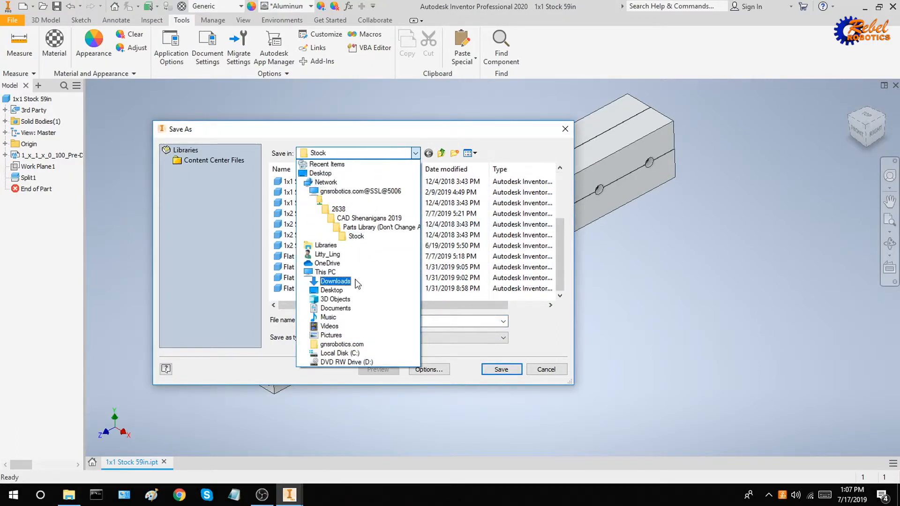
left_click(335, 280)
left_click(382, 323)
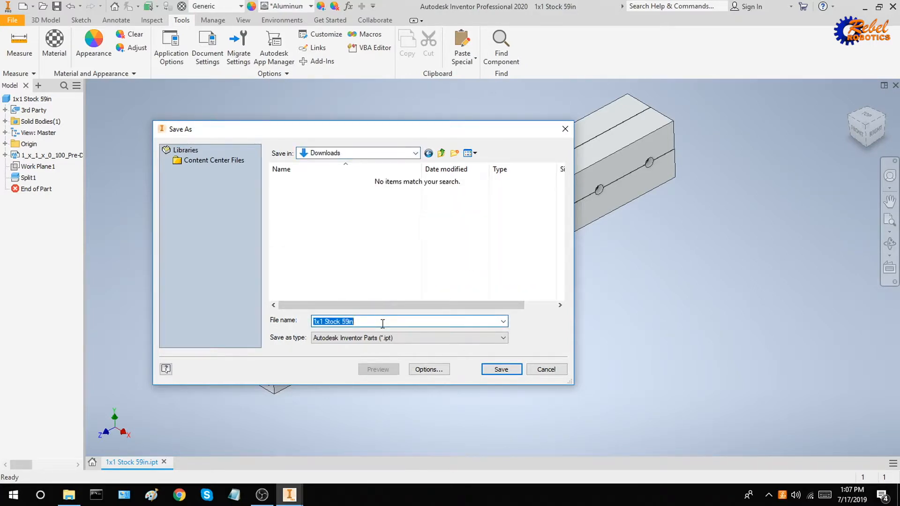
type("1x1 Stock")
key("Return")
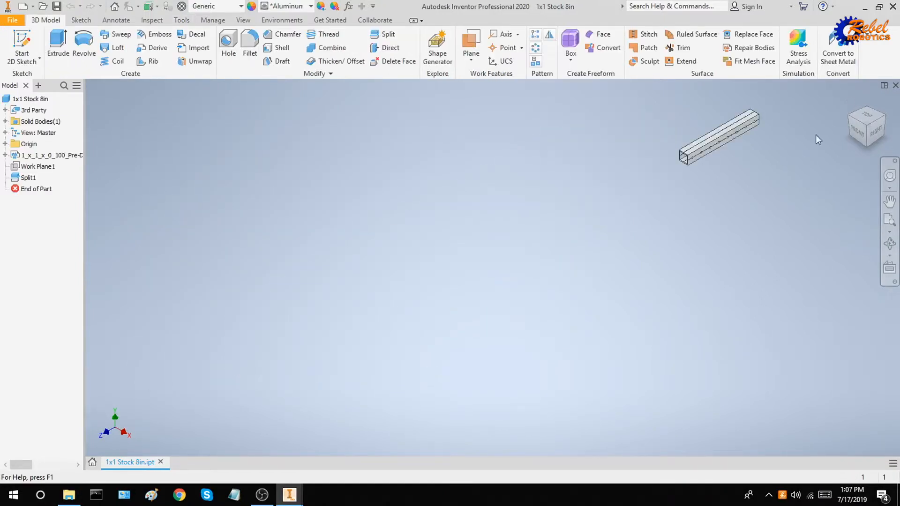
Return the view to the ViewCube Home view.
left_click(850, 101)
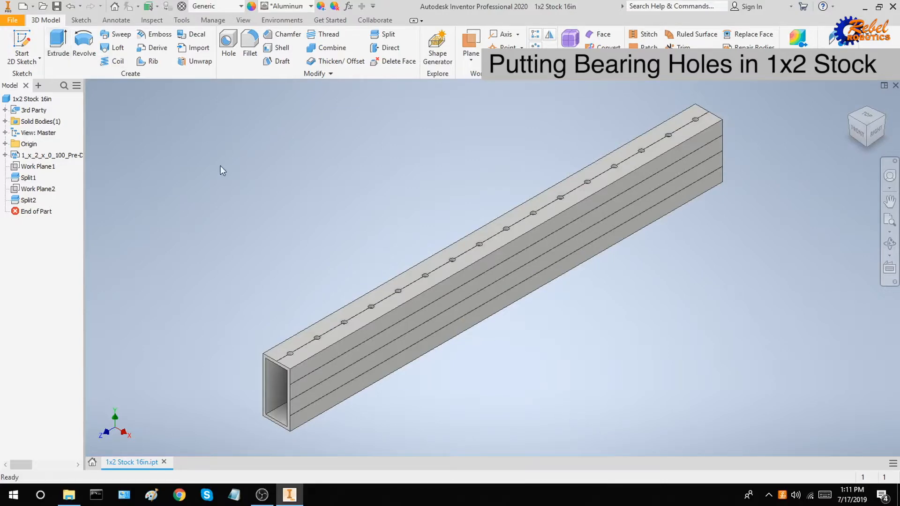
Create Sketch1 on the side face of the 1x2 Stock 16in tube.
key("s")
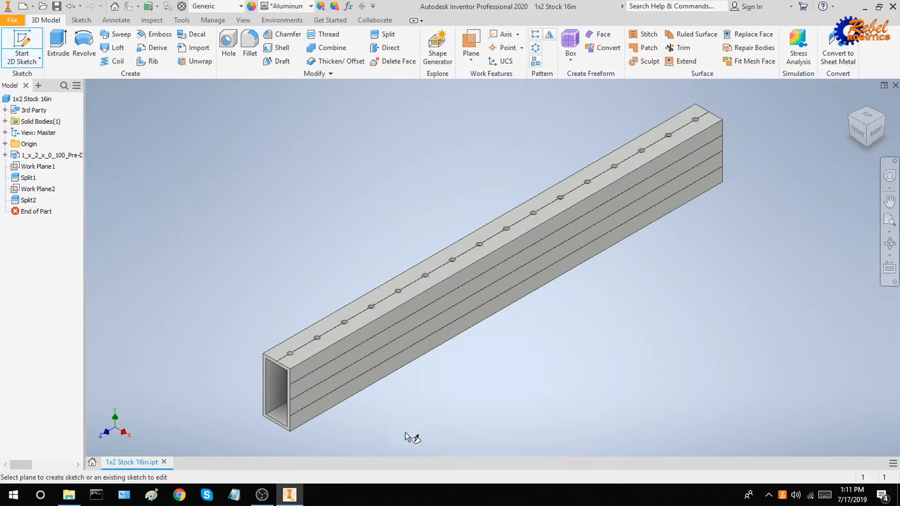
middle_click_drag(394, 394, 381, 386, "shift")
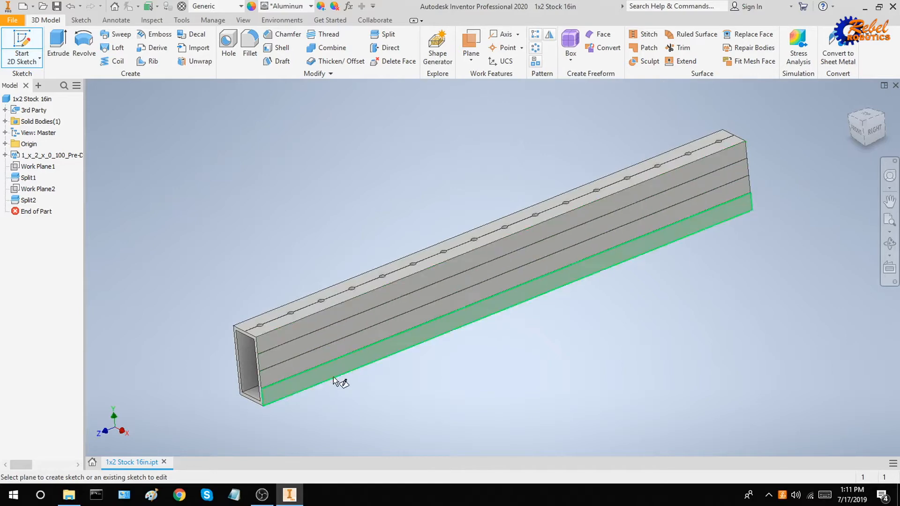
left_click(328, 336)
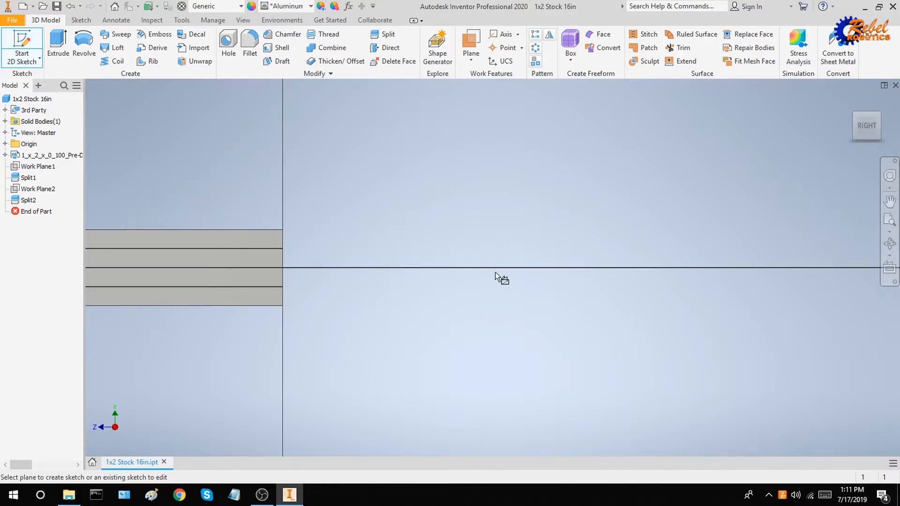
scroll(281, 268, "down", 5)
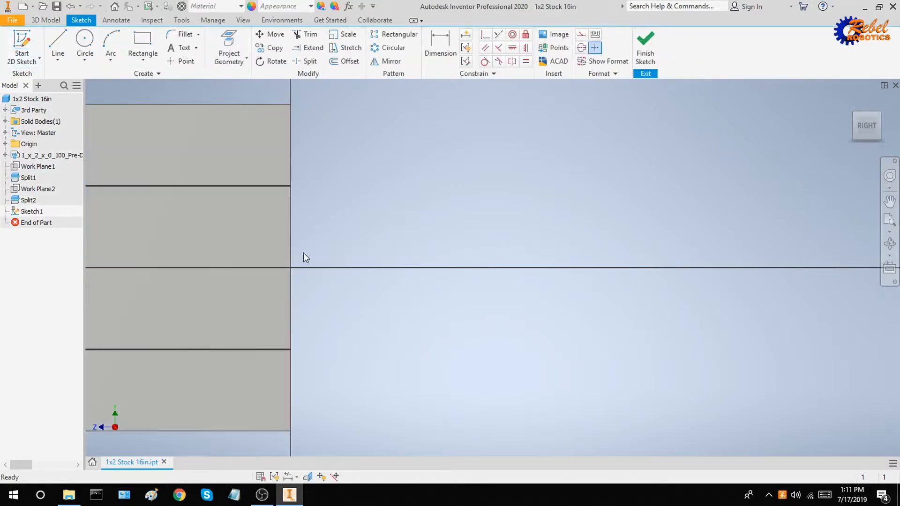
Pick the Circle tool and frame the tube's end squarely in the right-side view.
scroll(370, 258, "up", 3)
middle_click_drag(369, 257, 470, 268)
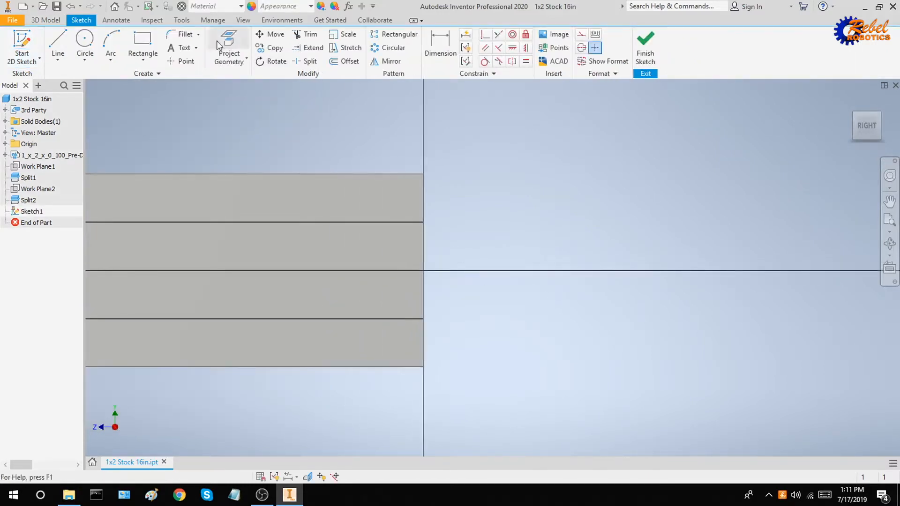
left_click(142, 45)
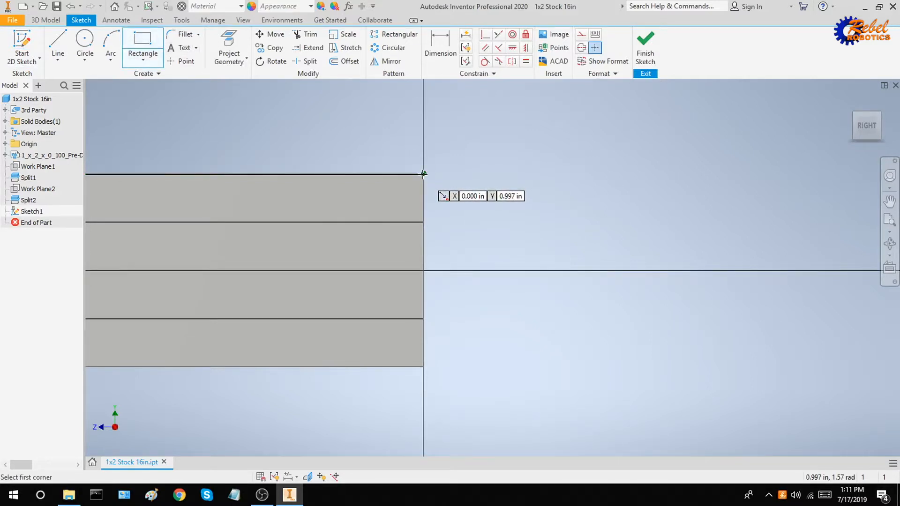
key("c")
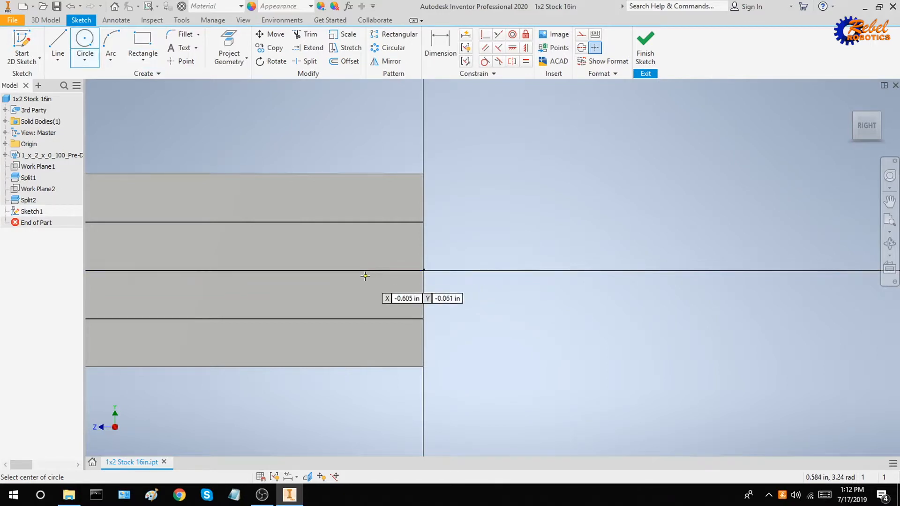
scroll(370, 275, "down", 5)
scroll(488, 265, "up", 4)
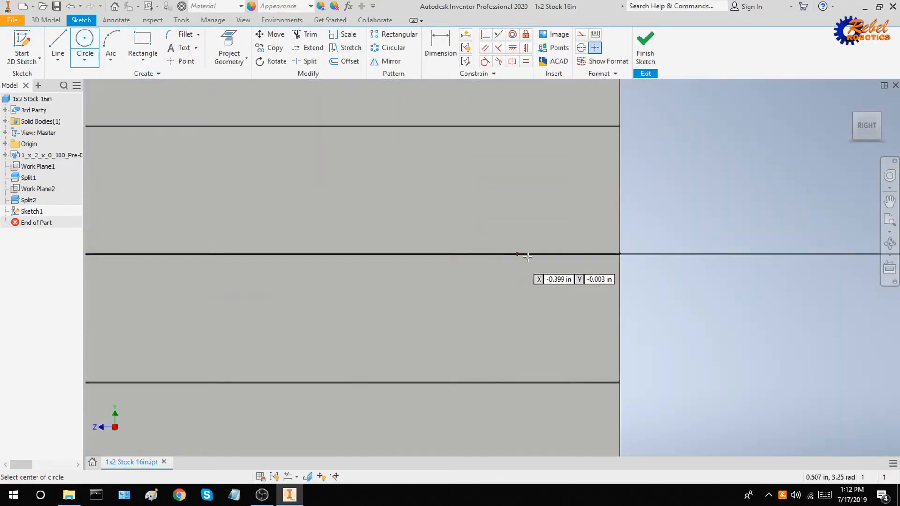
scroll(590, 257, "down", 3)
scroll(668, 342, "down", 3)
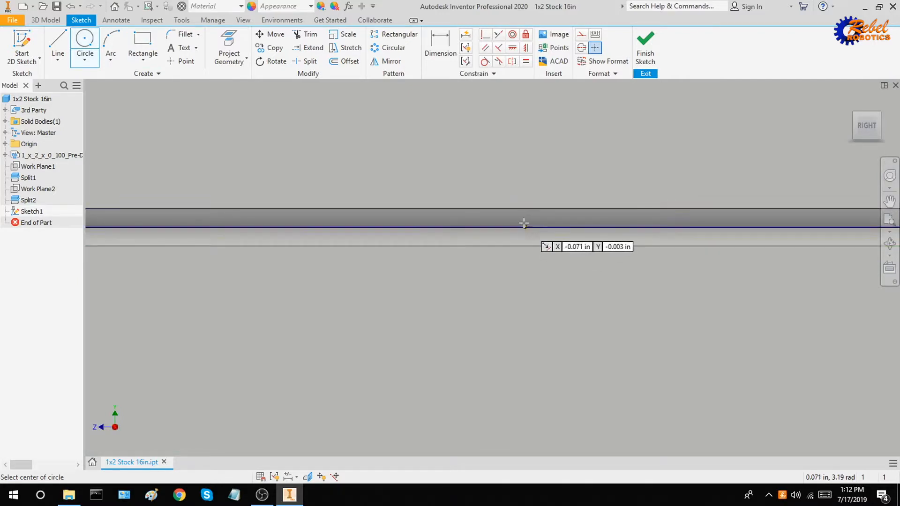
mouse_move(524, 223)
middle_mouse_down()
mouse_move(523, 208)
mouse_move(522, 245)
mouse_move(354, 264)
middle_mouse_up()
scroll(443, 261, "up", 2)
middle_click_drag(591, 280, 539, 275, "shift")
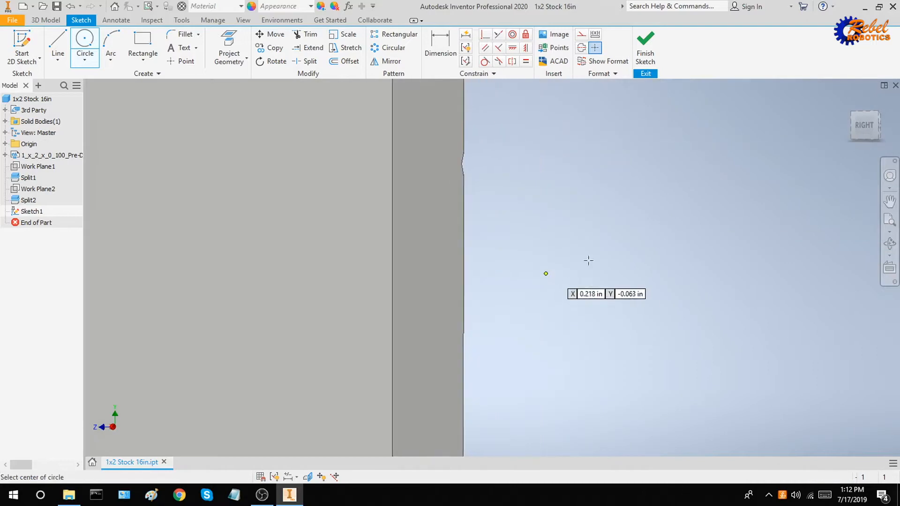
scroll(712, 241, "up", 8)
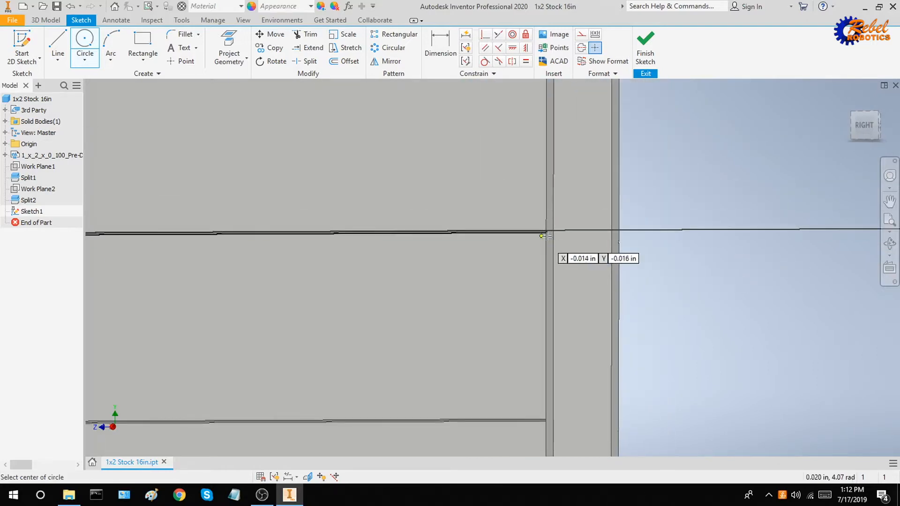
middle_click_drag(581, 236, 558, 235, "shift")
scroll(511, 263, "up", 5)
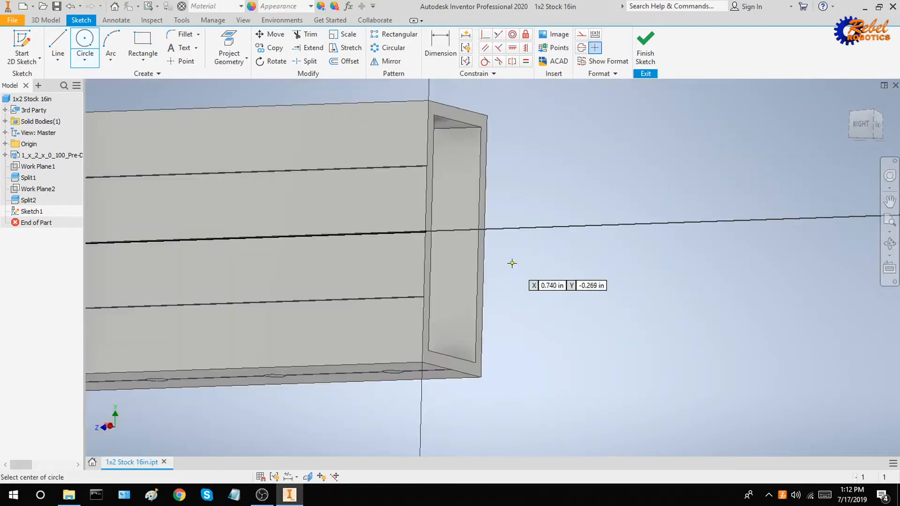
scroll(428, 233, "down", 6)
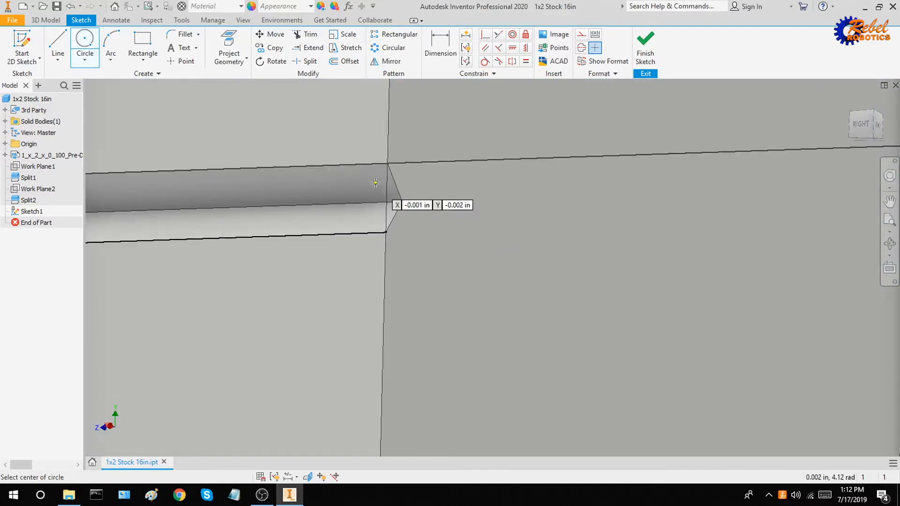
left_click(859, 126)
scroll(548, 270, "down", 5)
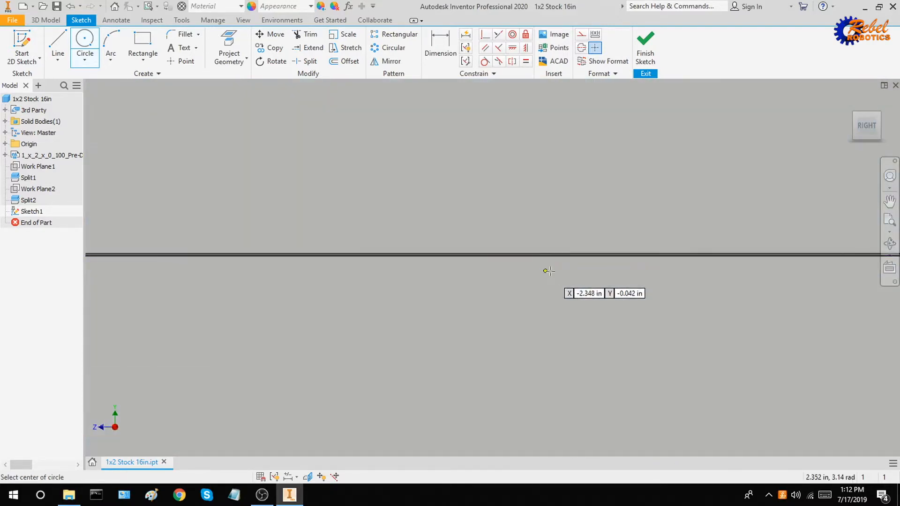
scroll(549, 270, "down", 3)
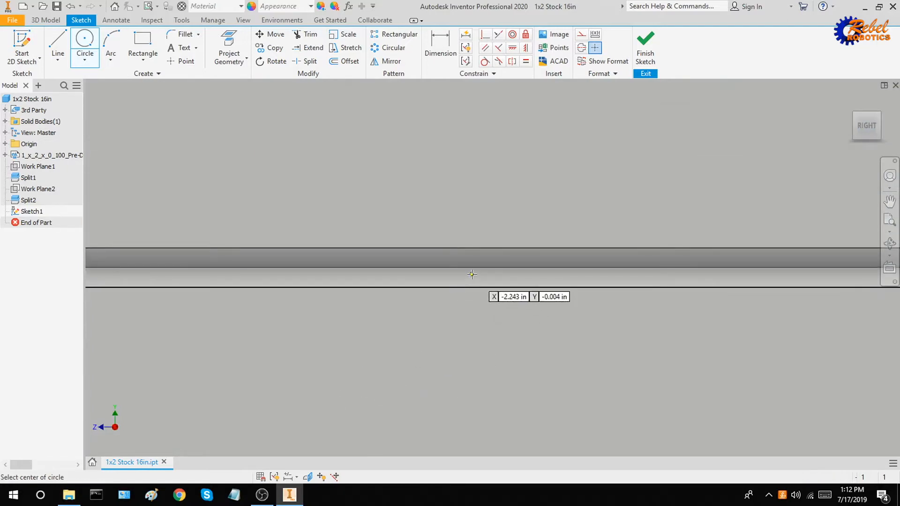
scroll(477, 268, "down", 2)
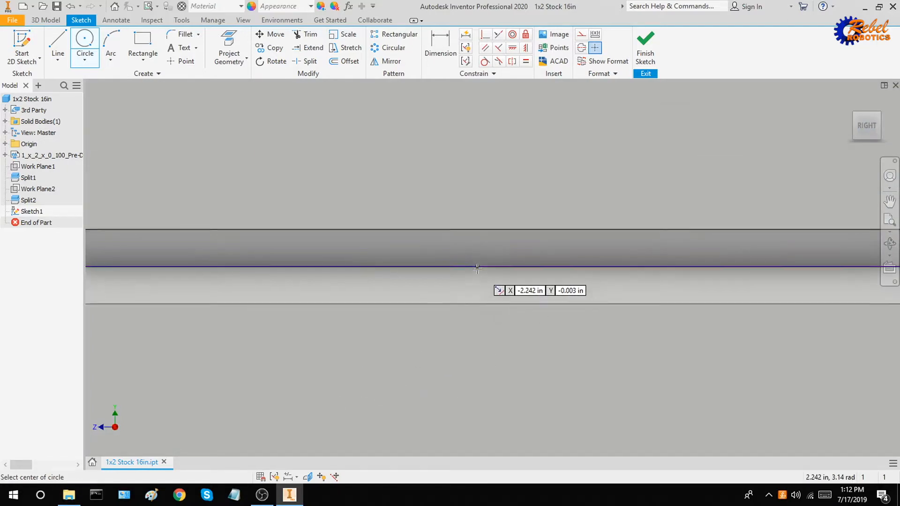
scroll(477, 268, "down", 2)
Draw a 1.125 in diameter circle centred on the tube's edge line.
left_click(483, 261)
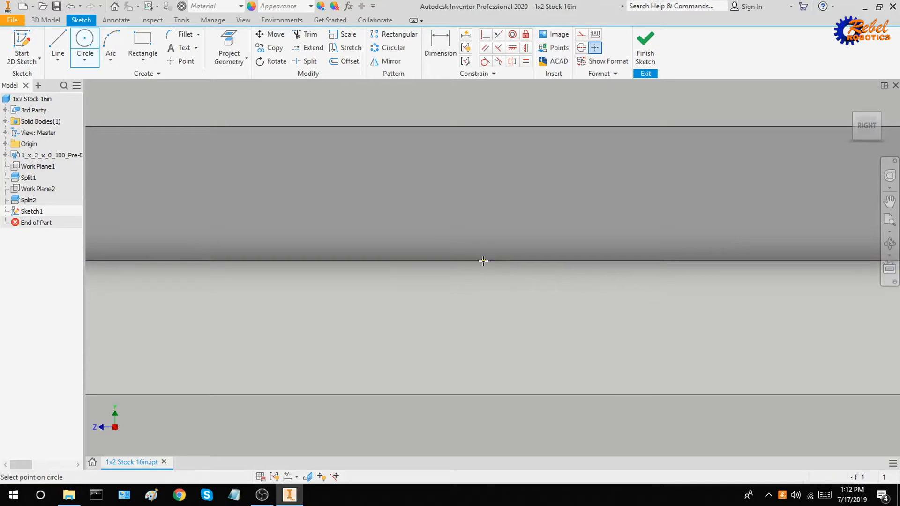
scroll(483, 261, "up", 3)
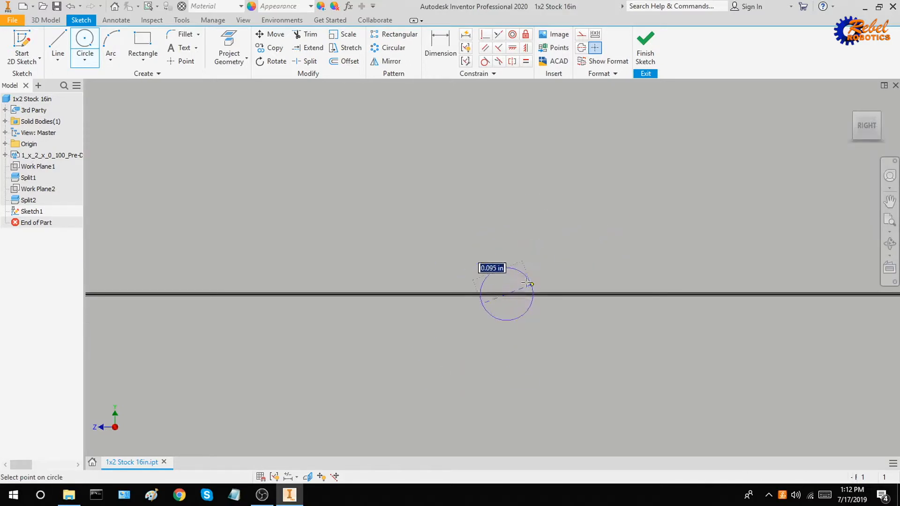
scroll(527, 282, "down", 3)
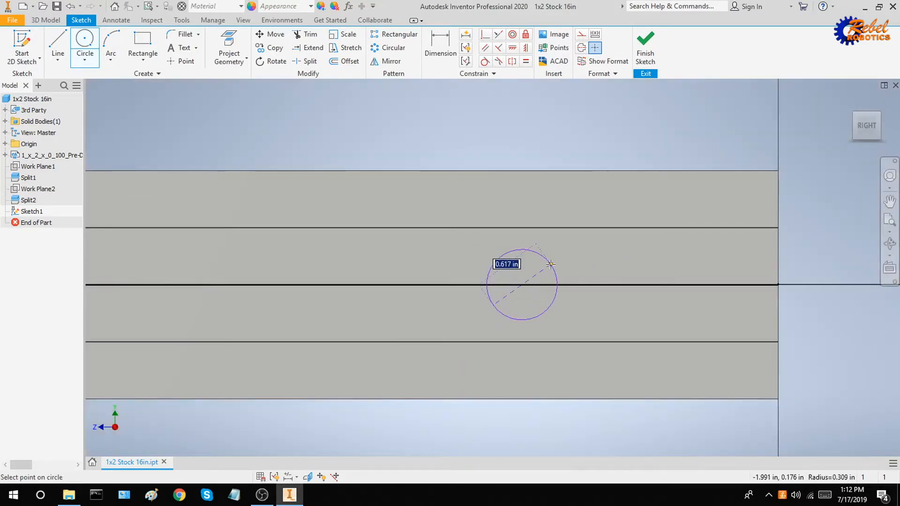
type("1.125")
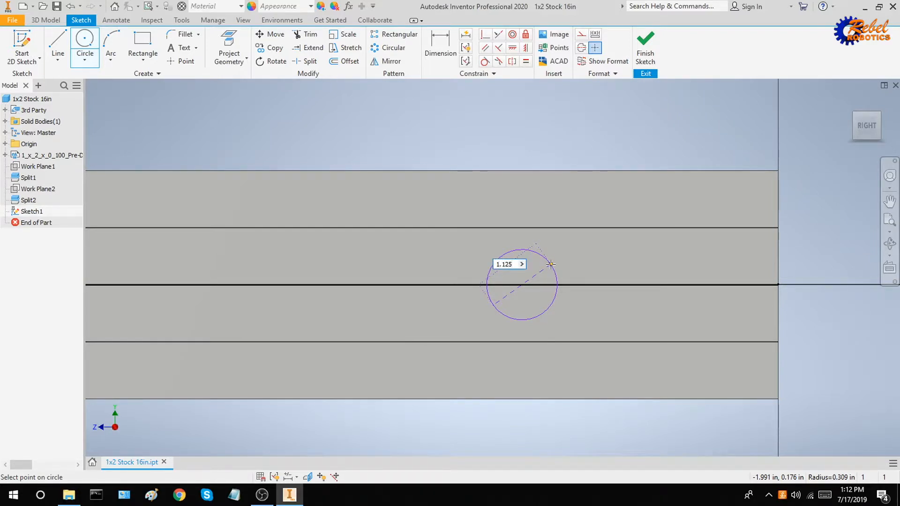
key("Tab")
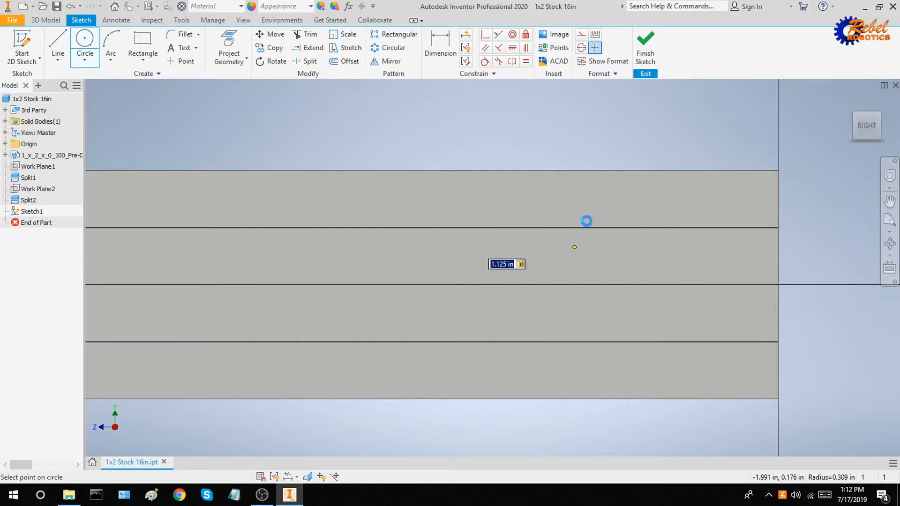
left_click(574, 247)
key("Escape")
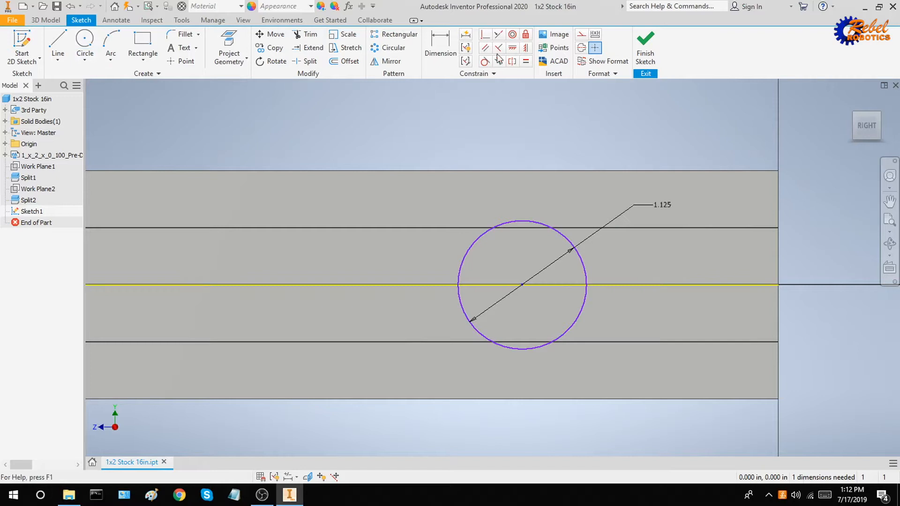
Try a vertical 1.000 dimension from the top edge and cancel it as over-constraining.
left_click(439, 45)
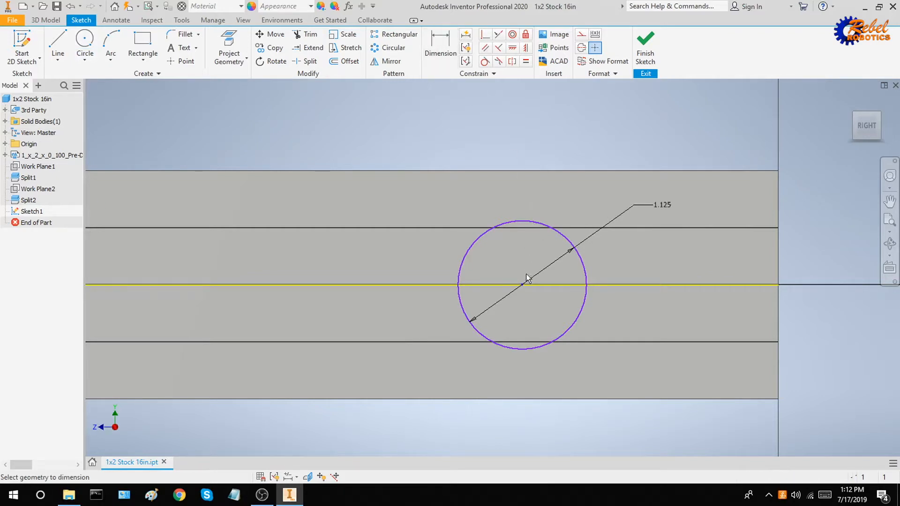
left_click(572, 171)
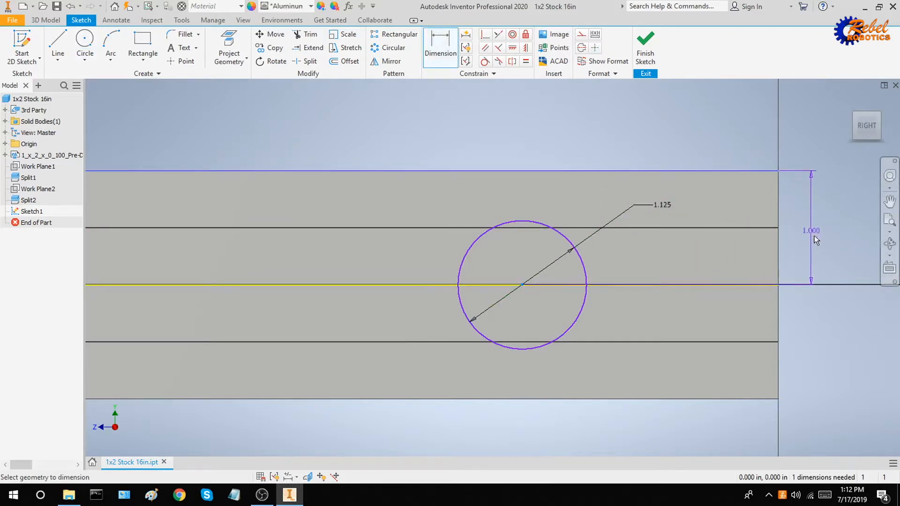
left_click(813, 232)
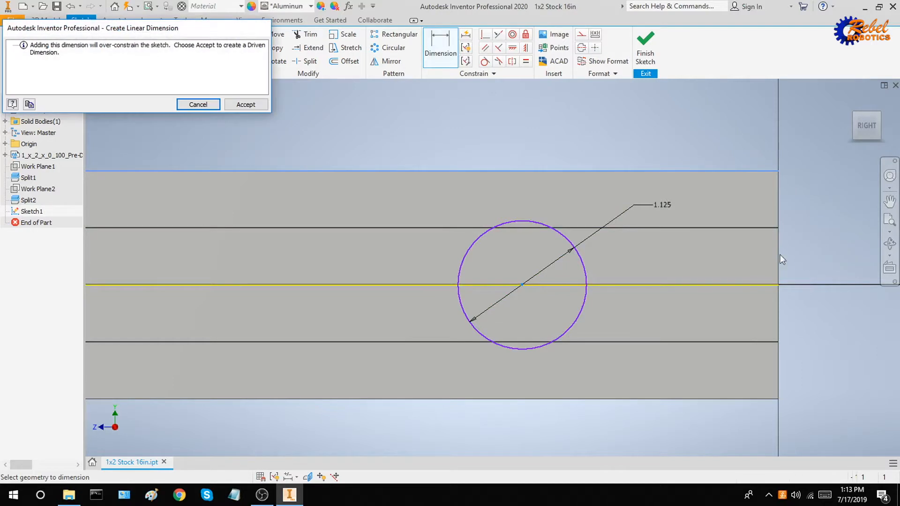
left_click(197, 104)
left_click(439, 46)
Dimension the circle centre 2.000 in from the bar's end and finish the sketch.
left_click(445, 45)
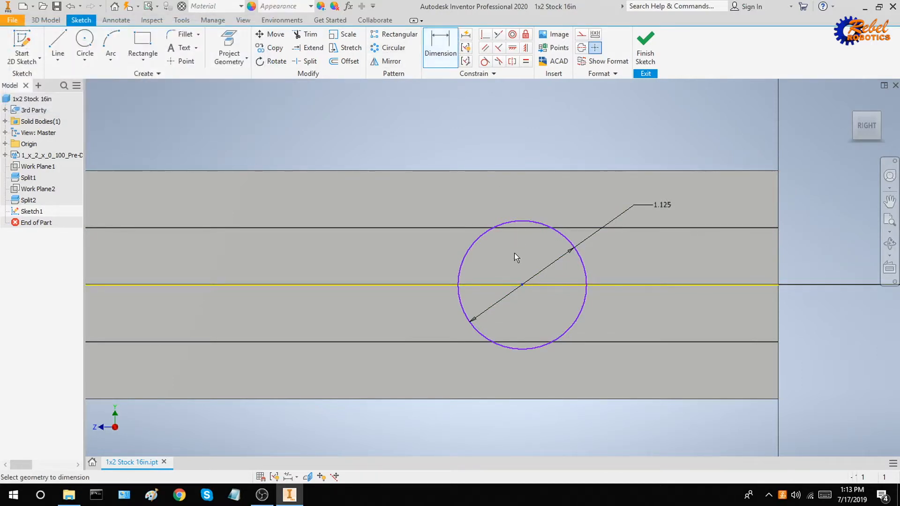
left_click(777, 270)
left_click(628, 118)
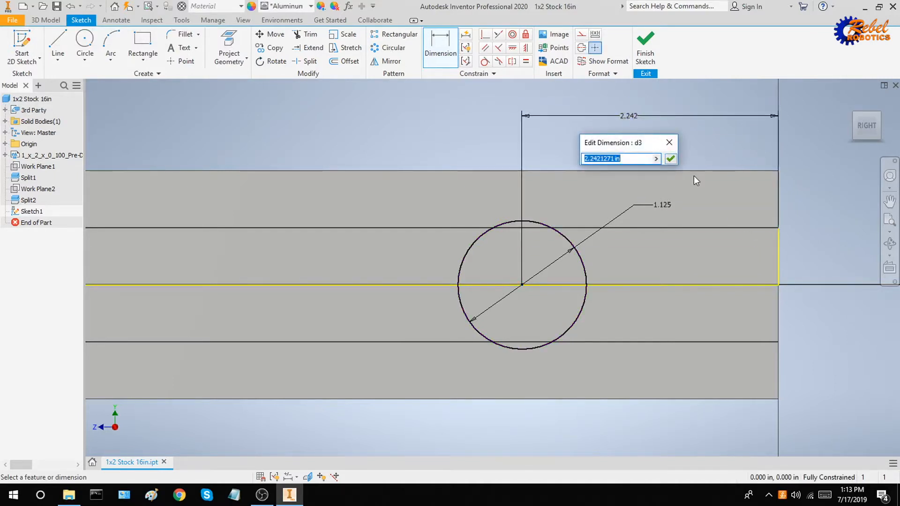
type("2")
key("Return")
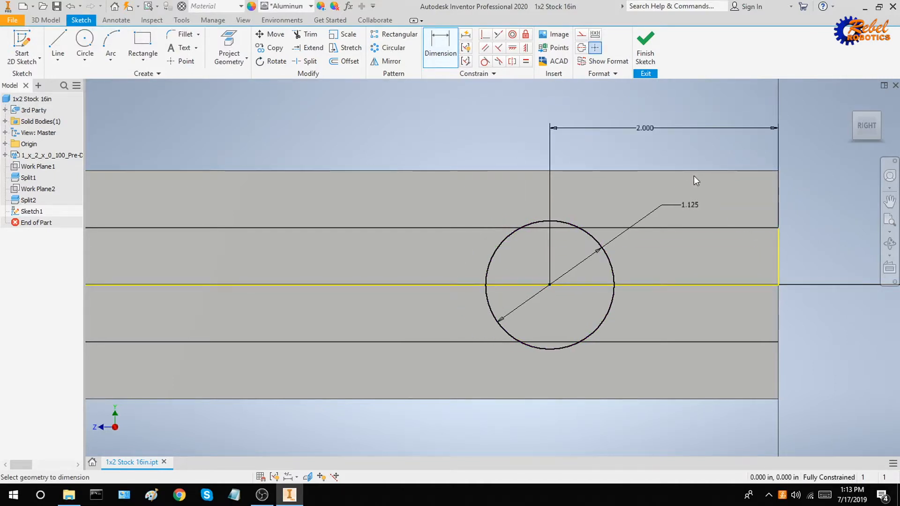
left_click(645, 54)
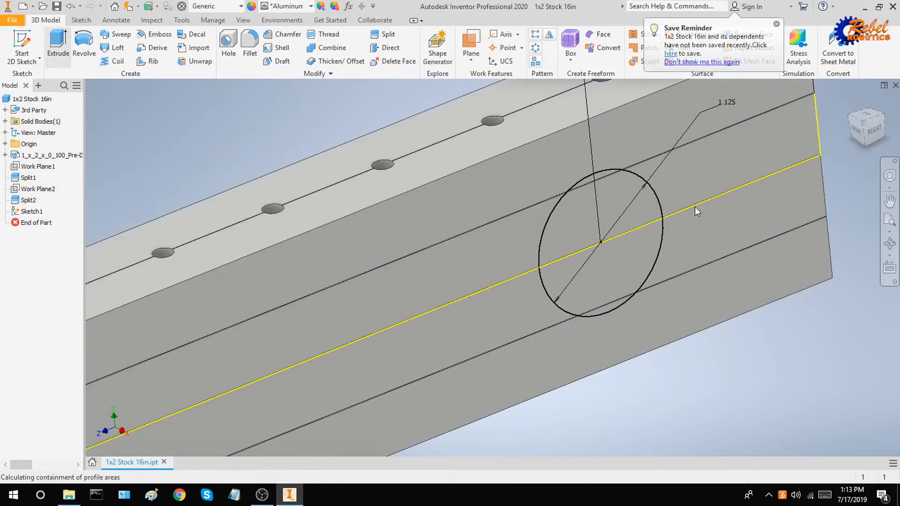
Extrude both halves of the 1.125 in circle as a cut into the bar.
middle_click_drag(706, 206, 711, 205, "shift")
scroll(708, 206, "up", 5)
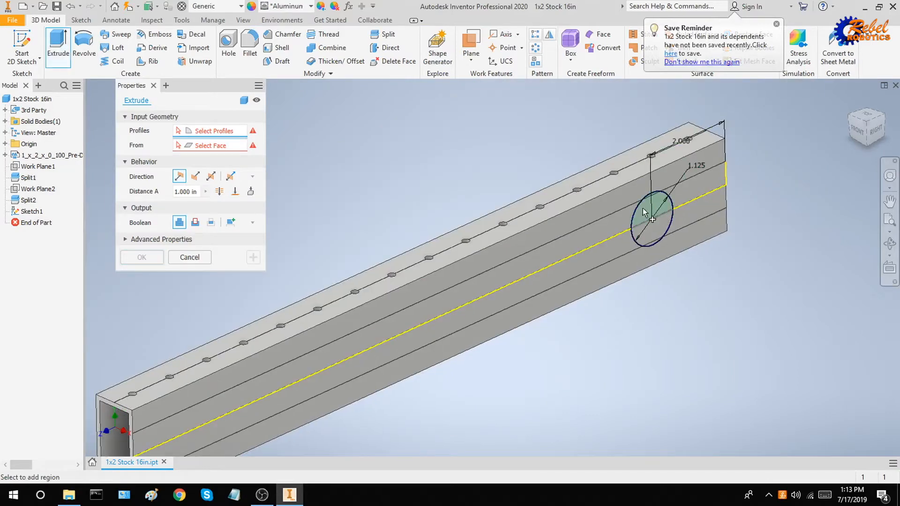
left_click(658, 230)
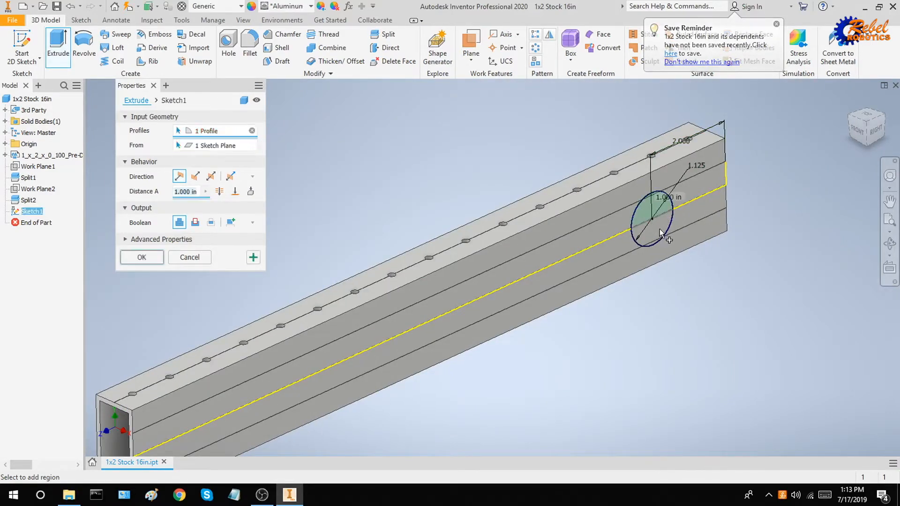
left_click(655, 243)
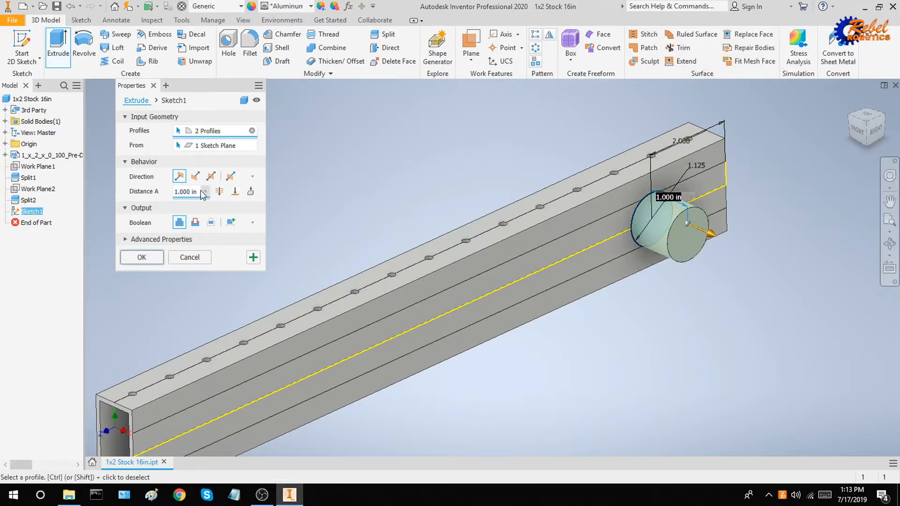
left_click(195, 177)
middle_click_drag(609, 197, 557, 194, "shift")
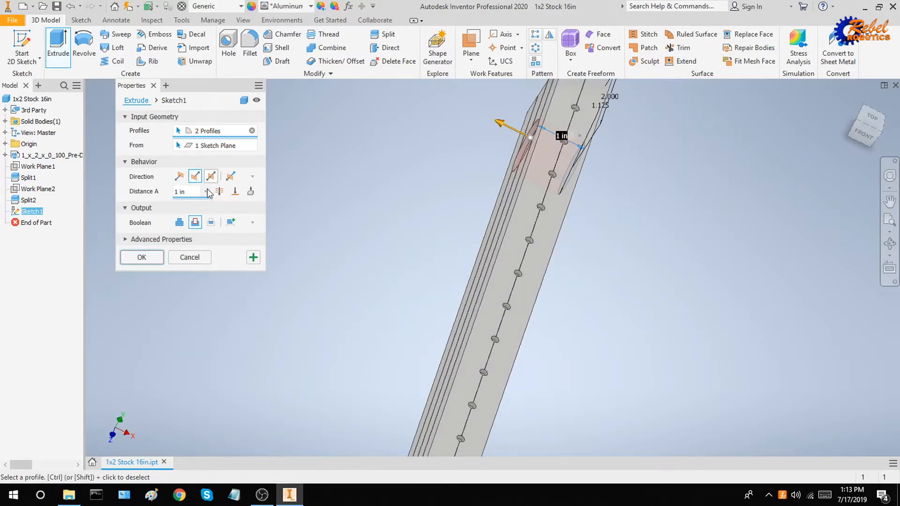
key("Return")
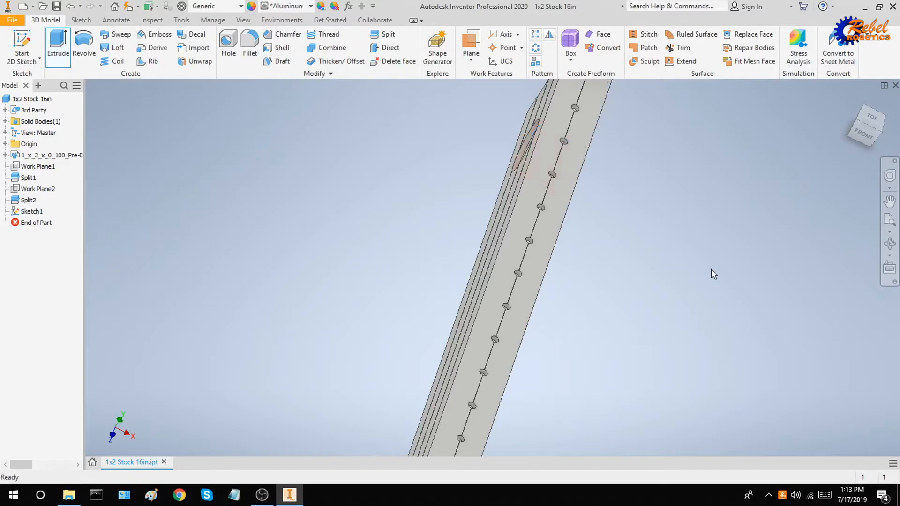
middle_click_drag(710, 271, 884, 147, "shift")
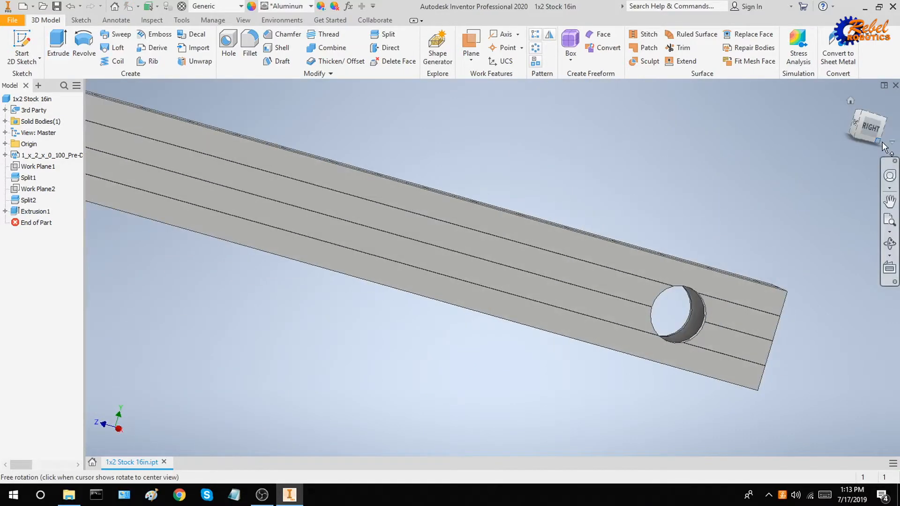
Orbit to the bar's end and hole, then switch to the RIGHT view.
middle_click_drag(742, 300, 704, 325, "shift")
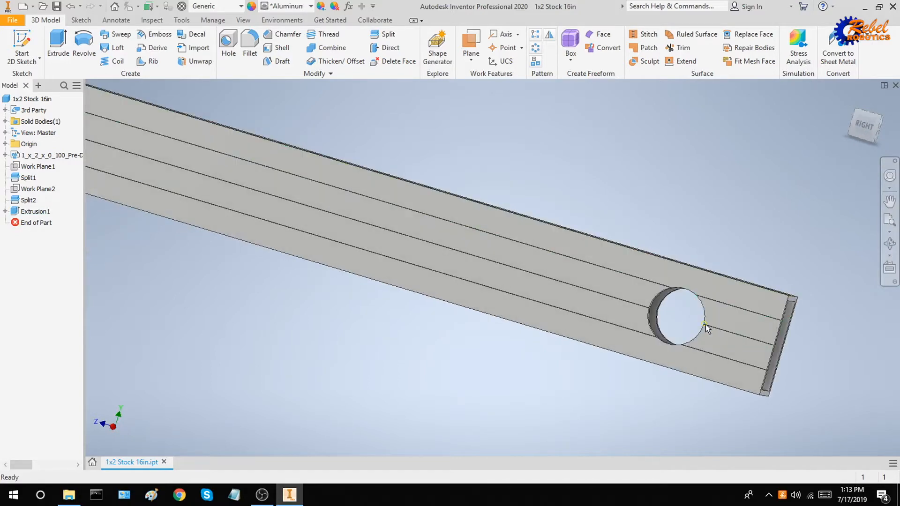
scroll(705, 325, "down", 15)
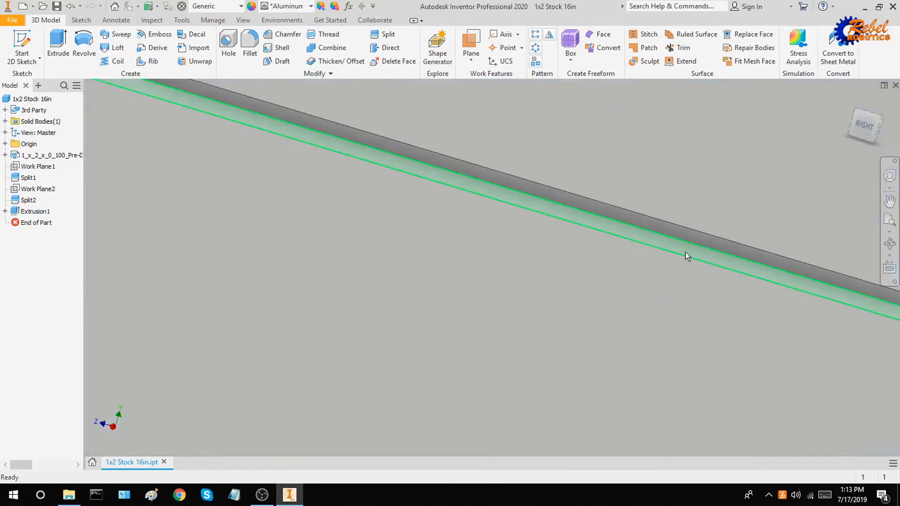
left_click(691, 242)
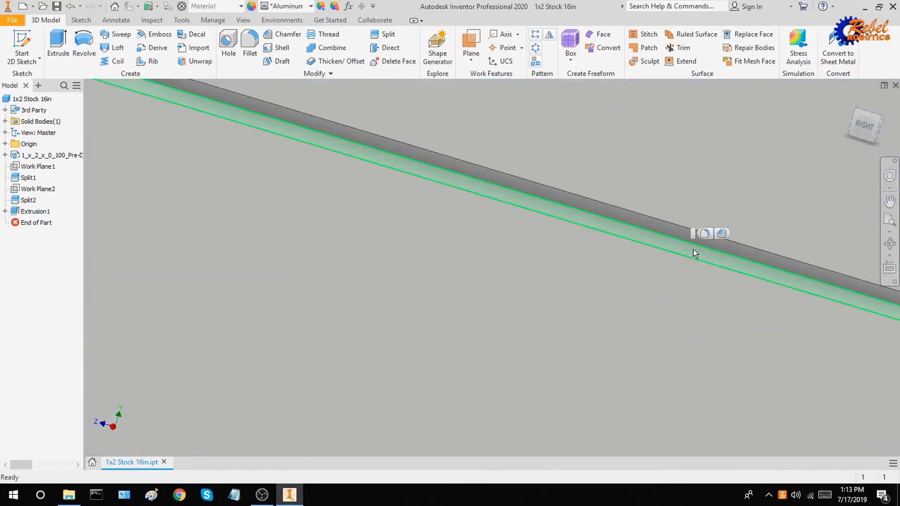
scroll(663, 219, "up", 10)
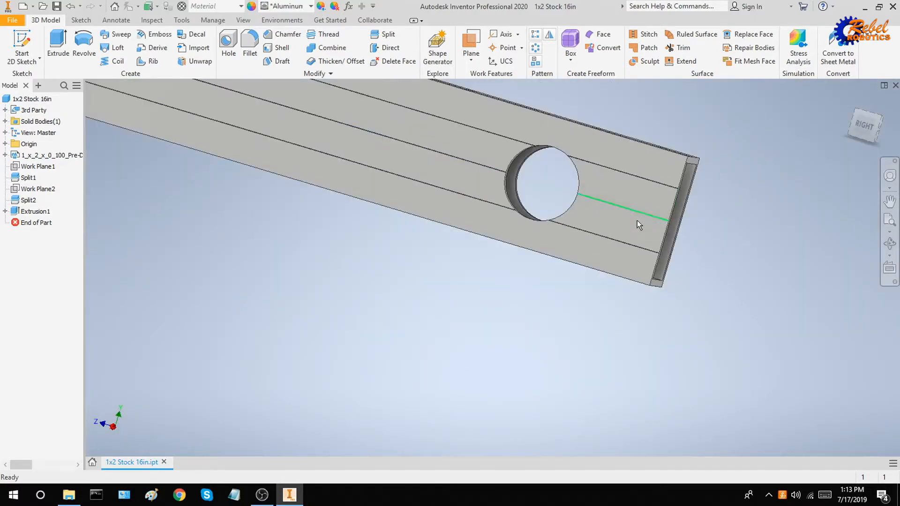
key("Escape")
left_click_drag(868, 135, 865, 132)
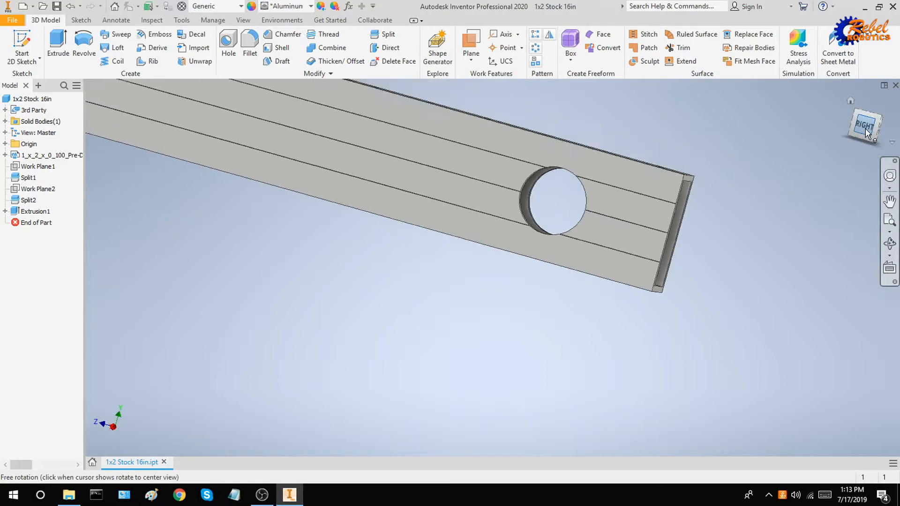
left_click(865, 128)
scroll(671, 273, "down", 6)
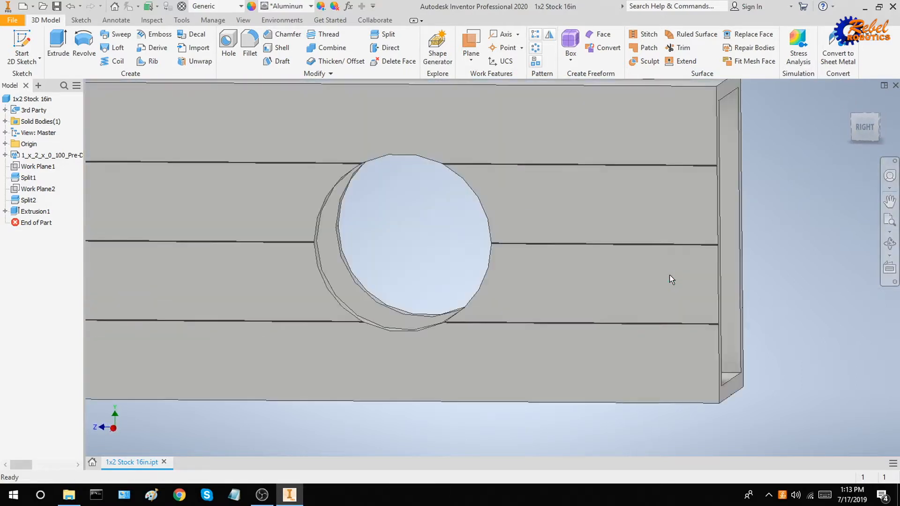
Measure the hole's 0.563 in radius and 1.000 in offset from the top edge, then go Home.
left_click(181, 21)
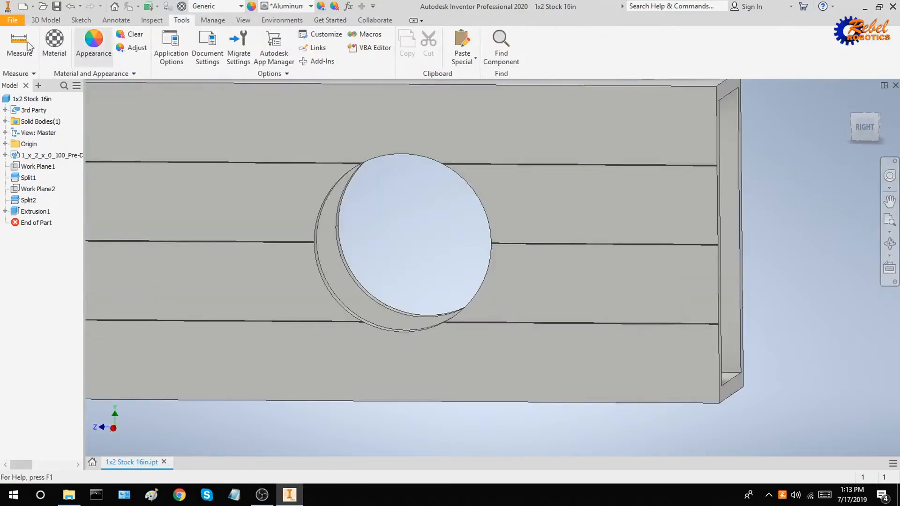
left_click(29, 46)
scroll(331, 293, "down", 6)
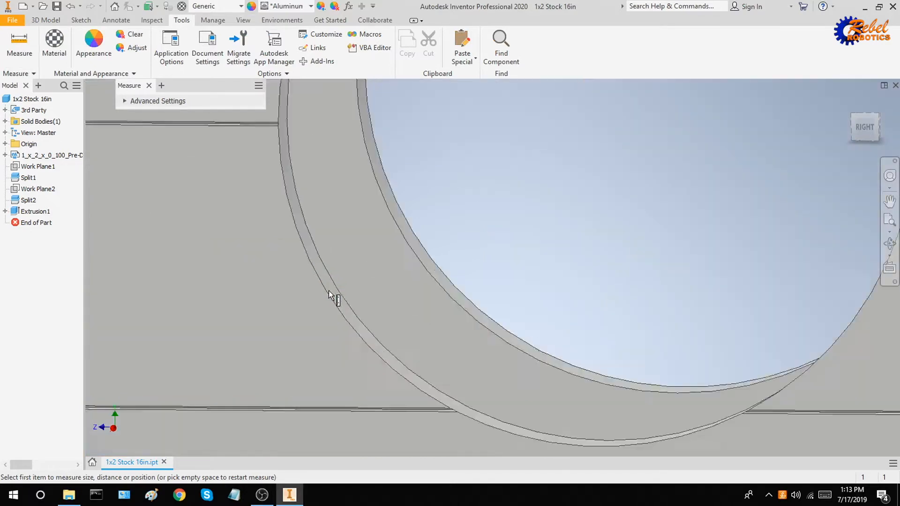
left_click(330, 293)
scroll(332, 291, "up", 6)
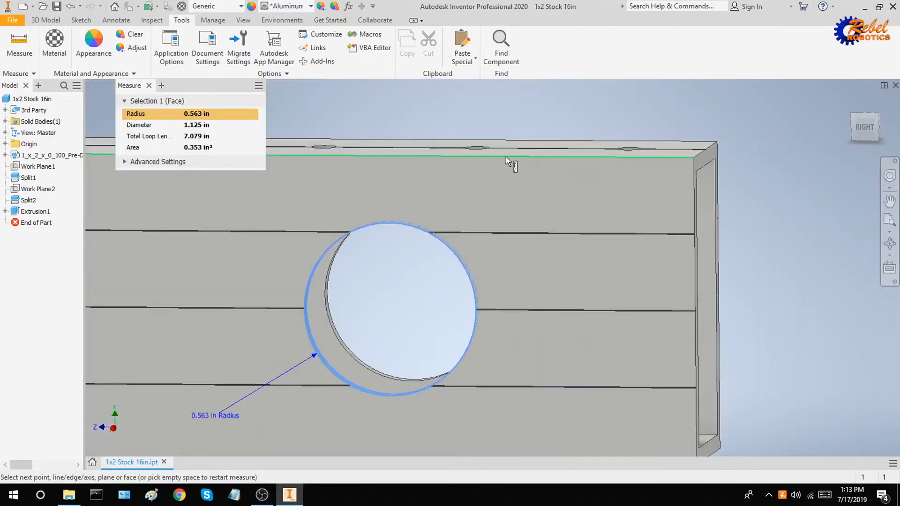
left_click(505, 156)
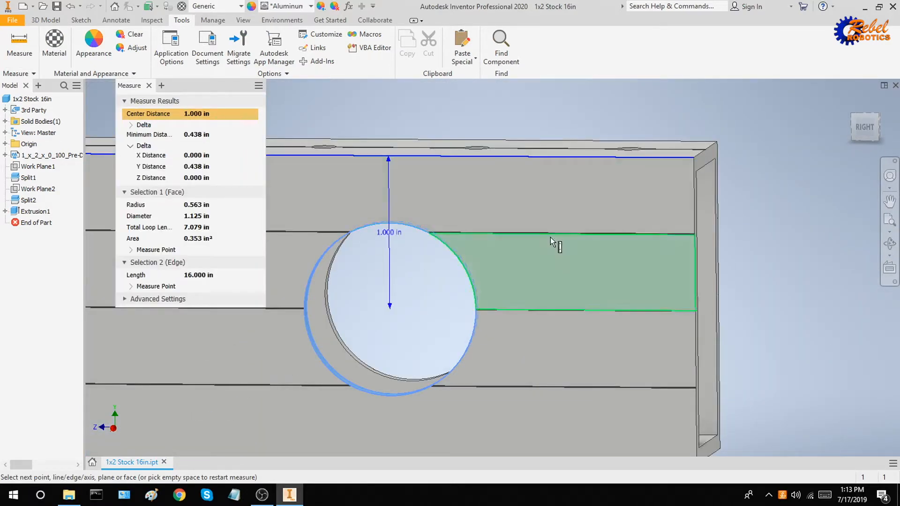
scroll(557, 236, "up", 4)
key("Escape")
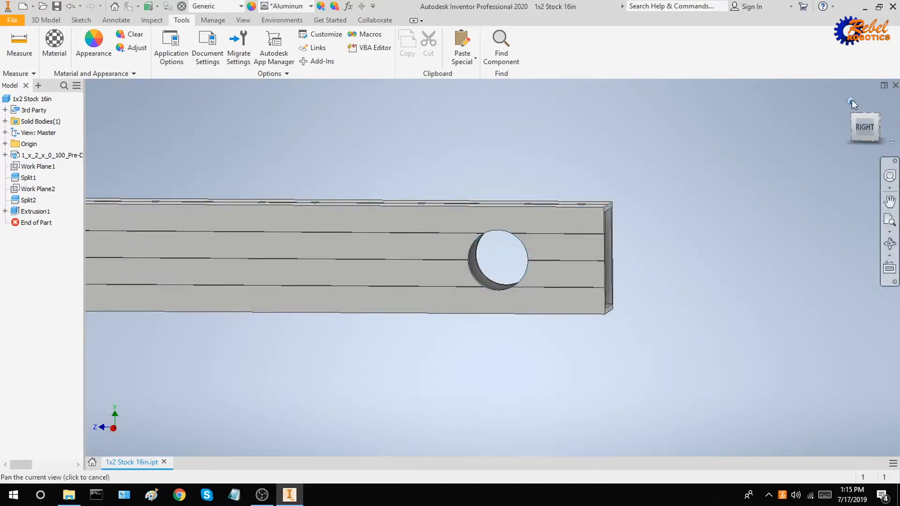
left_click(851, 100)
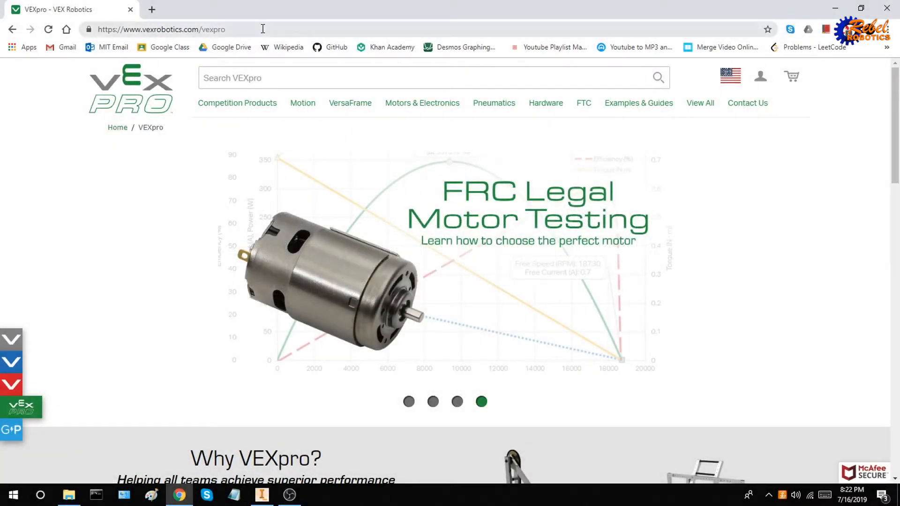
Go to Motion > Sprockets & Chain and scroll to the #25 Sprockets entry.
left_click(262, 29)
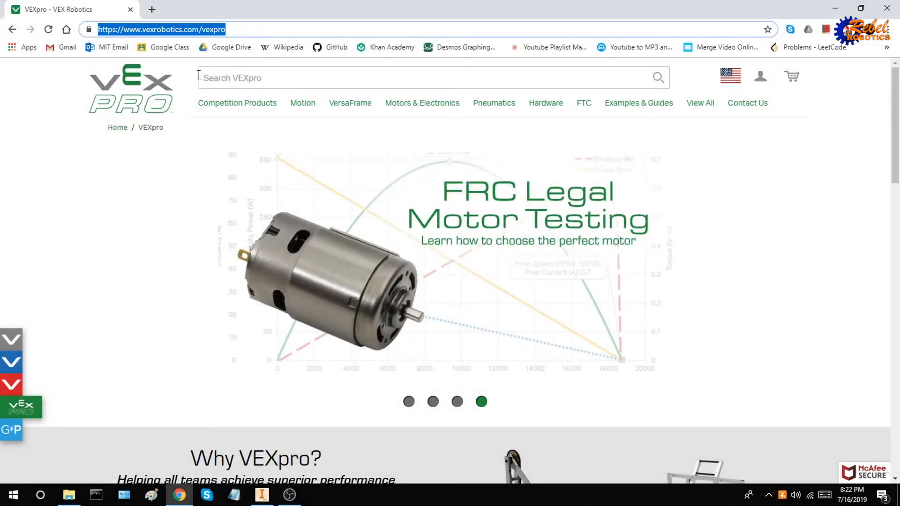
left_click(49, 157)
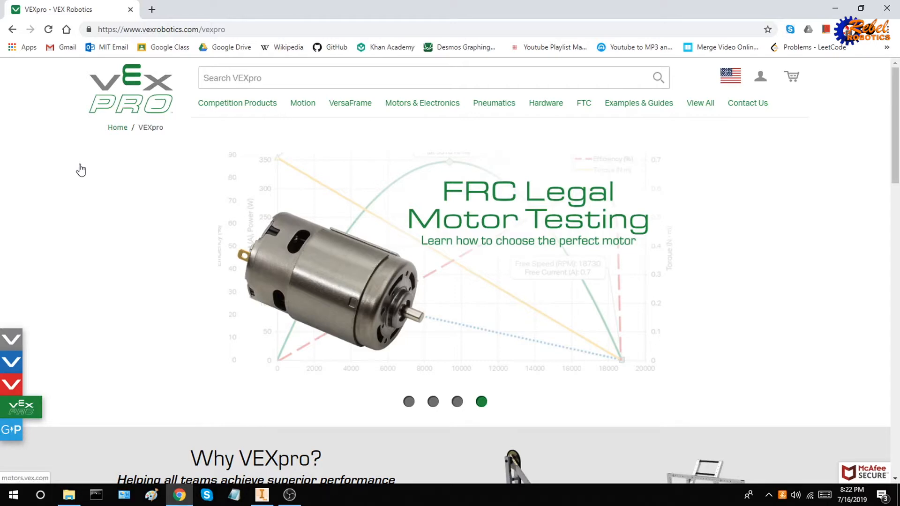
mouse_move(306, 117)
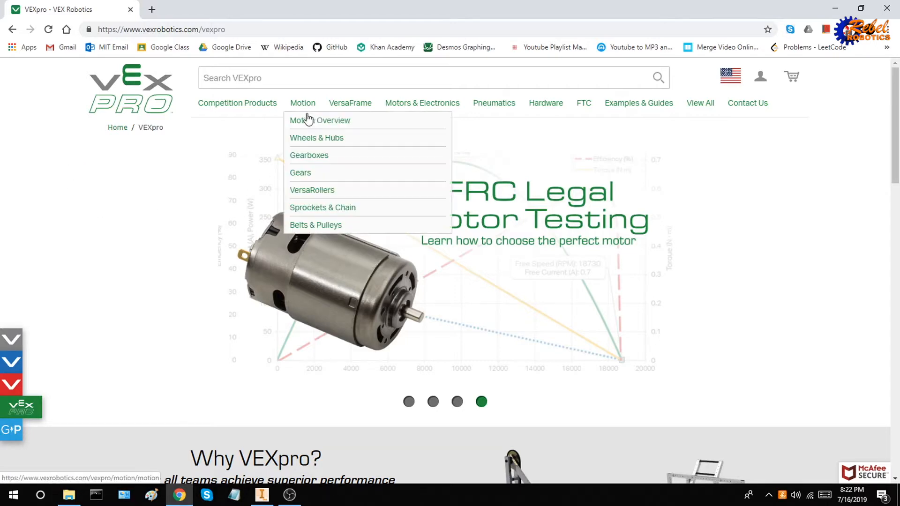
left_click(327, 211)
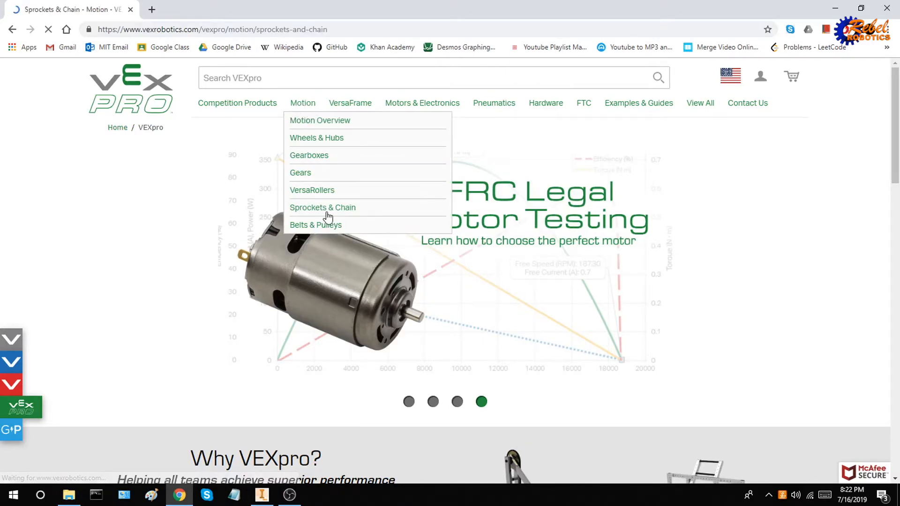
scroll(366, 286, "down", 8)
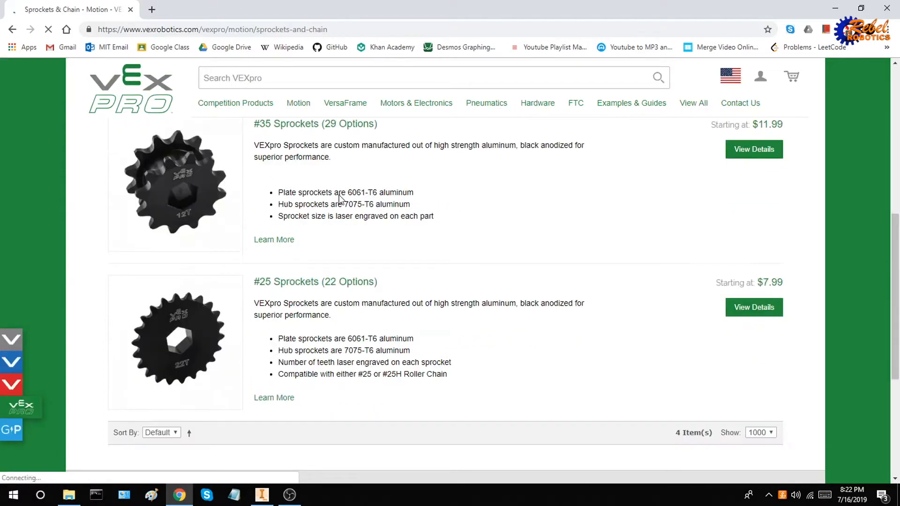
Open the #25 Sprockets page and show its CAD Files list.
left_click(357, 286)
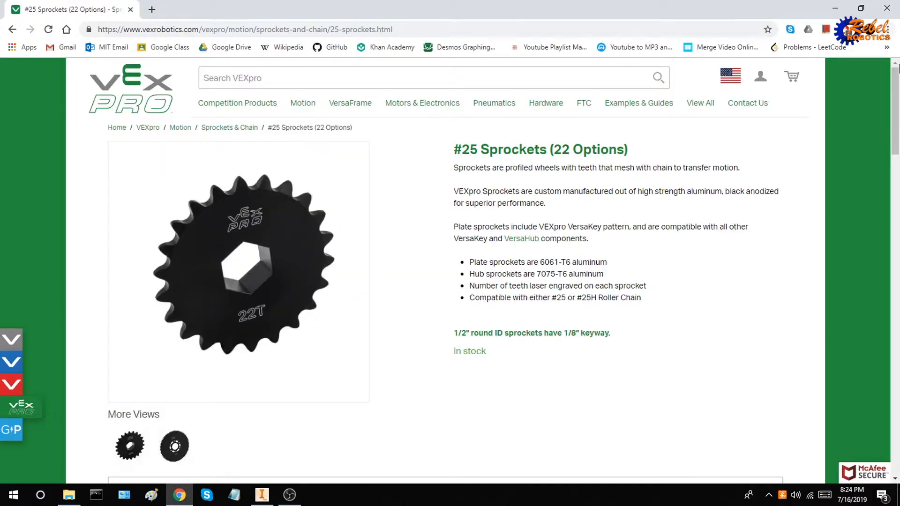
left_click_drag(897, 107, 895, 374)
scroll(838, 376, "down", 5)
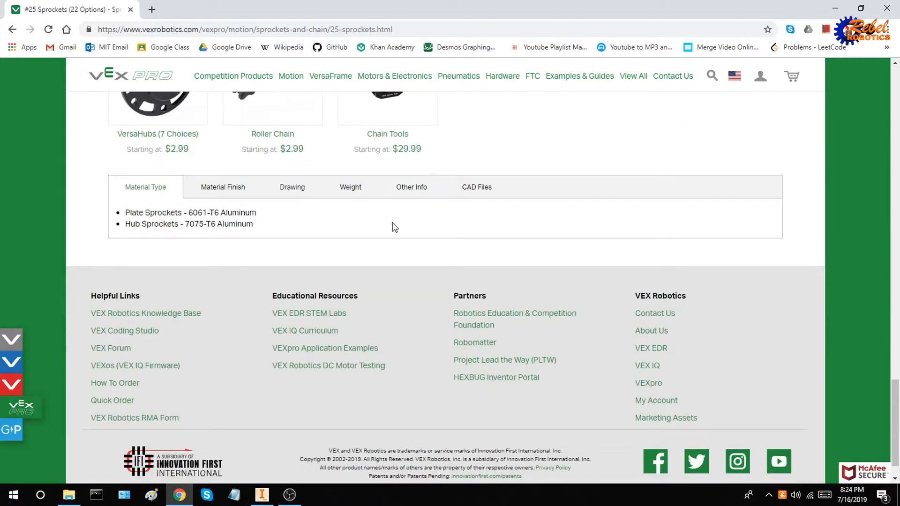
left_click(475, 191)
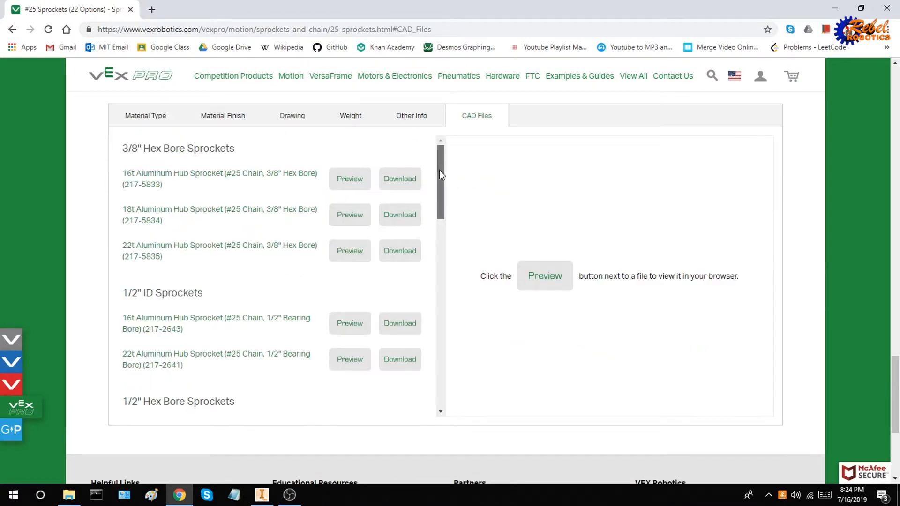
scroll(439, 174, "down", 4)
scroll(441, 285, "down", 6)
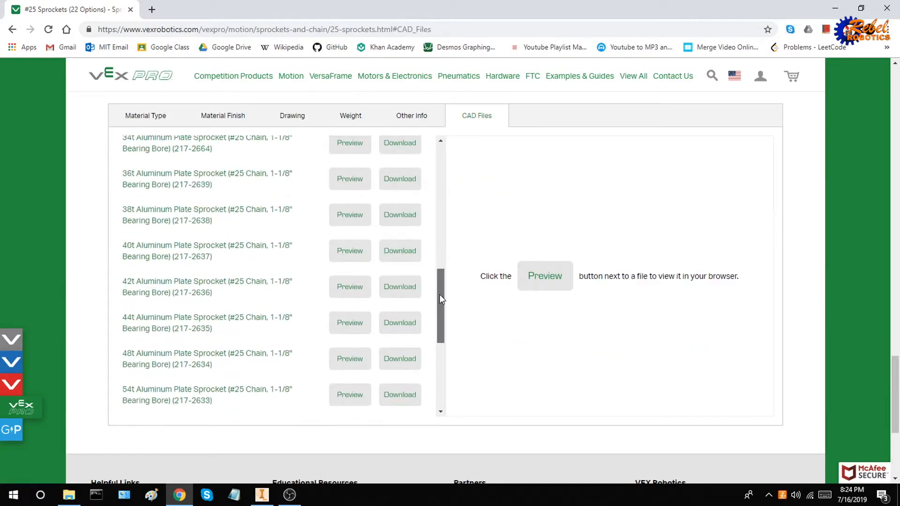
left_click_drag(439, 294, 444, 380)
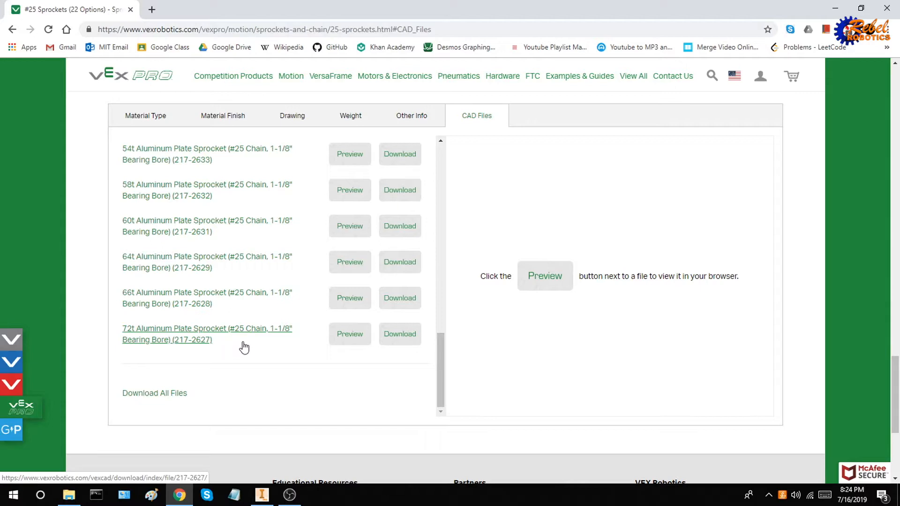
Preview the 72t aluminum plate sprocket in 3D and download its STEP file (217-2627).
left_click(347, 343)
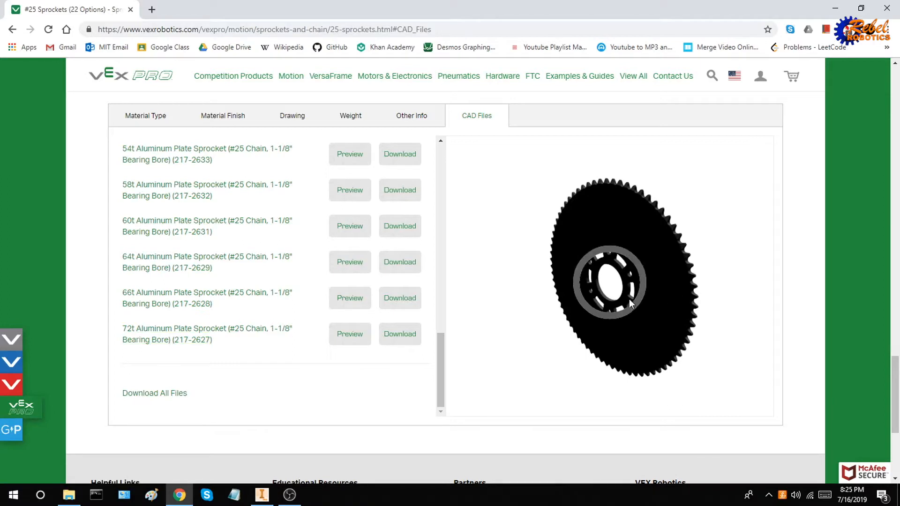
left_click_drag(658, 297, 583, 284)
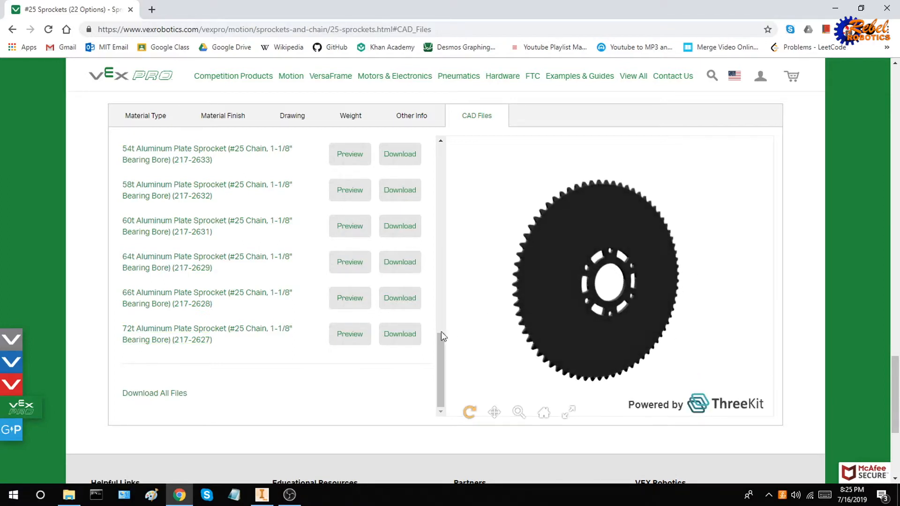
left_click(401, 334)
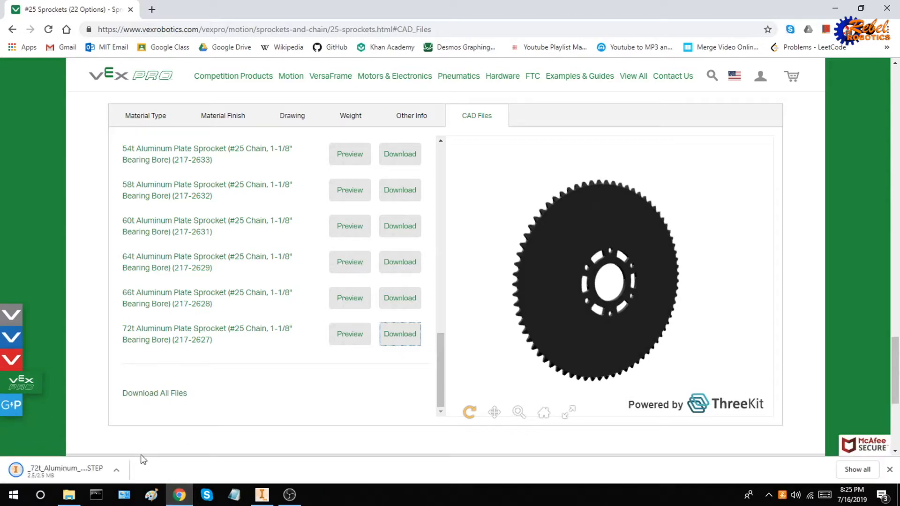
Open the downloaded 72t sprocket STEP file from Downloads using the All Files (*.*) filter.
left_click(114, 471)
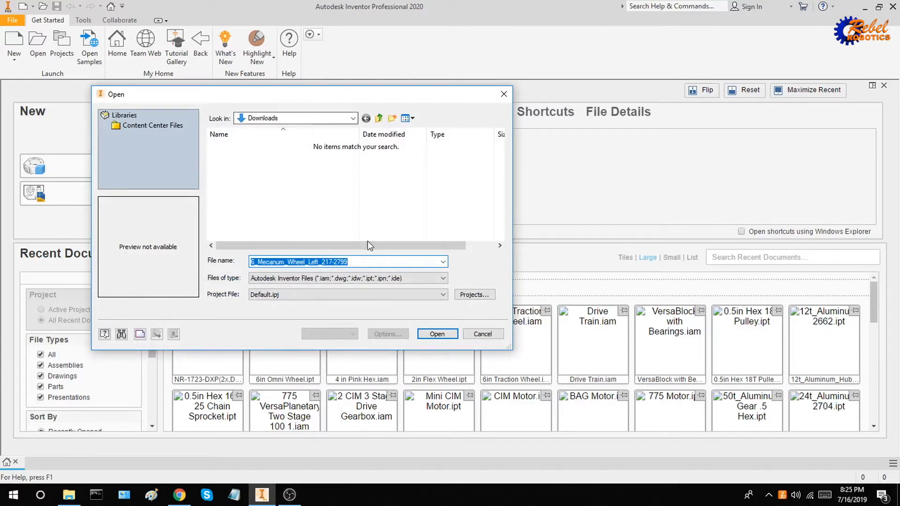
left_click(391, 260)
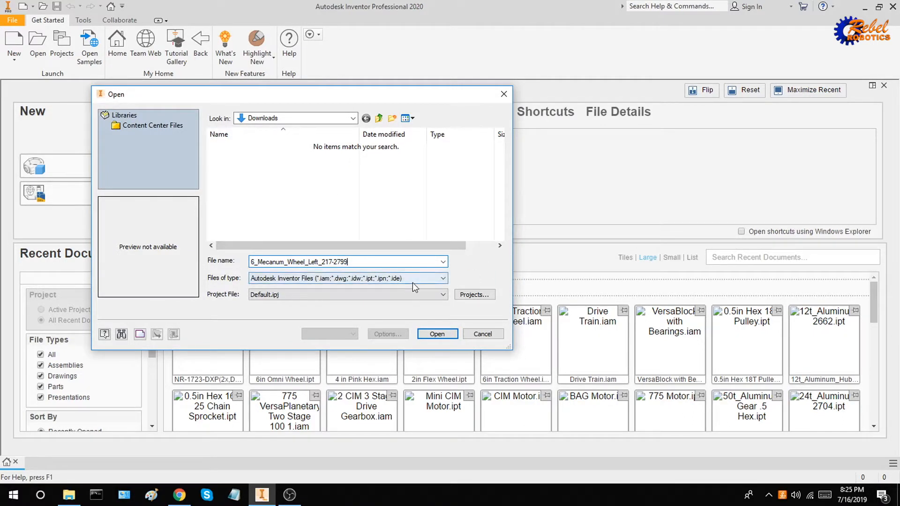
left_click(265, 281)
scroll(375, 356, "down", 1)
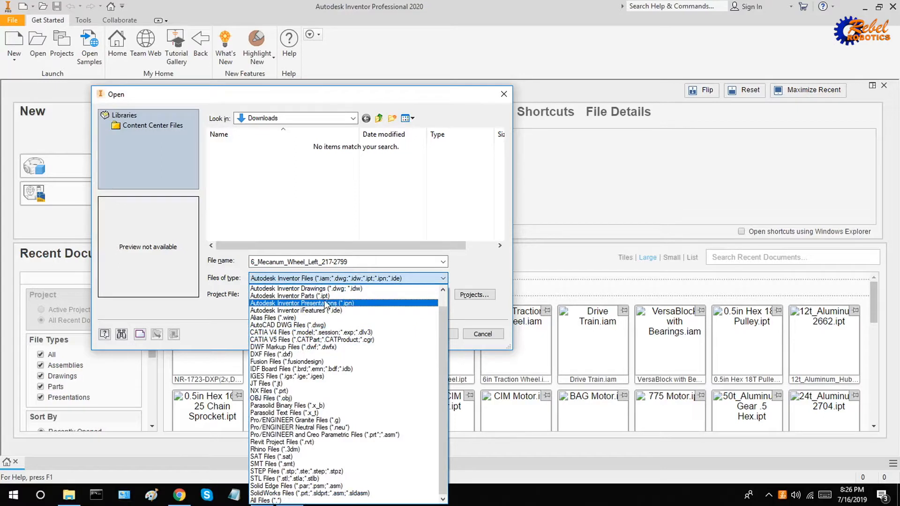
left_click(322, 500)
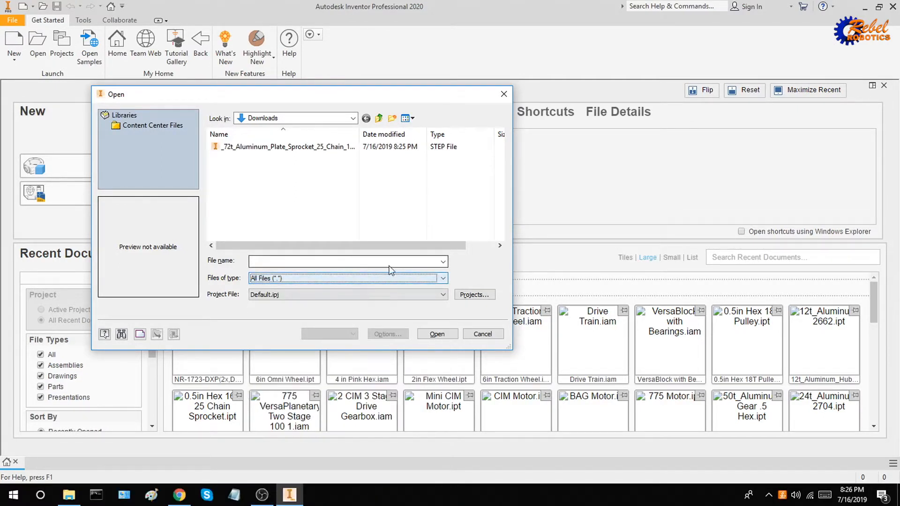
left_click(328, 148)
left_click(436, 334)
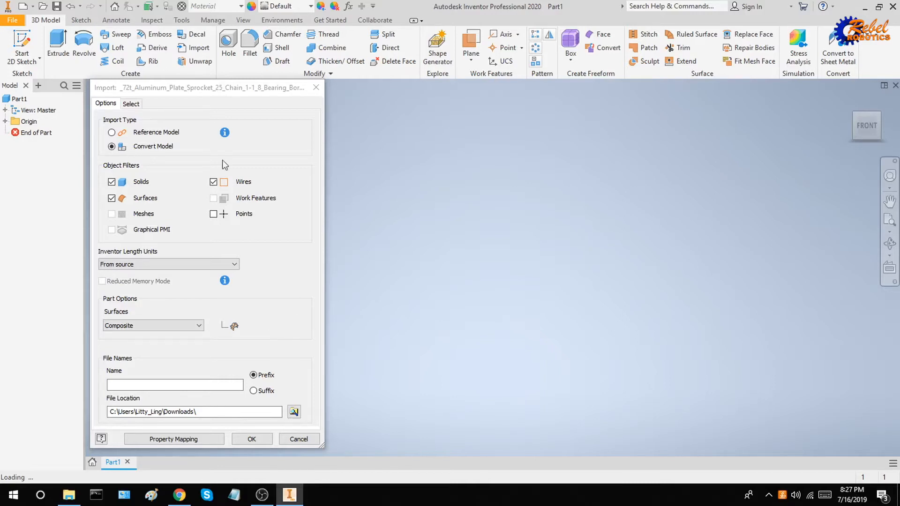
Accept the Convert Model import option to bring the 72t sprocket into Part1 as a solid.
left_click(252, 439)
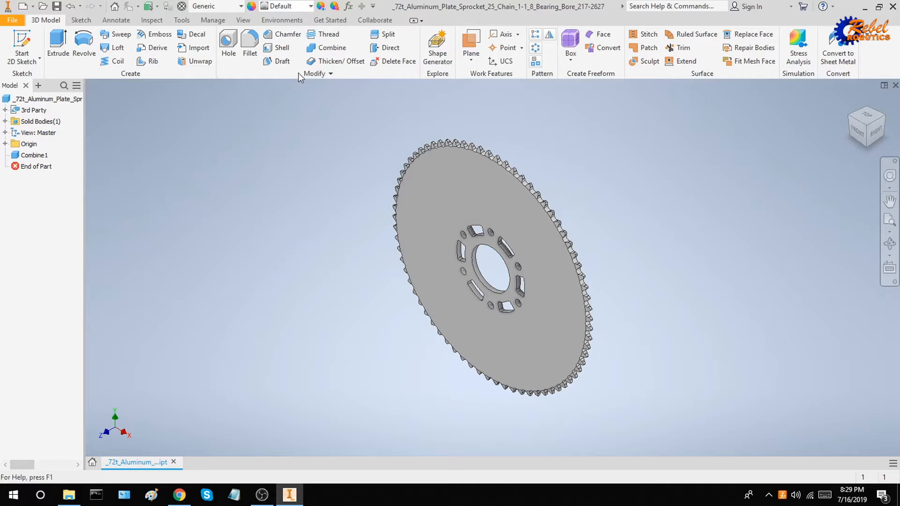
Give the sprocket the Anodized - Black appearance and start a Save As.
left_click(307, 6)
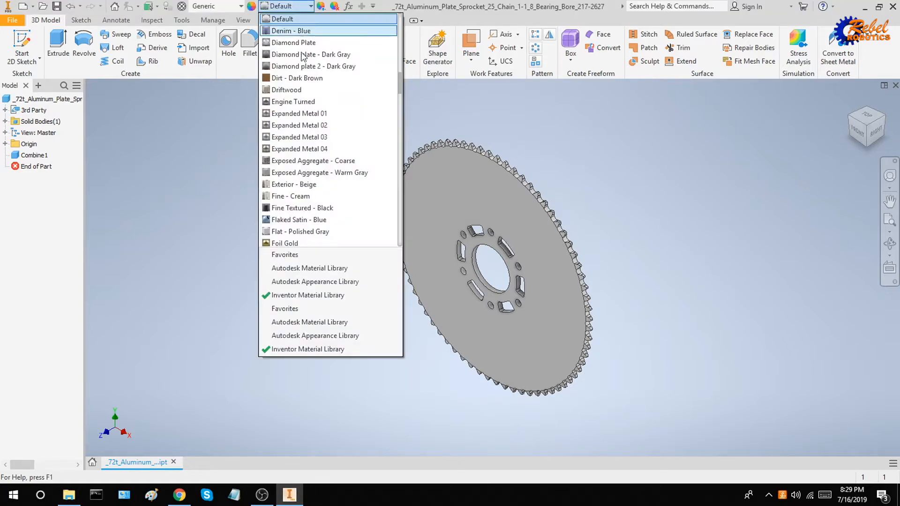
scroll(310, 84, "up", 10)
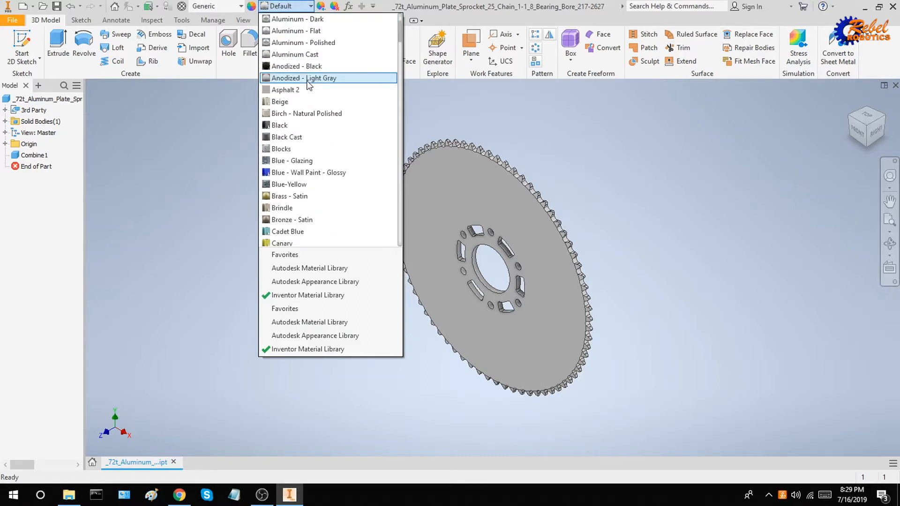
left_click(307, 66)
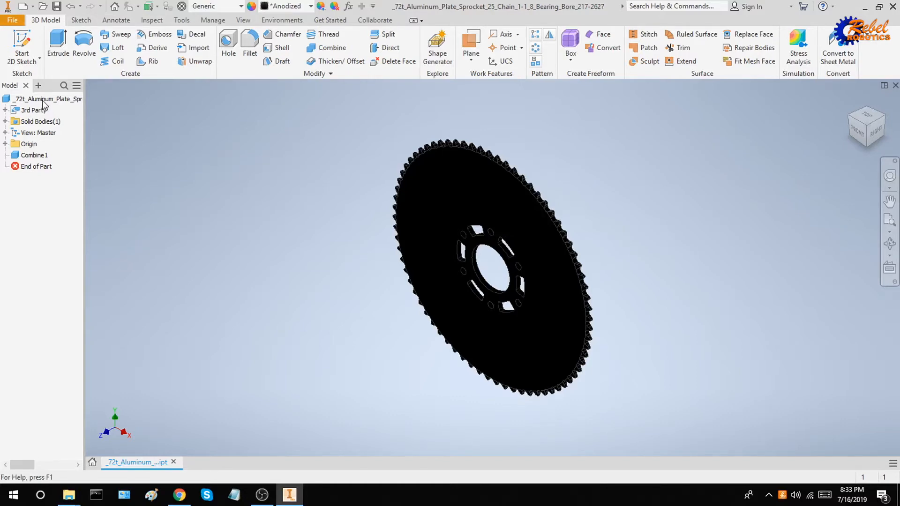
left_click(13, 19)
left_click(34, 139)
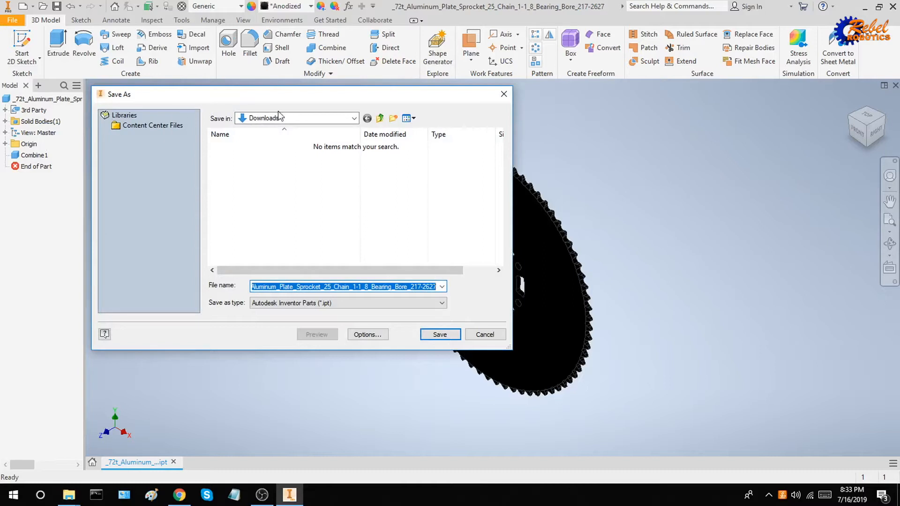
Save the part as '1.125 Bearing Bore 72T 25 Chain Sprocket' in CAD Shenanigans 2019 > Parts Library > Sprockets.
left_click(316, 119)
left_click(308, 255)
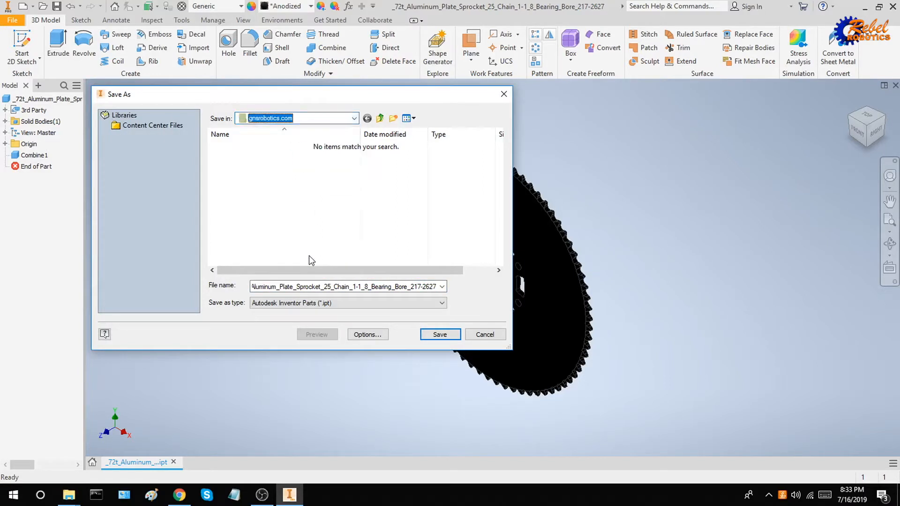
double_click(280, 158)
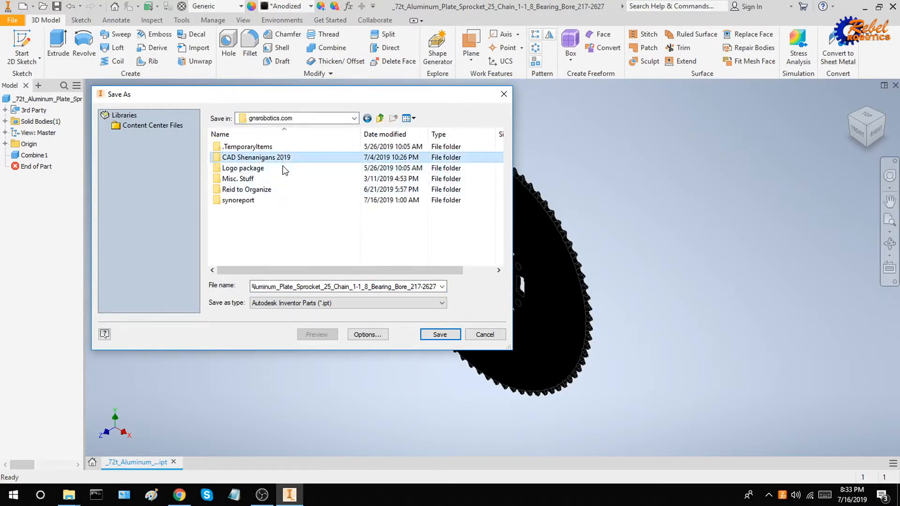
left_click(276, 181)
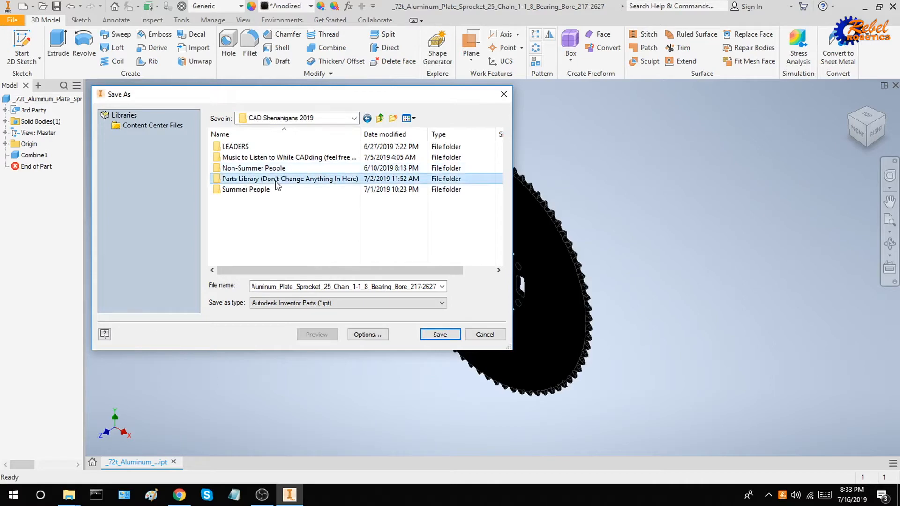
double_click(276, 182)
scroll(277, 214, "down", 4)
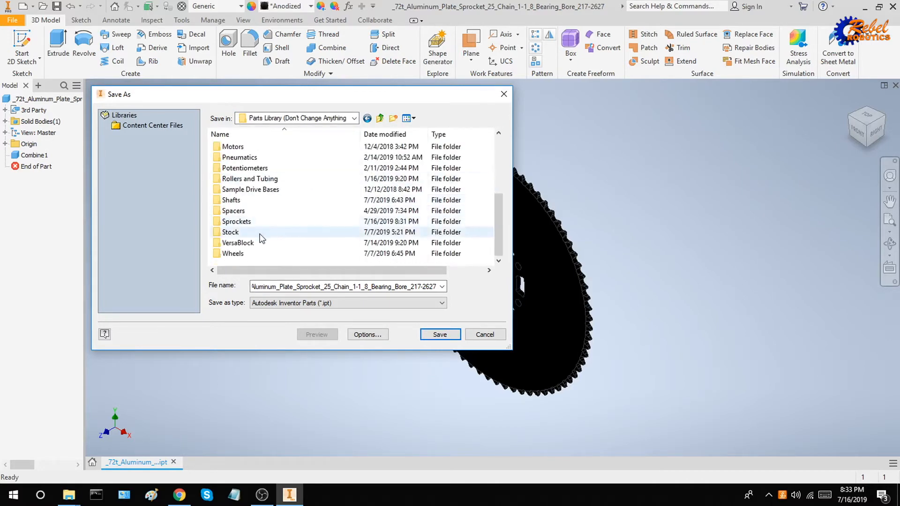
double_click(237, 221)
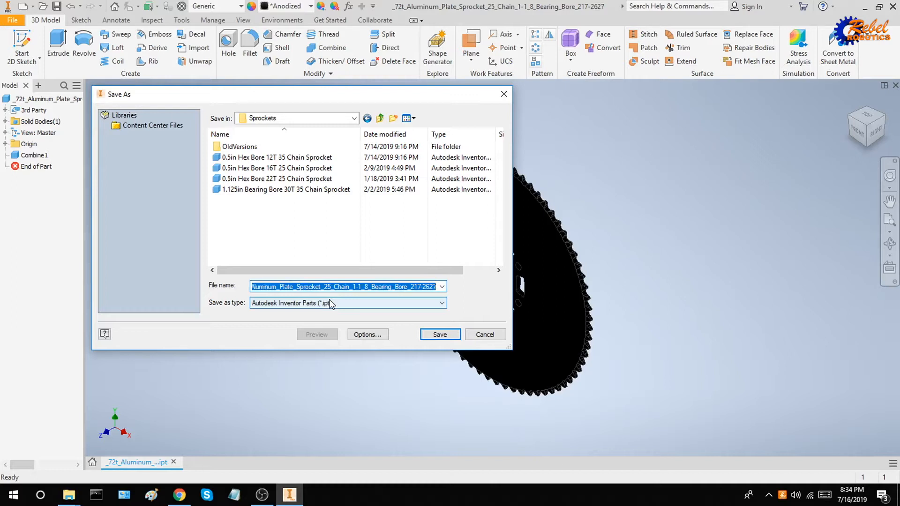
type("1.12")
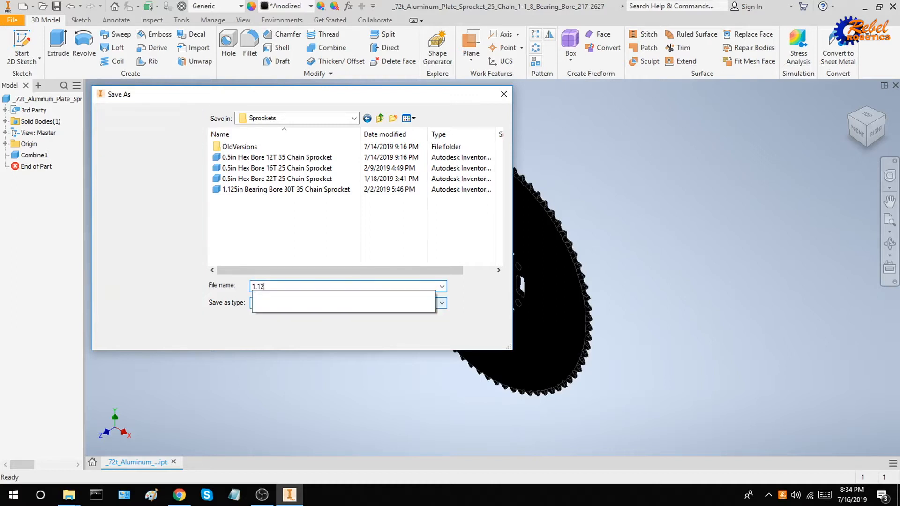
type("5 ")
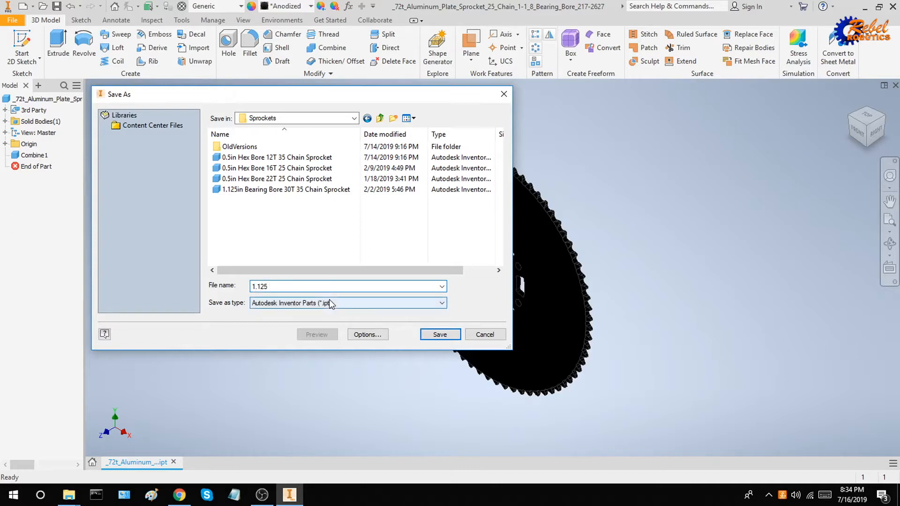
type("Bearing Bore 72T 25 Chain Sprocket")
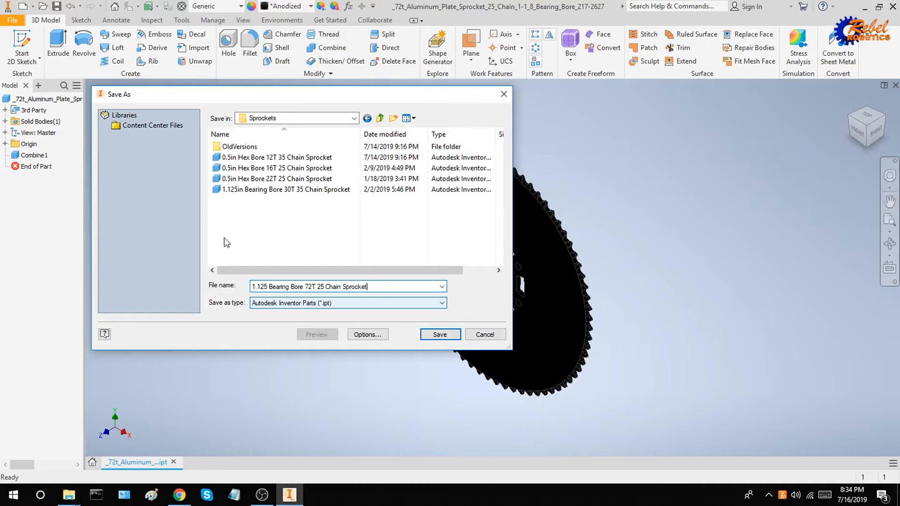
left_click(445, 334)
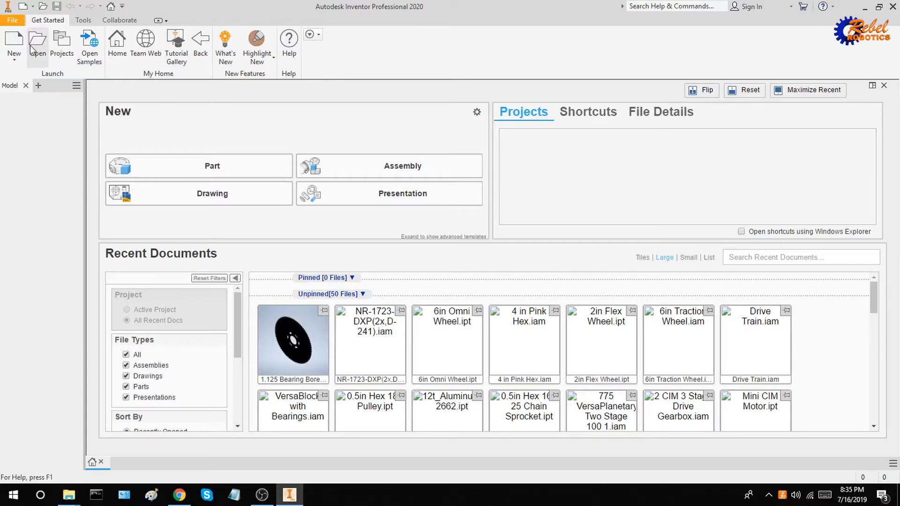
left_click(32, 47)
Open the saved 72T sprocket part from CAD Shenanigans 2019 > Parts Library > Sprockets.
left_click(353, 118)
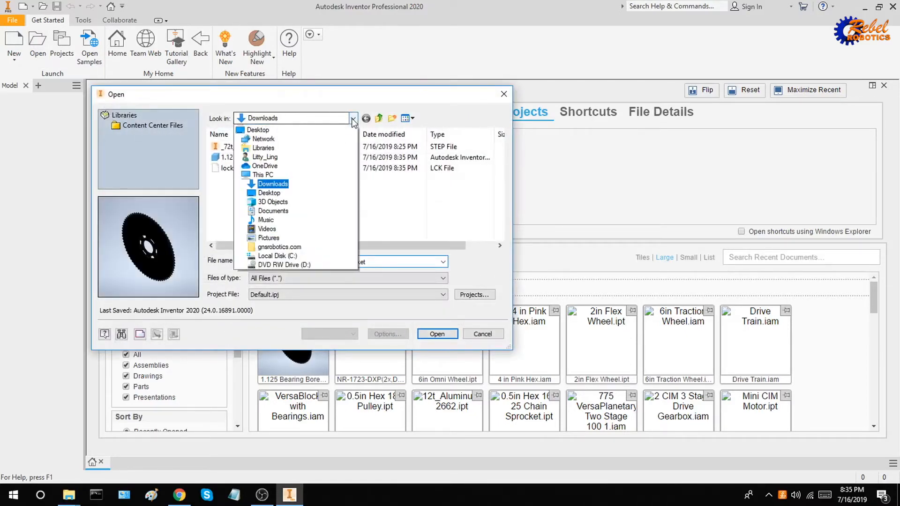
left_click(294, 260)
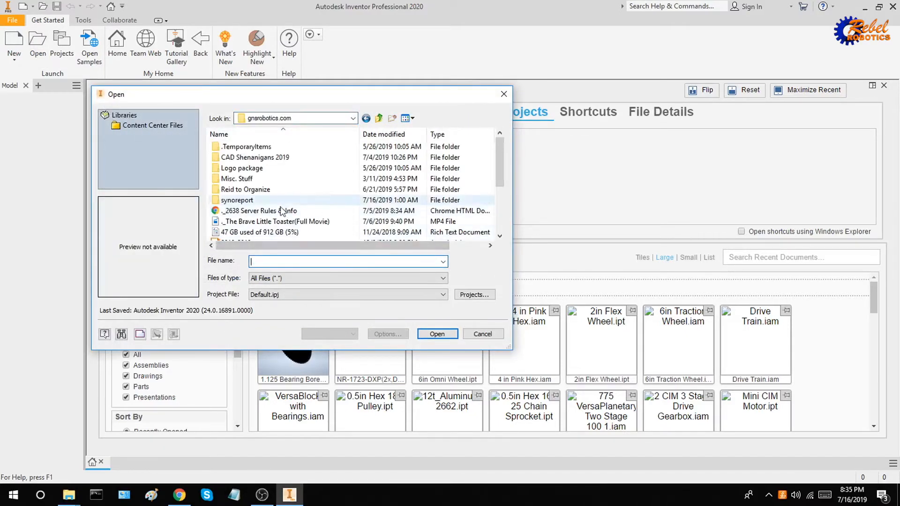
double_click(257, 161)
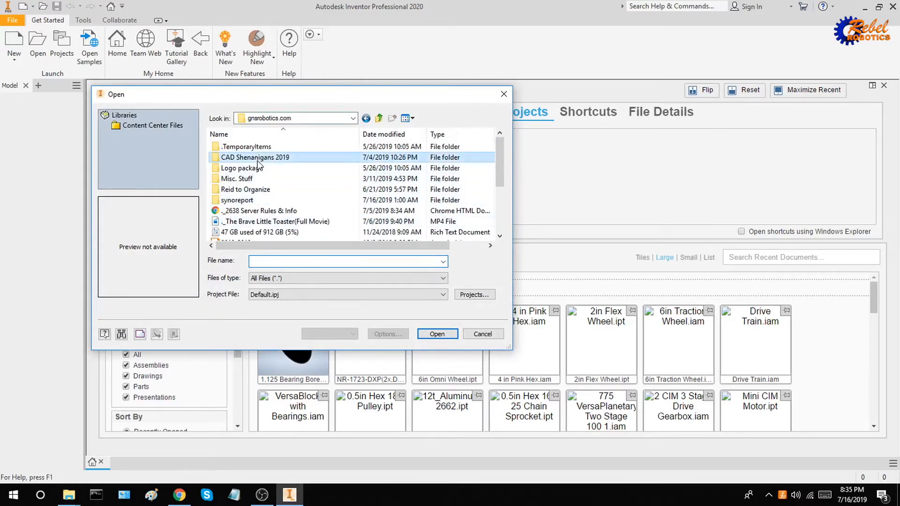
left_click(272, 178)
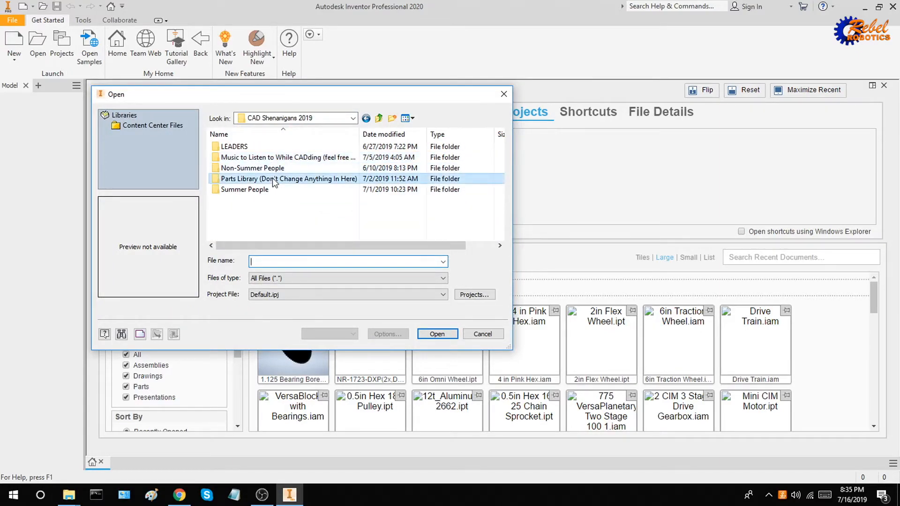
double_click(272, 178)
scroll(256, 192, "down", 5)
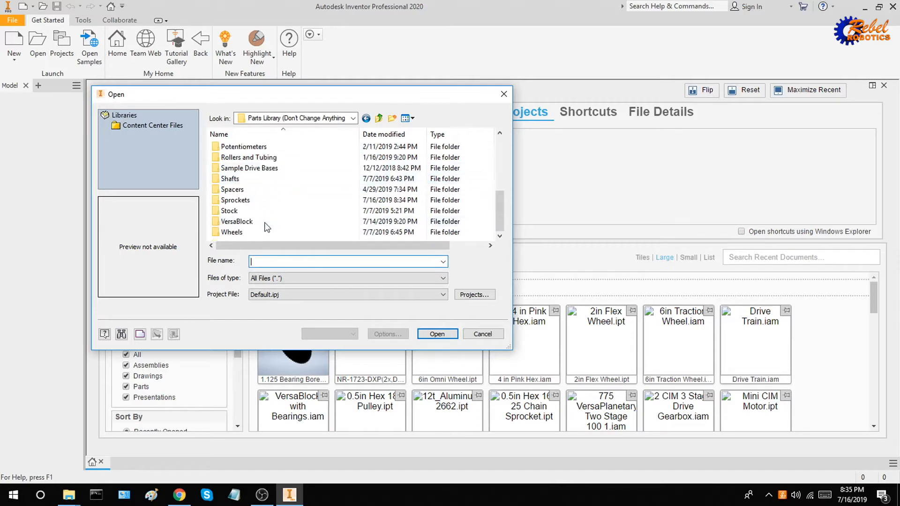
double_click(241, 200)
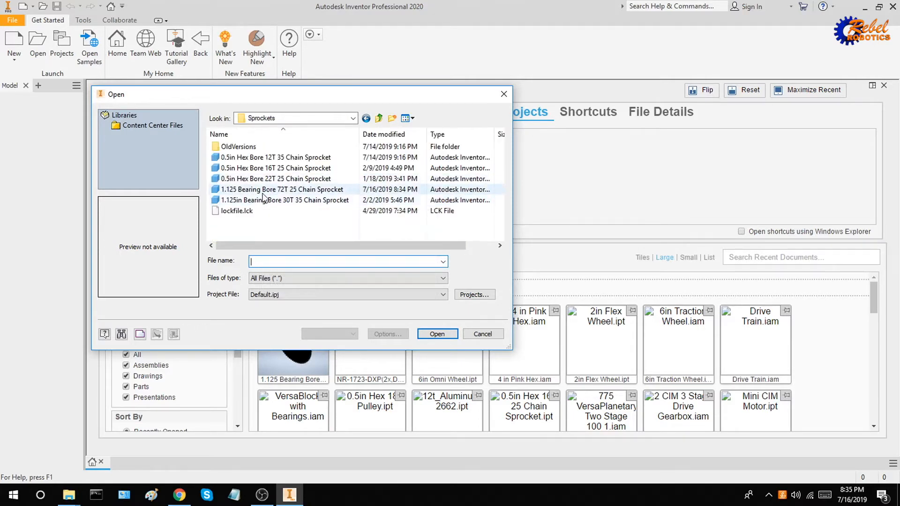
double_click(263, 192)
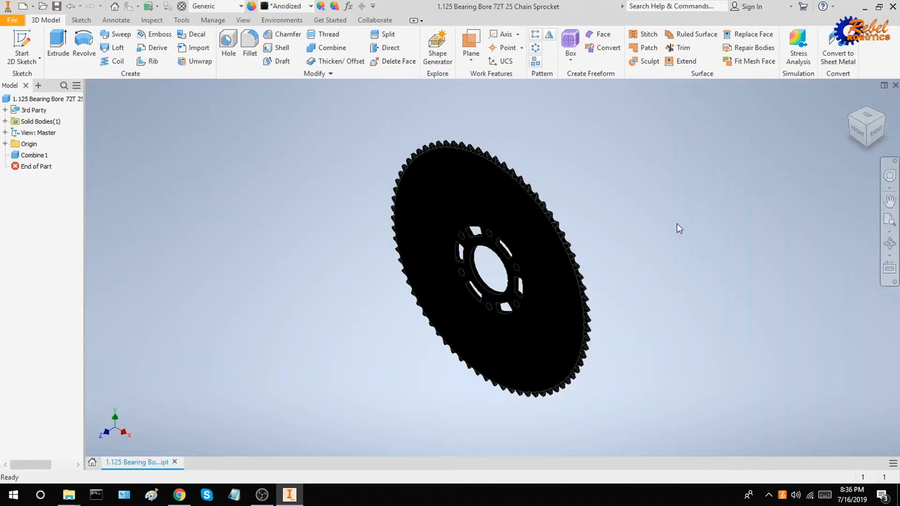
Orbit the sprocket and reset to the isometric view to inspect it.
middle_click_drag(636, 217, 702, 170, "shift")
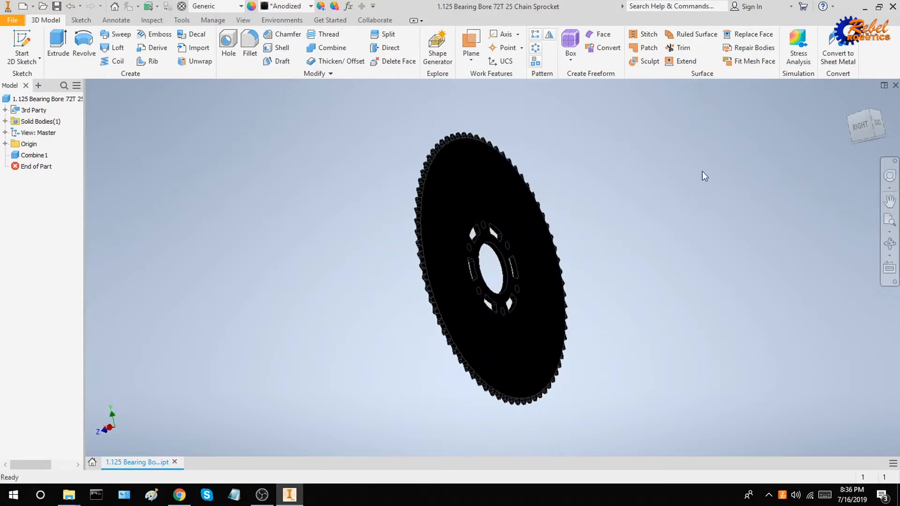
left_click(850, 106)
middle_click_drag(702, 203, 681, 228, "shift")
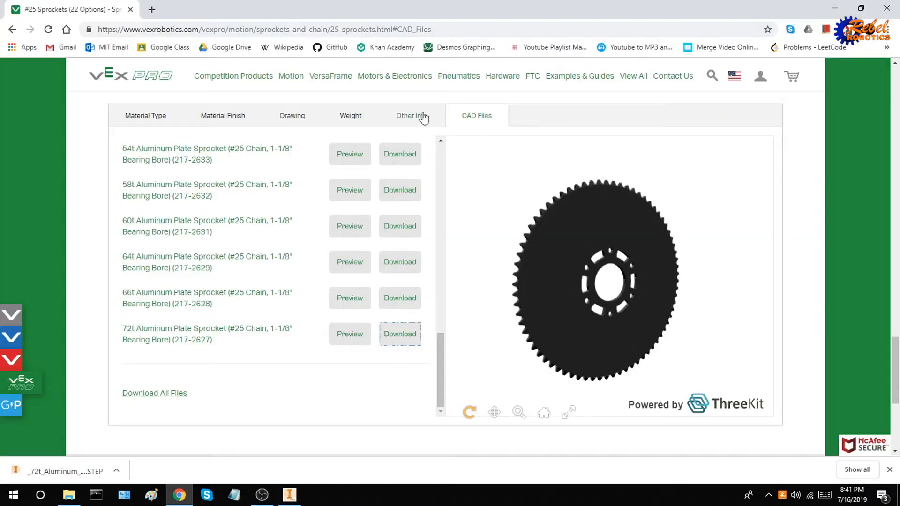
Go to Motion > Gearboxes and open the VersaPlanetary Gearbox product page.
mouse_move(296, 81)
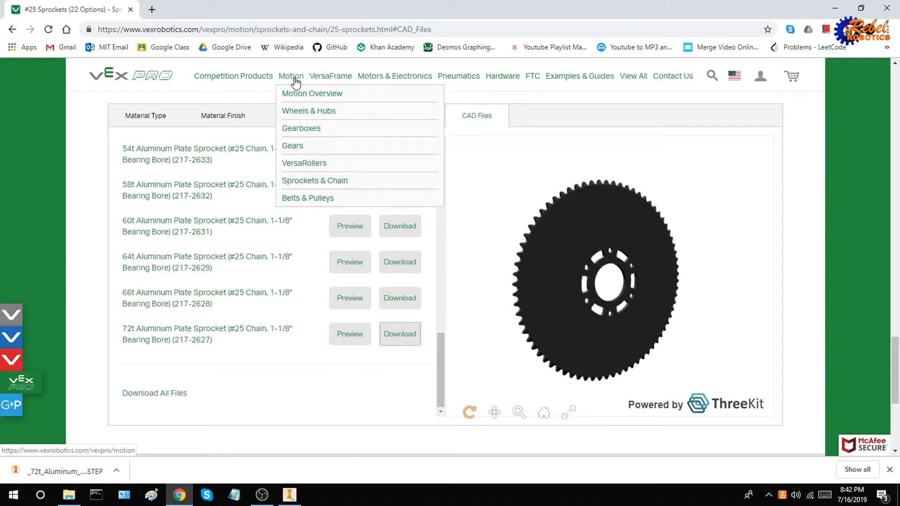
left_click(308, 134)
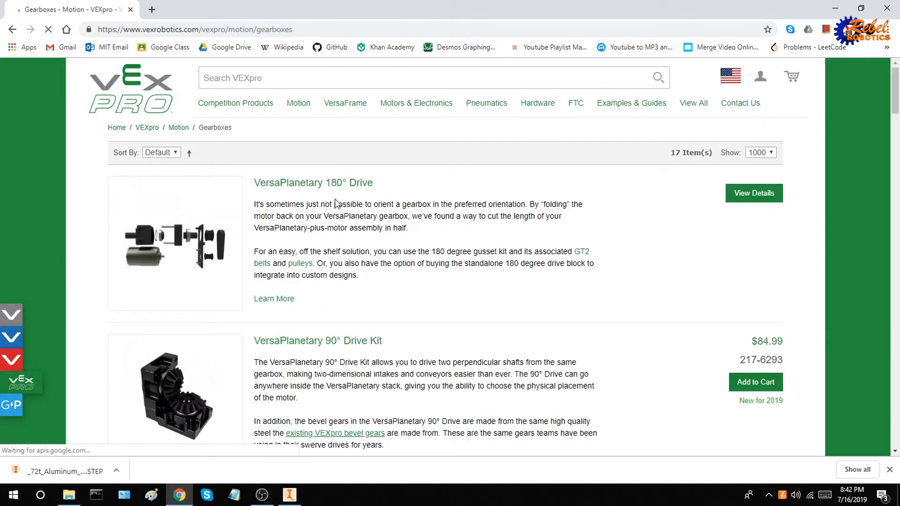
scroll(335, 205, "down", 5)
scroll(337, 206, "down", 5)
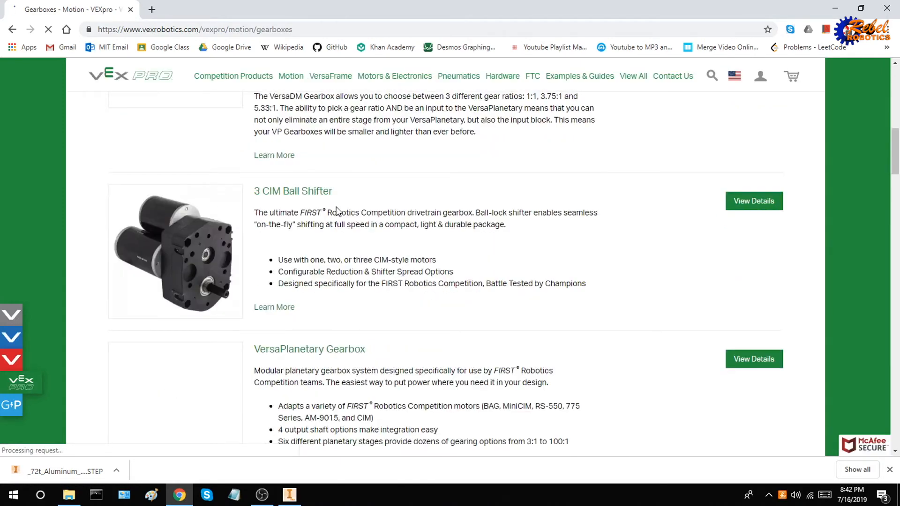
scroll(336, 211, "down", 5)
scroll(333, 199, "up", 1)
left_click(335, 131)
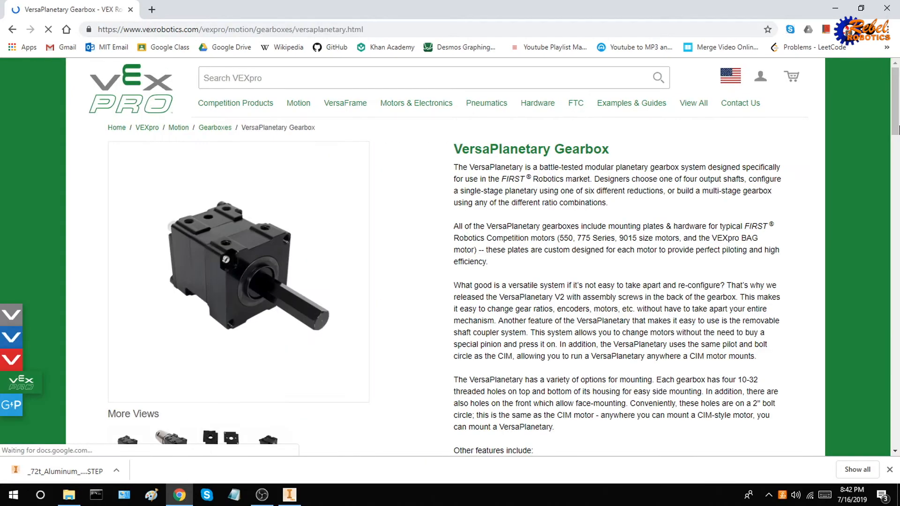
scroll(800, 378, "down", 8)
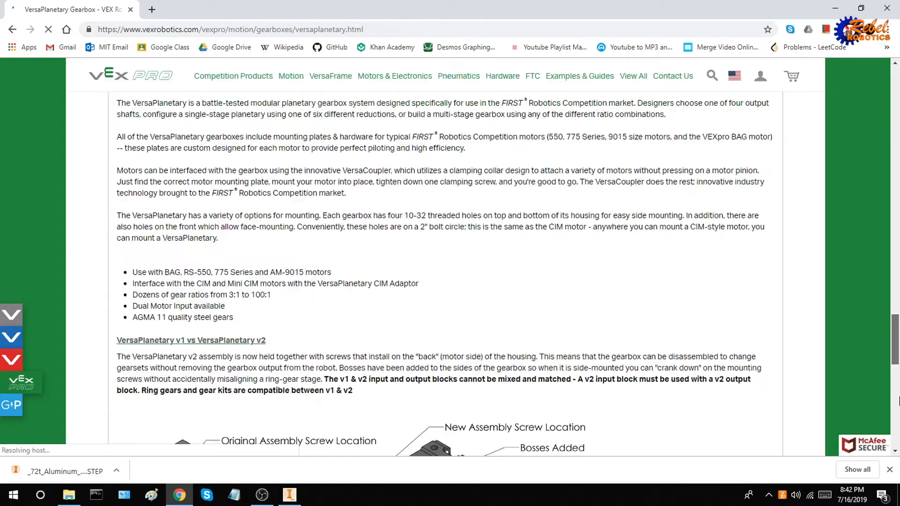
scroll(800, 378, "down", 10)
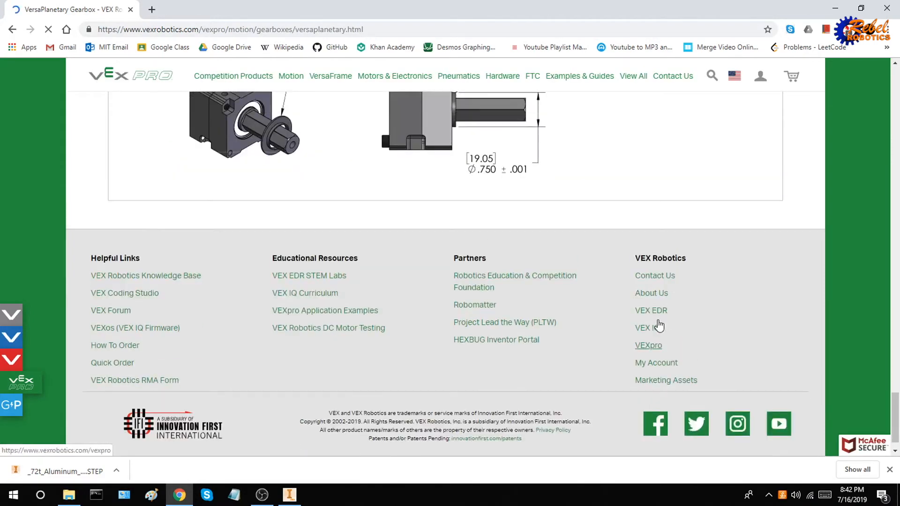
scroll(659, 324, "up", 10)
Preview and download the v2 Two Stage 100:1 with BAG CAD file from the CAD Files tab.
left_click(720, 179)
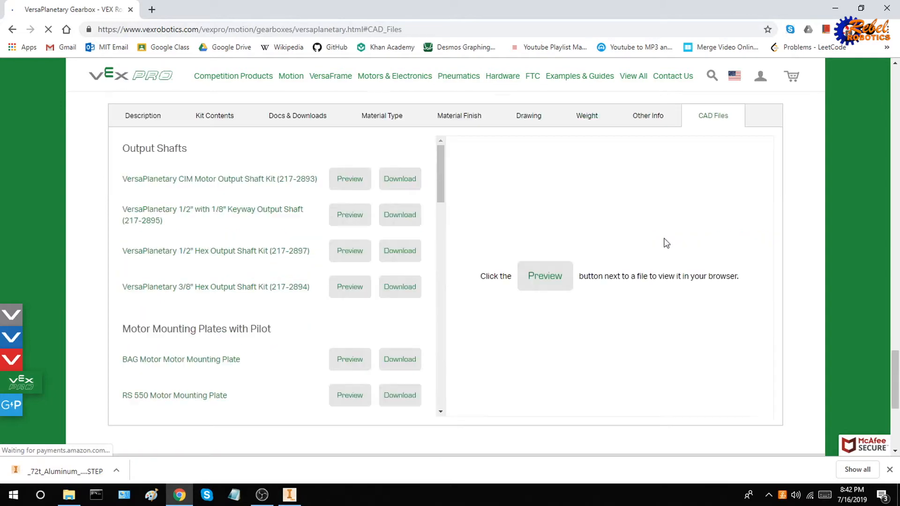
left_click_drag(440, 176, 453, 291)
scroll(453, 290, "down", 5)
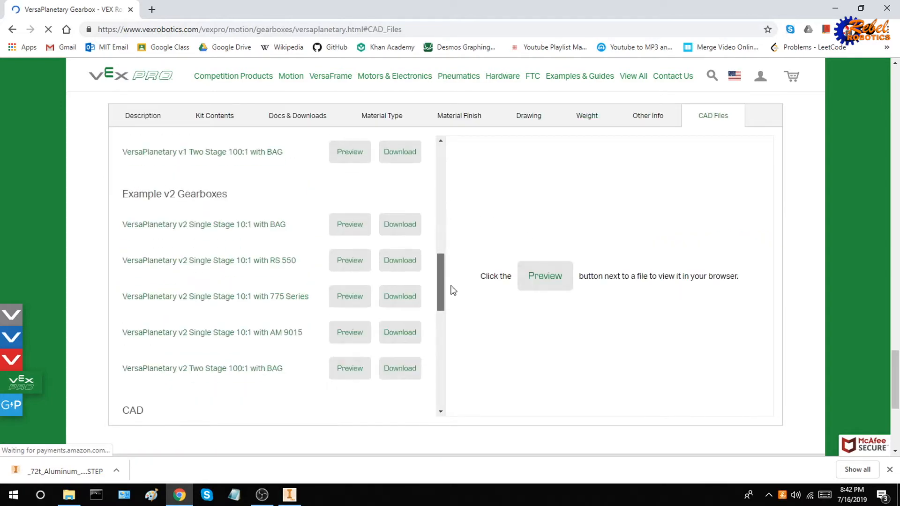
scroll(453, 290, "down", 1)
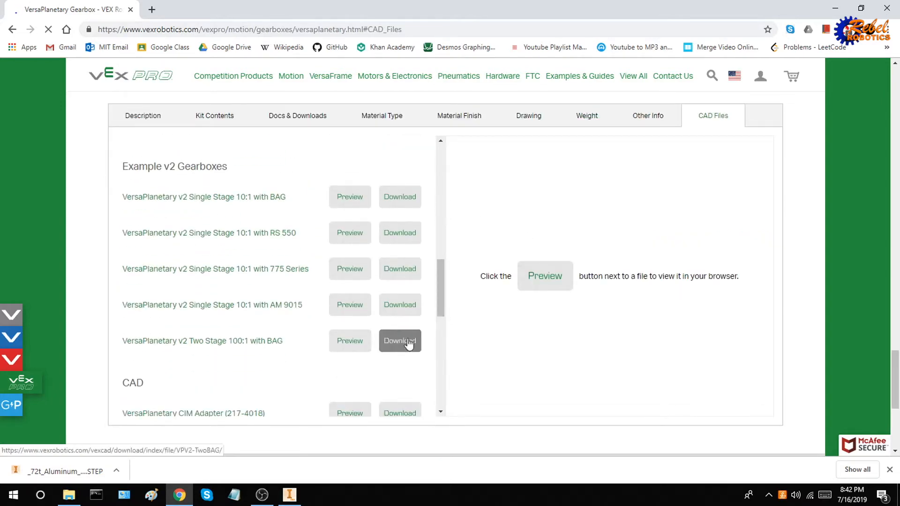
left_click(355, 347)
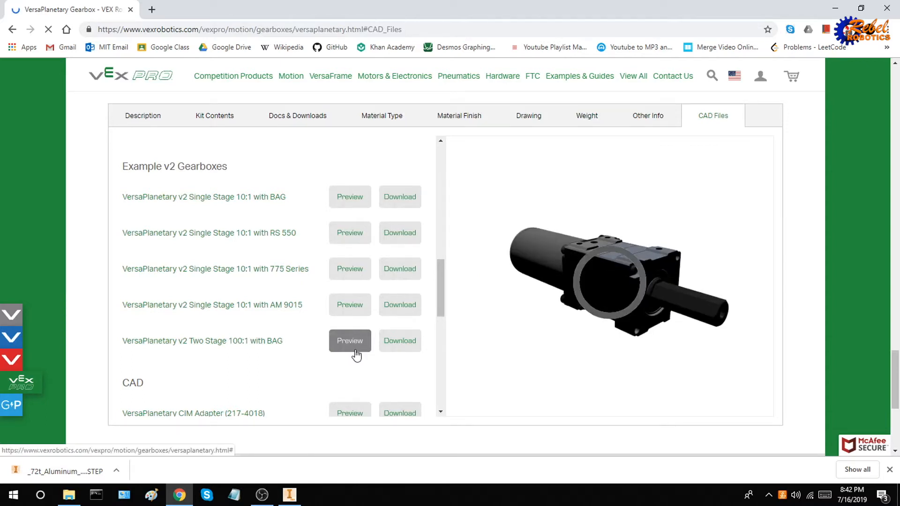
left_click(406, 346)
Open the VersaPlanetary_v2_Two_Stage_100_1_with_BAG STEP file from Downloads in Inventor.
key("alt+Tab")
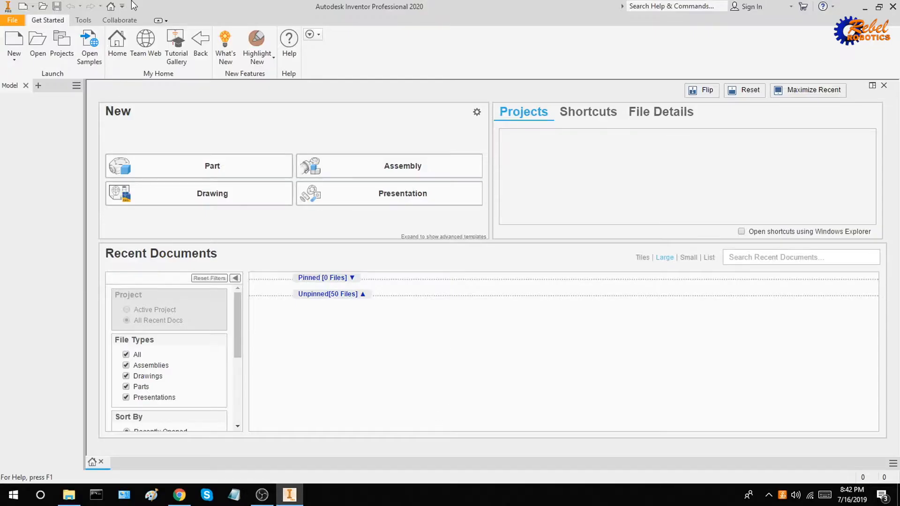
left_click(38, 44)
left_click(321, 121)
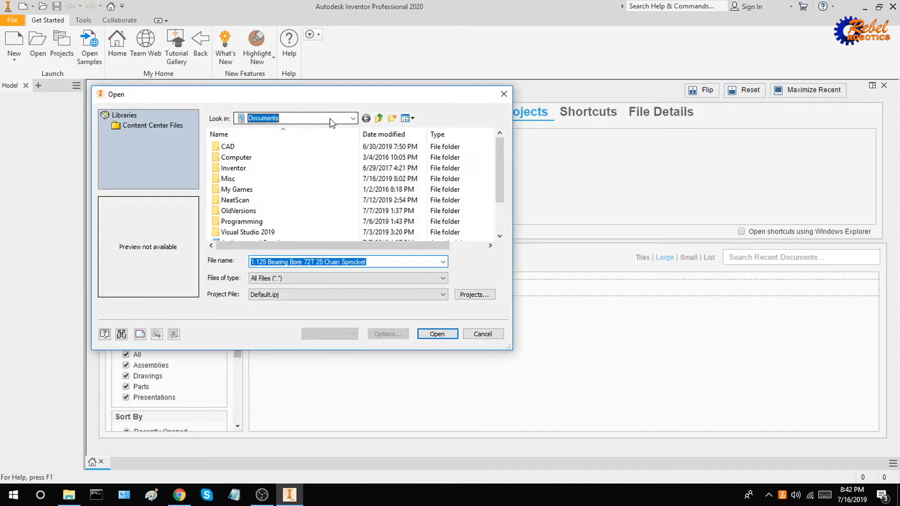
left_click(271, 191)
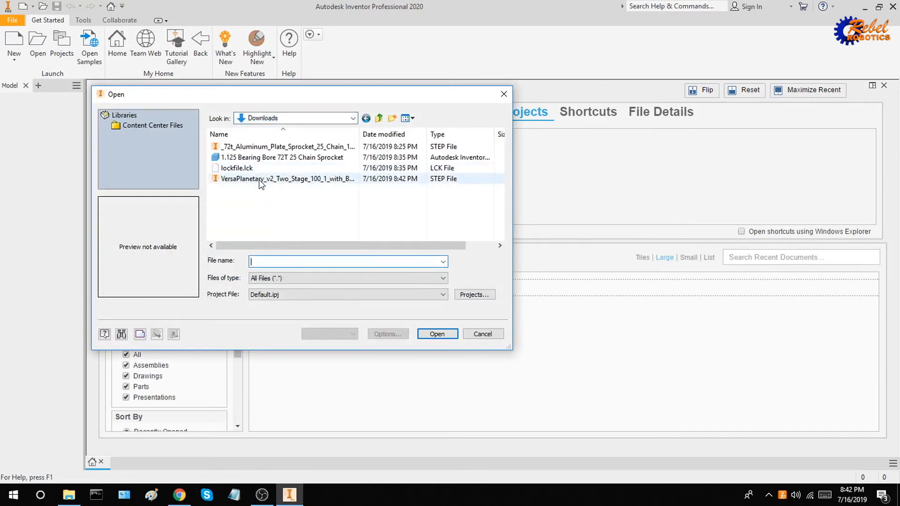
left_click(258, 180)
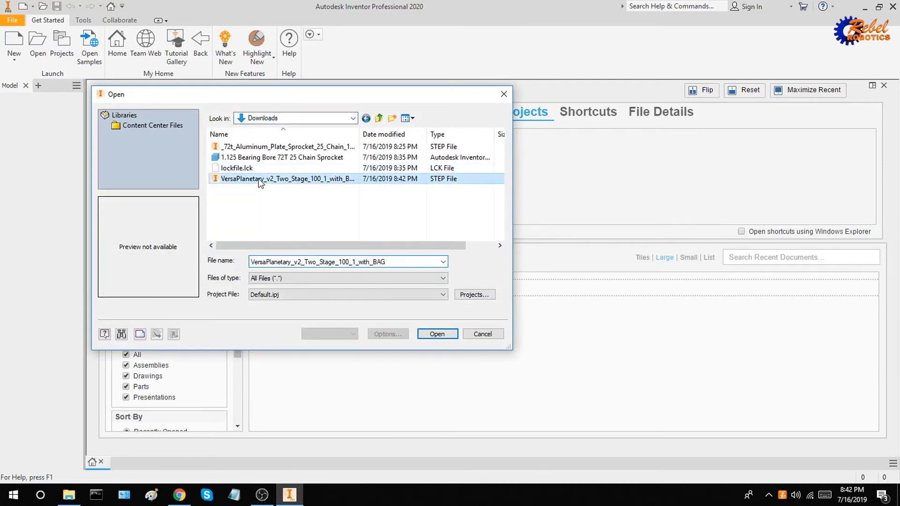
double_click(258, 179)
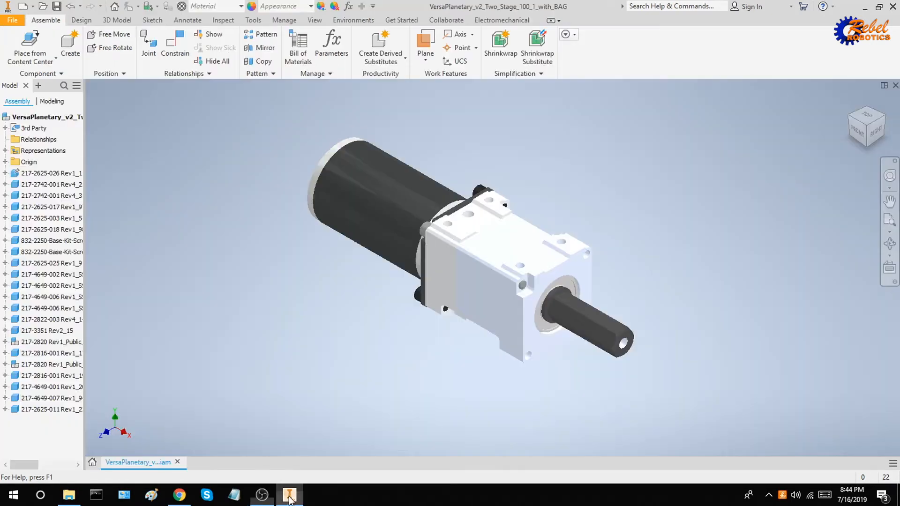
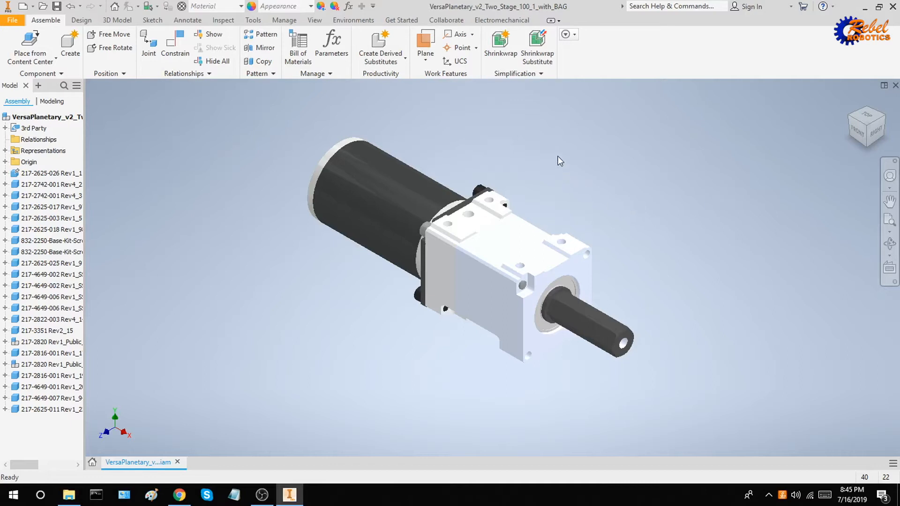
Make the four white gearbox plates Anodized - Black.
left_click(486, 205)
left_click(505, 234, "ctrl")
left_click(523, 245, "ctrl")
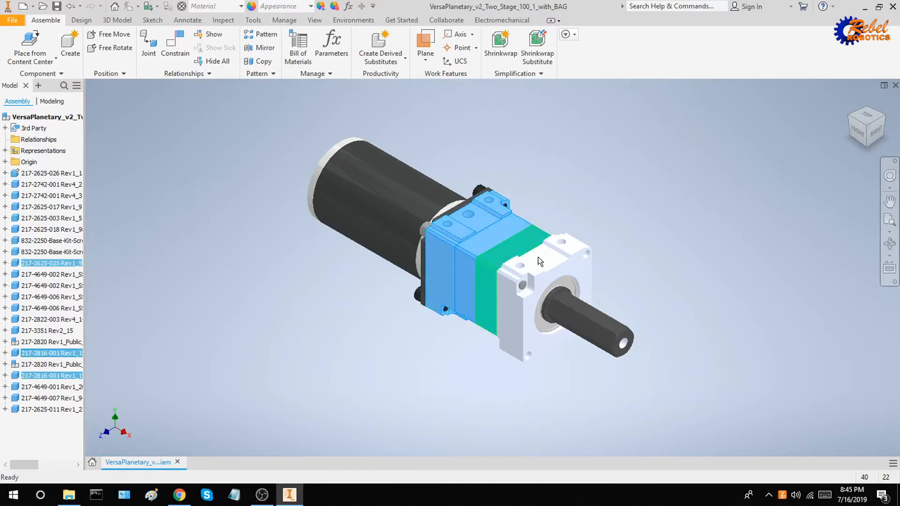
left_click(539, 261, "ctrl")
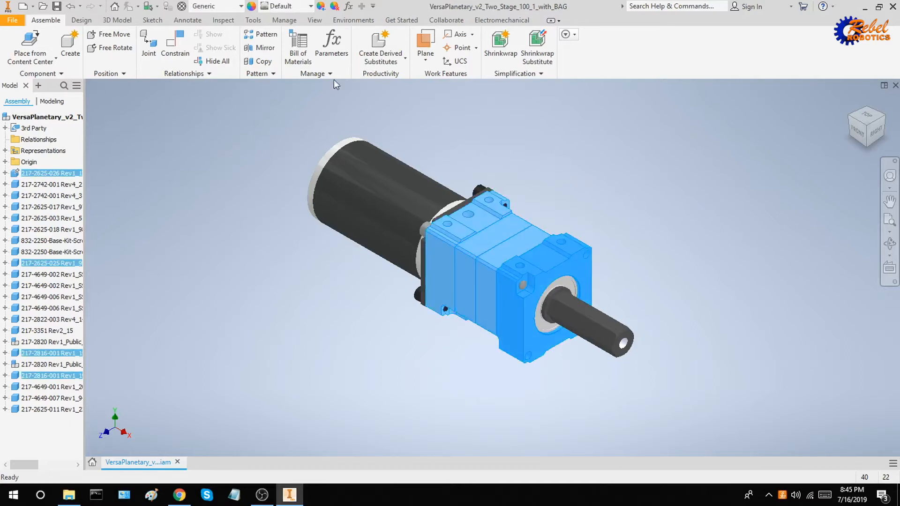
left_click(296, 11)
type("an")
key("Return")
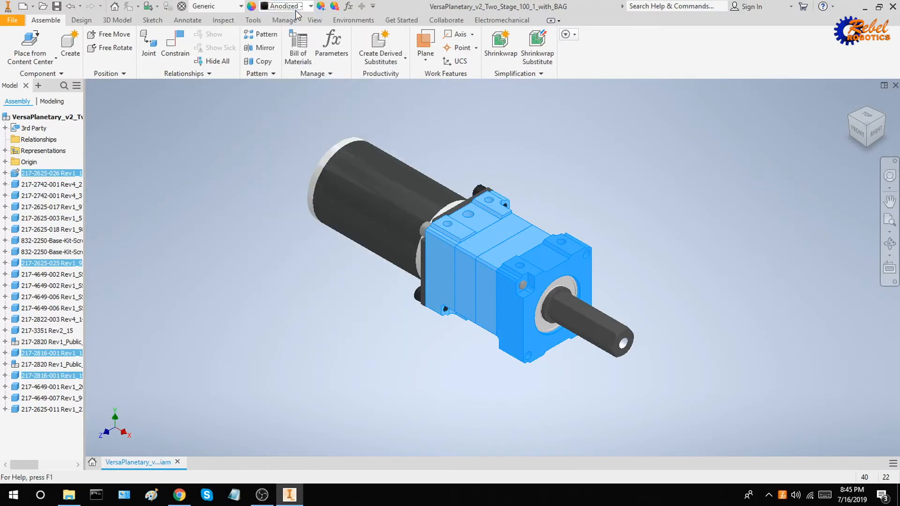
Give the output shaft the Anodized - Black appearance.
left_click(610, 210)
left_click(588, 324)
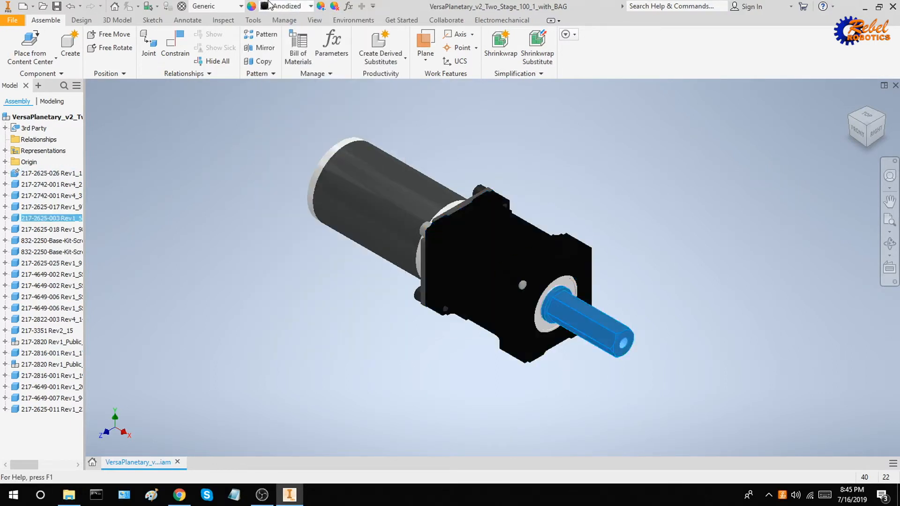
left_click(271, 6)
type("an")
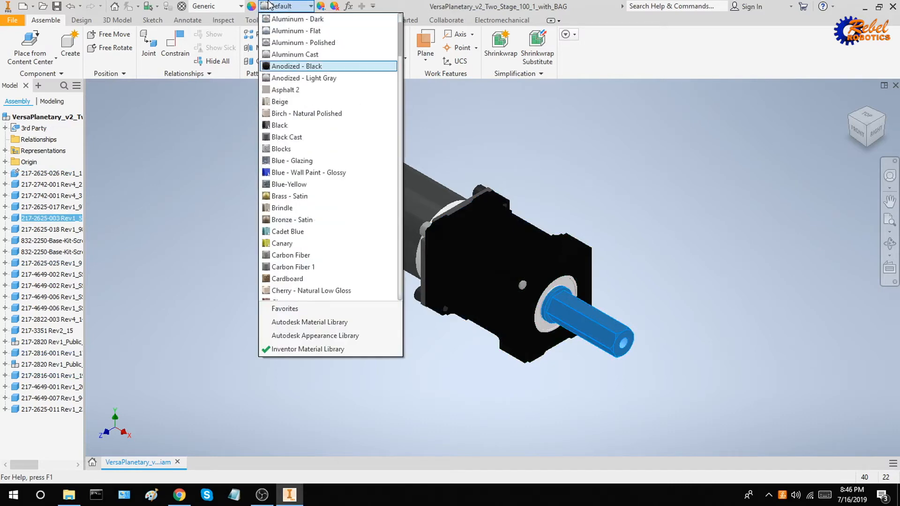
key("Return")
Recolour the thin plate near the motor Anodized - Black as well.
middle_click_drag(516, 175, 534, 218, "shift")
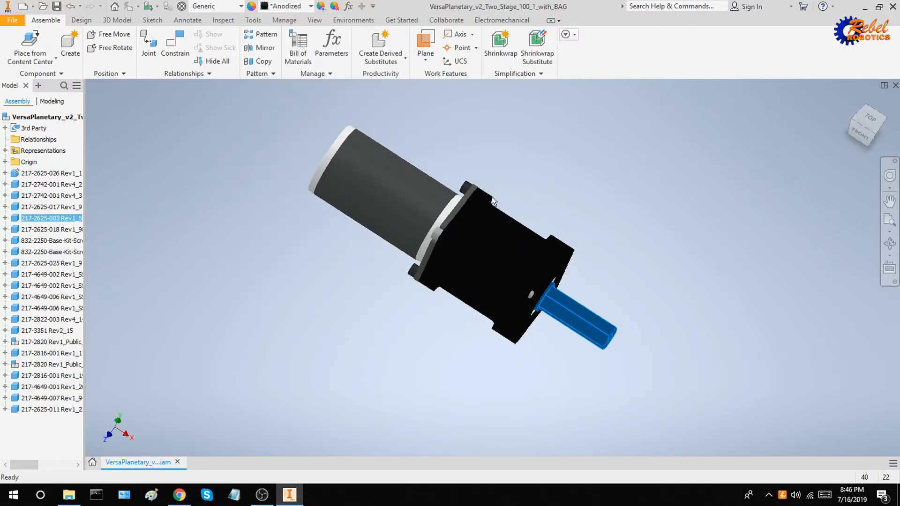
scroll(461, 194, "down", 5)
left_click(446, 204, "ctrl")
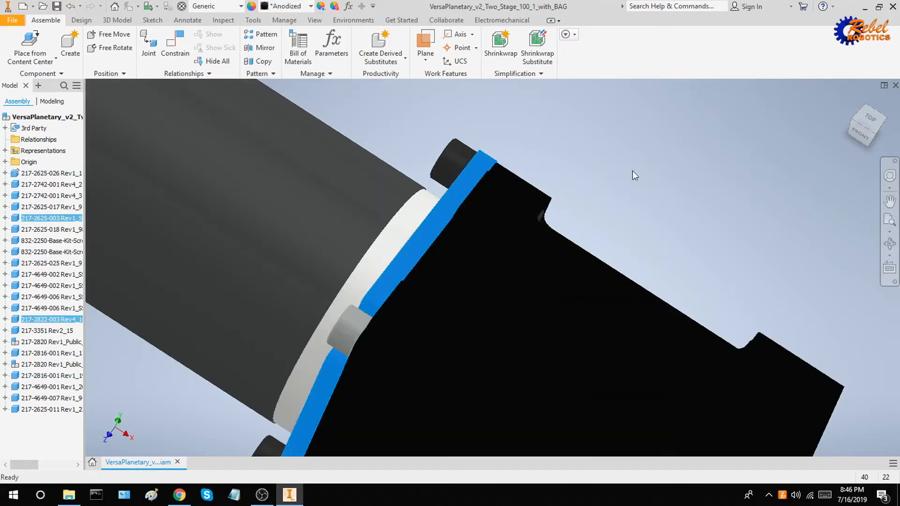
scroll(632, 170, "up", 5)
middle_click_drag(682, 211, 605, 180, "shift")
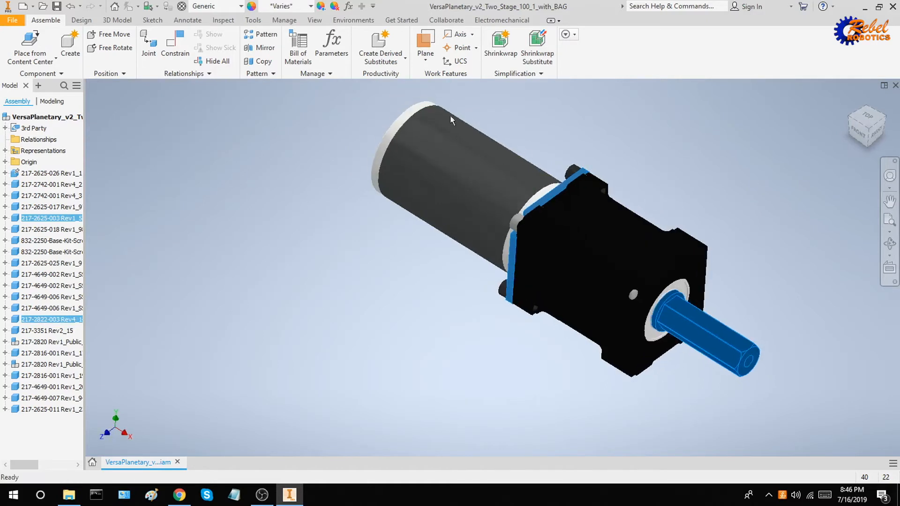
left_click(299, 6)
left_click(324, 148)
left_click(683, 155)
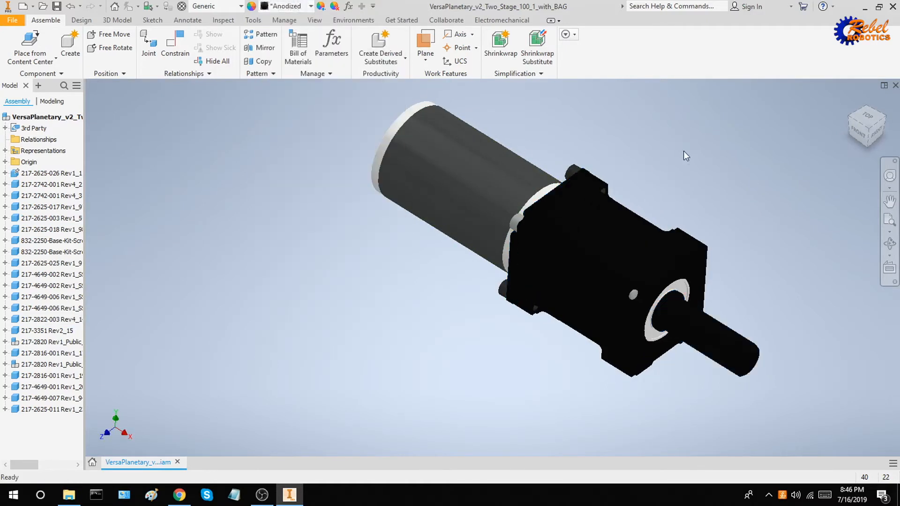
scroll(673, 268, "down", 6)
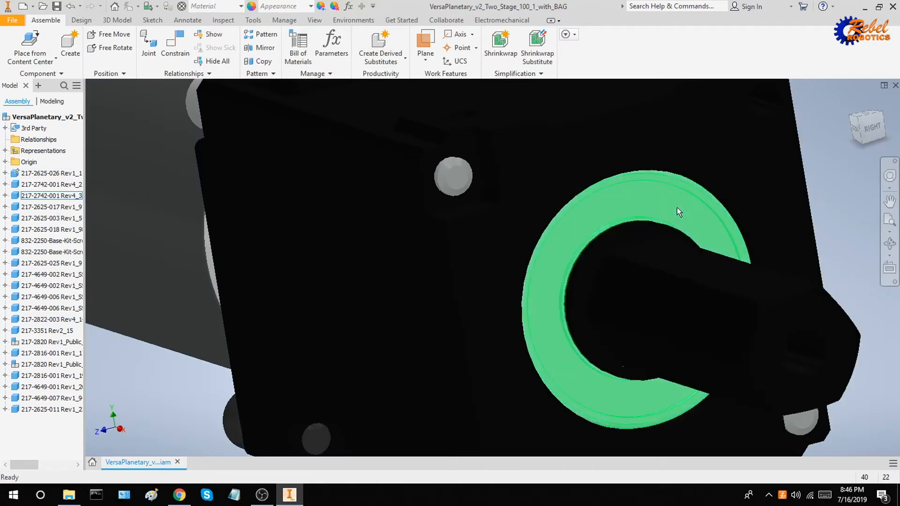
Apply Aluminum - Dark to the ring plate around the output shaft.
left_click(677, 207)
scroll(702, 202, "up", 8)
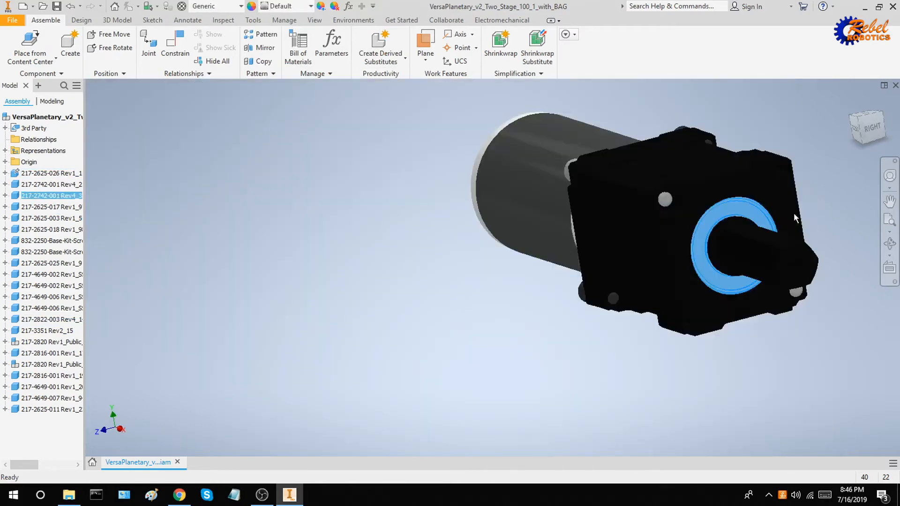
left_click(300, 6)
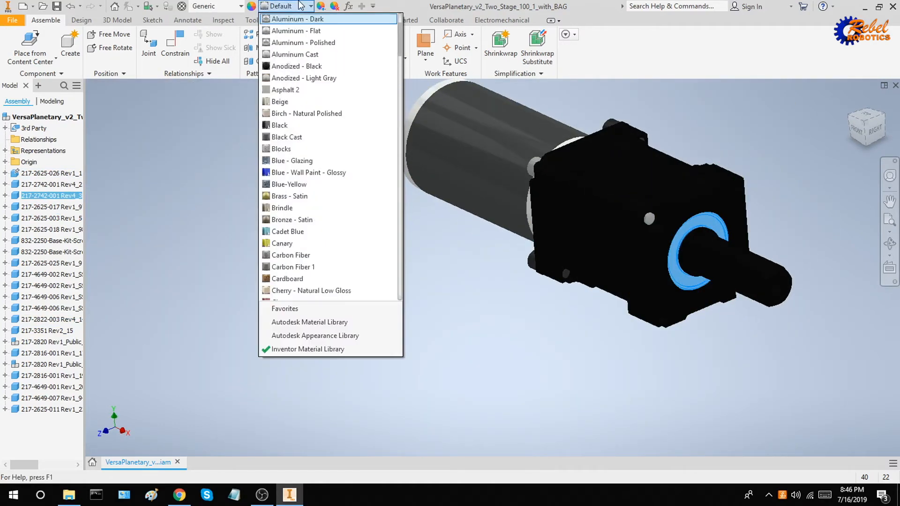
left_click(297, 19)
left_click(253, 350)
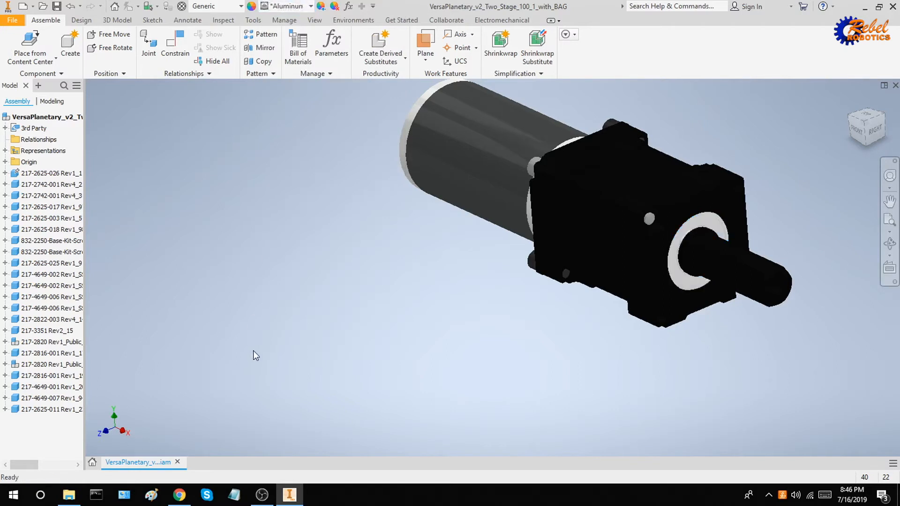
Select the four motor-flange screws, then return to the home view.
key("F2")
middle_click_drag(384, 321, 217, 362)
middle_click_drag(504, 267, 565, 330, "shift")
left_click(403, 255)
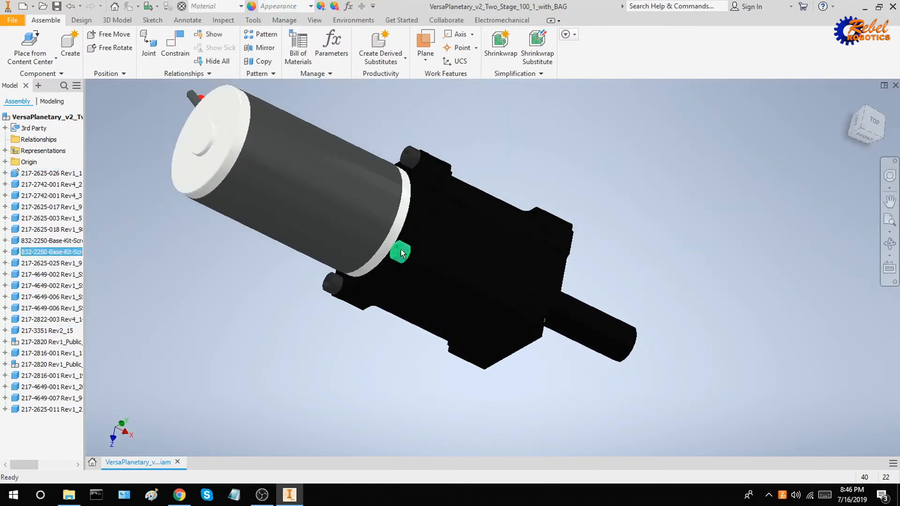
left_click(411, 160, "ctrl")
middle_click_drag(406, 203, 392, 255, "shift")
left_click(356, 160, "ctrl")
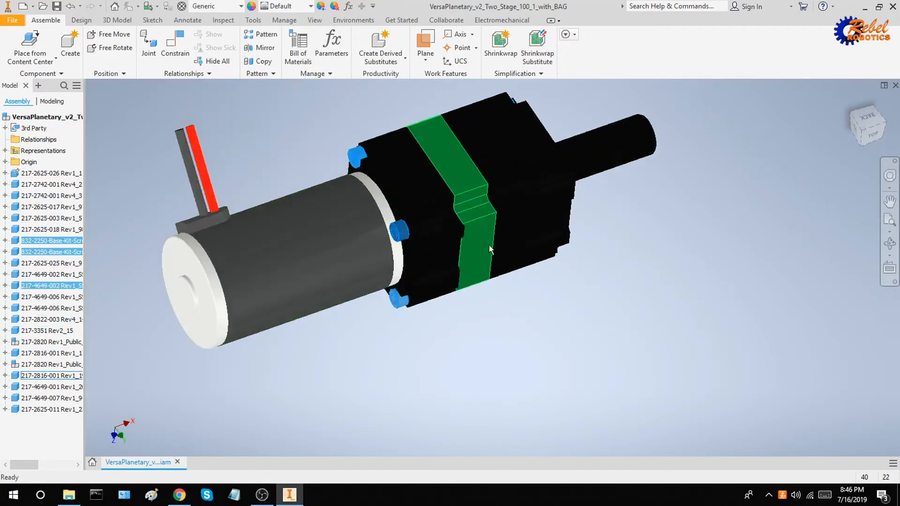
middle_click_drag(538, 281, 454, 244, "shift")
left_click(348, 228, "ctrl")
middle_click_drag(368, 164, 378, 250, "shift")
left_click(850, 100)
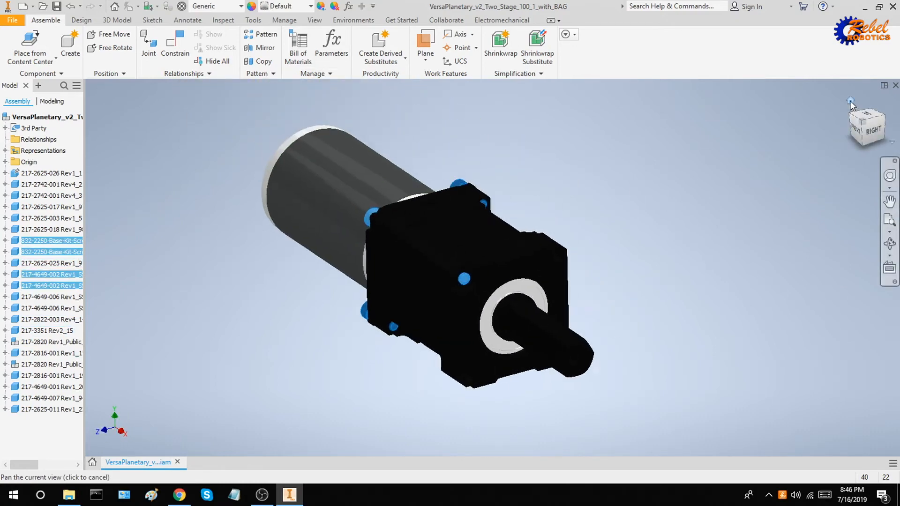
Find motor 217-3351 Rev2_15 in the browser and open it in its own window.
left_click(560, 180)
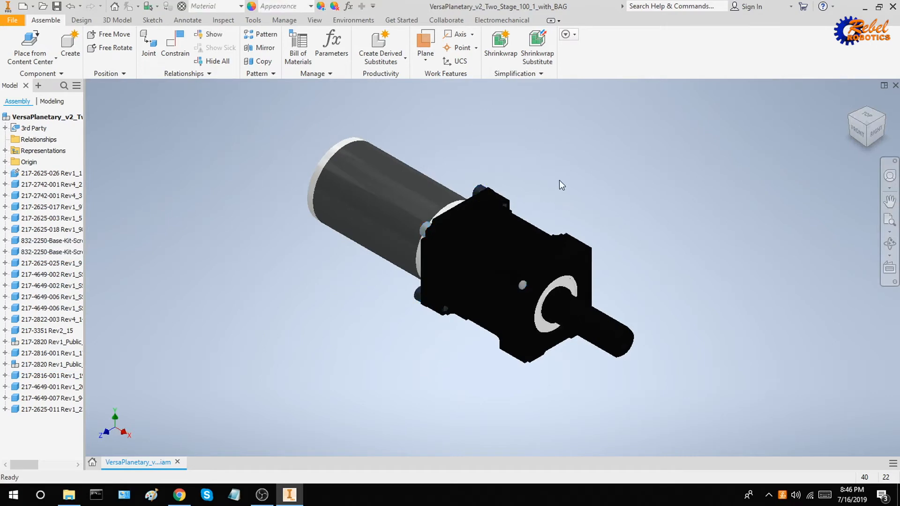
left_click(373, 179)
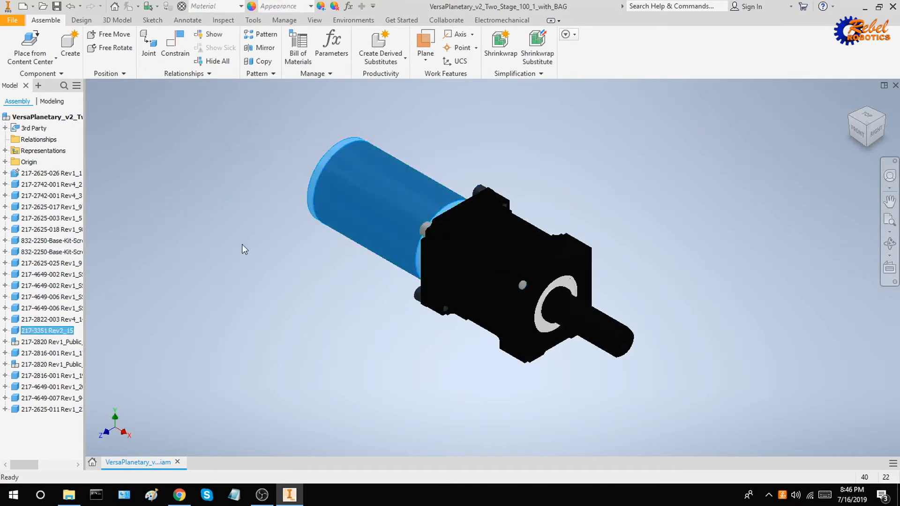
left_click(6, 331)
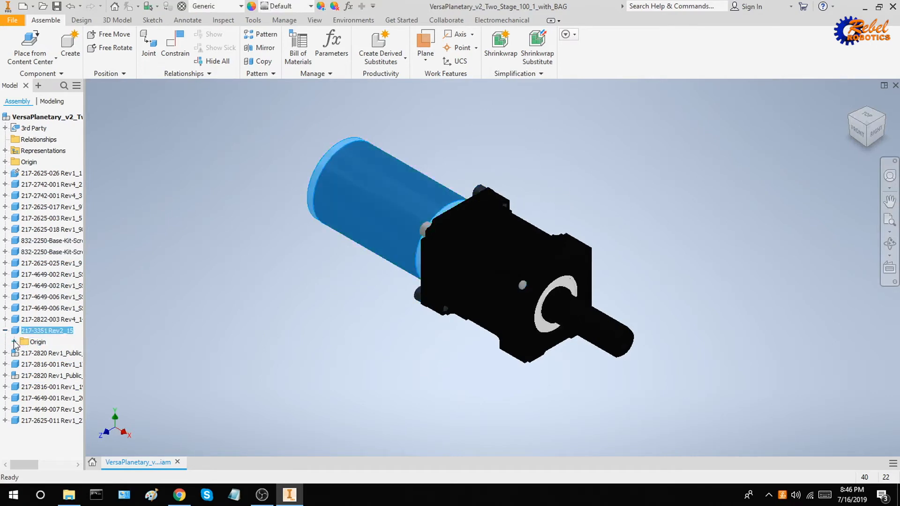
left_click(15, 342)
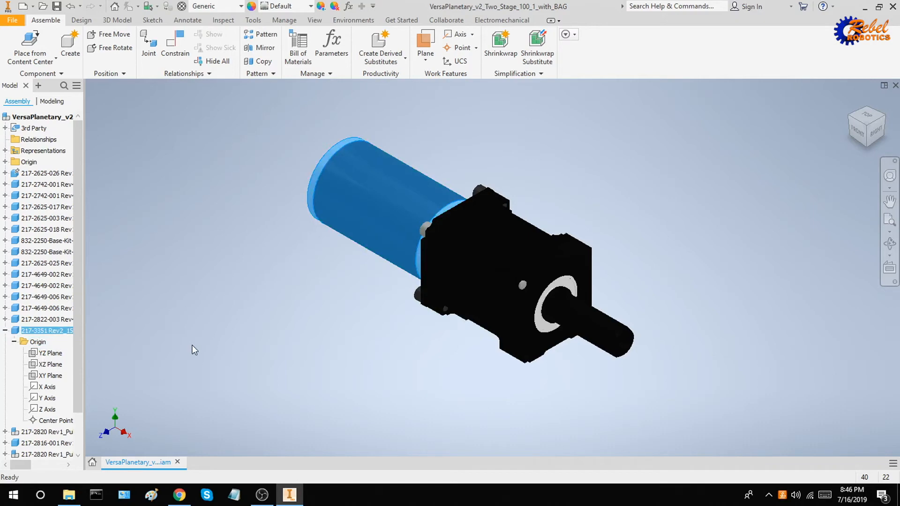
right_click(42, 332)
left_click(81, 130)
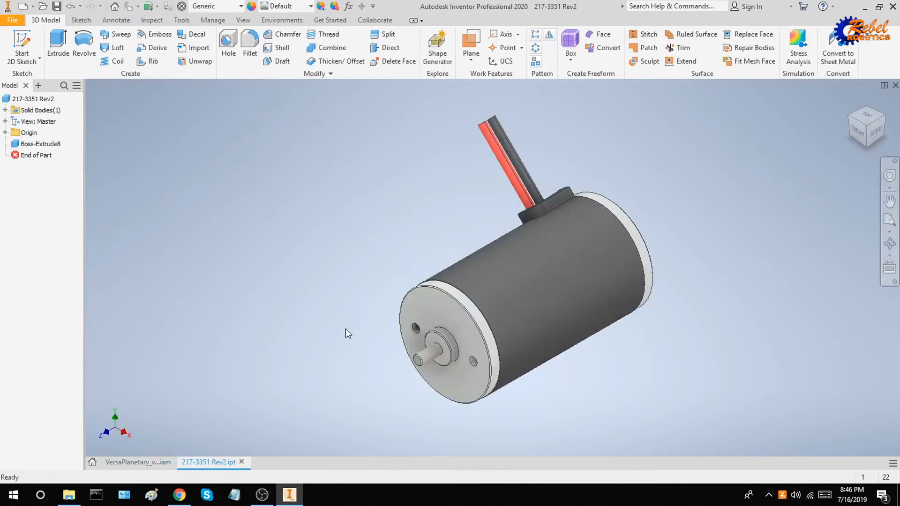
Select the motor shaft, both mounting holes, the shaft boss ring and the end-face rim.
scroll(469, 330, "down", 5)
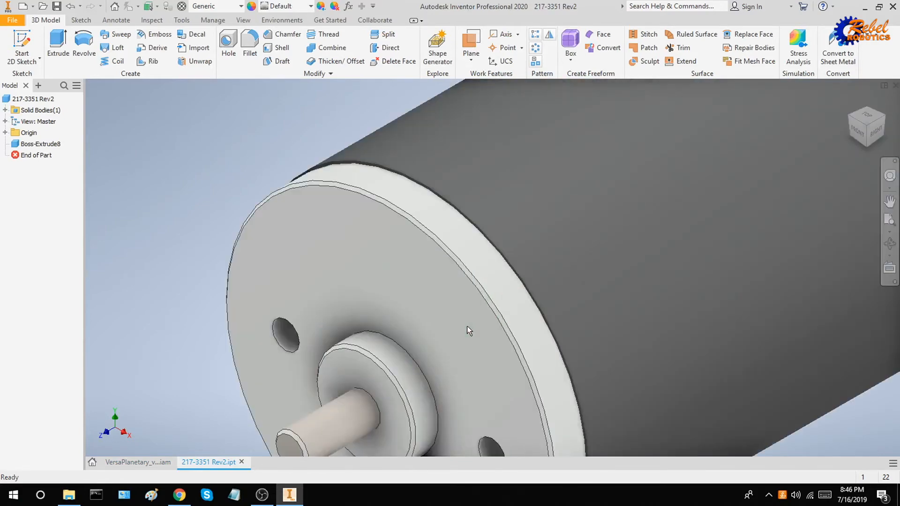
scroll(396, 355, "up", 5)
scroll(398, 359, "down", 4)
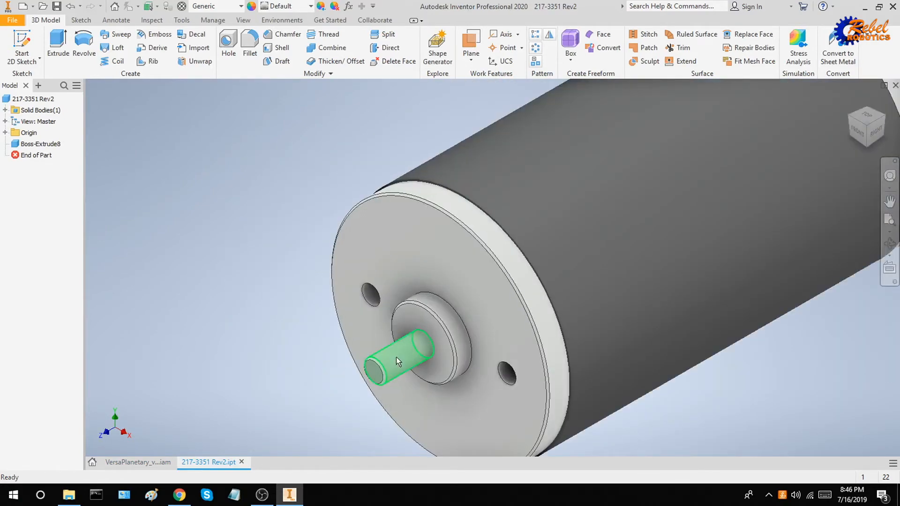
left_click(375, 374)
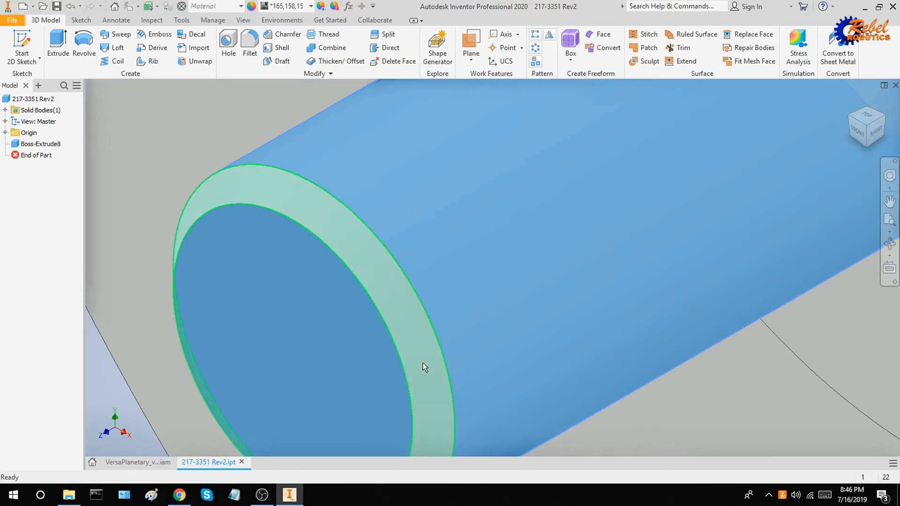
scroll(421, 365, "down", 5)
left_click(407, 248, "ctrl")
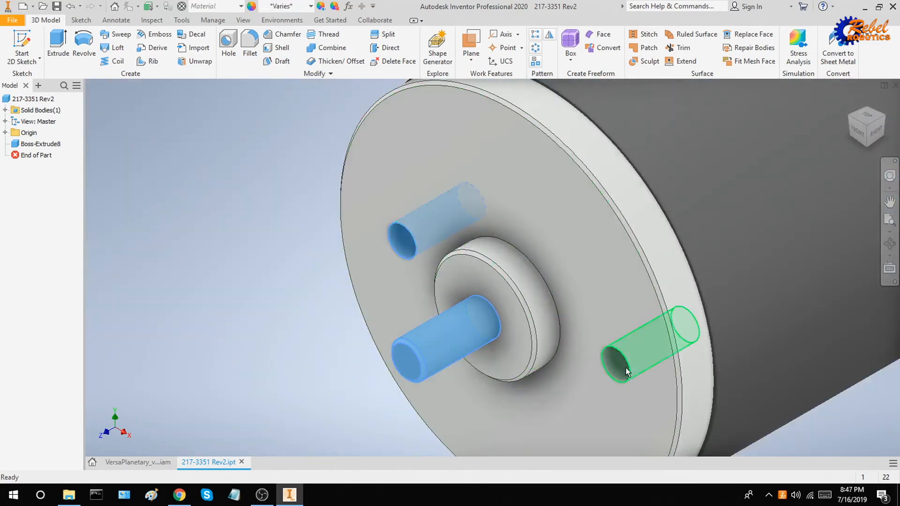
left_click(615, 362, "ctrl")
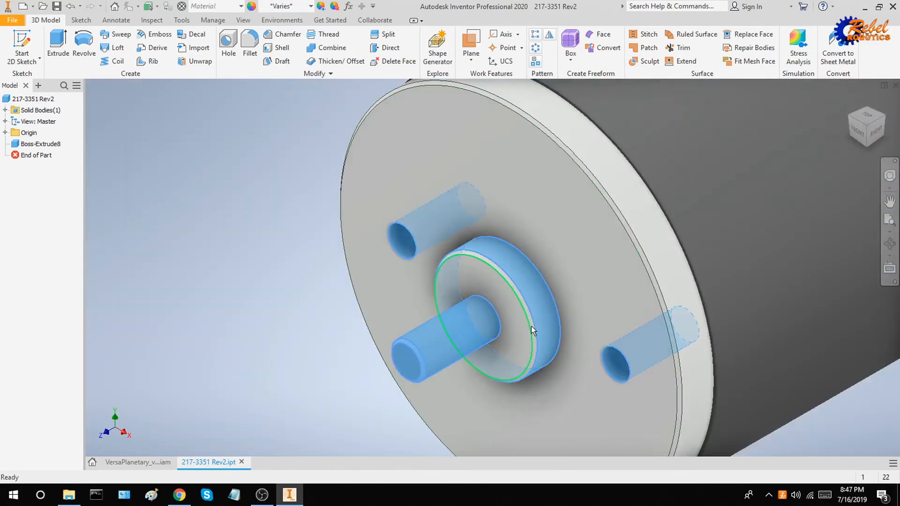
left_click(531, 325, "ctrl")
scroll(532, 325, "up", 3)
scroll(536, 329, "down", 5)
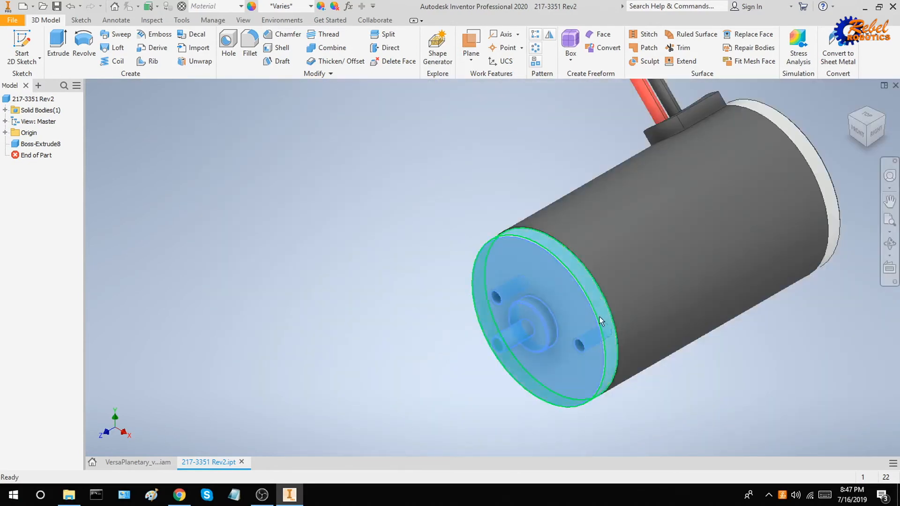
left_click(598, 317, "ctrl")
Add the wire-end rim to the selection.
scroll(595, 331, "up", 5)
scroll(537, 324, "down", 5)
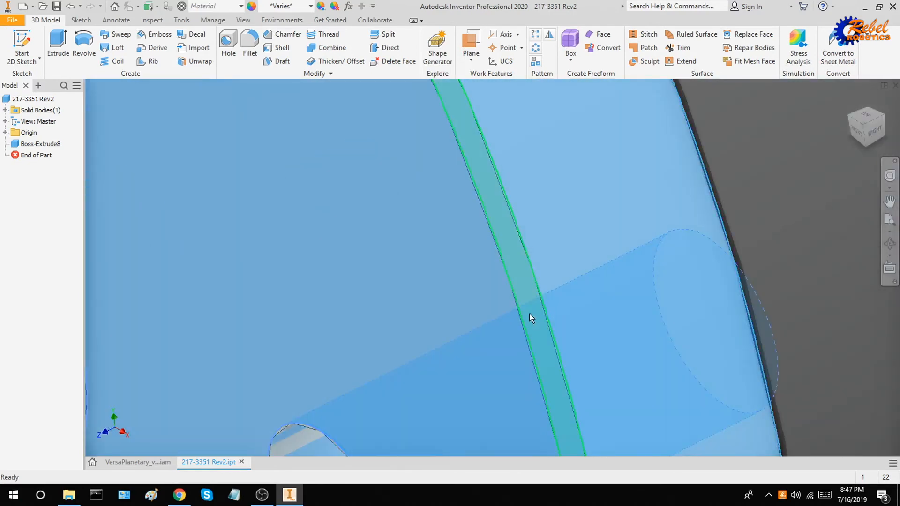
middle_click_drag(677, 273, 175, 387)
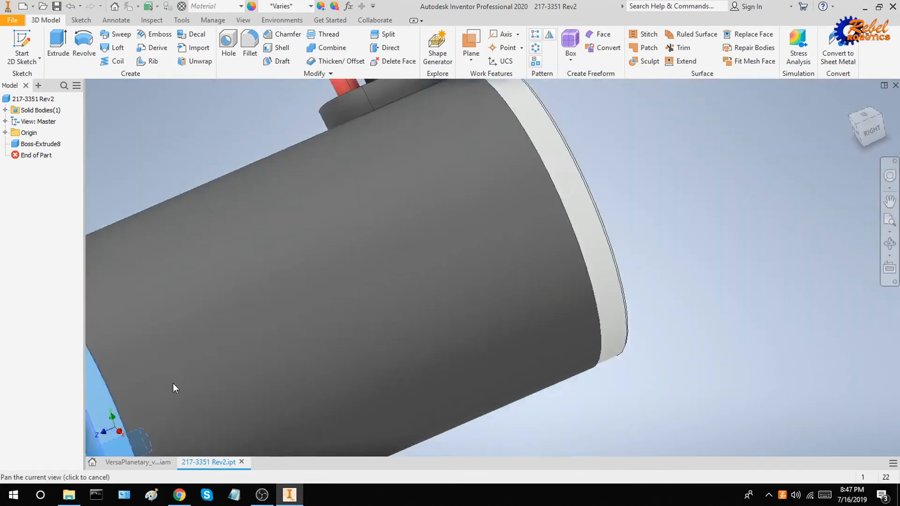
left_click(476, 237, "ctrl")
scroll(540, 257, "down", 5)
middle_click_drag(540, 257, 487, 257, "shift")
scroll(466, 258, "up", 5)
scroll(458, 277, "up", 5)
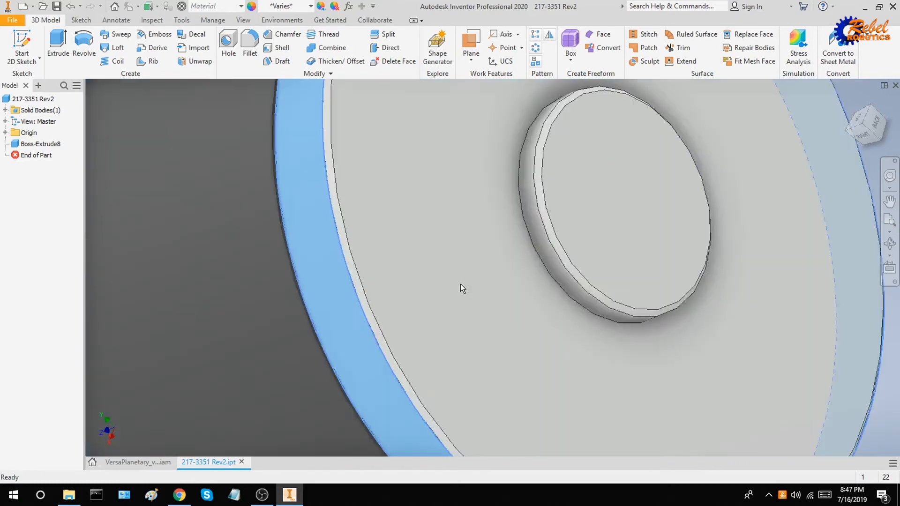
scroll(367, 320, "up", 4)
scroll(496, 303, "down", 5)
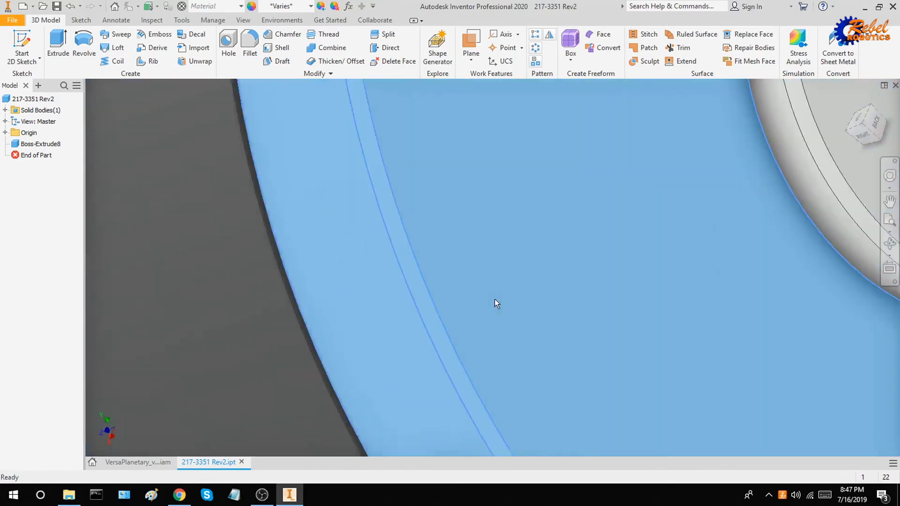
scroll(606, 253, "up", 5)
scroll(614, 260, "down", 8)
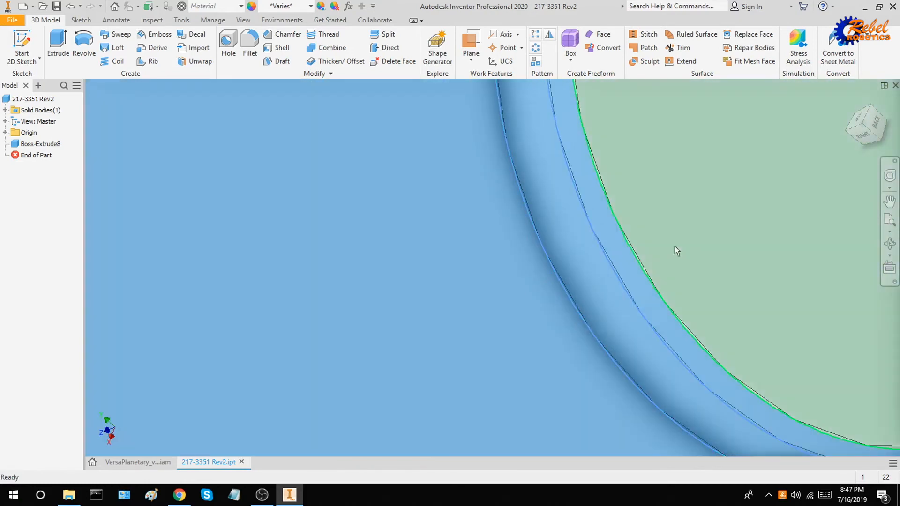
middle_click_drag(586, 305, 656, 281, "shift")
Apply Steel - Polished to the selected end-cap faces.
left_click(280, 6)
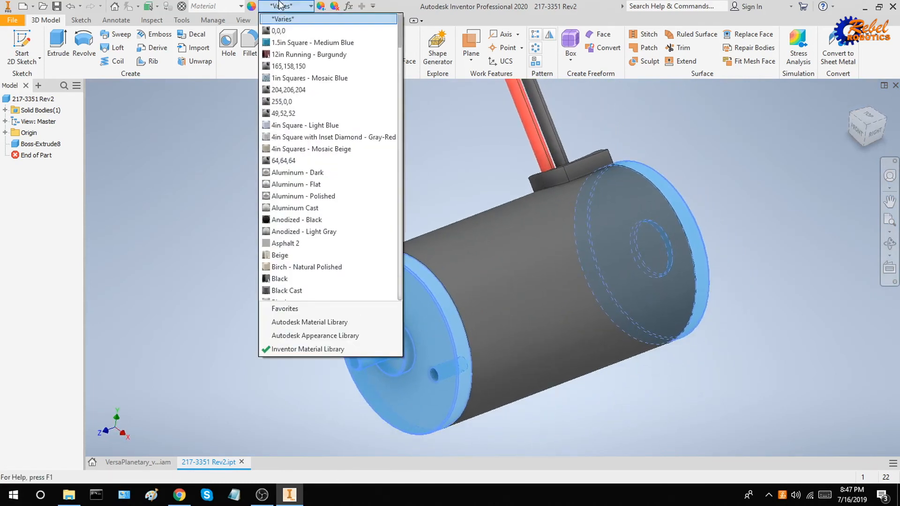
key("a")
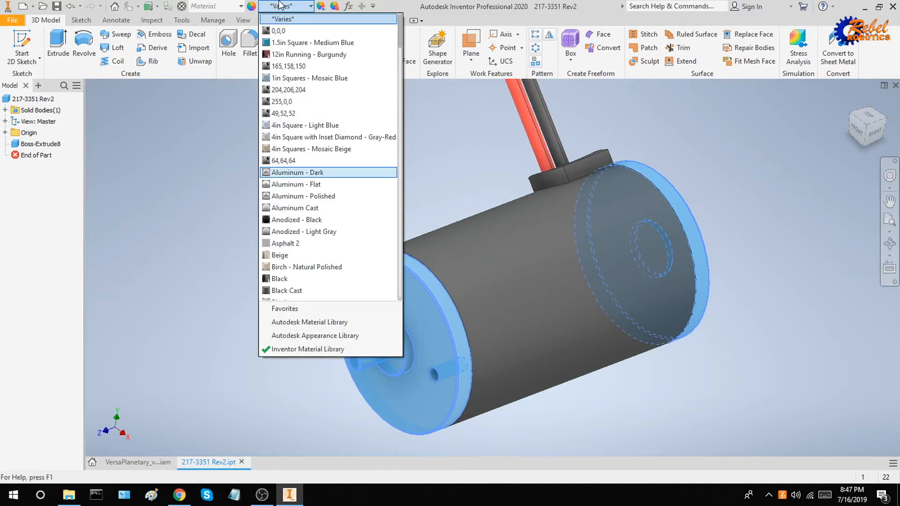
key("s")
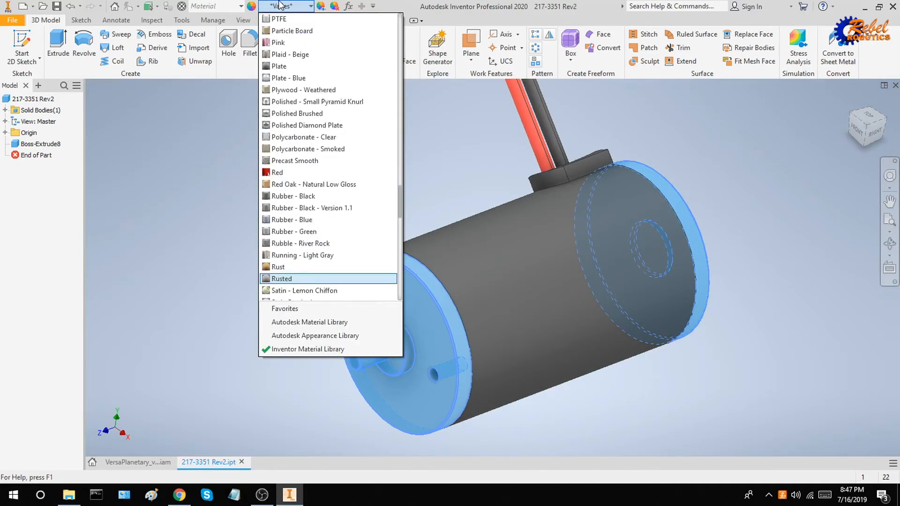
key("Down")
key("Down")
key("Down")
key("Down")
key("Down")
key("Down")
key("Down")
key("Down")
key("Down")
key("Down")
key("Down")
key("Down")
key("Down")
key("Down")
key("Down")
key("Down")
key("Down")
key("Down")
key("Down")
key("Down")
key("Down")
key("Down")
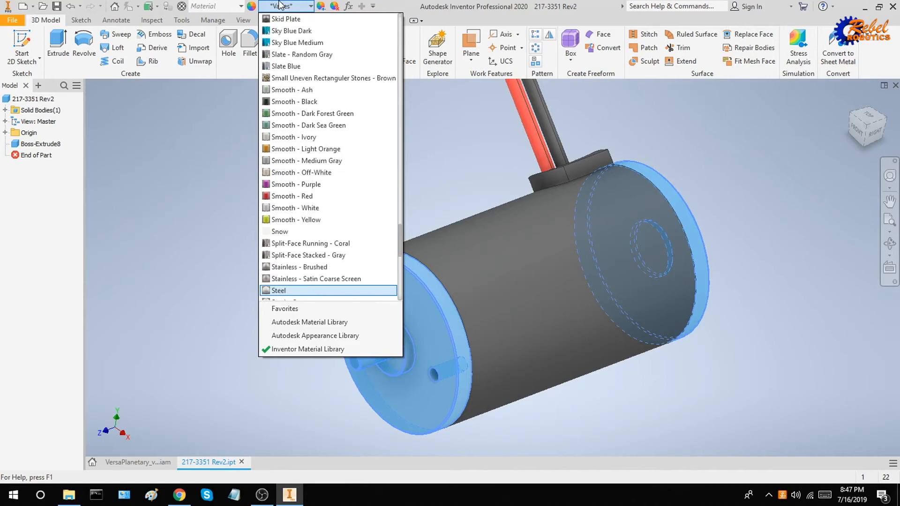
key("Down")
key("Down")
key("Down")
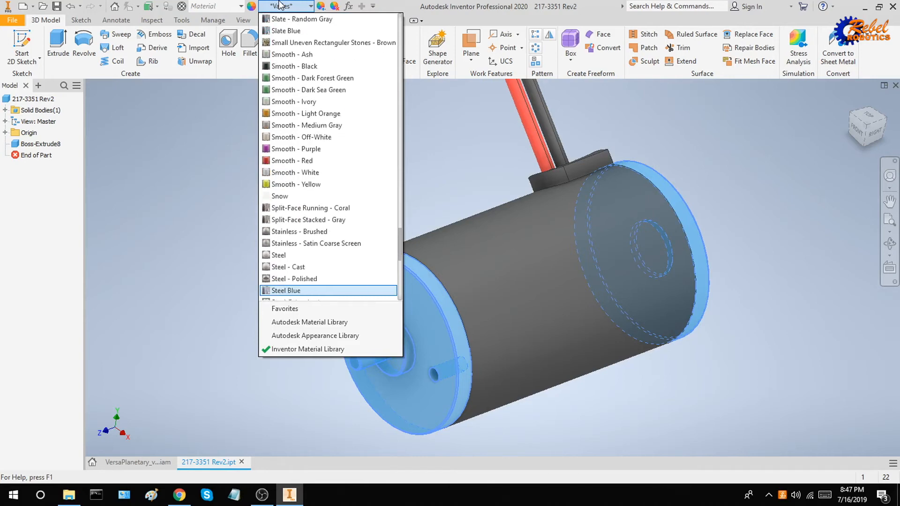
key("Up")
key("Return")
left_click(760, 191)
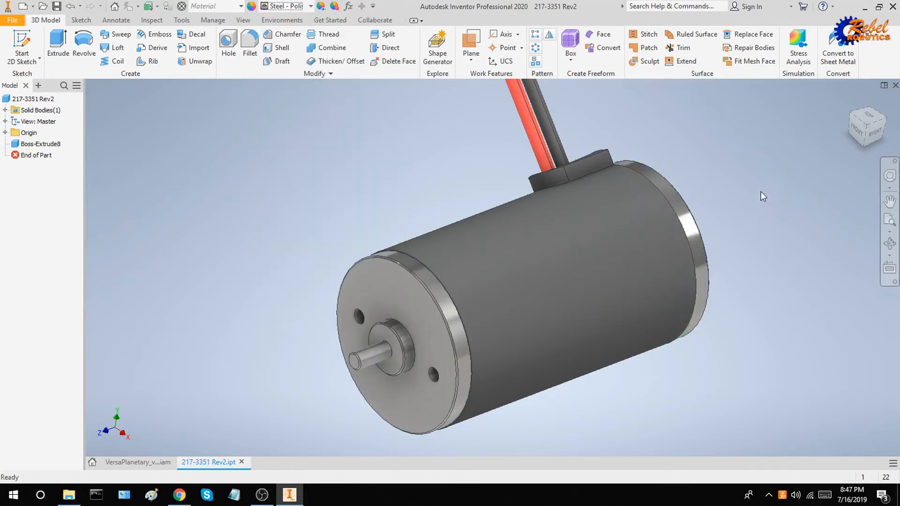
Select the motor's cylindrical body and the wire housing's side and top faces.
middle_click_drag(769, 201, 752, 210, "shift")
left_click(574, 222)
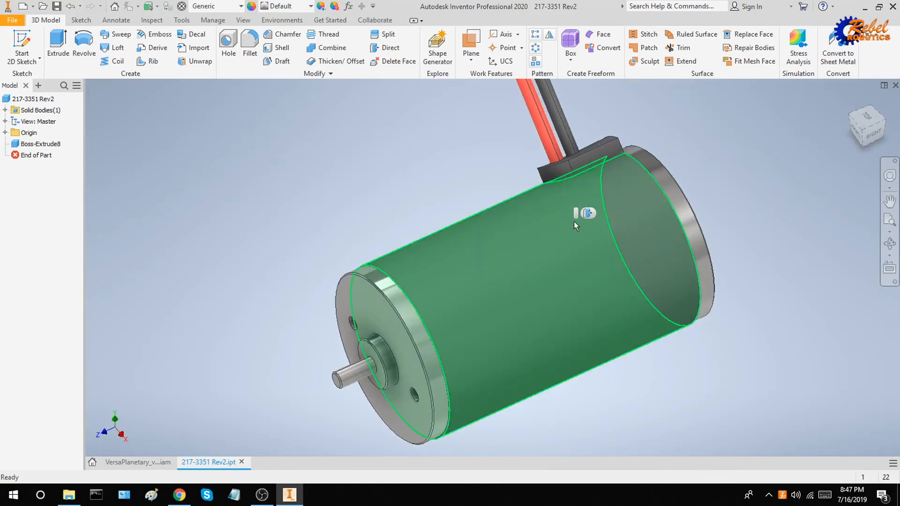
middle_click_drag(696, 165, 581, 161, "shift")
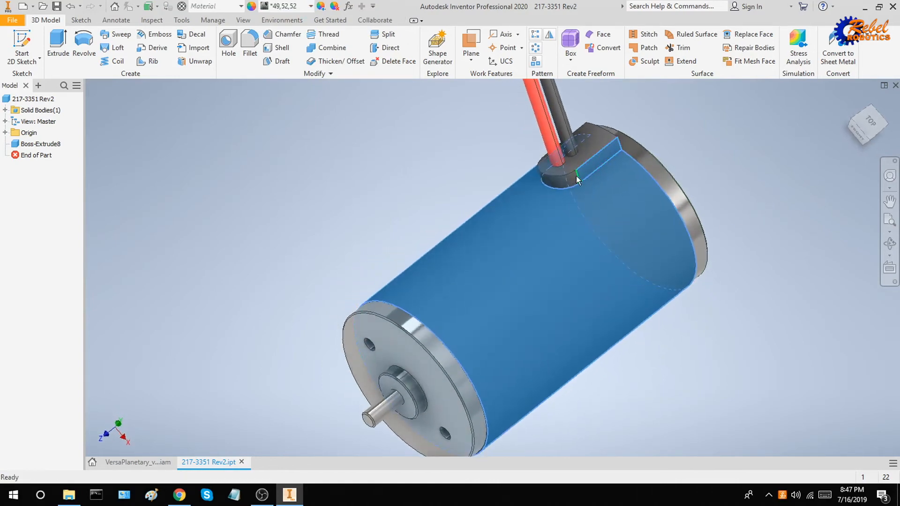
left_click(572, 177, "ctrl")
left_click(580, 164, "ctrl")
middle_click_drag(631, 151, 544, 192, "shift")
scroll(481, 218, "down", 5)
scroll(448, 204, "up", 5)
middle_click_drag(461, 197, 479, 234, "shift")
middle_click_drag(550, 339, 451, 160, "shift")
Apply Anodized - Black to them and return to the home view.
left_click(282, 6)
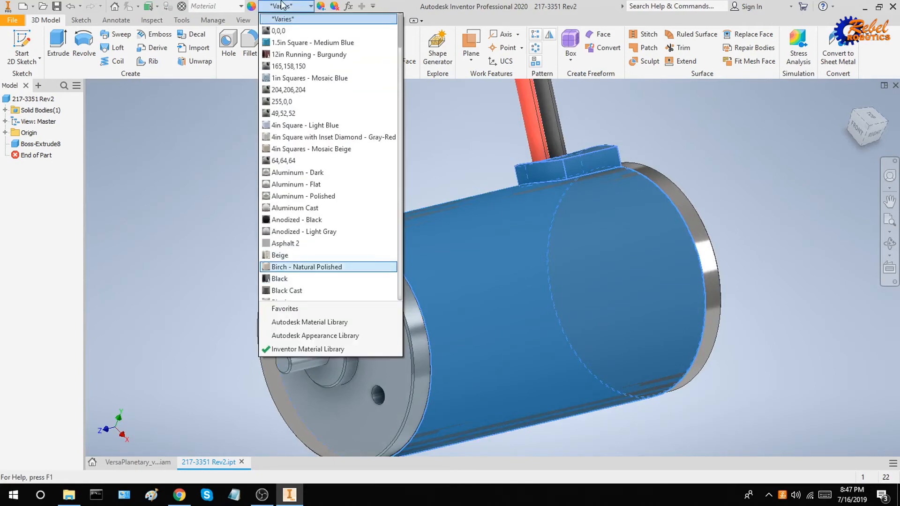
key("Up")
key("Up")
key("Up")
key("Up")
key("Return")
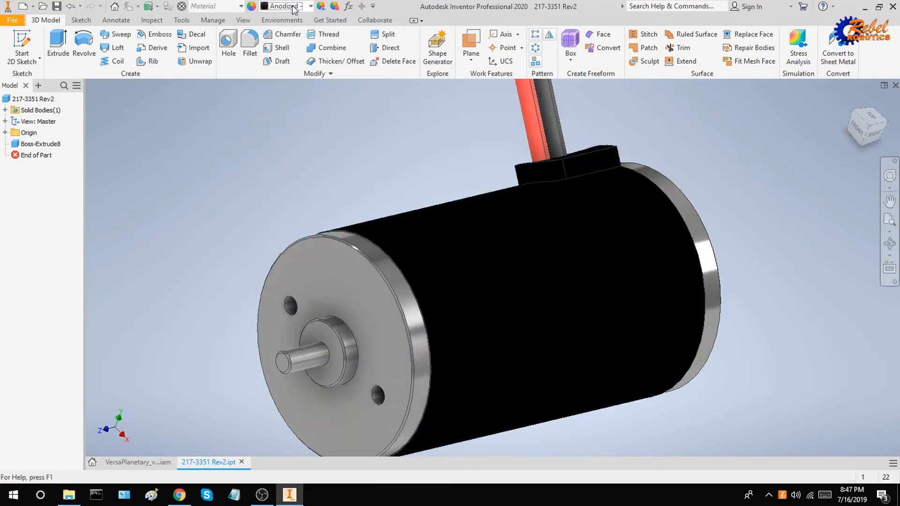
left_click(849, 100)
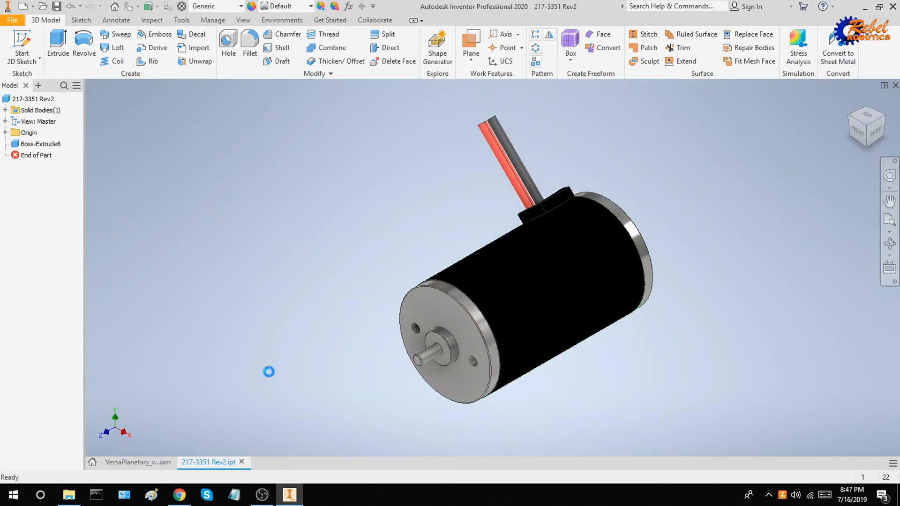
Close the 217-3351 Rev2 motor part and start Save As for the gearbox assembly.
left_click(242, 462)
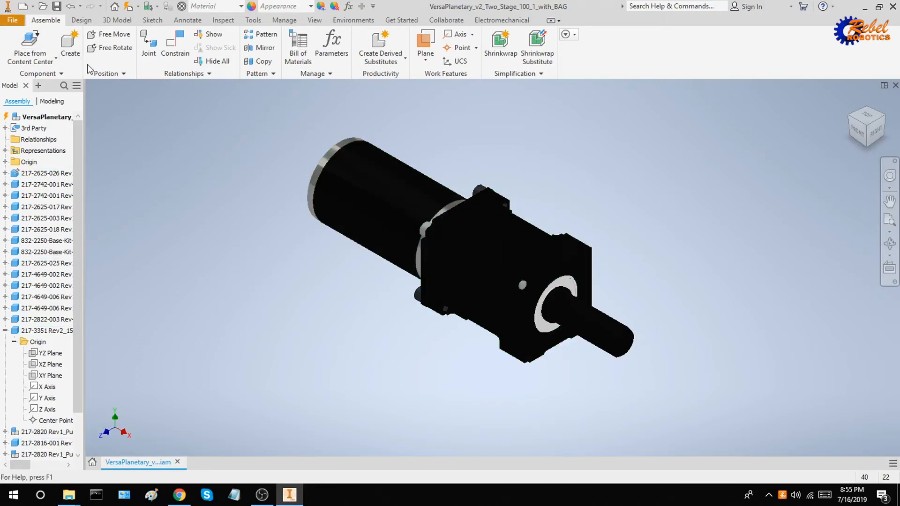
left_click(13, 20)
left_click(42, 140)
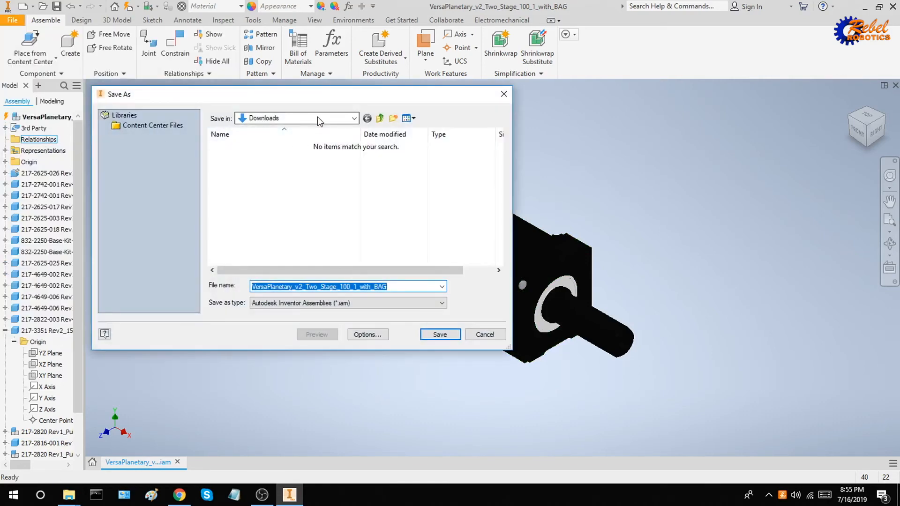
Browse to Parts Library > Gearboxes > Planatery Gearboxes > BAG VersaPlanetary Gearboxes.
left_click(316, 118)
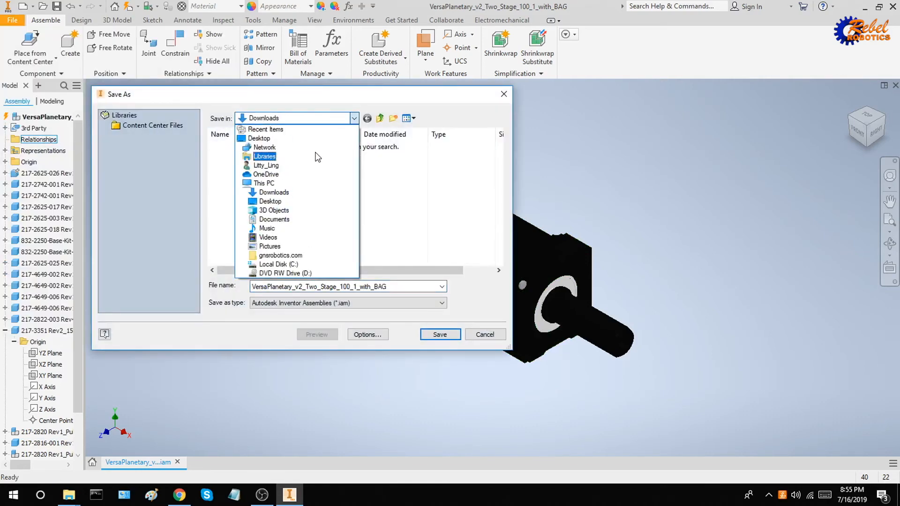
left_click(311, 255)
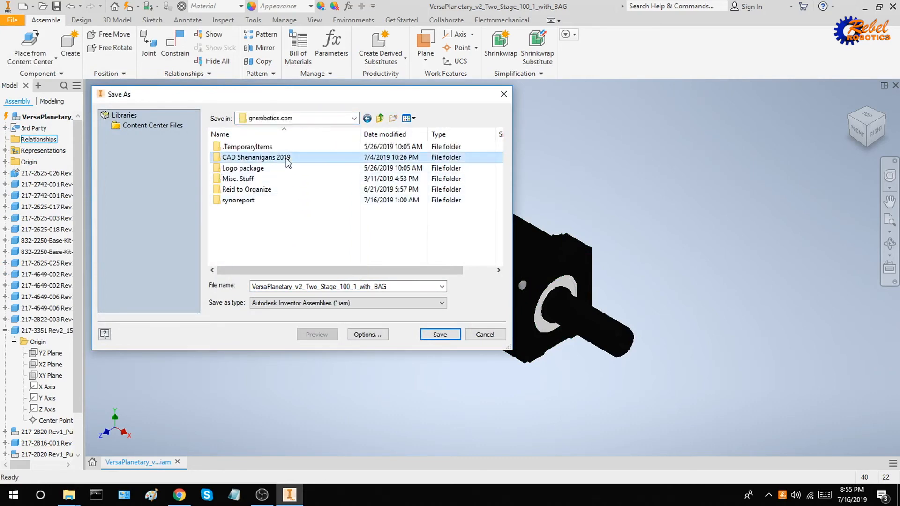
double_click(287, 159)
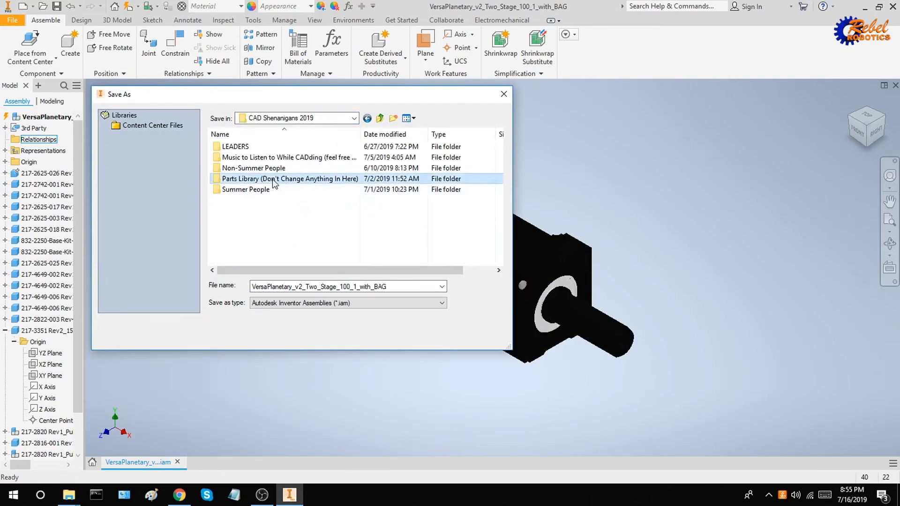
double_click(274, 181)
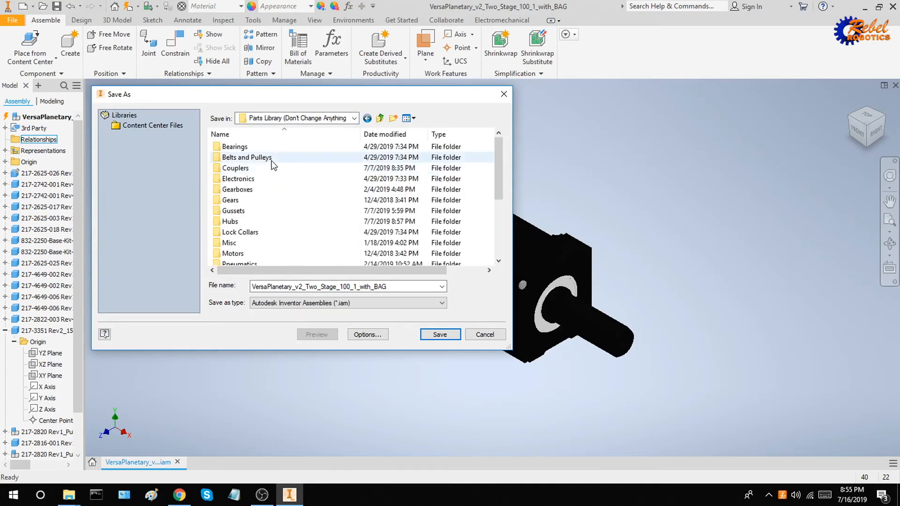
double_click(253, 188)
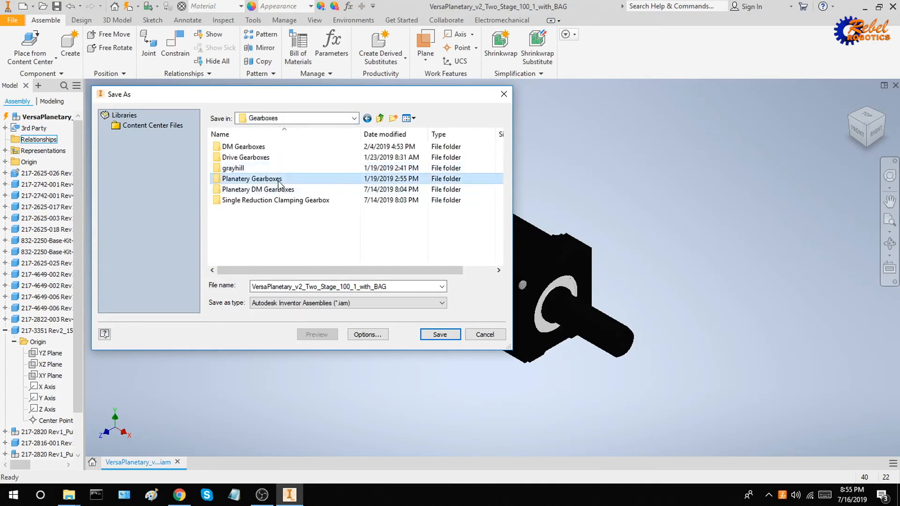
double_click(277, 179)
double_click(280, 160)
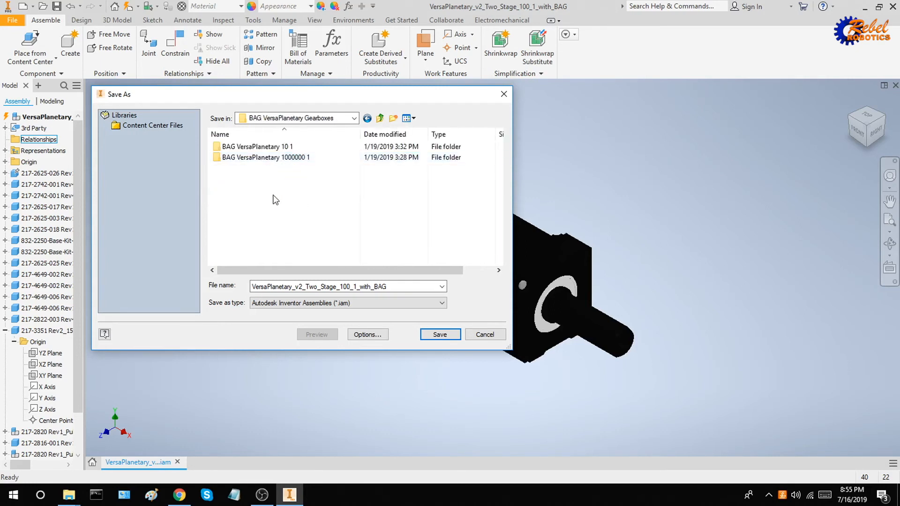
Create a new folder there named 'BAG VersaPlanetary 100 1'.
right_click(247, 195)
mouse_move(322, 330)
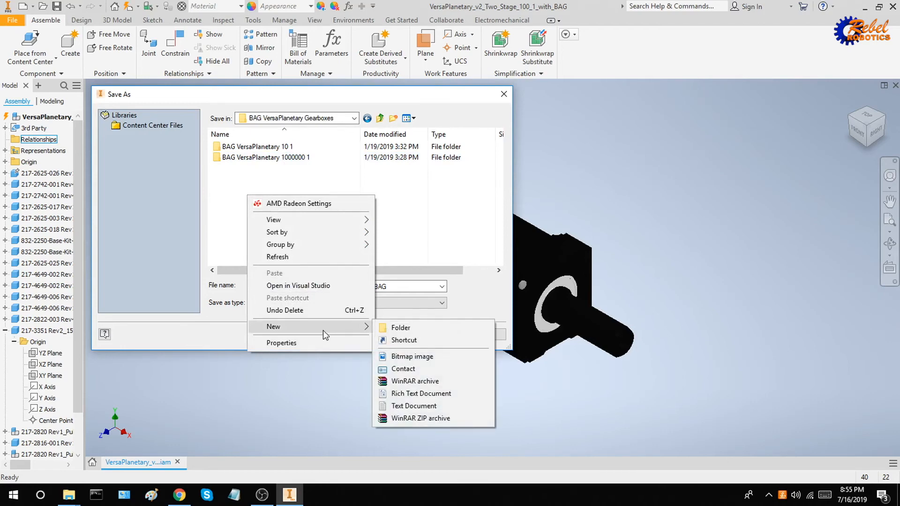
left_click(400, 328)
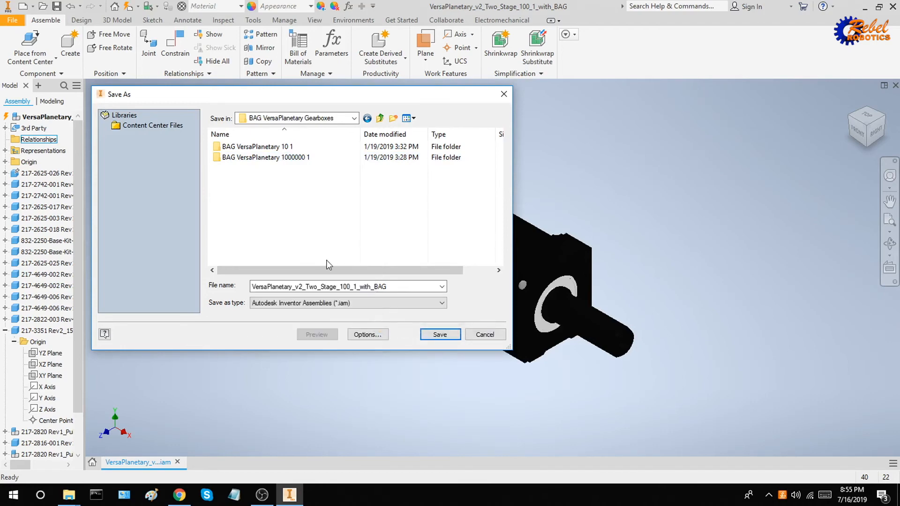
type("BAG VersaPlane")
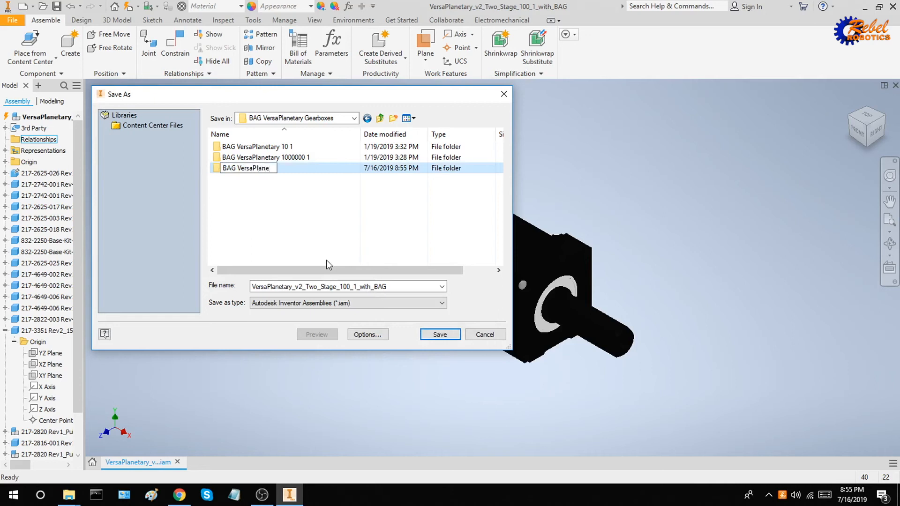
type("tary 100 1")
Save the assembly as 'BAG VersaPlanetary 100 1' inside the new folder.
left_click(311, 172)
double_click(316, 168)
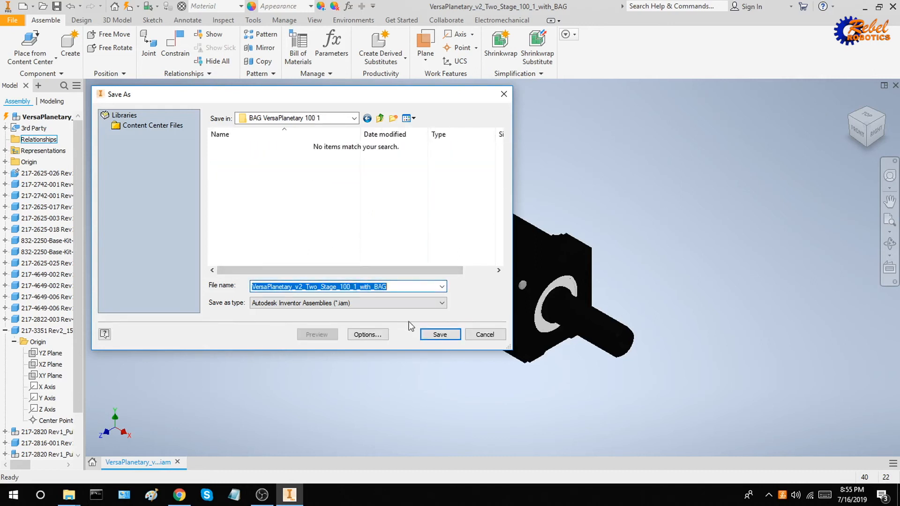
type("BAG VersaPlanetary 100 1")
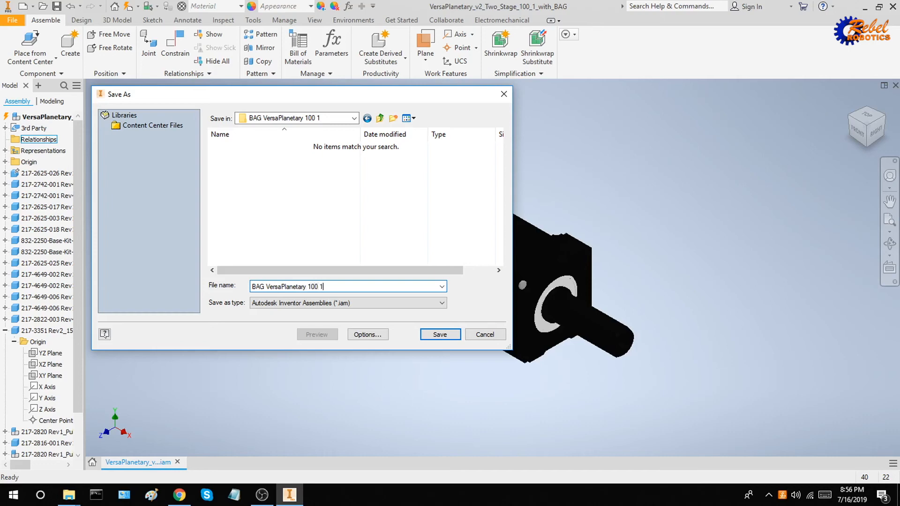
left_click(440, 334)
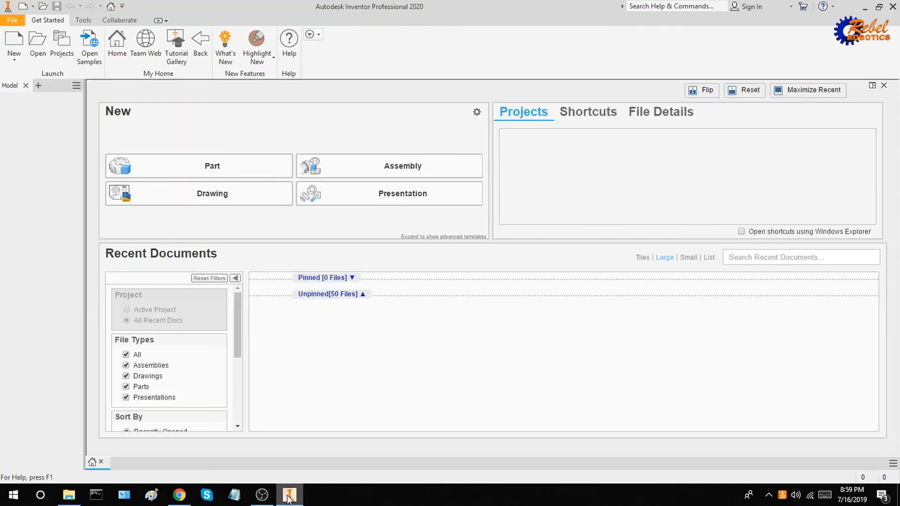
Open the BAG VersaPlanetary 100 1 assembly from gnsrobotics.com's BAG VersaPlanetary 100 1 folder.
left_click(37, 44)
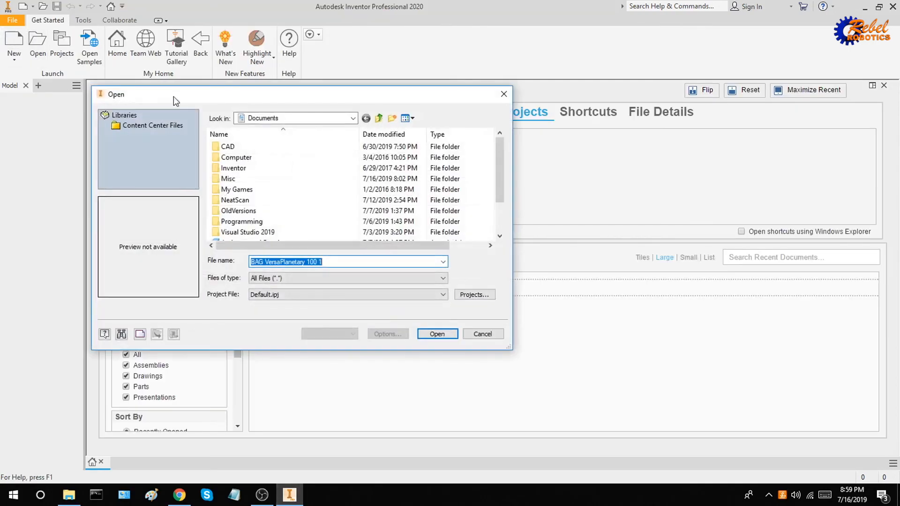
left_click(282, 120)
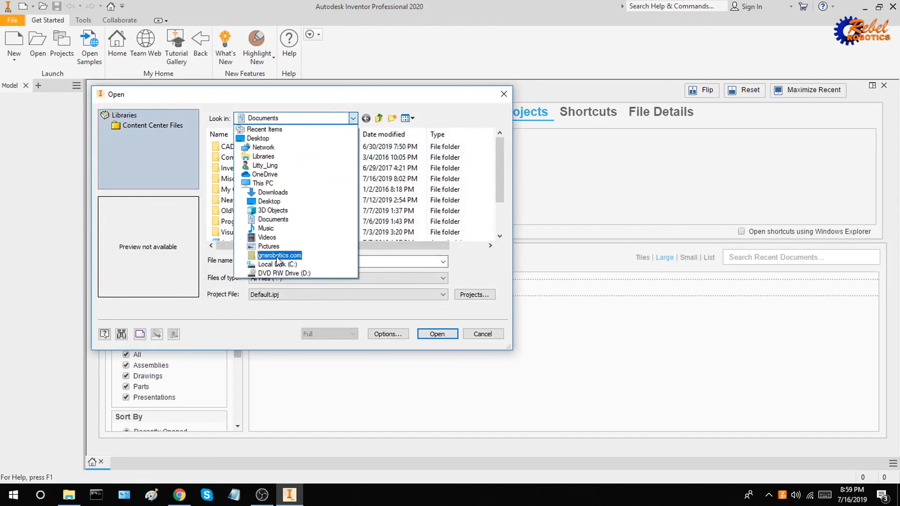
left_click(276, 255)
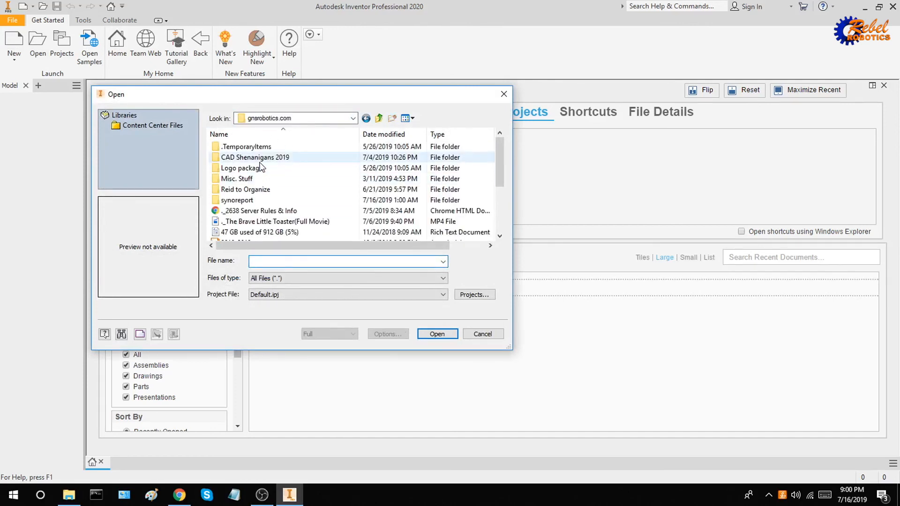
double_click(259, 160)
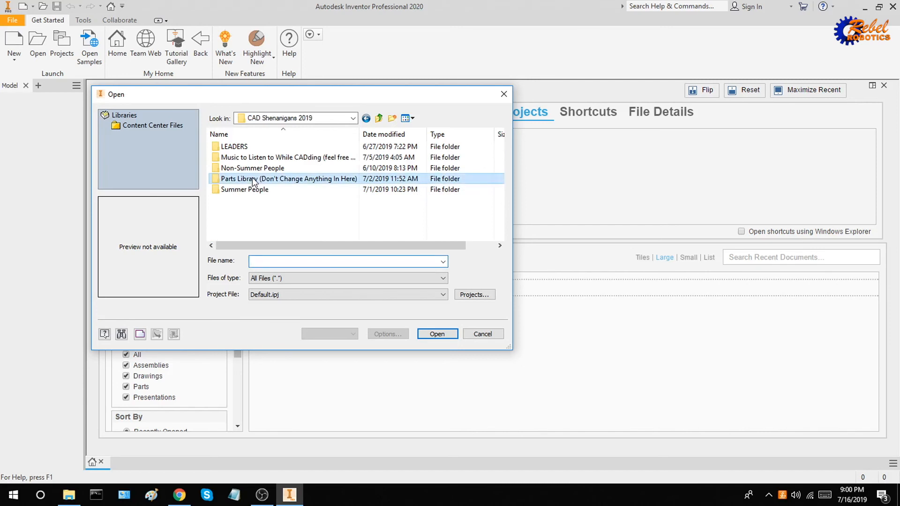
double_click(252, 178)
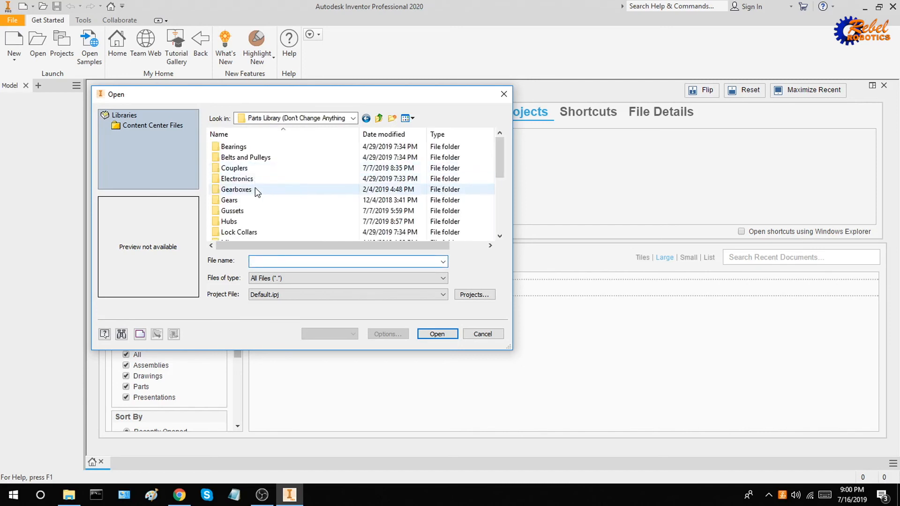
double_click(255, 189)
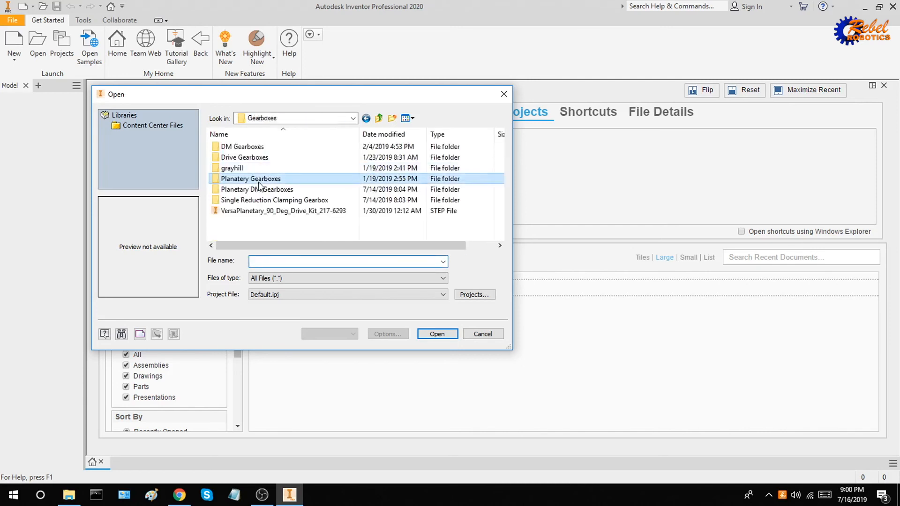
double_click(258, 179)
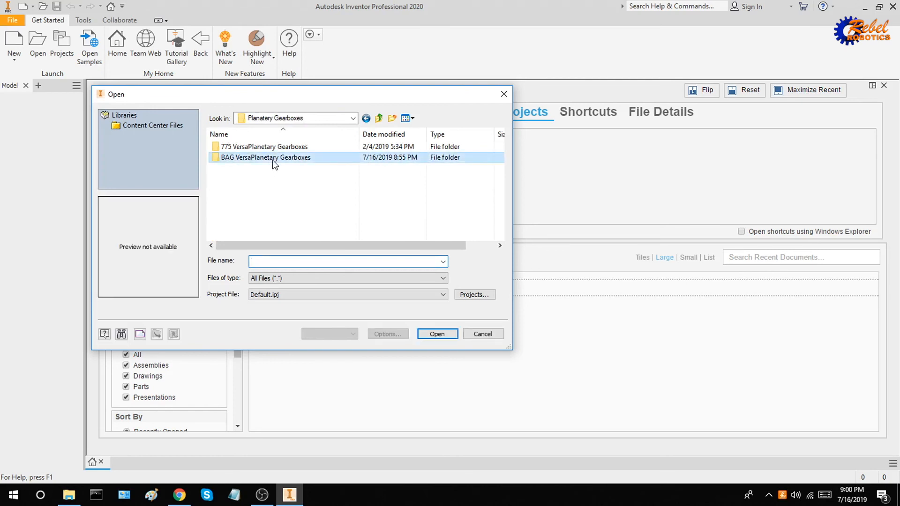
double_click(274, 159)
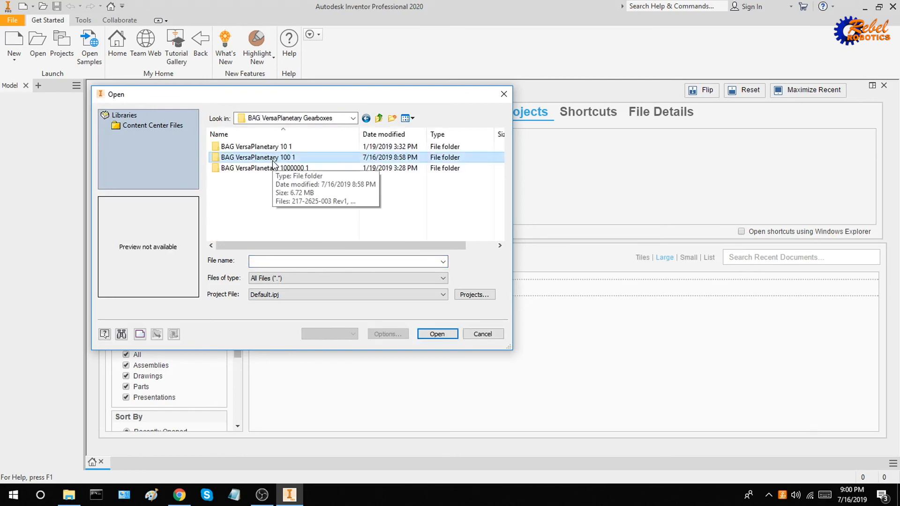
double_click(274, 159)
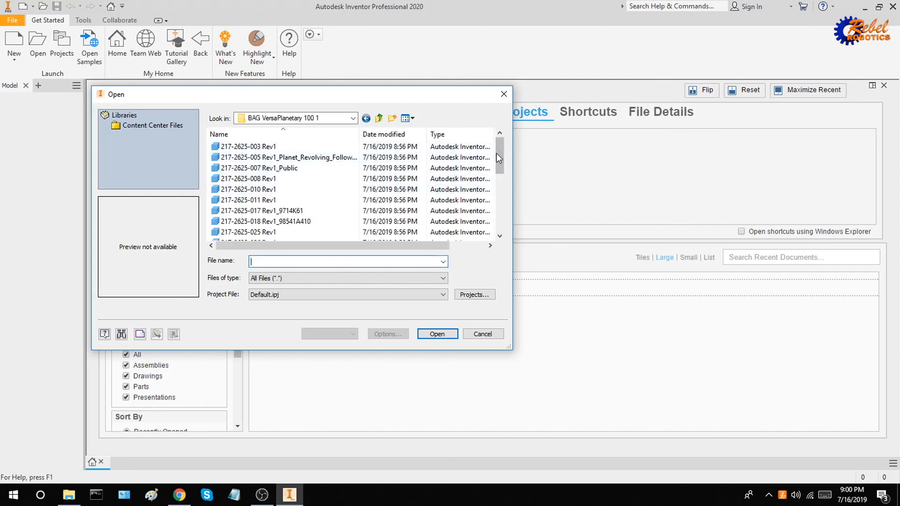
left_click_drag(496, 153, 494, 217)
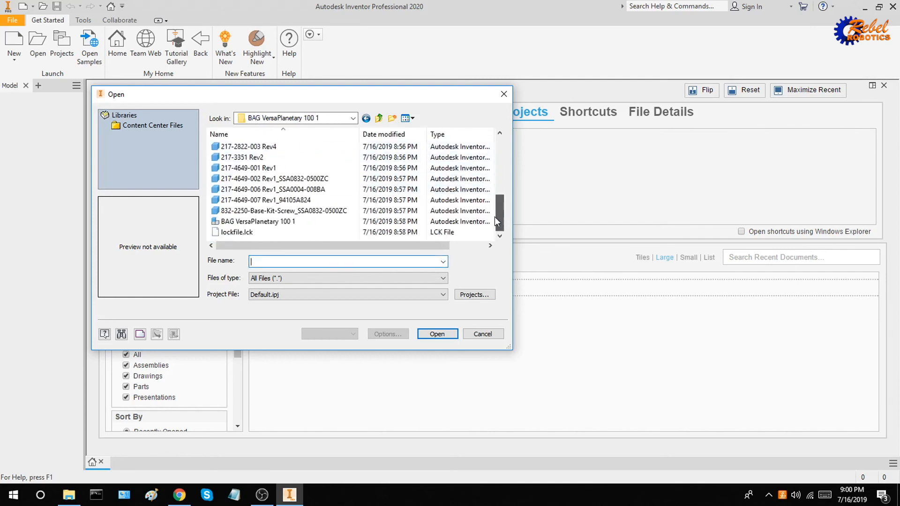
double_click(309, 223)
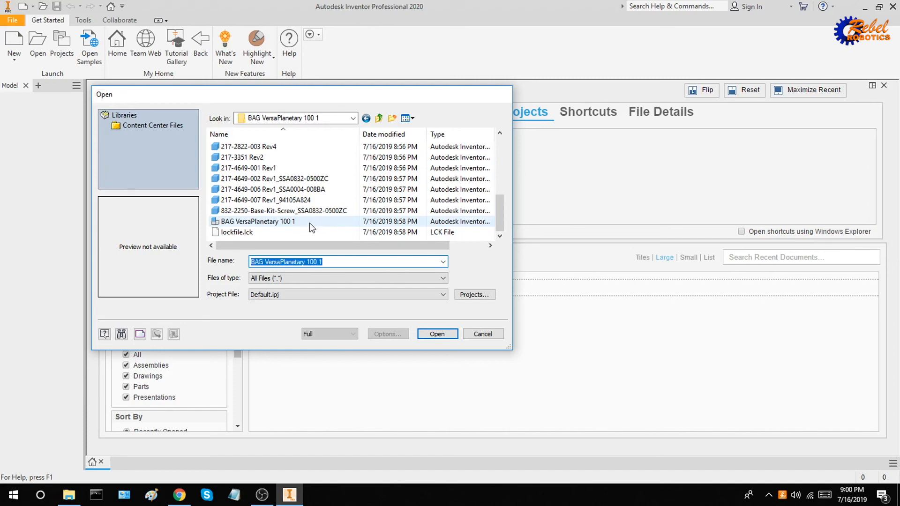